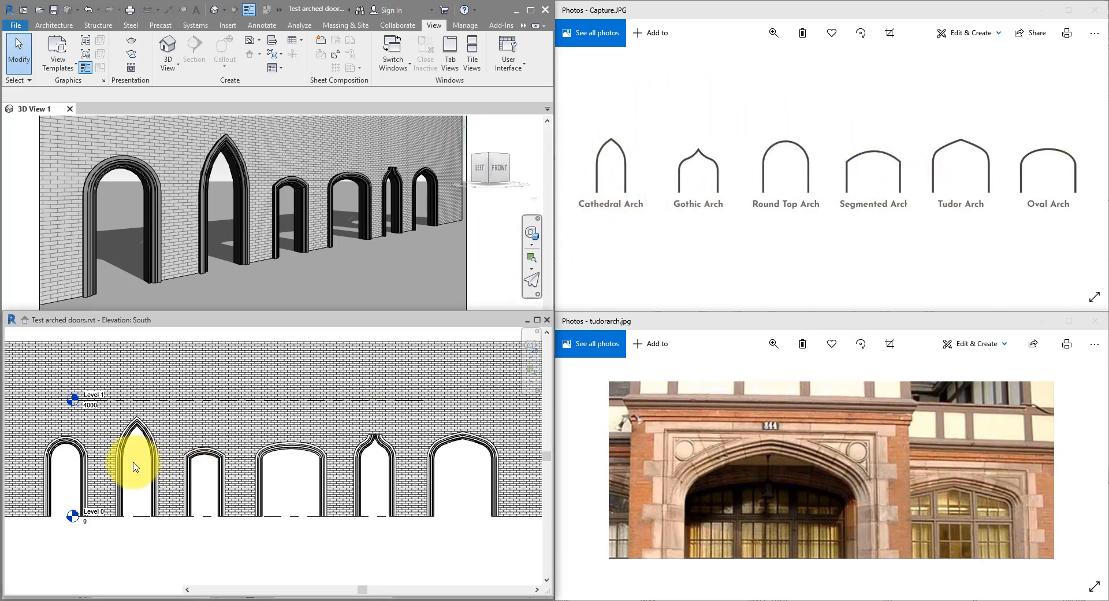
Raise the apex of the pointed cathedral arch door and widen the round top door in the South elevation.
left_click(144, 443)
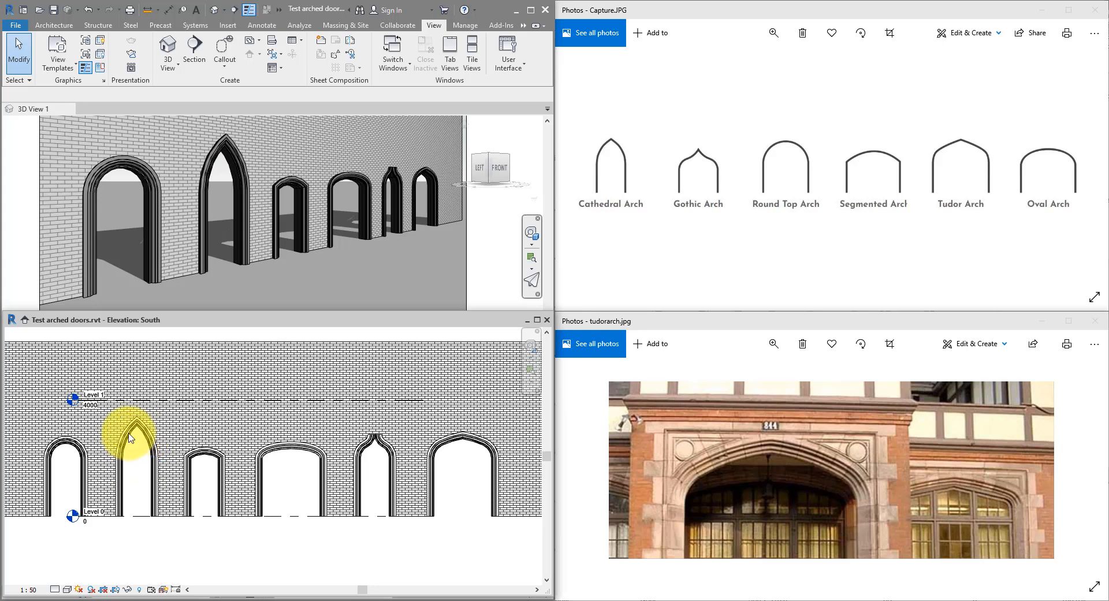
left_click(130, 438)
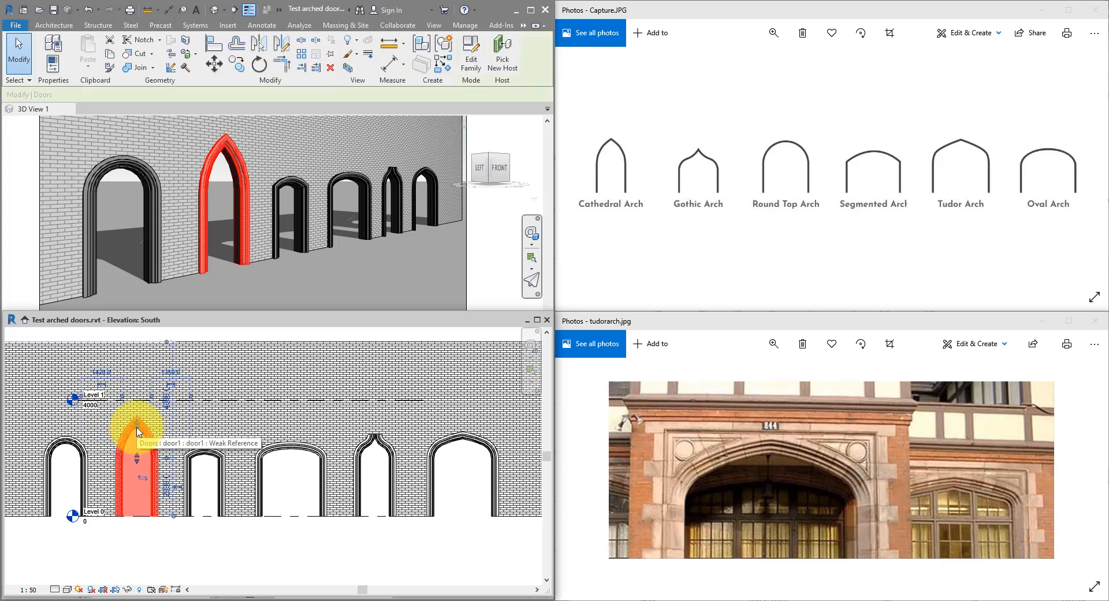
left_click_drag(138, 430, 143, 410)
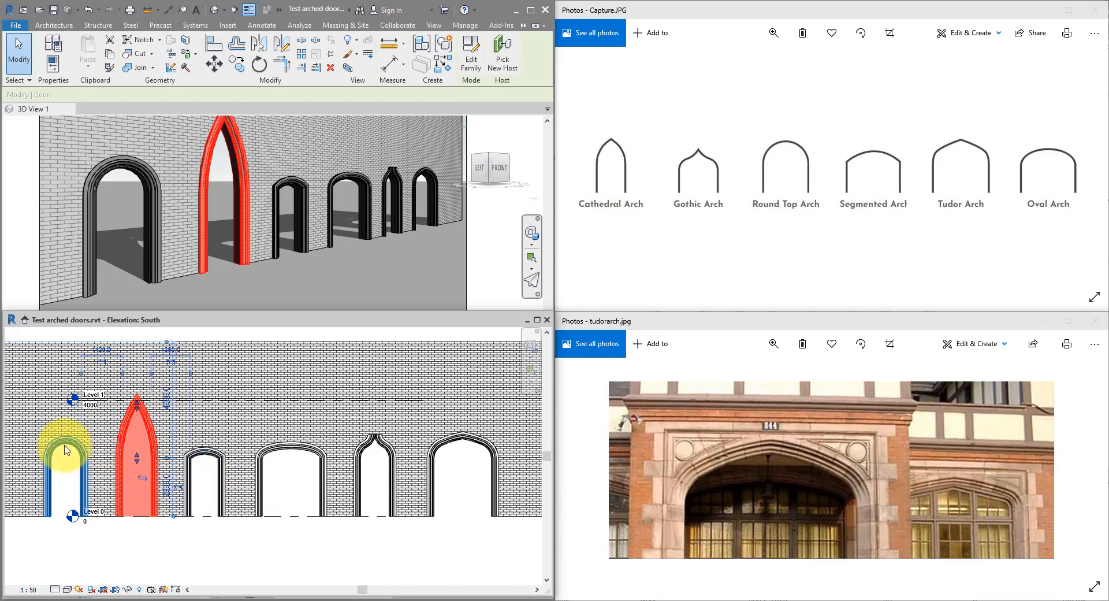
left_click(64, 474)
left_click_drag(51, 480, 32, 472)
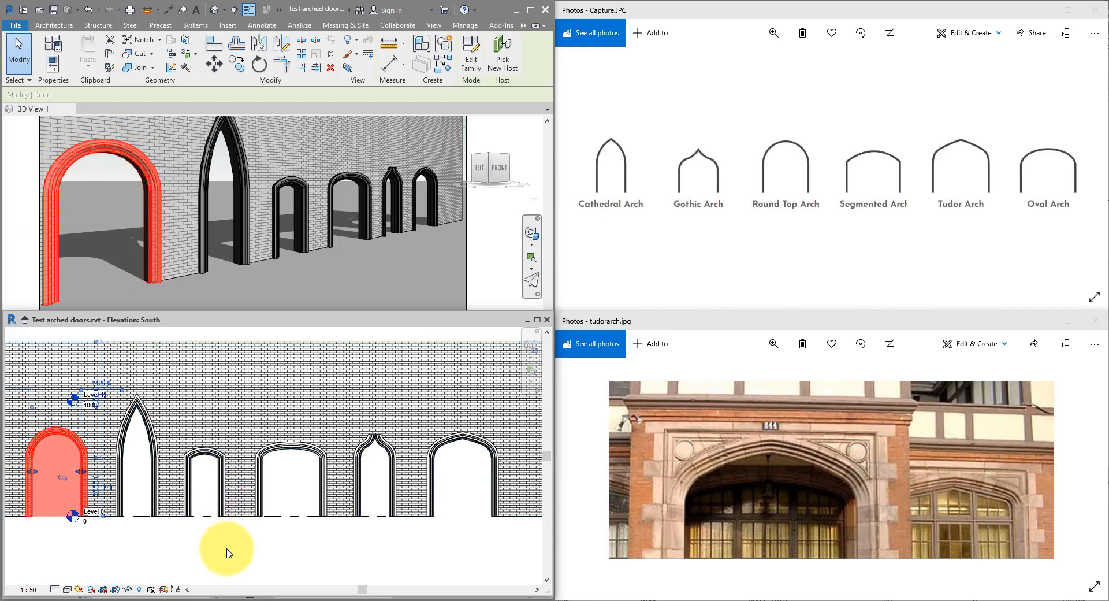
Raise the arch tops of the third and fourth doors in the South elevation.
left_click(207, 457)
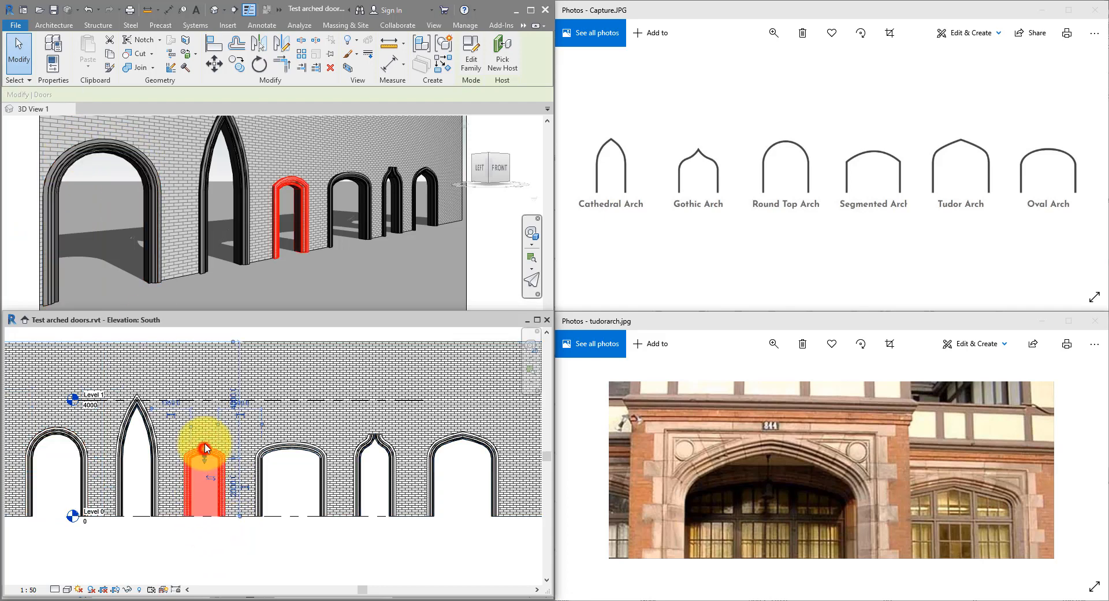
left_click_drag(205, 447, 205, 416)
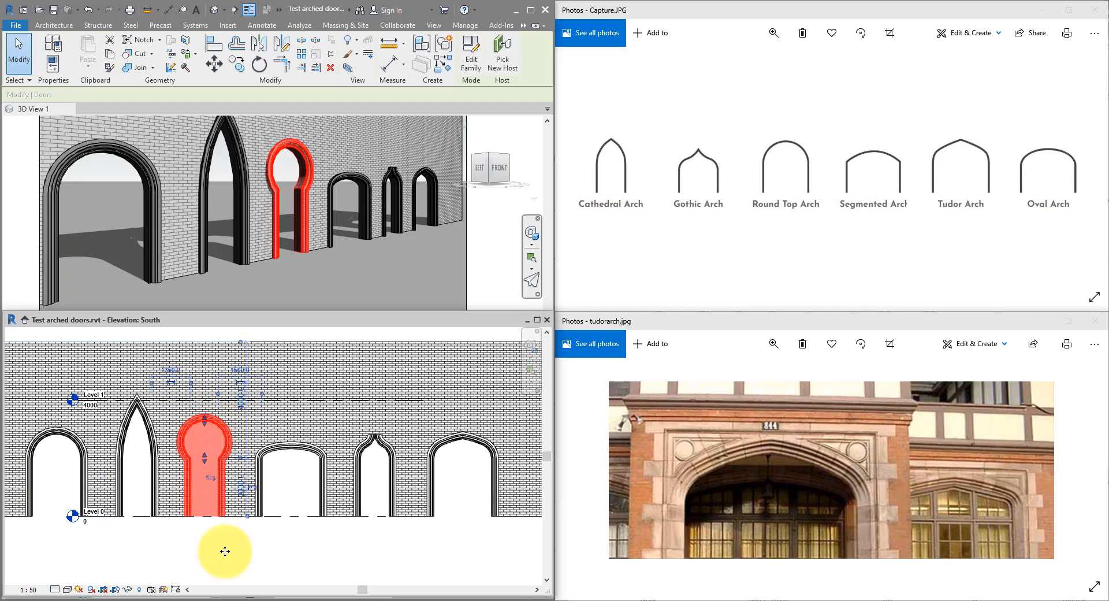
left_click(293, 448)
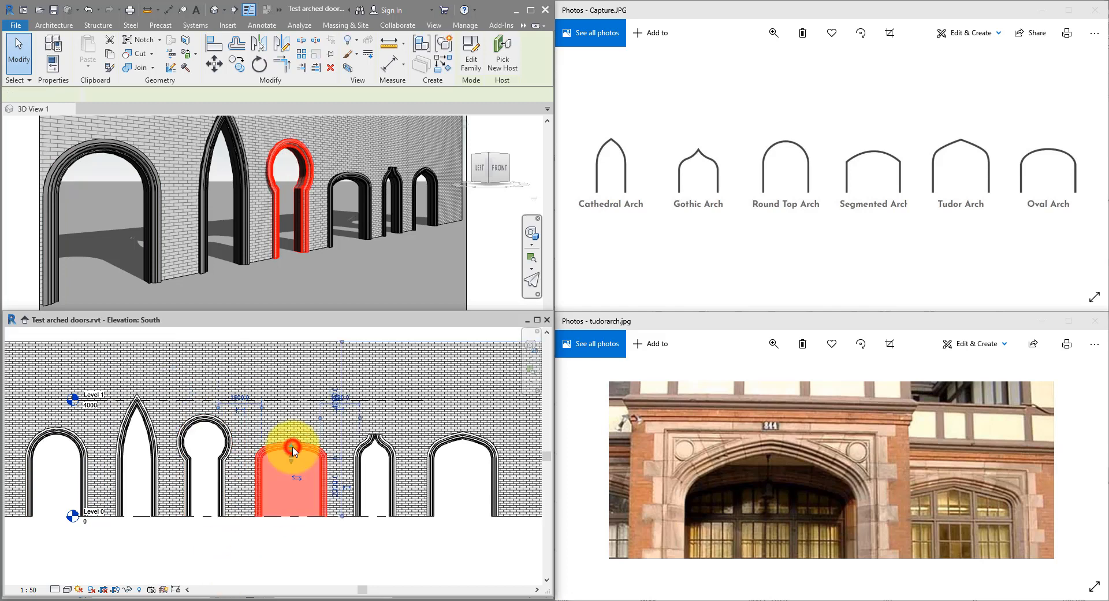
mouse_move(292, 445)
left_mouse_down()
mouse_move(291, 430)
mouse_move(291, 443)
left_mouse_up()
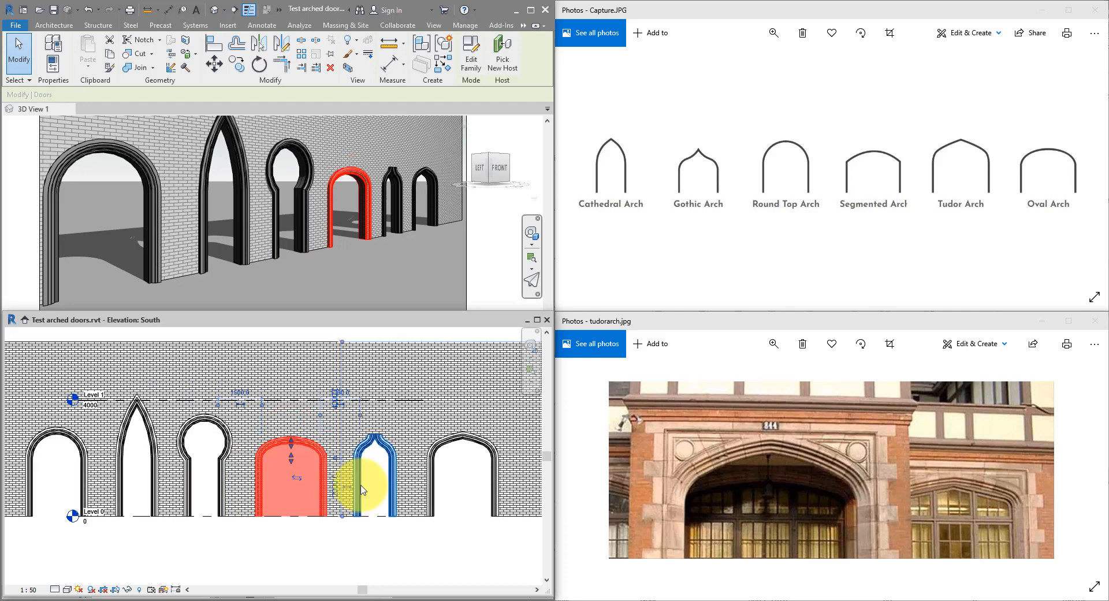
Adjust the height of the gothic arch door's pointed tip in the South elevation.
left_click(371, 450)
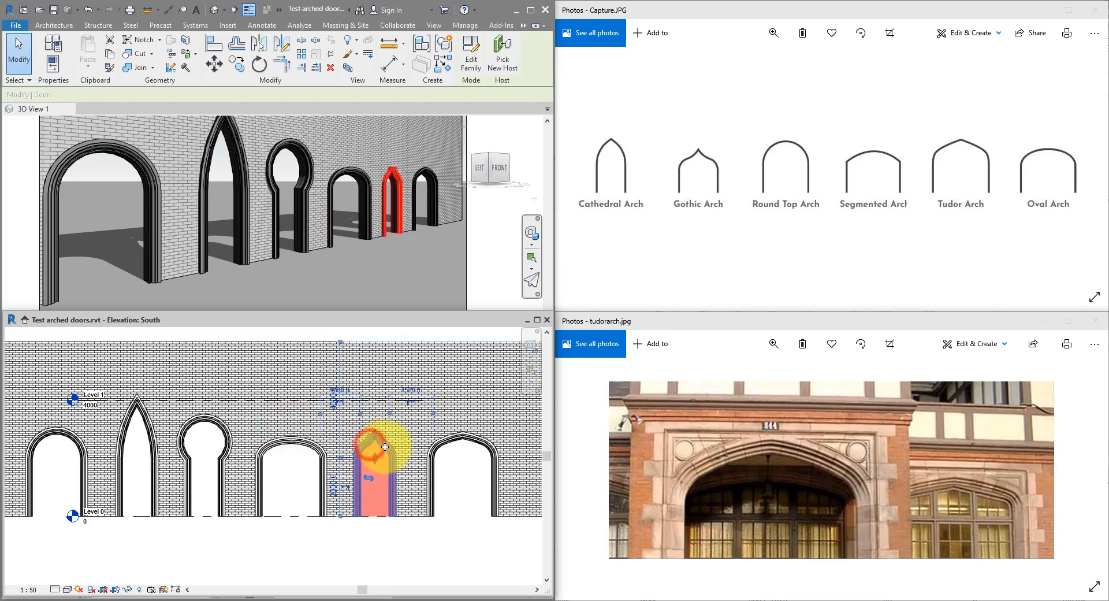
scroll(372, 446, "up", 2)
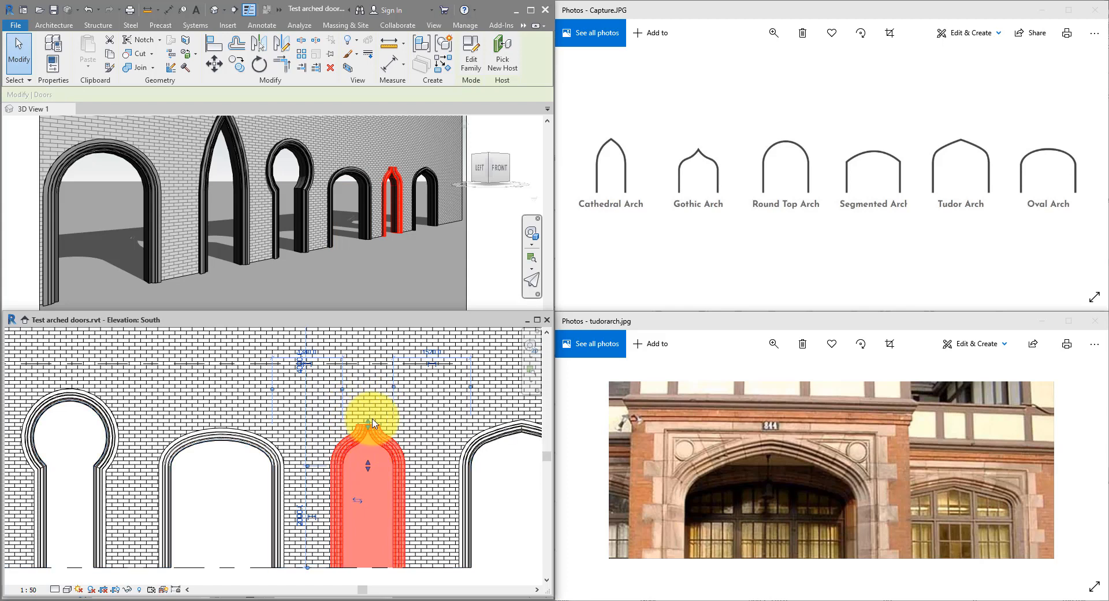
mouse_move(372, 423)
left_mouse_down()
mouse_move(368, 399)
mouse_move(368, 420)
left_mouse_up()
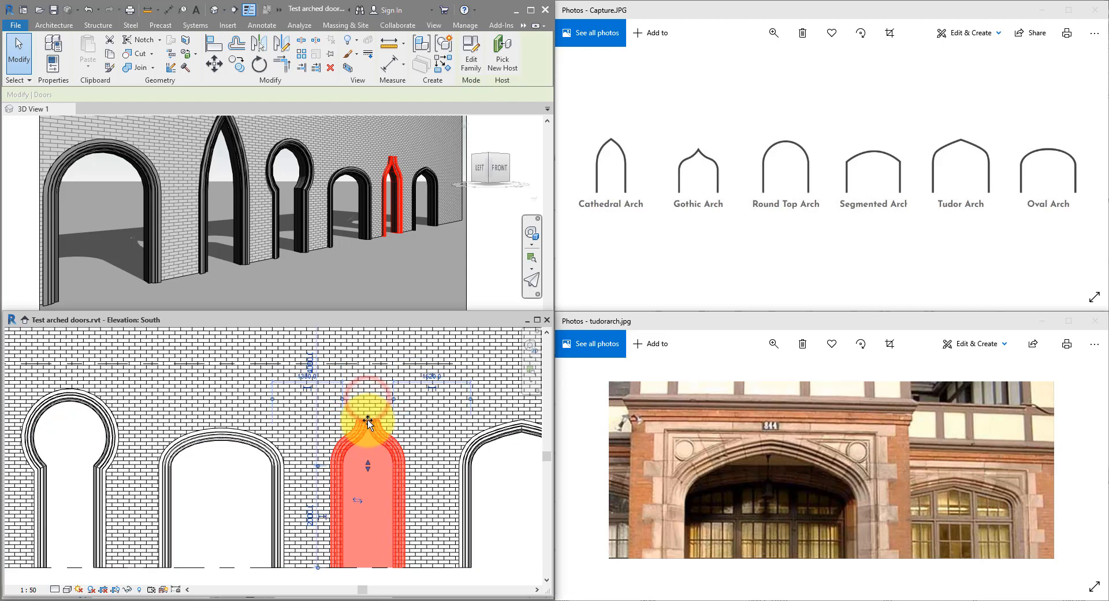
middle_click_drag(383, 456, 221, 416)
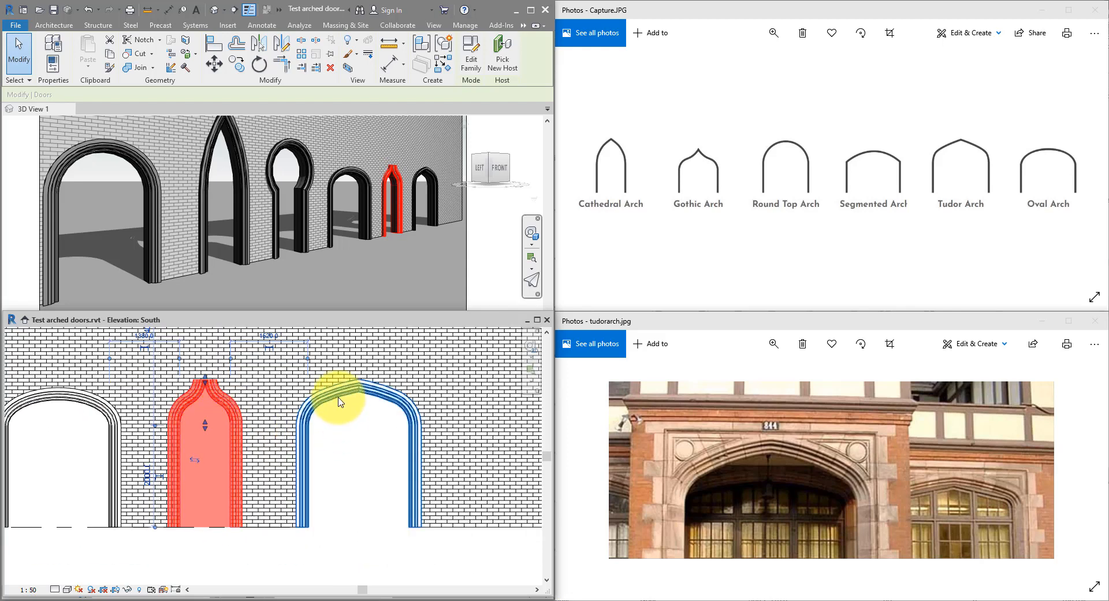
Reshape the tudor arch door at the end of the row to raise its apex into a steeper point.
left_click(339, 400)
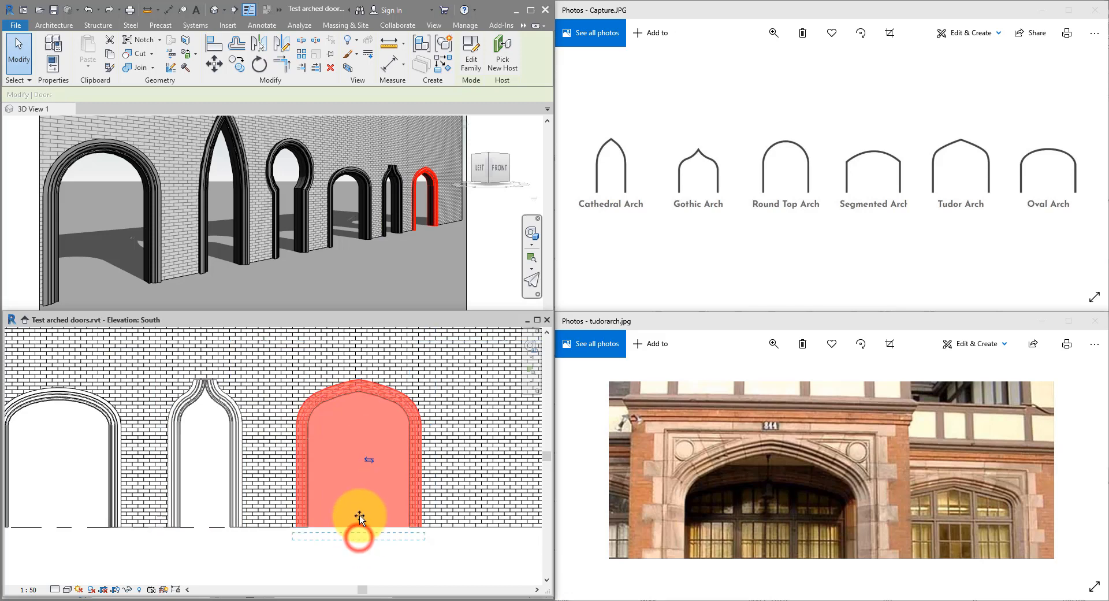
left_click_drag(359, 528, 364, 455)
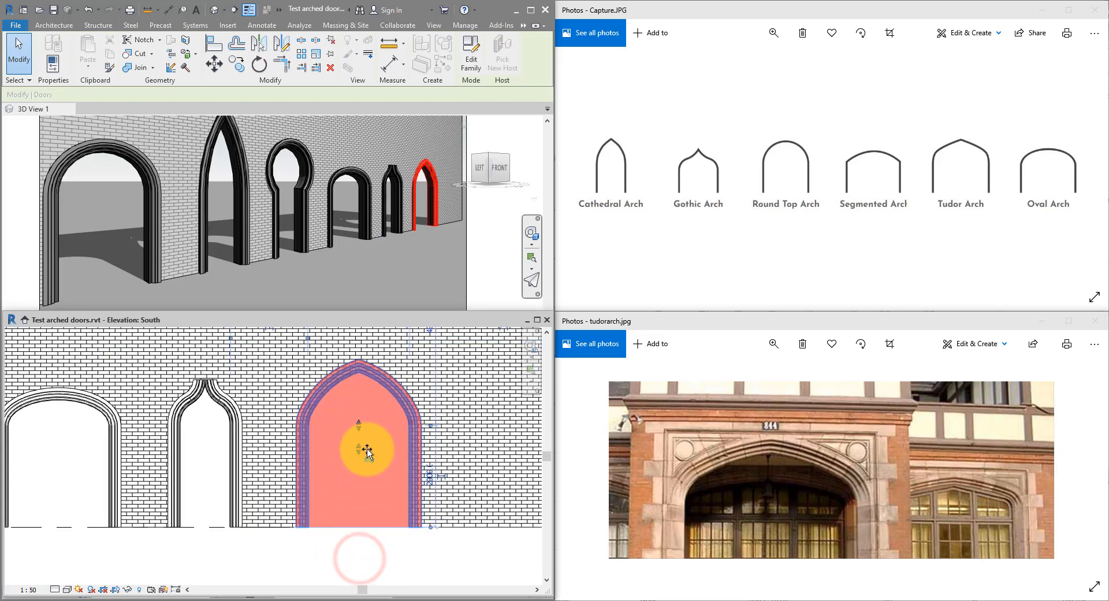
left_click(391, 563)
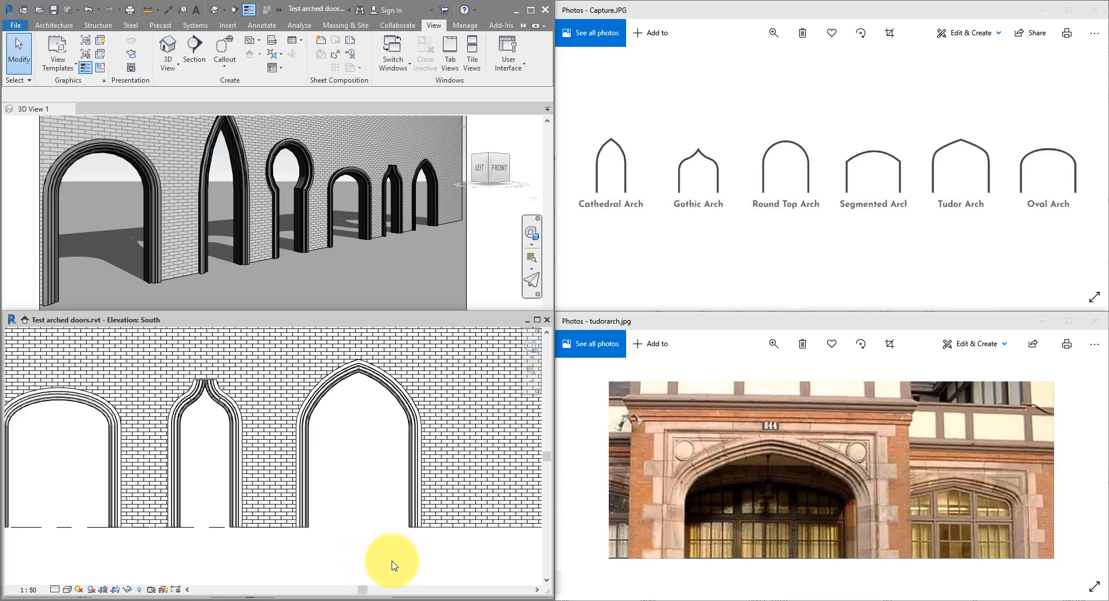
Close the South elevation and the Test arched doors project without saving the changes.
left_click(548, 319)
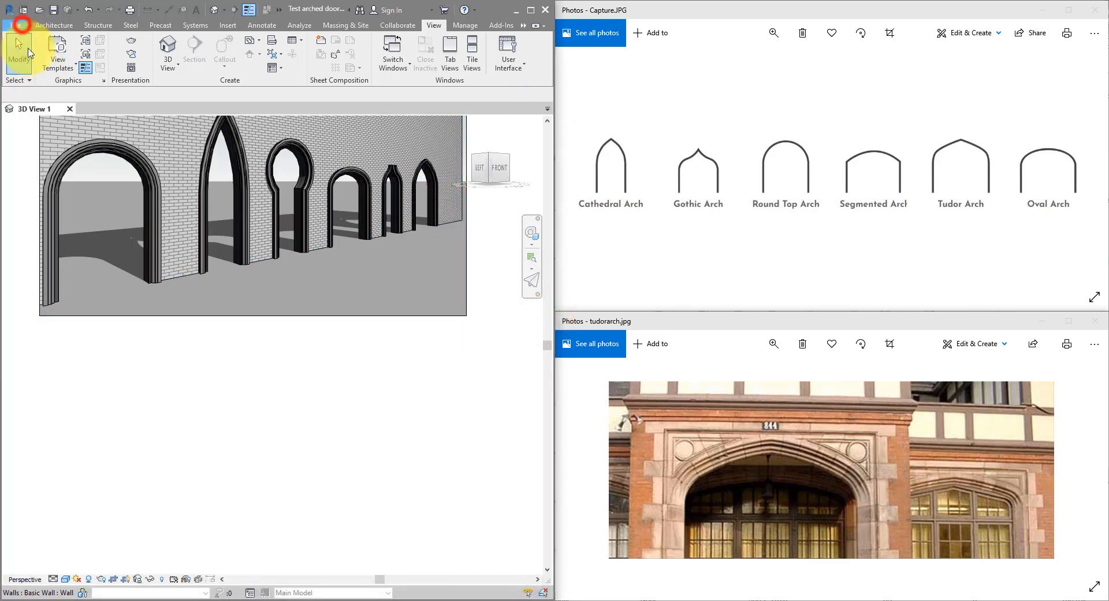
left_click(53, 267)
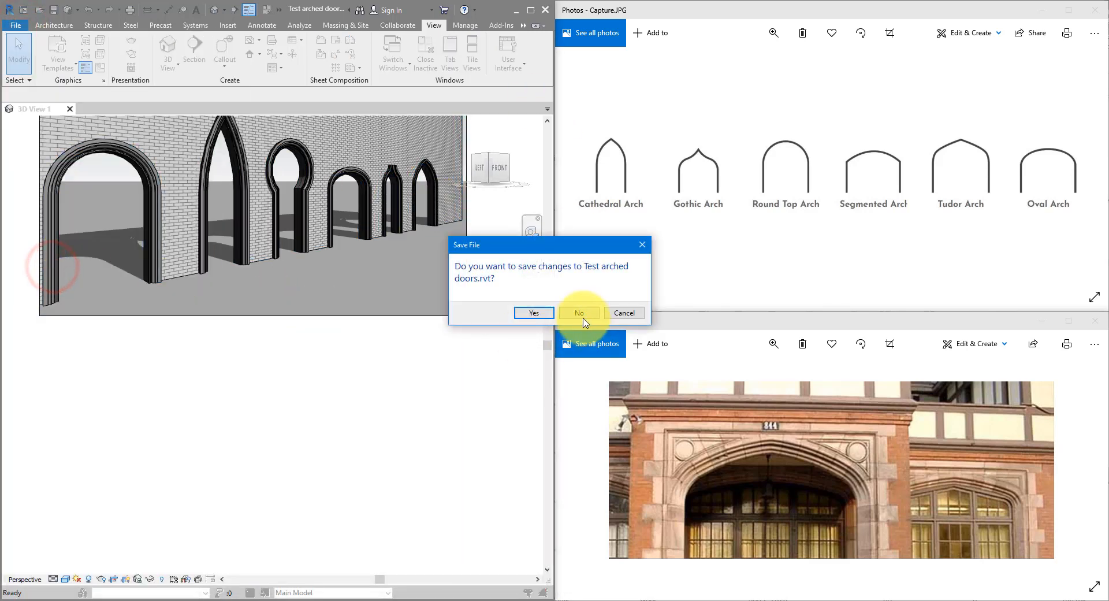
left_click(579, 312)
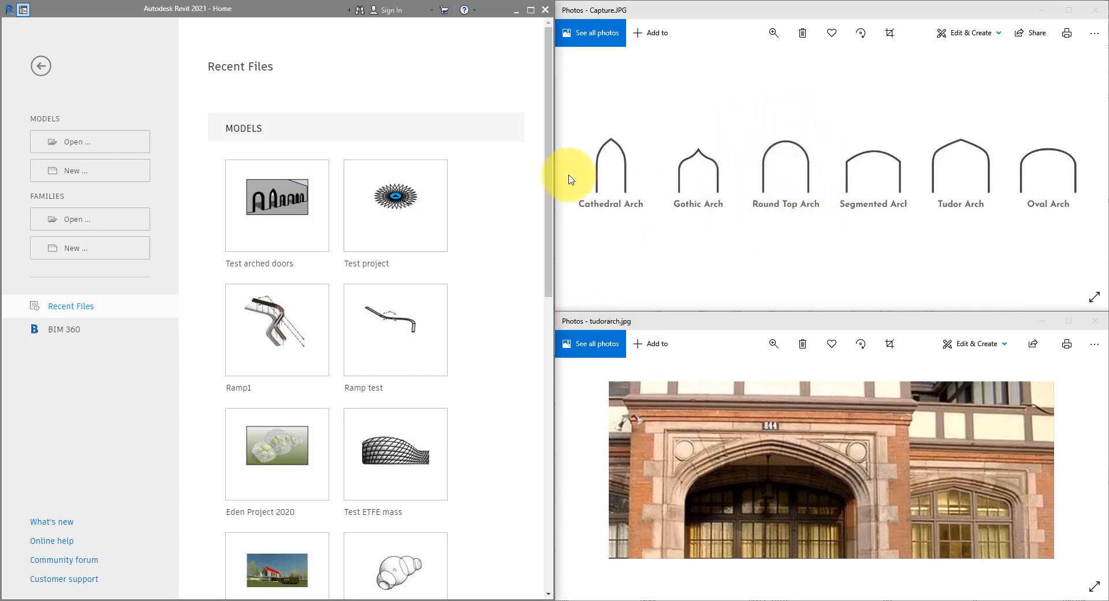
Create a new family from the Metric Door.rft template and maximize the Revit window.
left_click(69, 247)
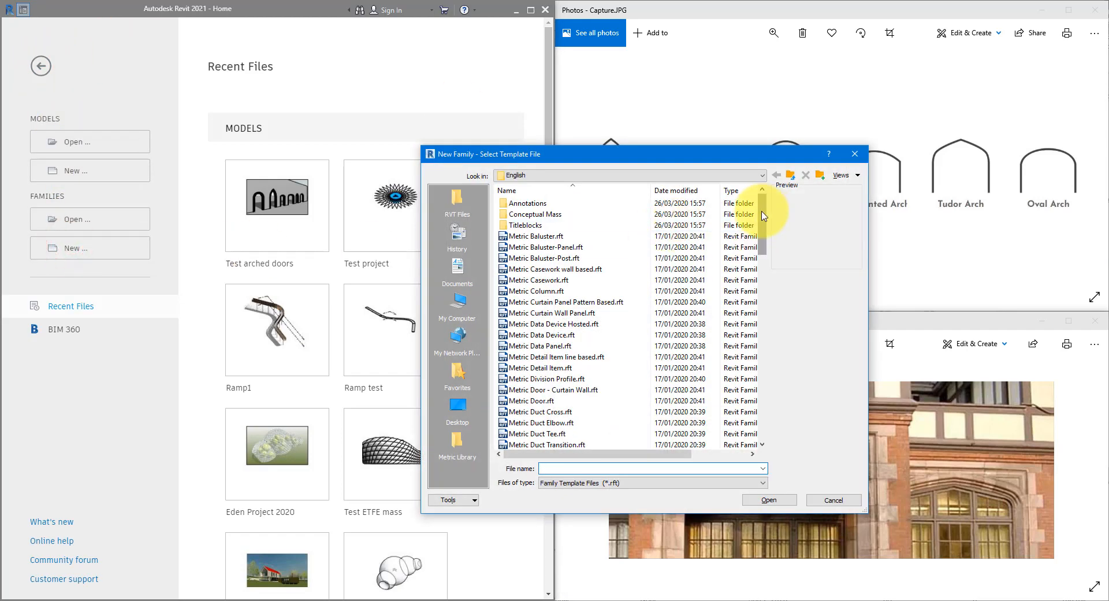
left_click(556, 400)
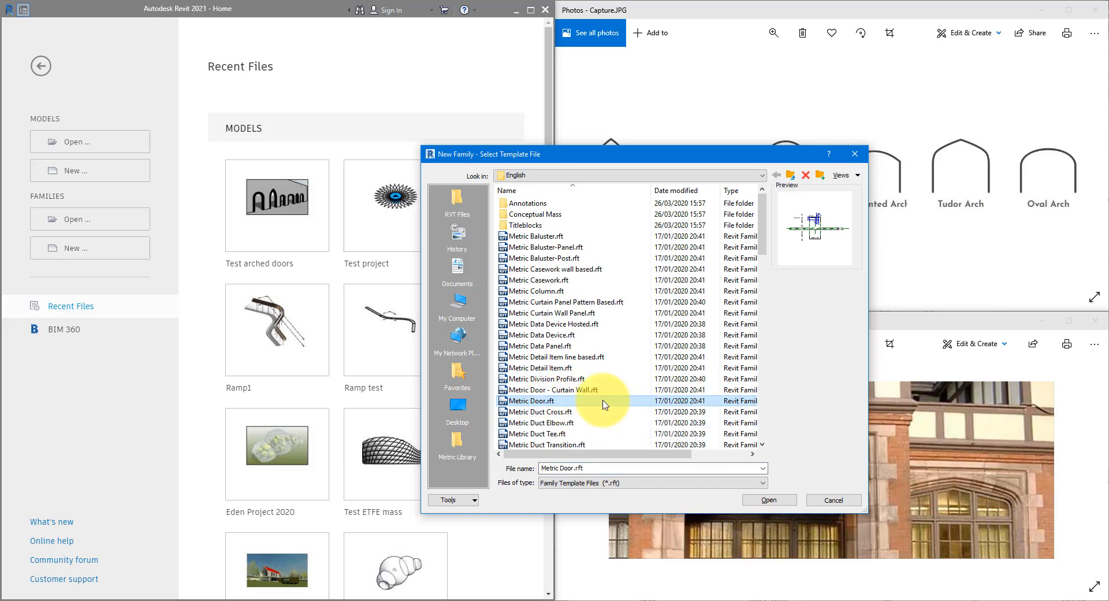
left_click(765, 499)
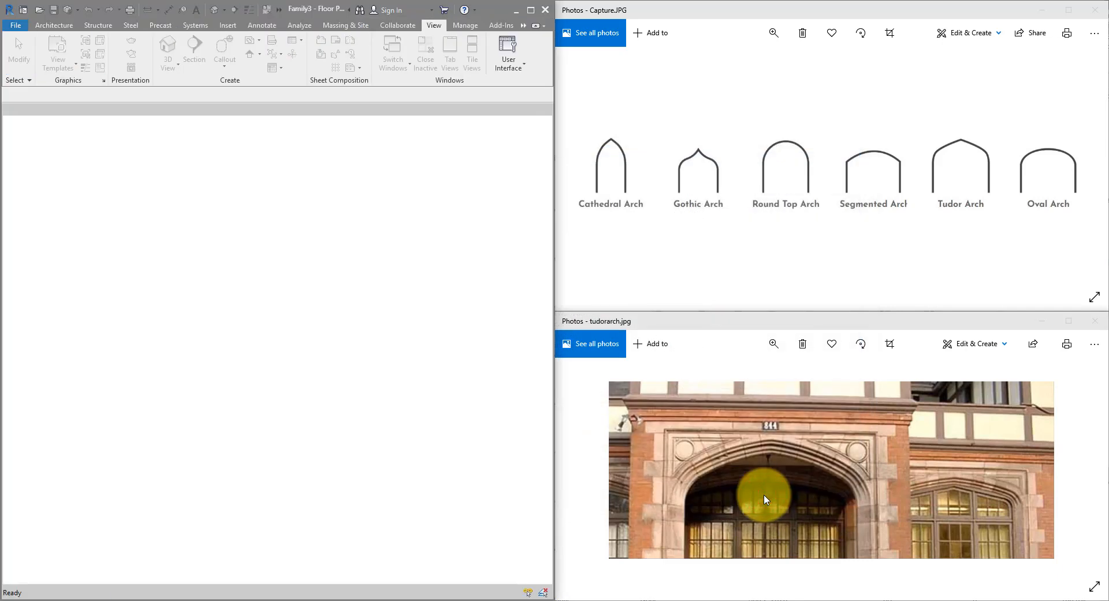
left_click_drag(524, 8, 536, 11)
left_click(535, 10)
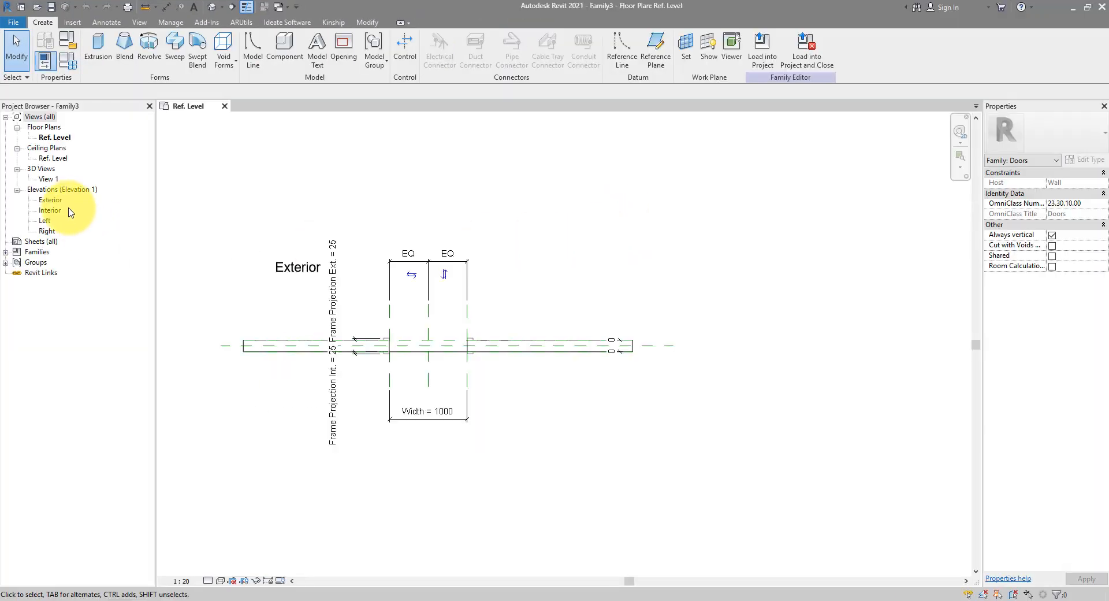
Open the Exterior elevation and delete both door frame extrusions around the opening.
double_click(51, 199)
scroll(552, 290, "up", 2)
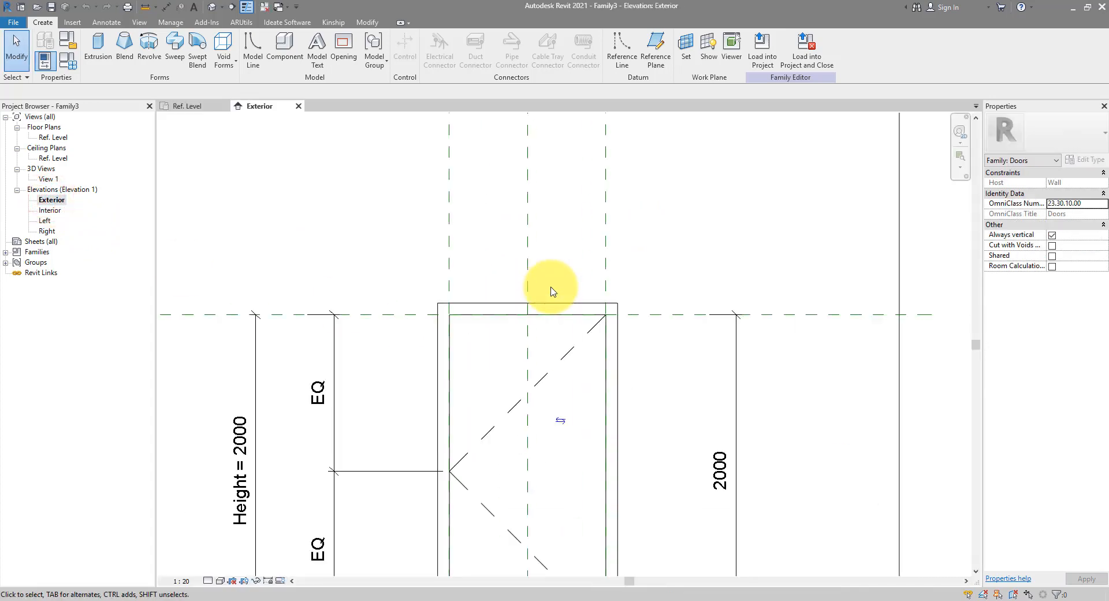
left_click(546, 303)
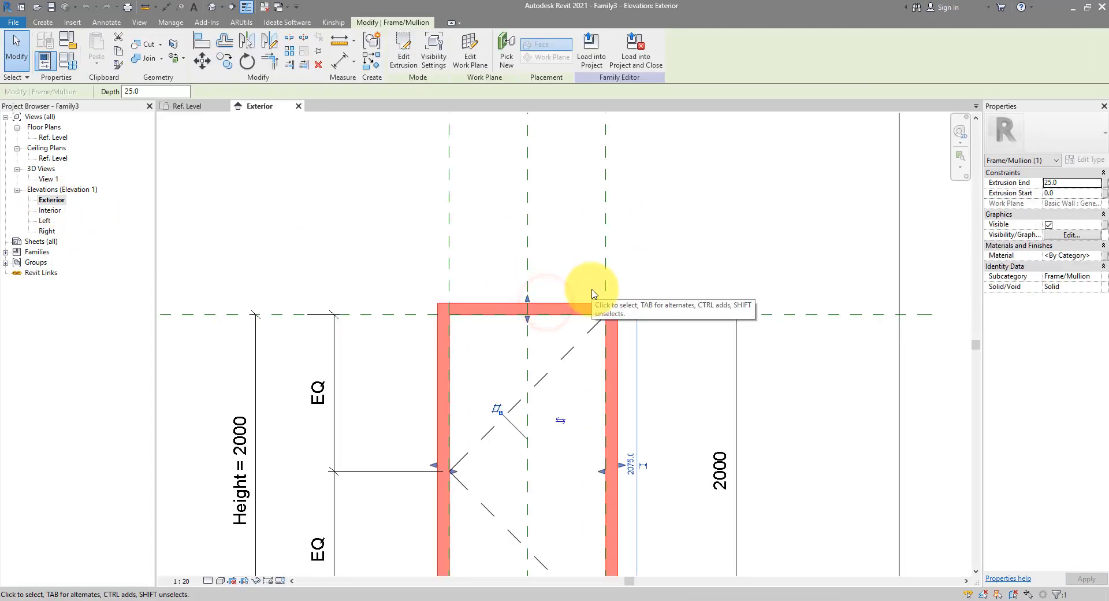
key("Escape")
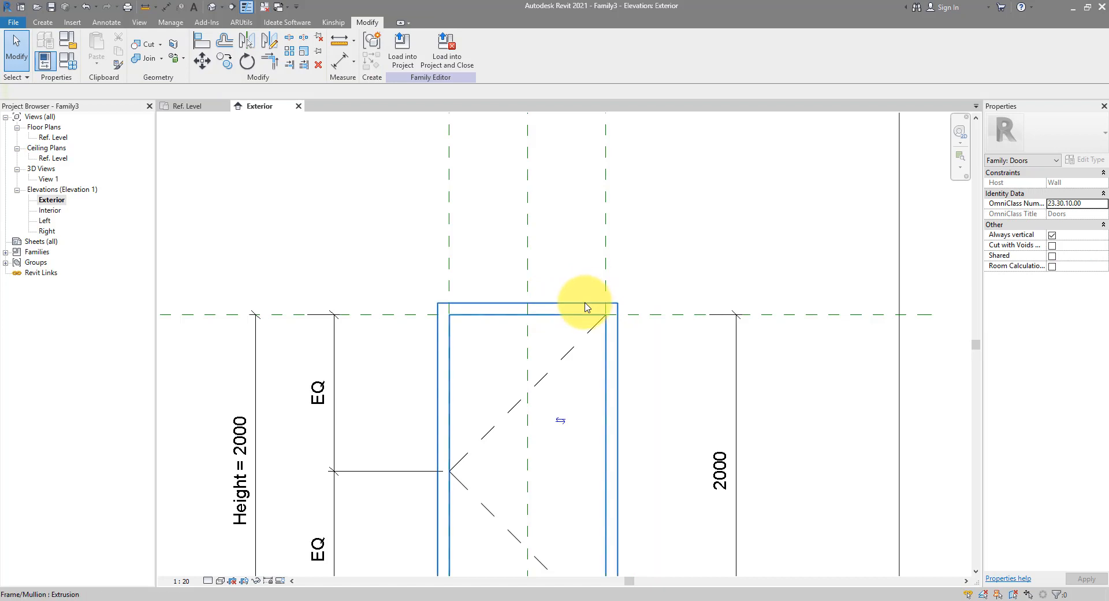
left_click(585, 302)
key("Escape")
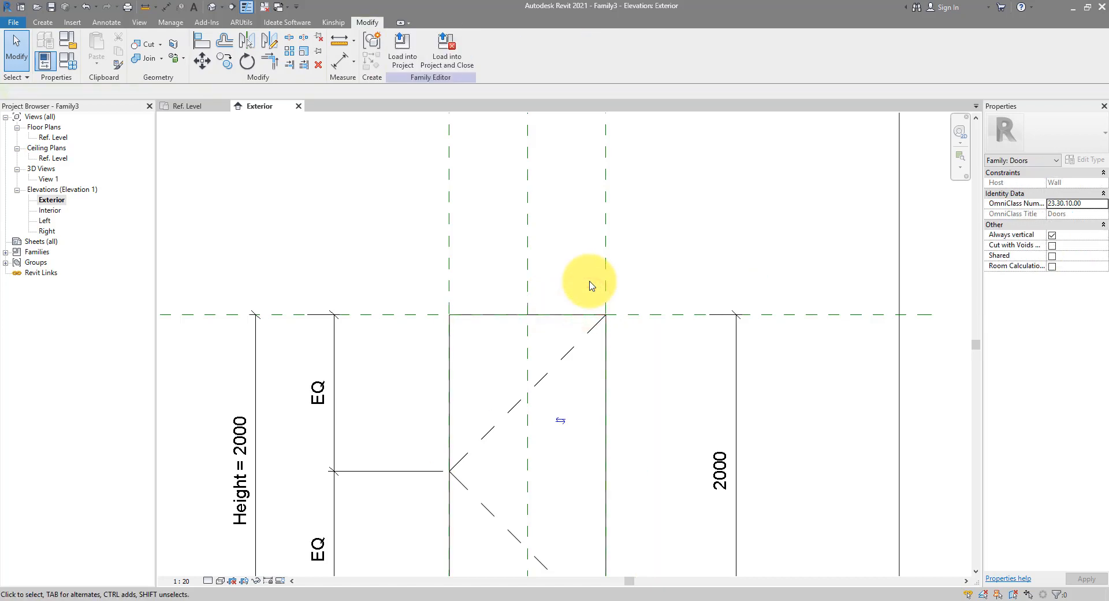
Delete the two dashed elevation swing lines inside the door opening.
left_click(581, 345)
left_click(489, 505, "ctrl")
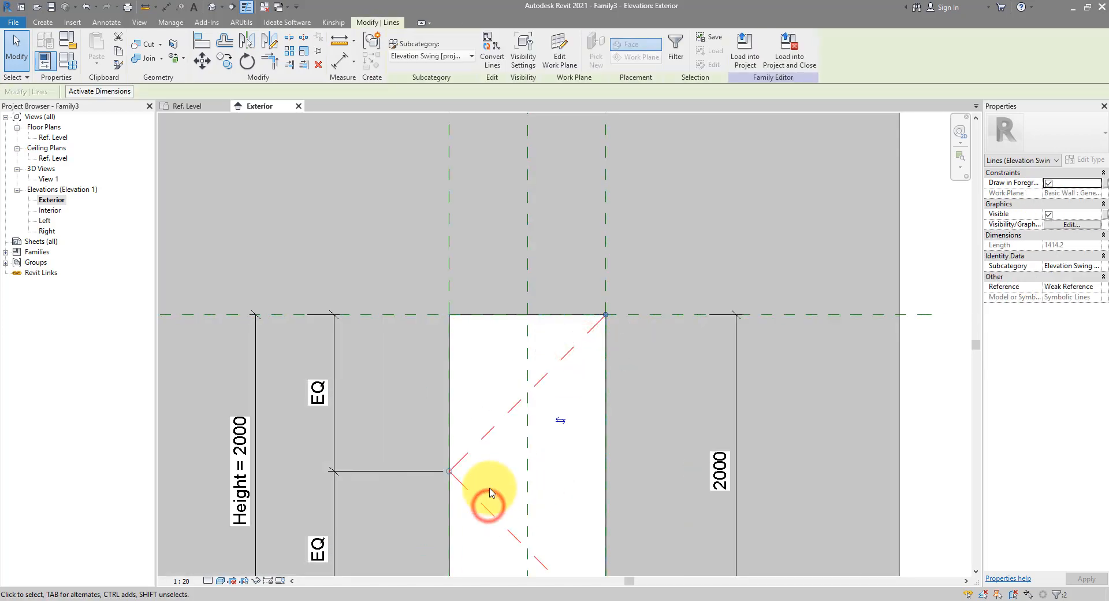
key("Delete")
scroll(537, 368, "down", 2)
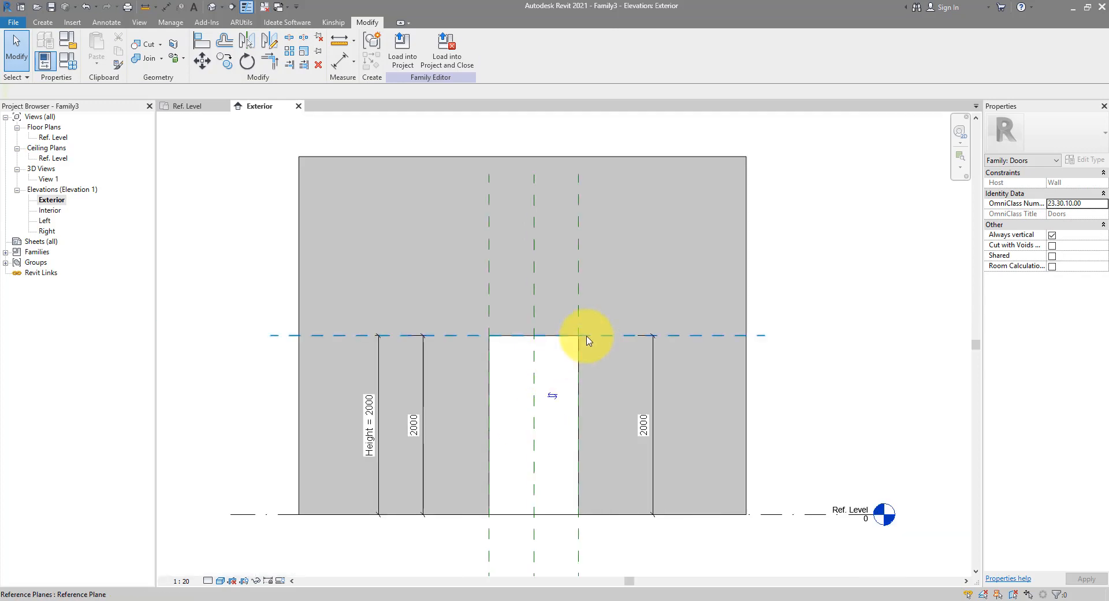
Temporarily hide the host wall element in the Exterior elevation.
left_click(641, 161)
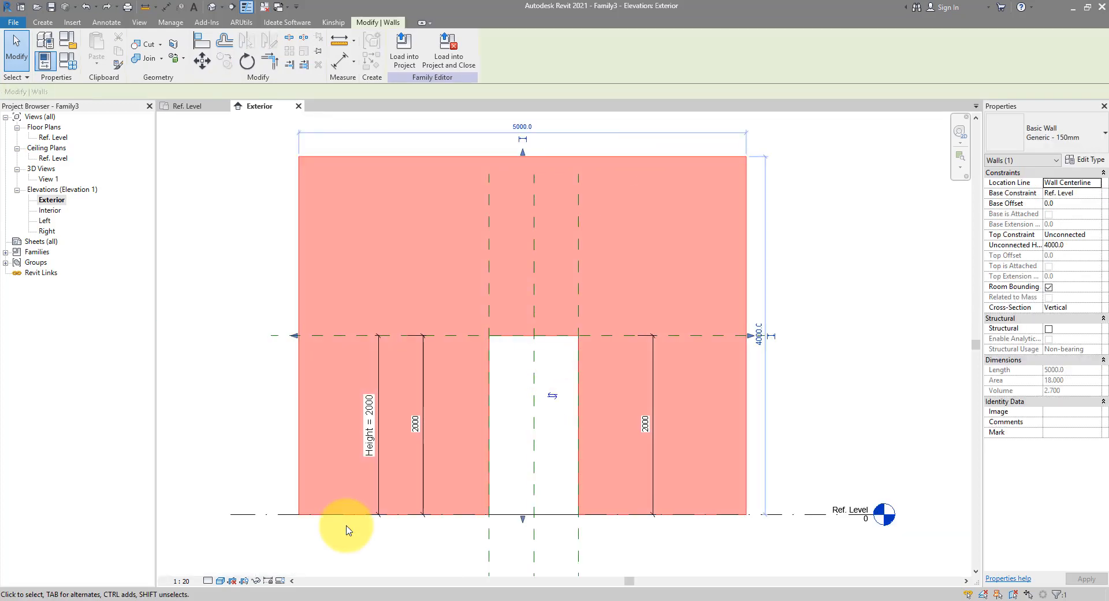
left_click(256, 580)
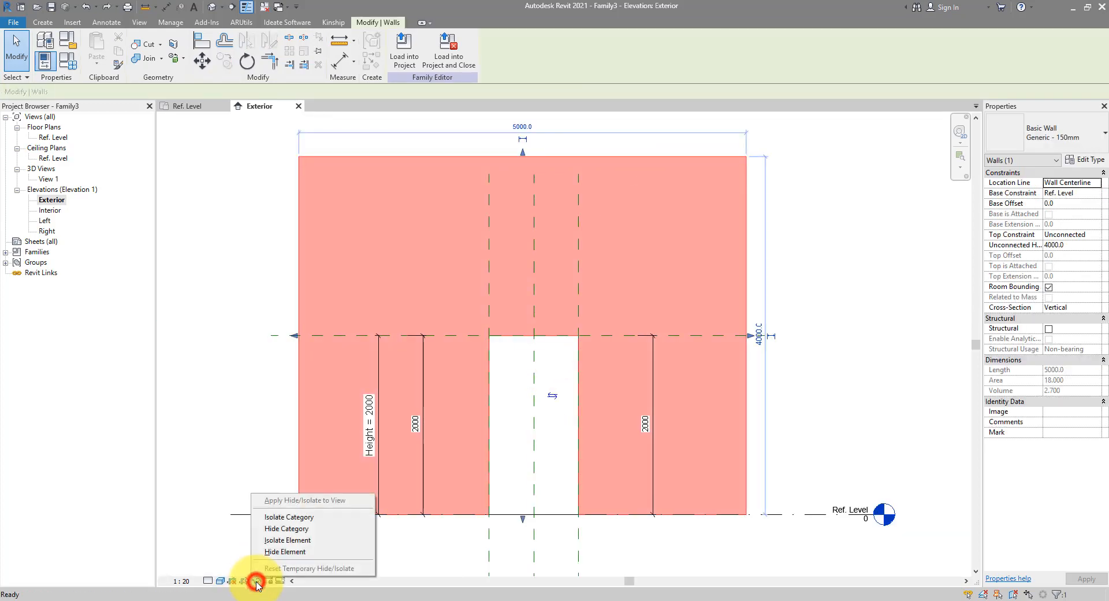
left_click(284, 551)
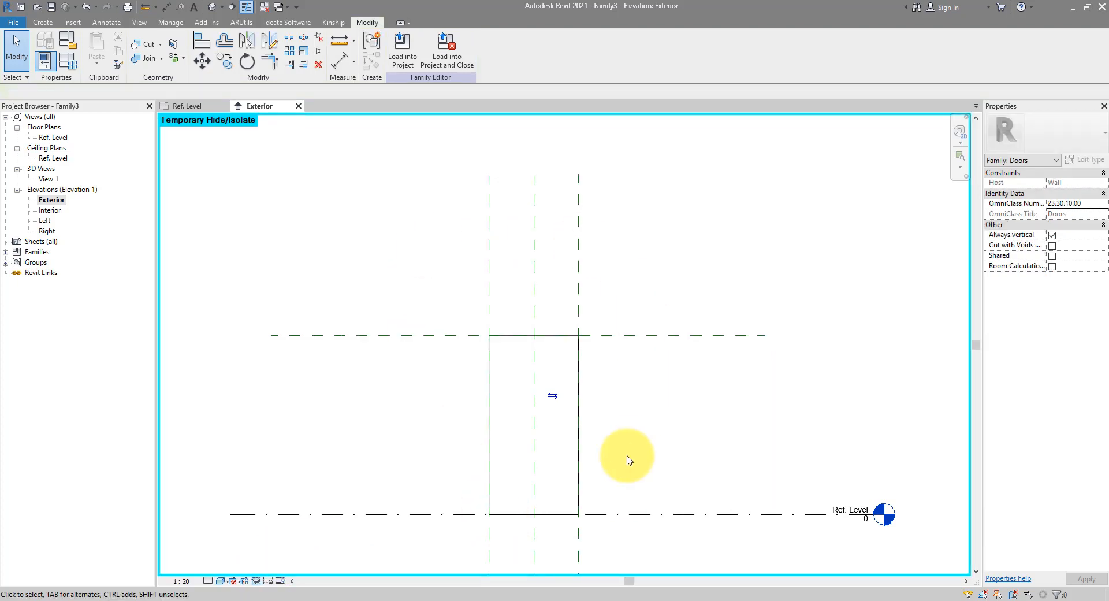
Examine the door family's opening cut in the Exterior elevation and the default 3D view.
left_click(552, 513)
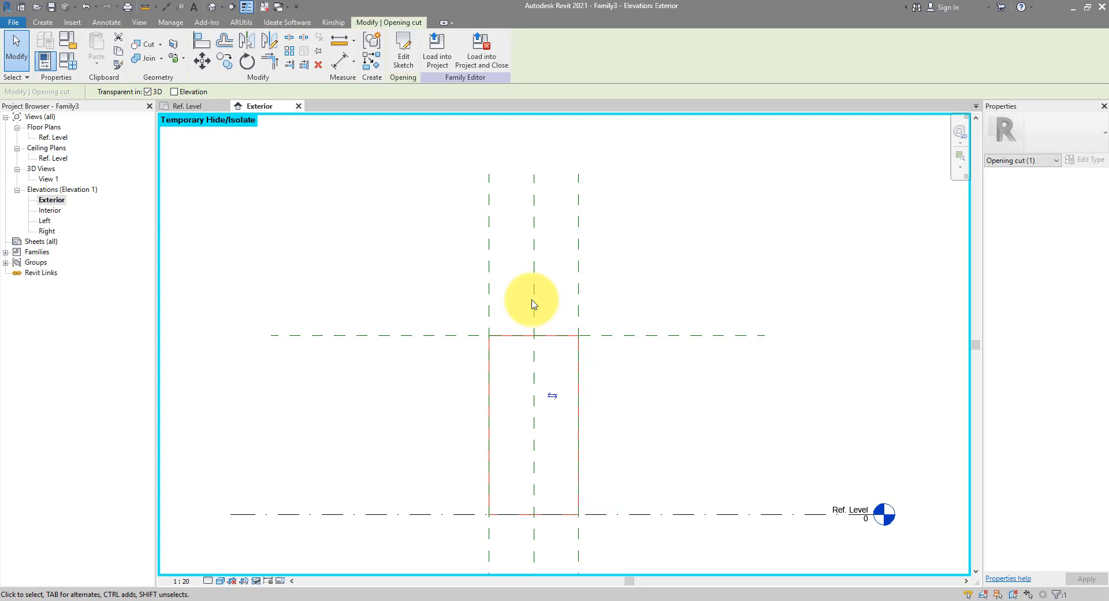
left_click(213, 6)
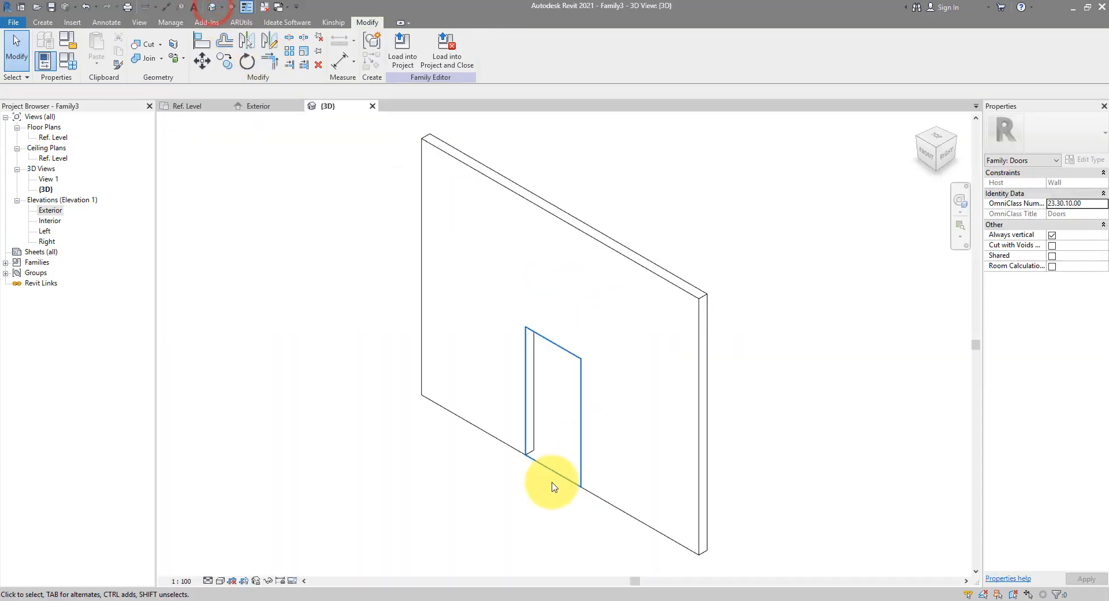
left_click(551, 472)
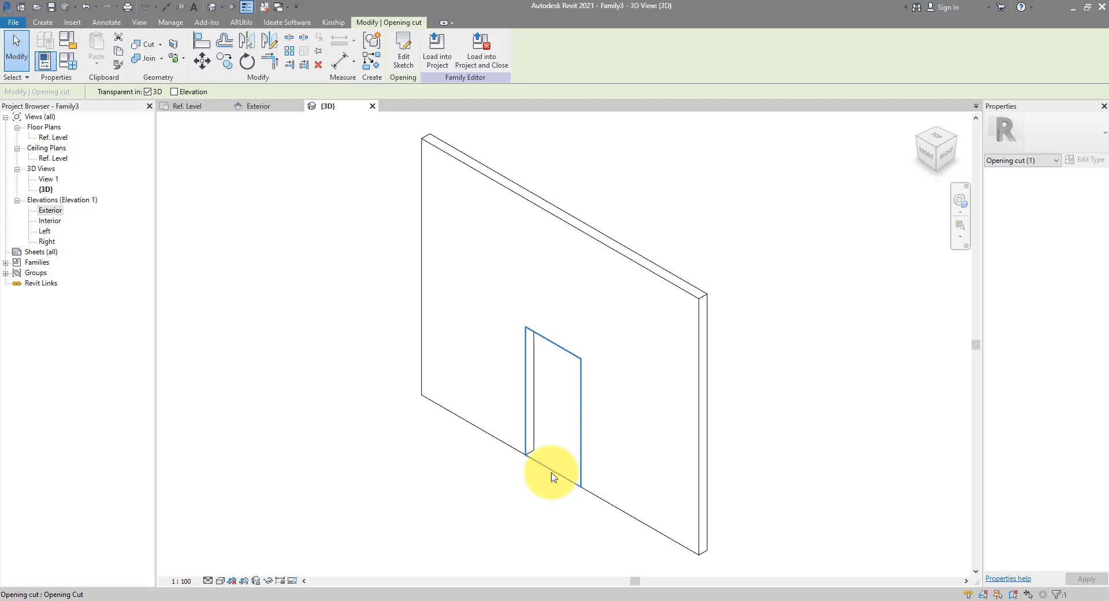
left_click(280, 492)
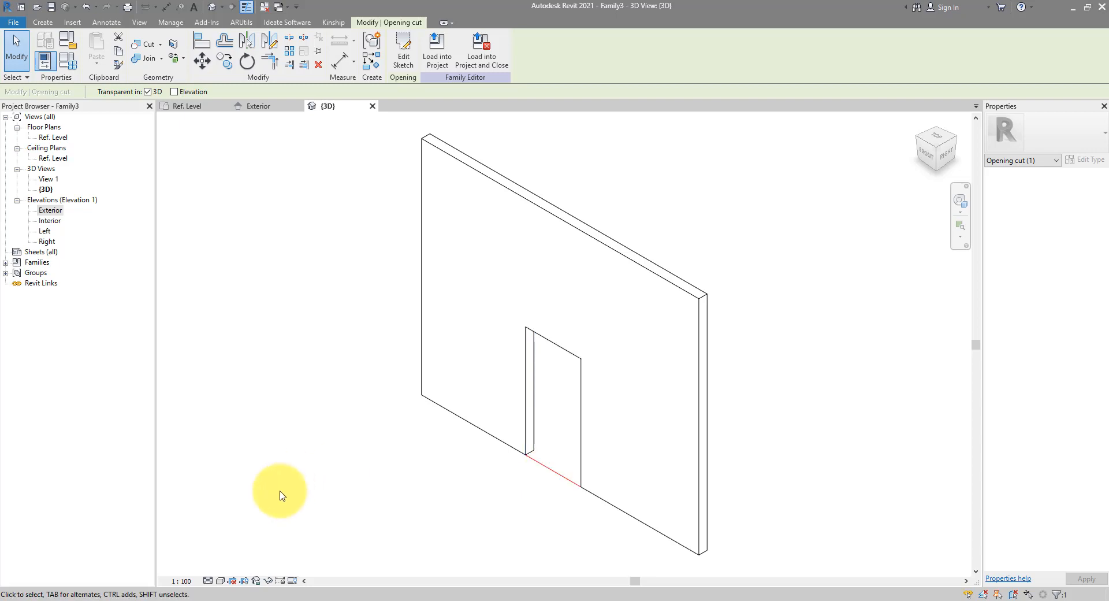
Edit the opening cut's boundary sketch in the Exterior elevation and delete its top horizontal line.
left_click(254, 107)
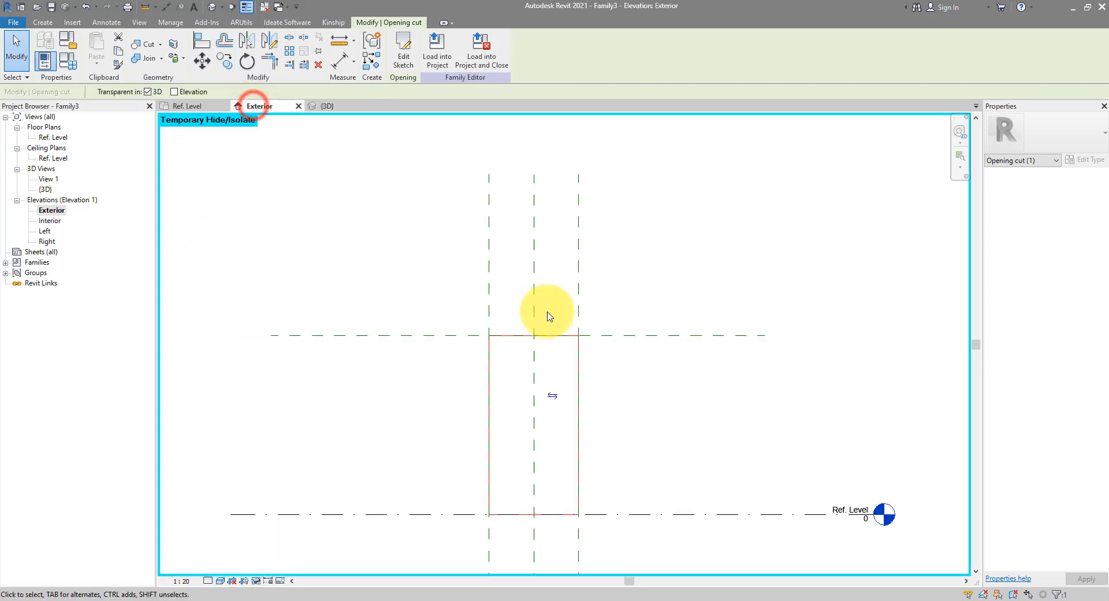
left_click(404, 58)
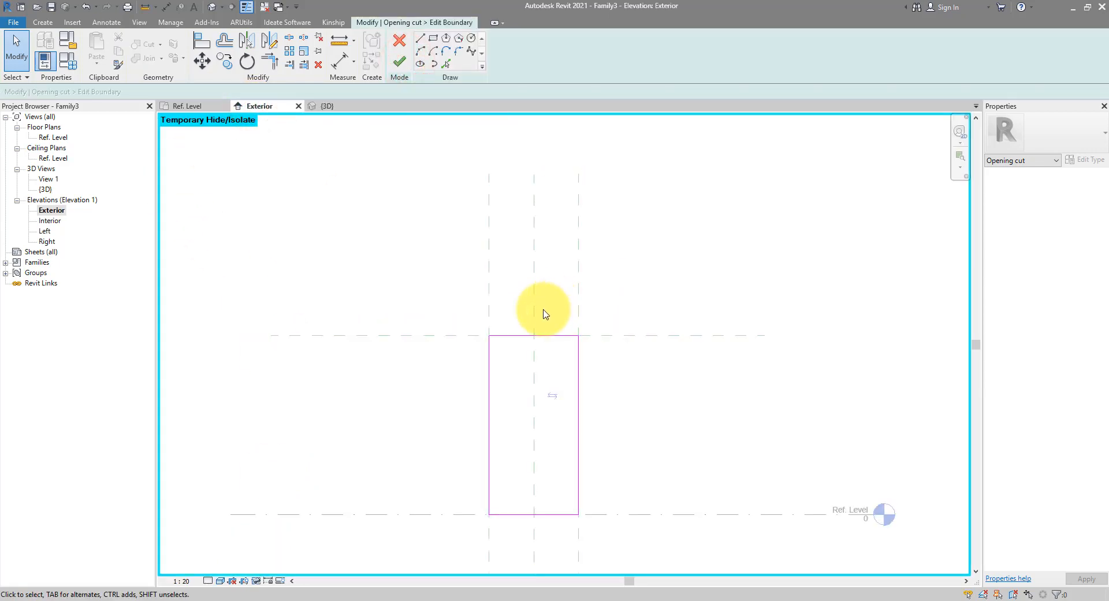
left_click_drag(562, 293, 540, 354)
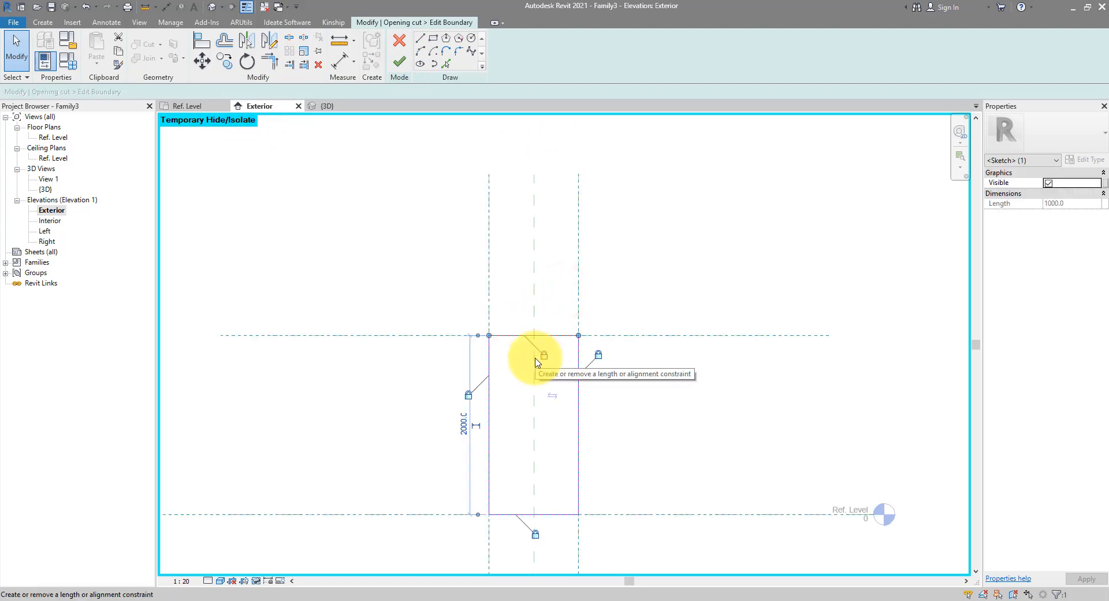
key("Escape")
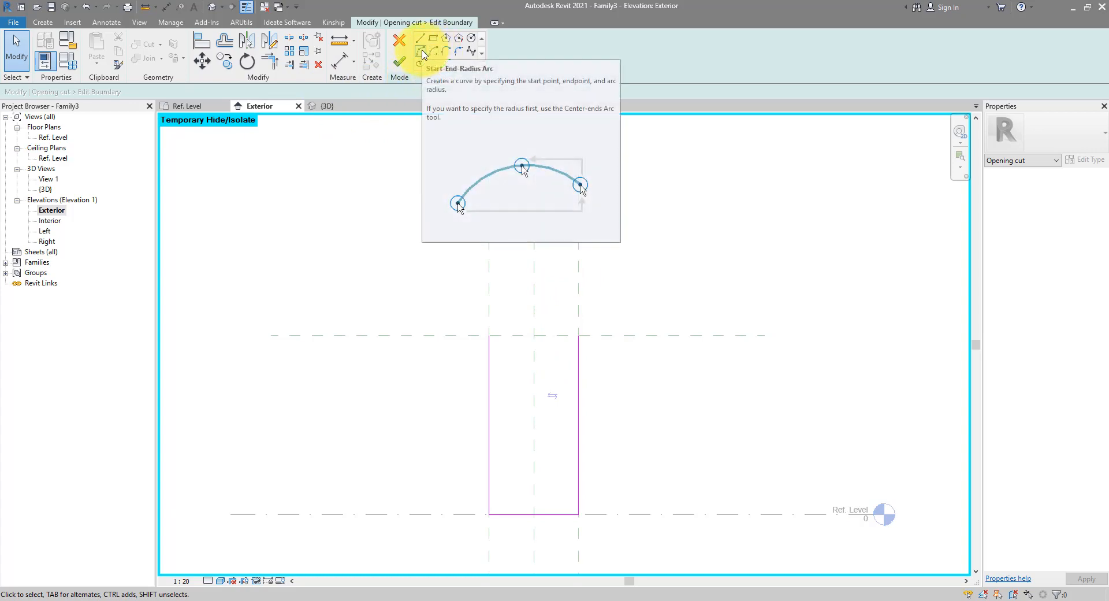
Draw a tangent 180° start-end-radius arc of 500 mm radius between the upper ends of the two vertical boundary lines.
left_click(422, 53)
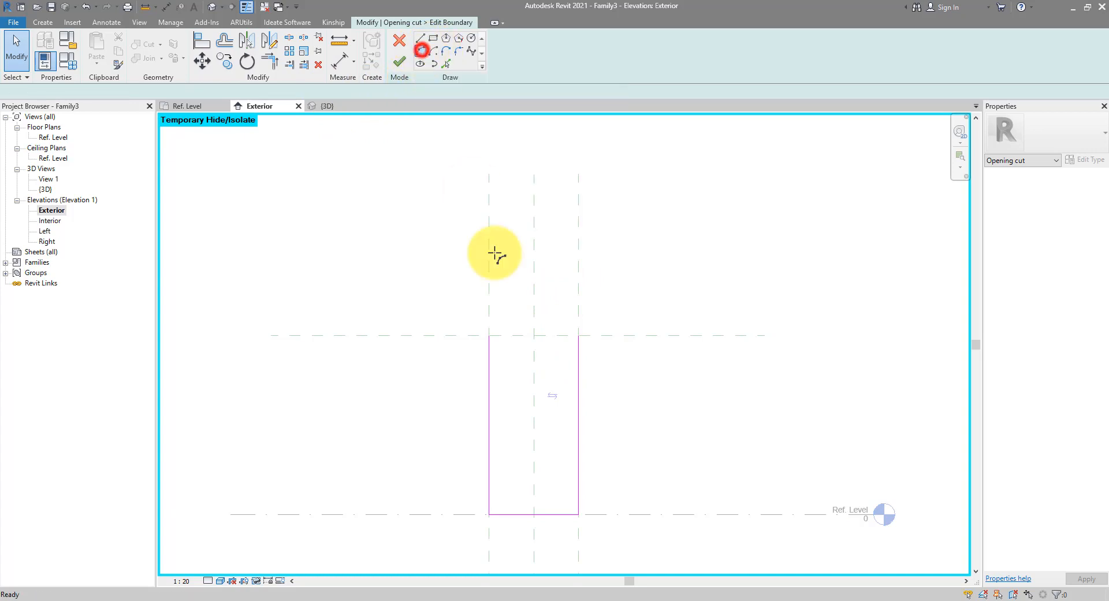
left_click(489, 335)
left_click(579, 335)
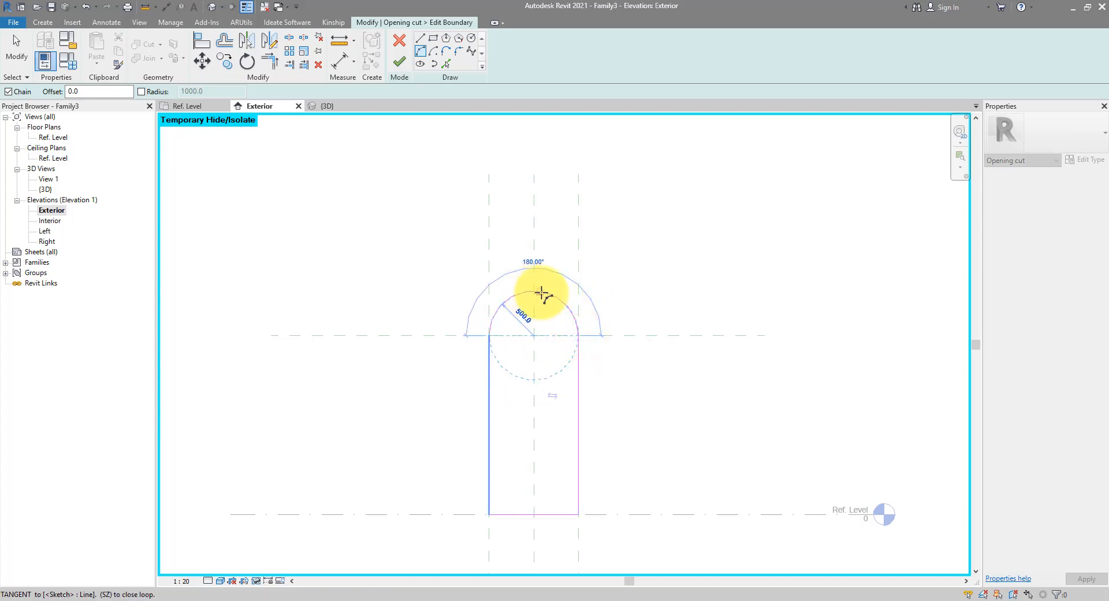
left_click(546, 296)
Lock the arc's tangency to both vertical boundary lines and finish the opening cut sketch.
scroll(561, 366, "up", 3)
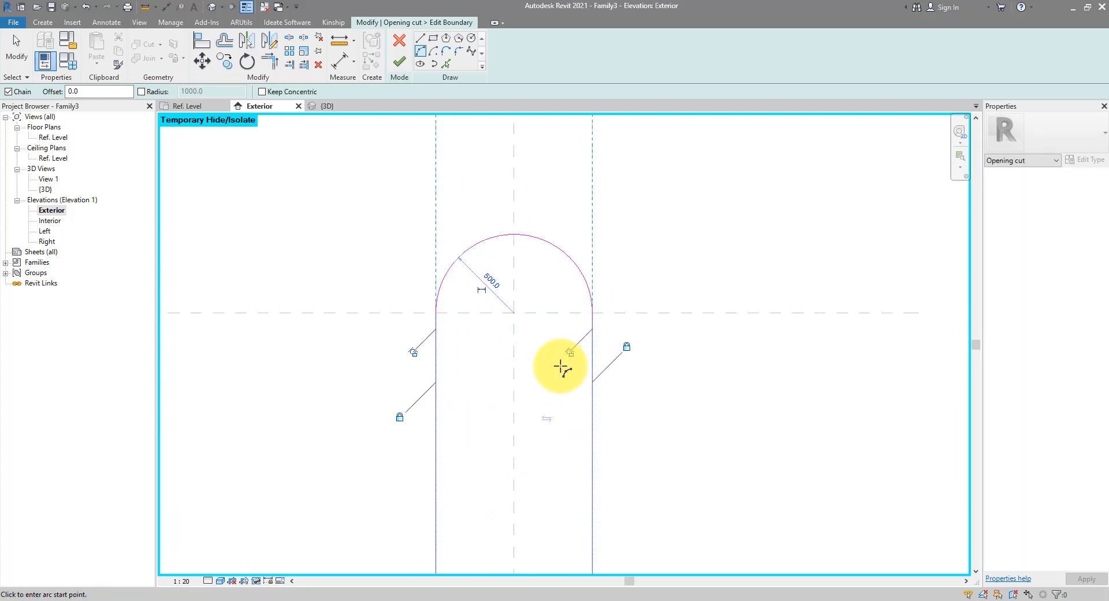
left_click(570, 355)
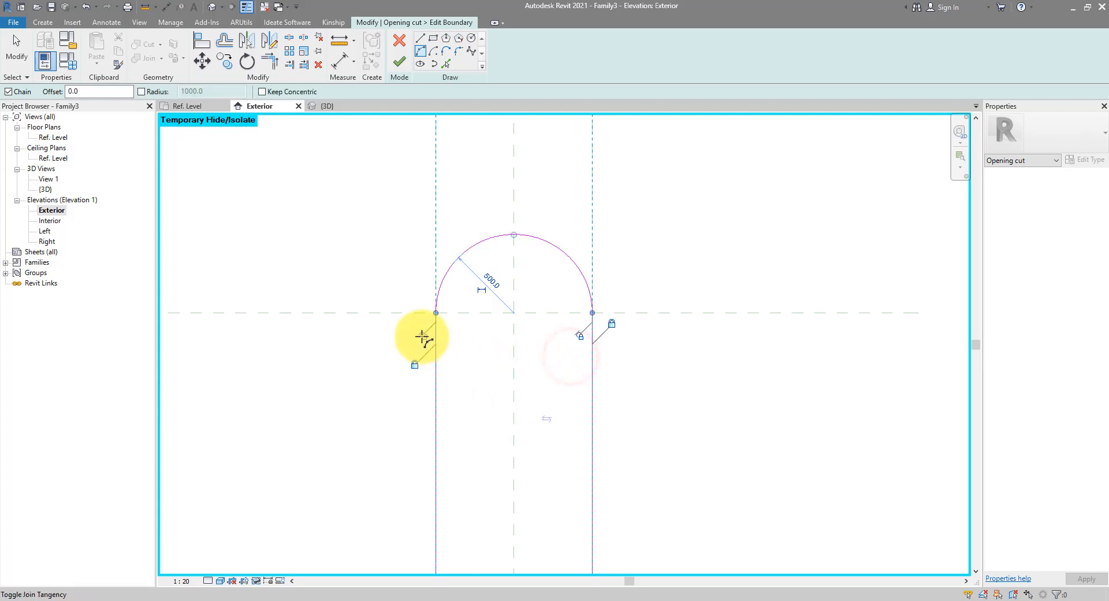
left_click(423, 337)
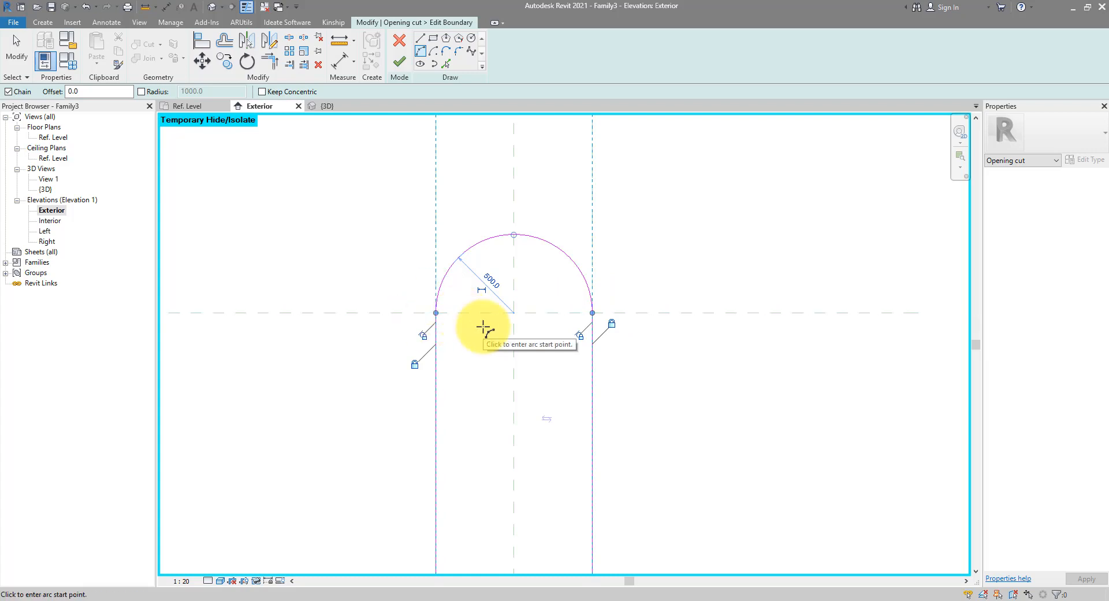
left_click(399, 61)
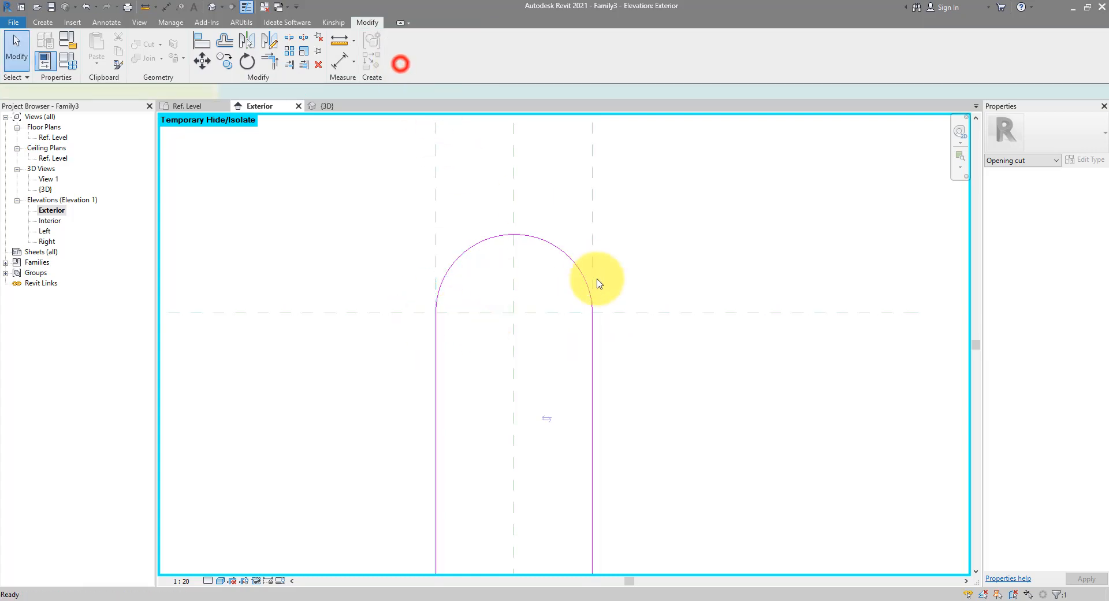
left_click(655, 263)
scroll(655, 262, "down", 3)
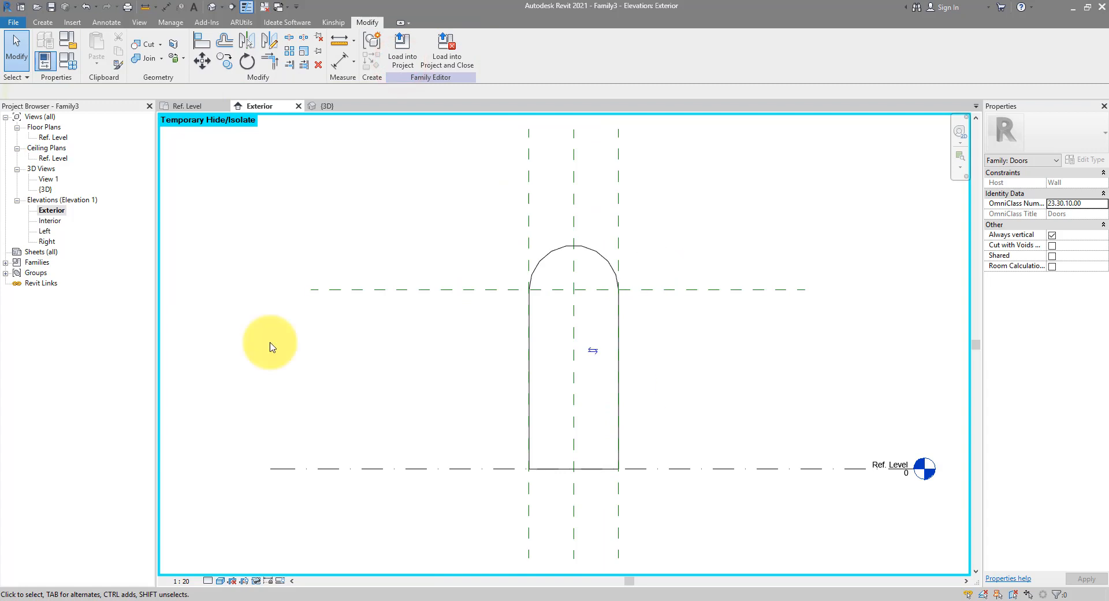
Set the door family's Width parameter to 1500 and check the arched opening in the default 3D view.
double_click(63, 141)
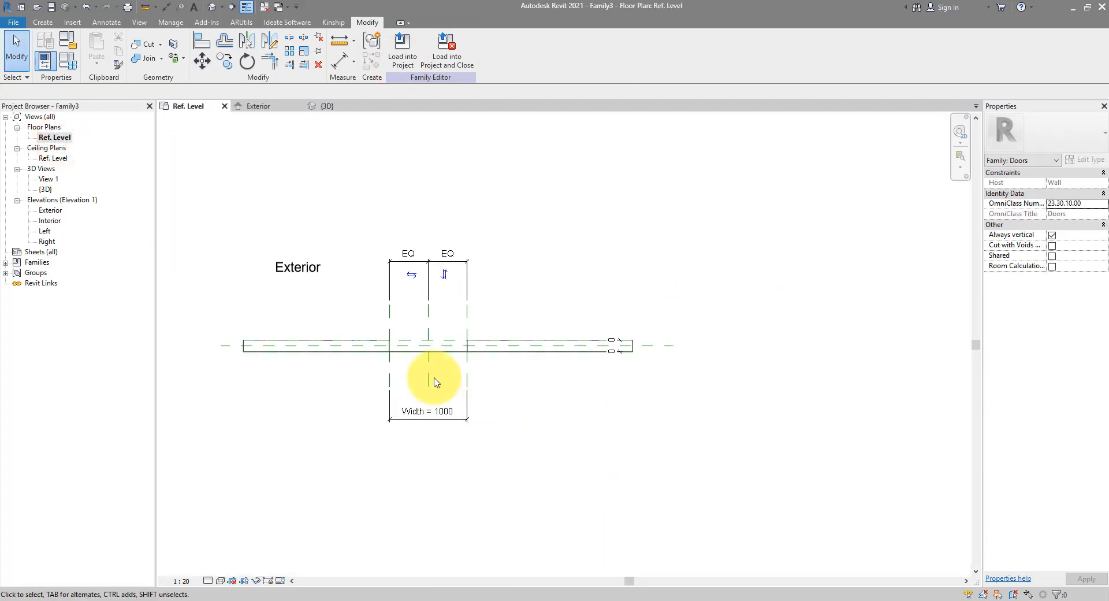
scroll(424, 376, "up", 2)
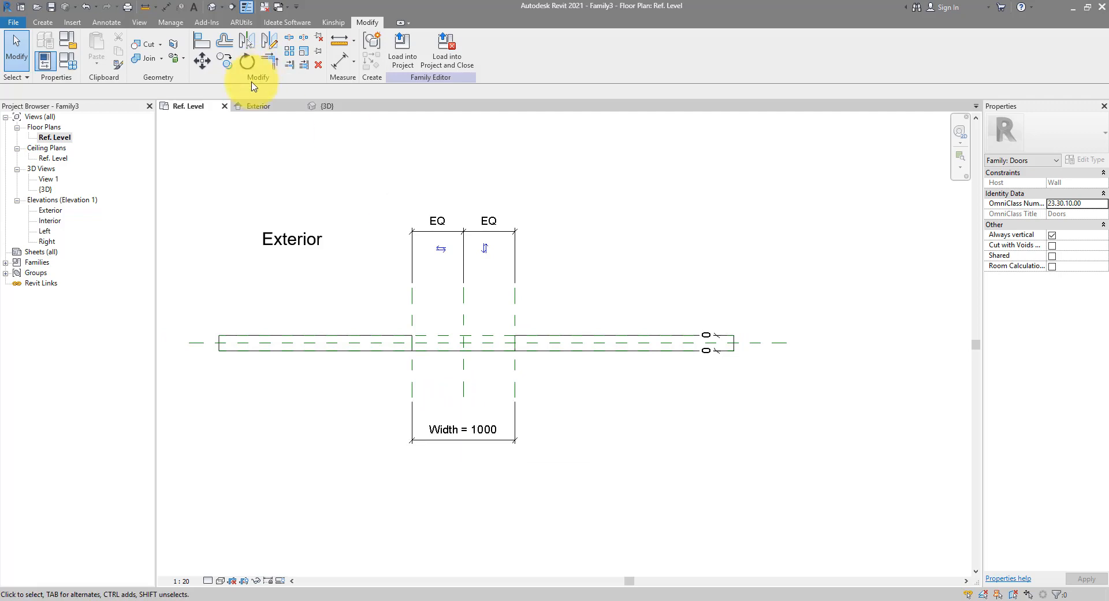
double_click(52, 210)
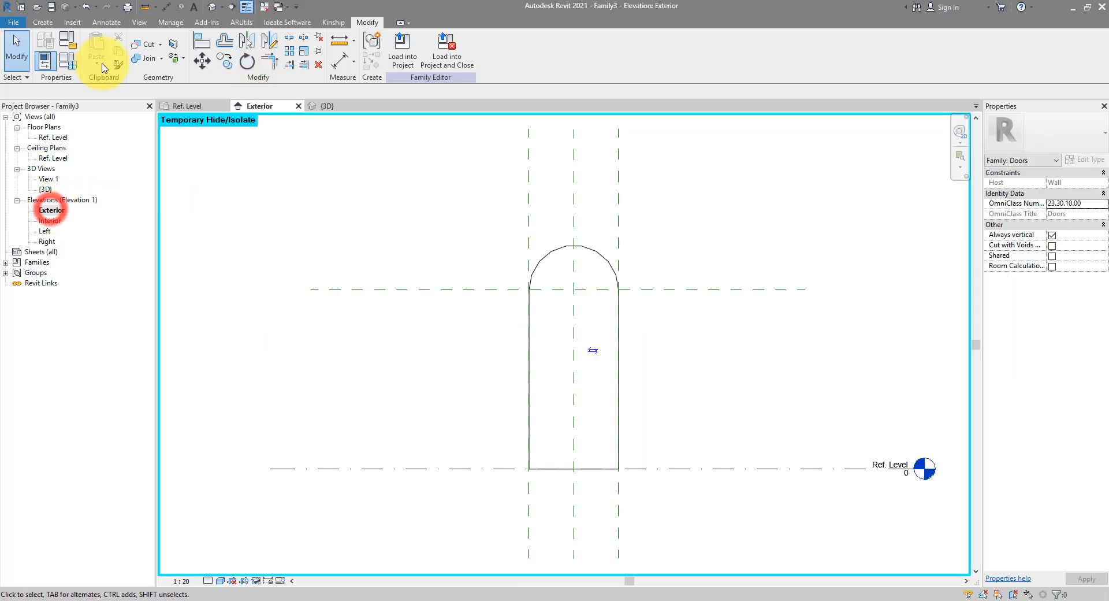
left_click(68, 58)
left_click(831, 275)
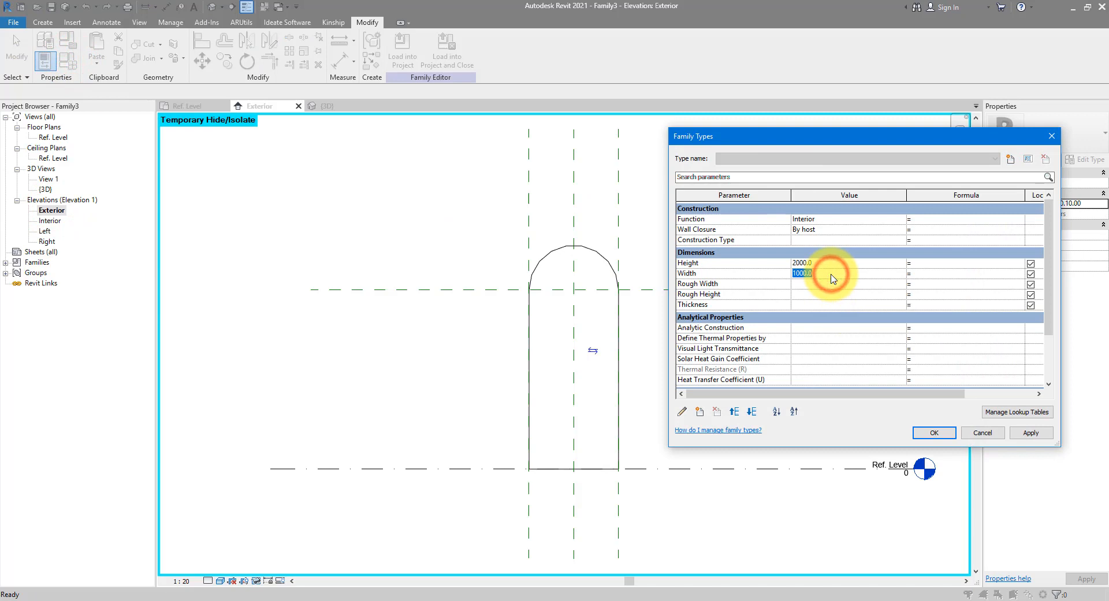
left_click(924, 433)
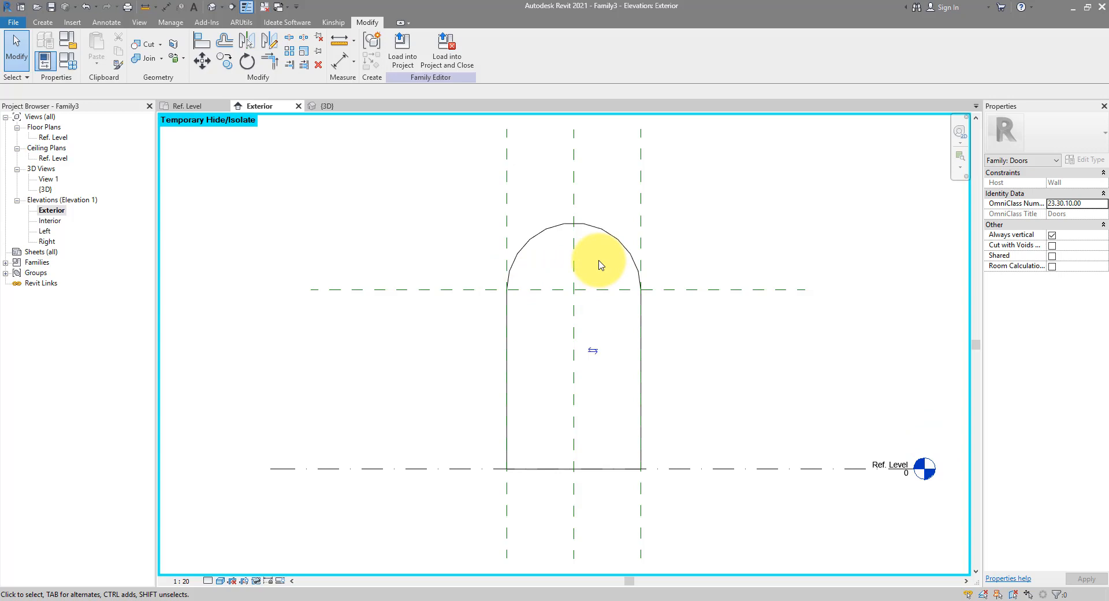
left_click(212, 12)
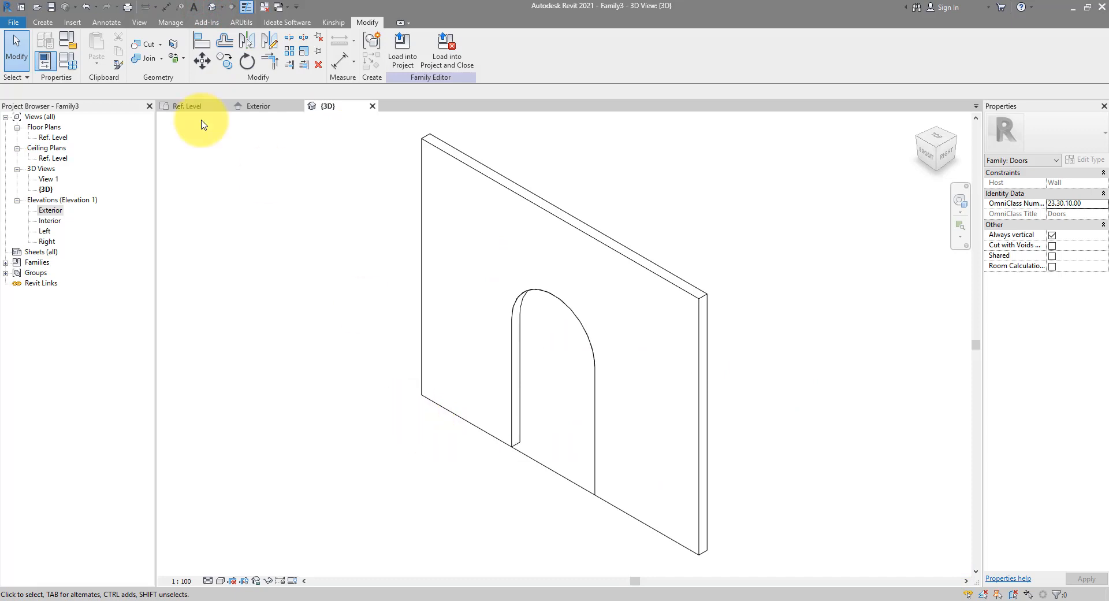
Open the recent profile family Cornice_Profile_Historic_2_17518.rfa, inspect its outline, and load it into the door family.
left_click(16, 23)
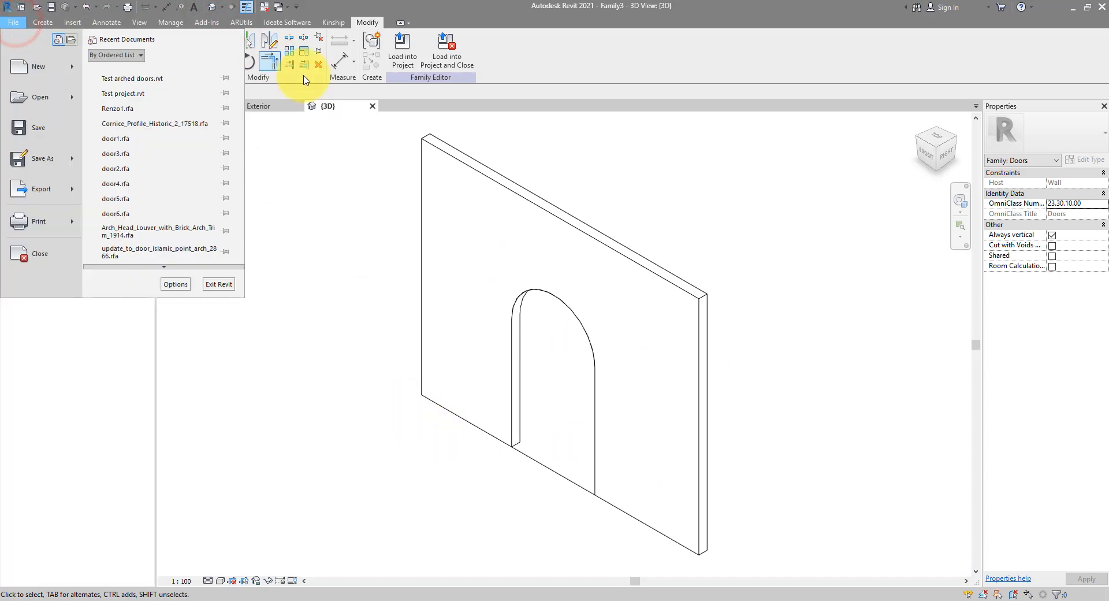
left_click(183, 121)
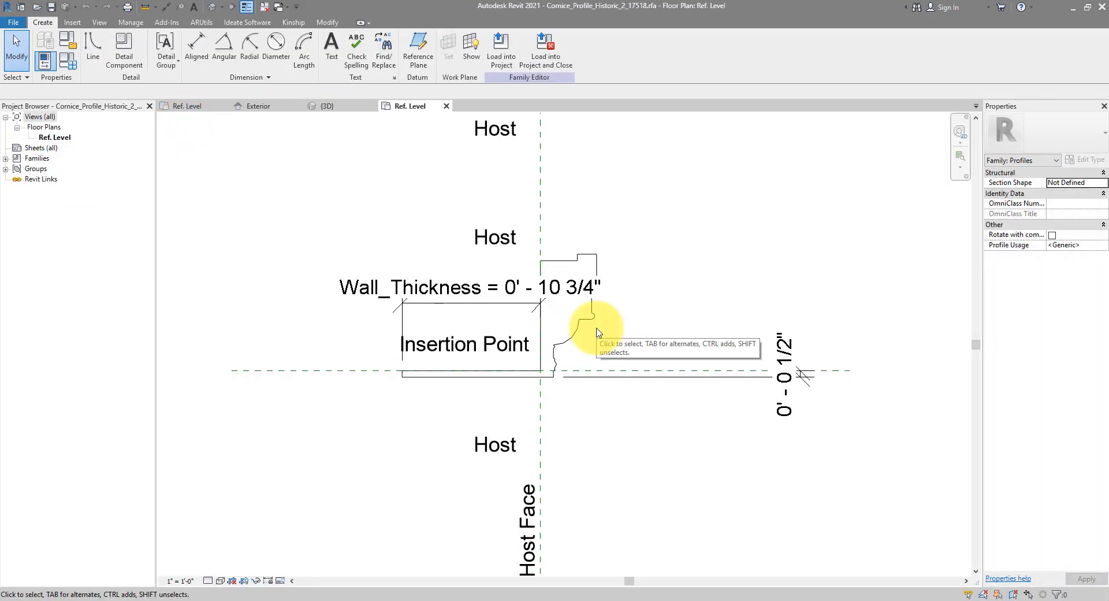
key("Tab")
left_click(565, 264)
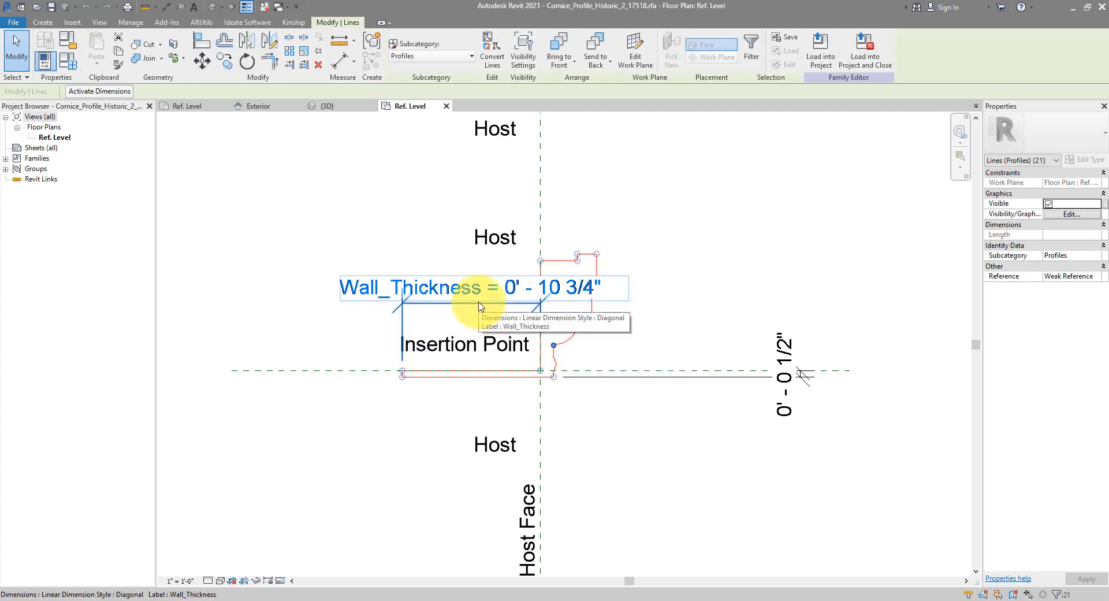
left_click(334, 345)
left_click_drag(292, 371, 434, 408)
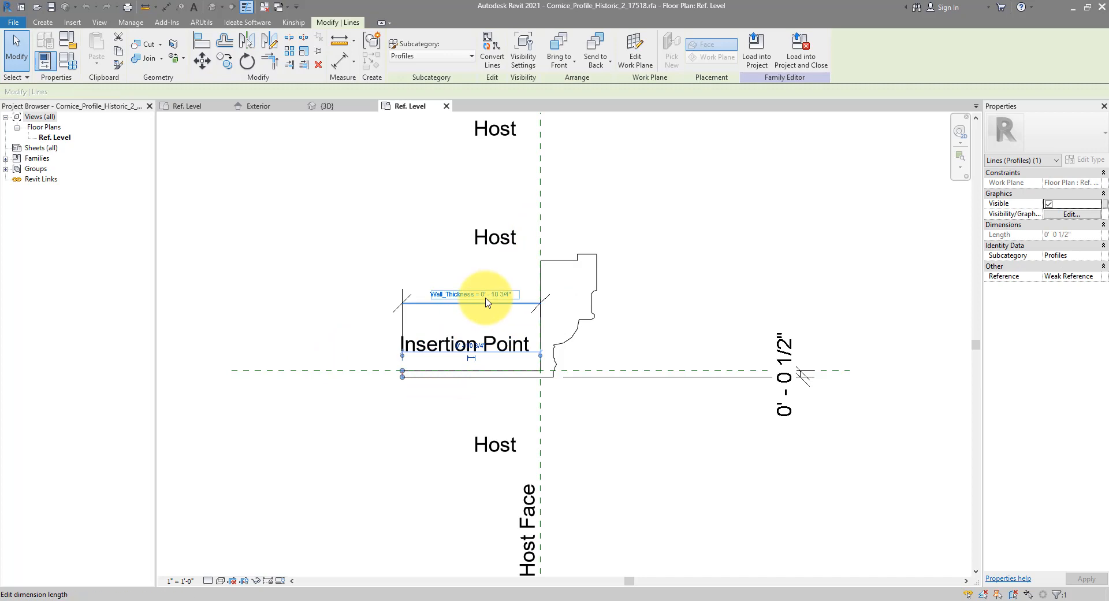
left_click(757, 68)
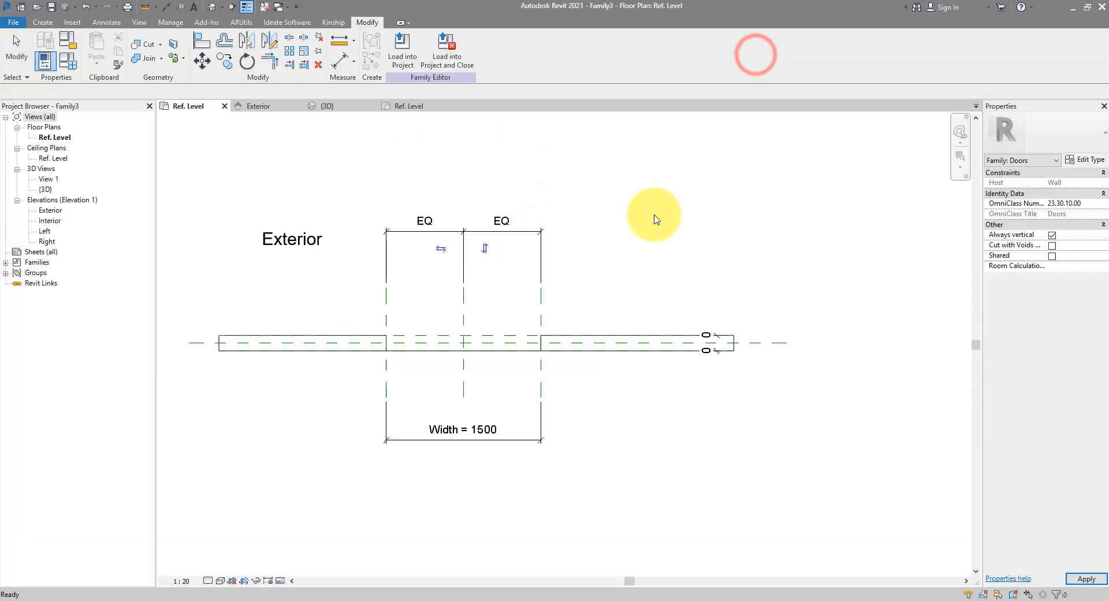
Start a solid sweep with a picked path in the Exterior elevation and reset the temporary hide/isolate to restore the wall.
double_click(49, 211)
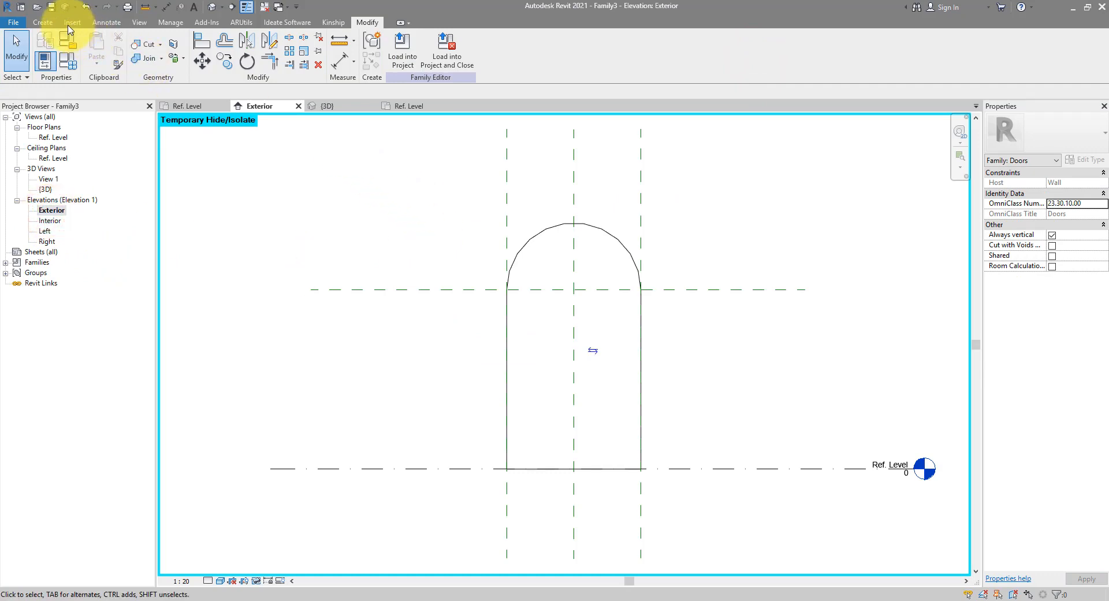
left_click(46, 22)
left_click(175, 61)
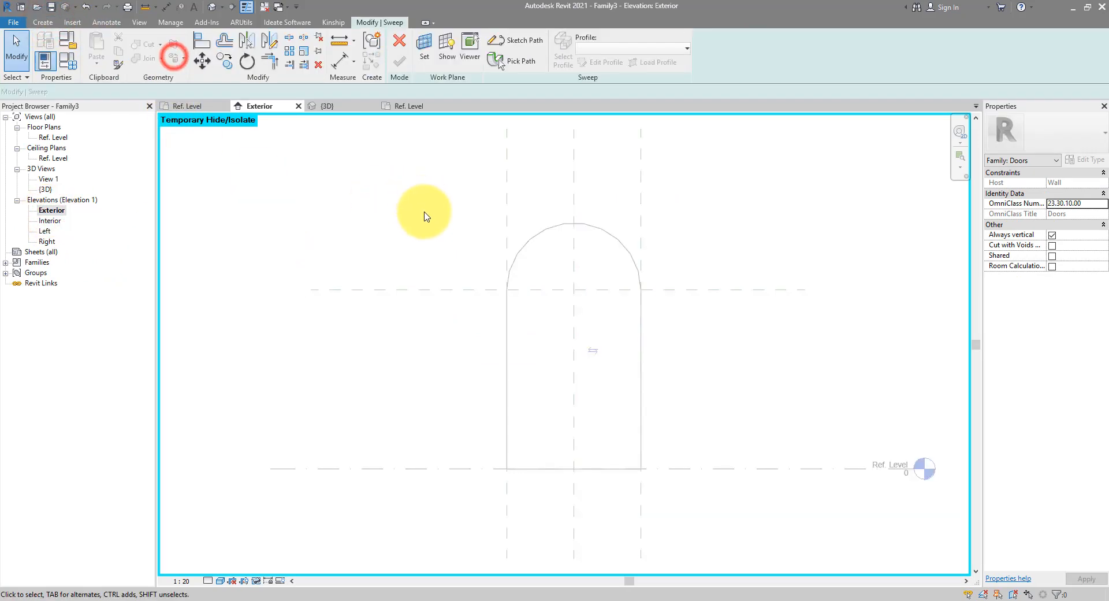
left_click(519, 63)
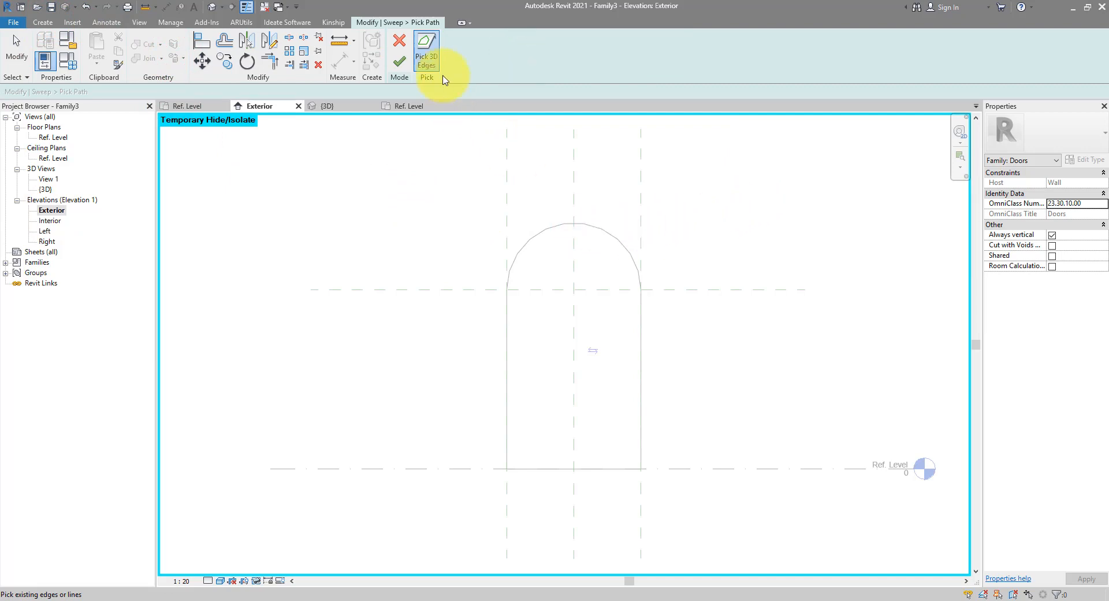
left_click(428, 56)
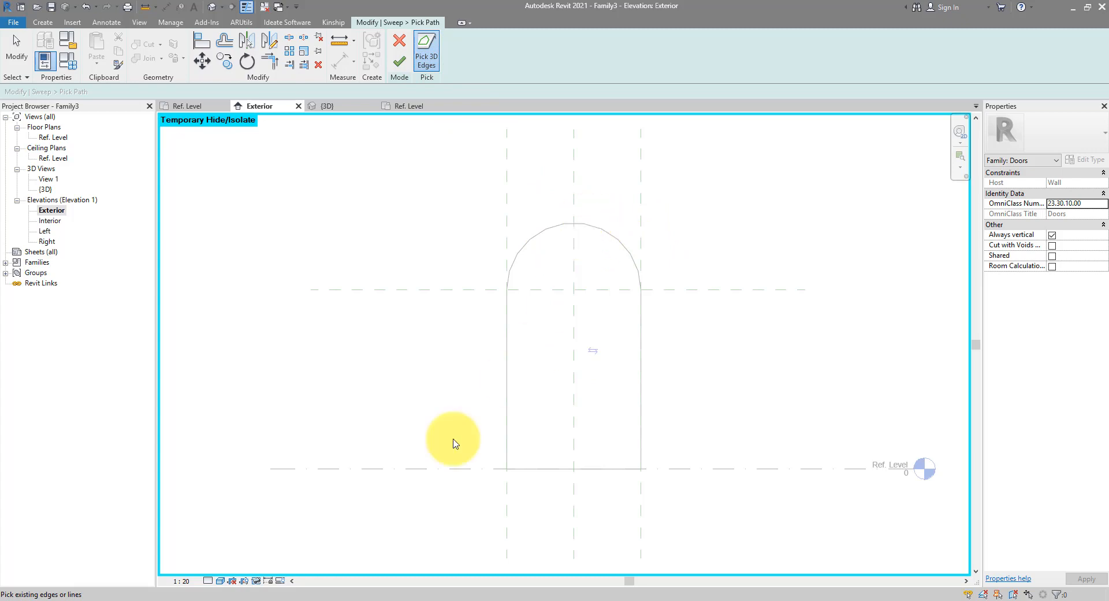
left_click(255, 580)
left_click(277, 566)
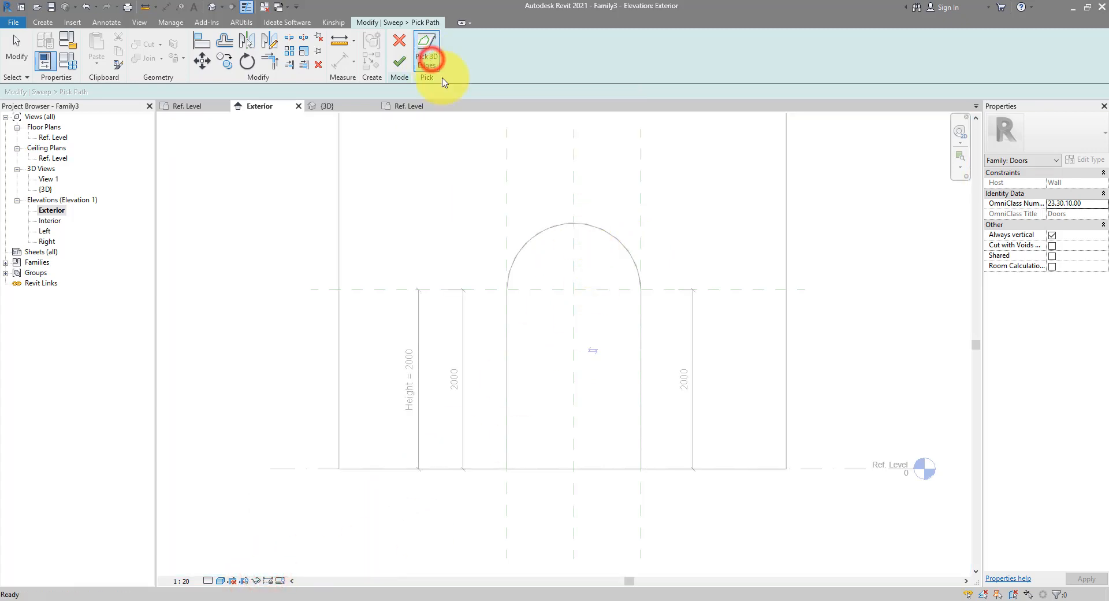
Pick the arch edge and both vertical edges of the wall opening as the sweep path and finish the path.
left_click(615, 236)
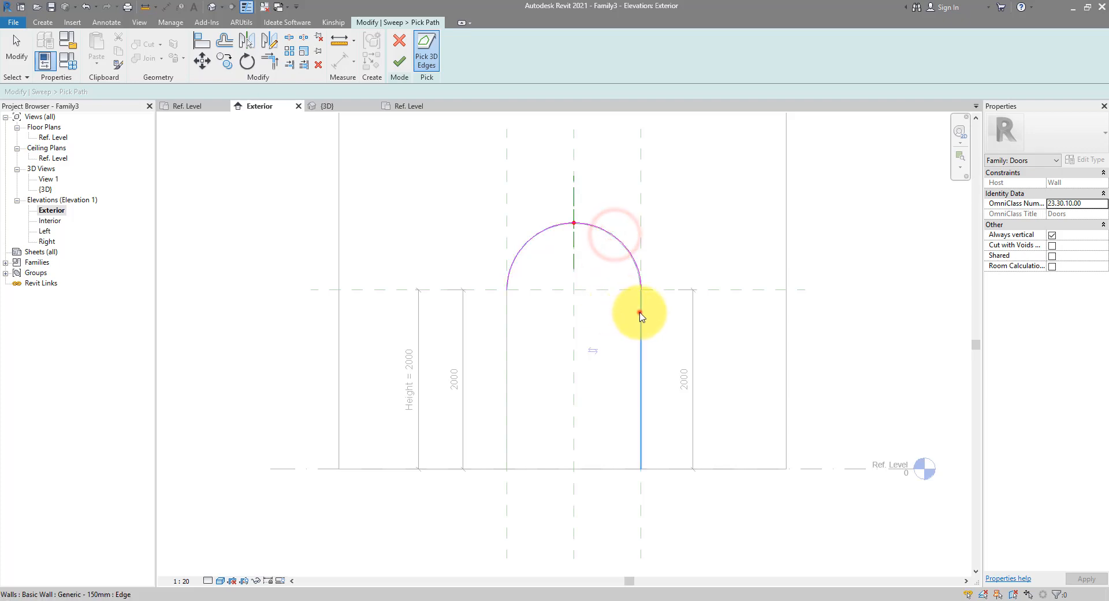
left_click(640, 315)
left_click(509, 321)
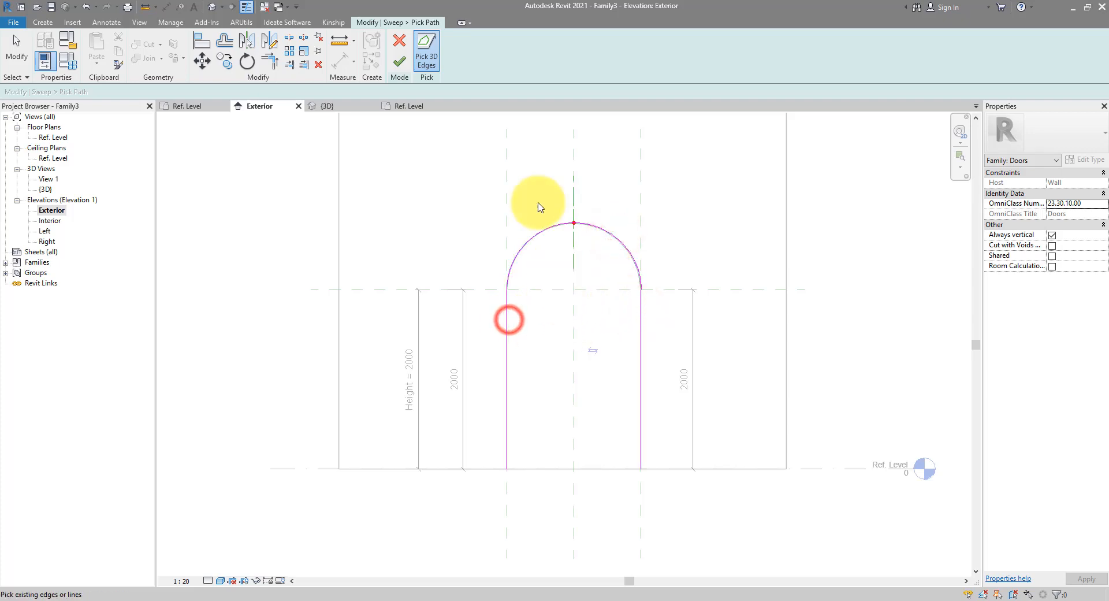
left_click(399, 61)
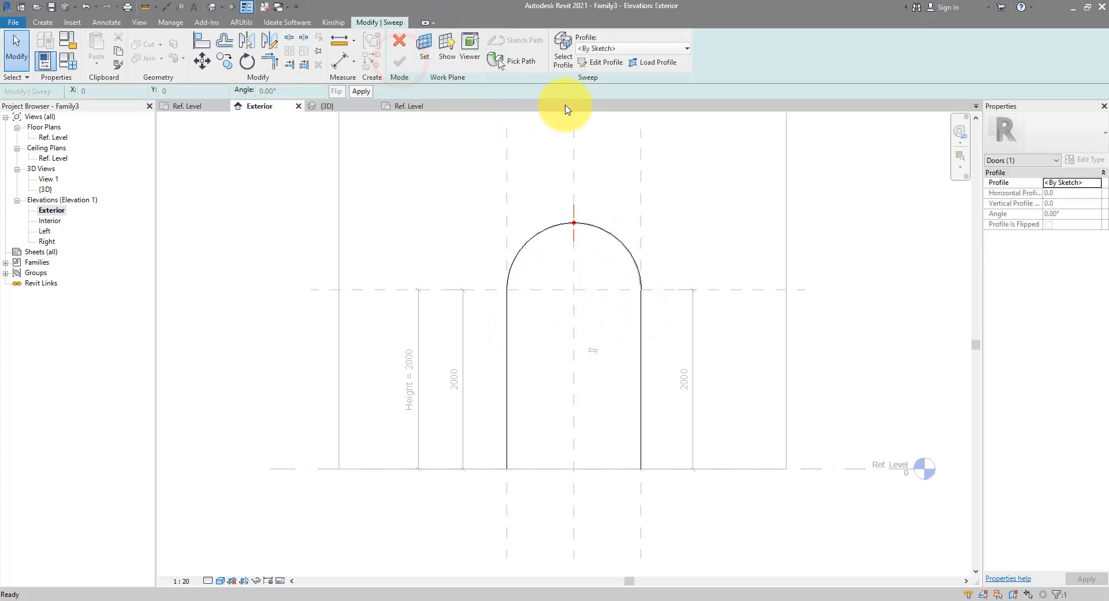
Assign the Cornice_Profile_Historic_2_17518 profile to the sweep and inspect its orientation on the arch path in the 3D view.
left_click(212, 7)
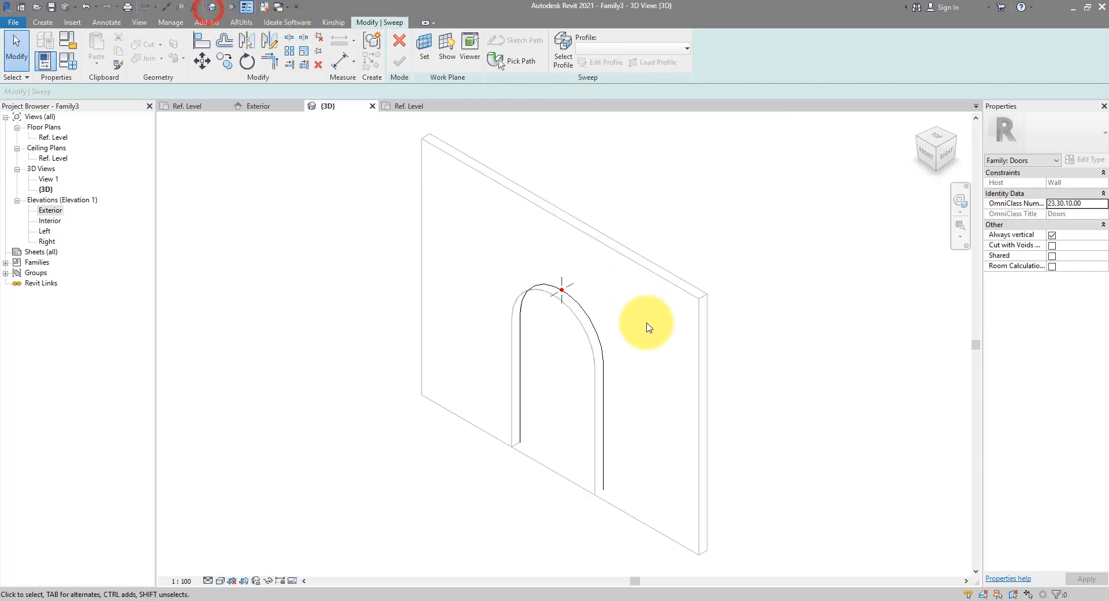
left_click(565, 63)
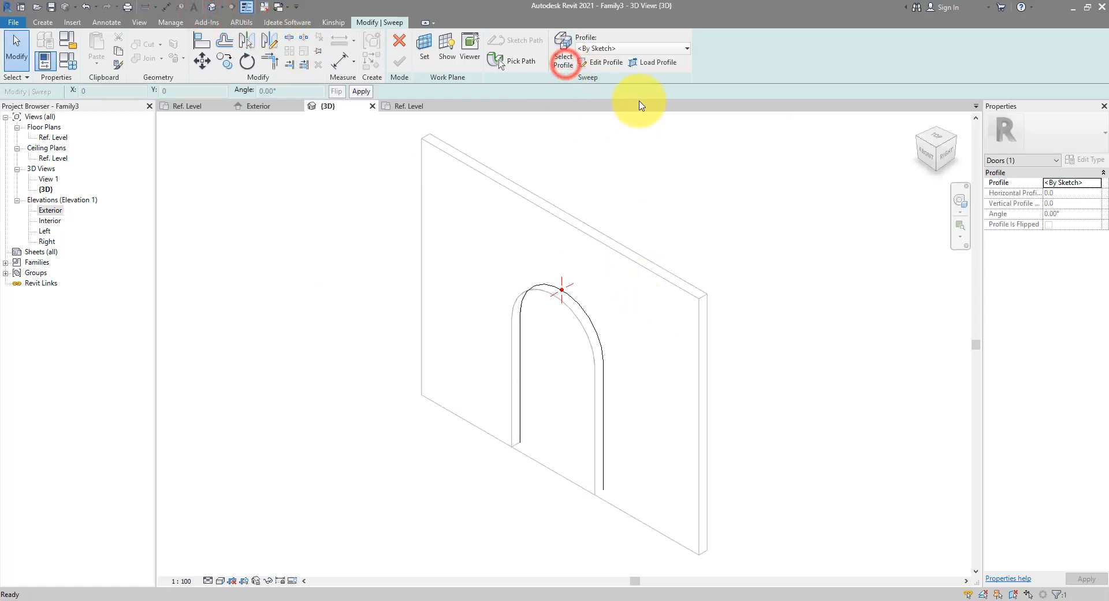
left_click(657, 50)
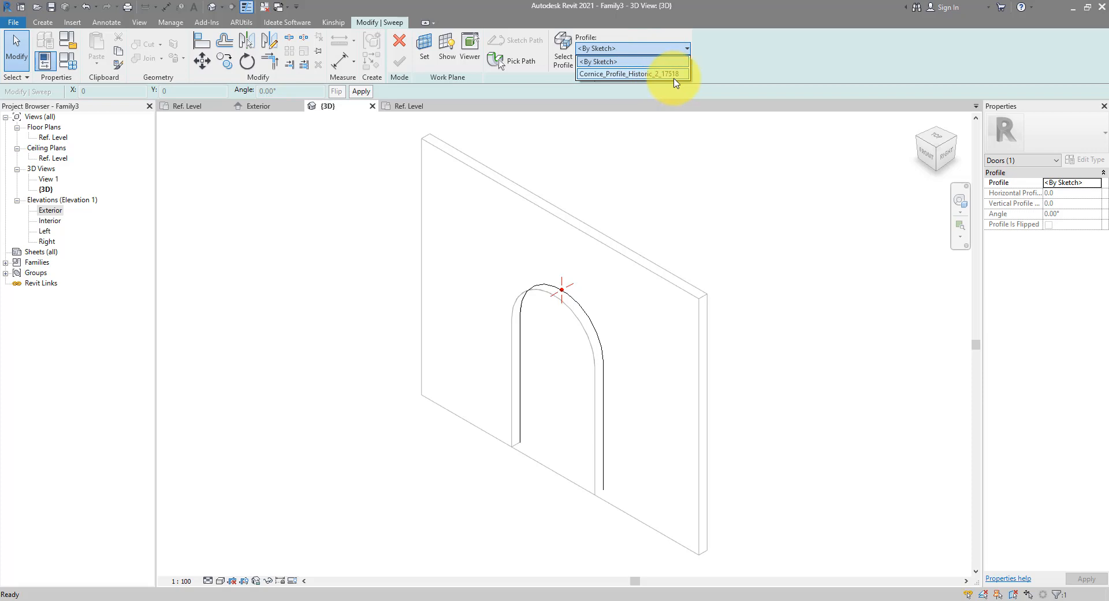
left_click(674, 78)
scroll(568, 307, "up", 5)
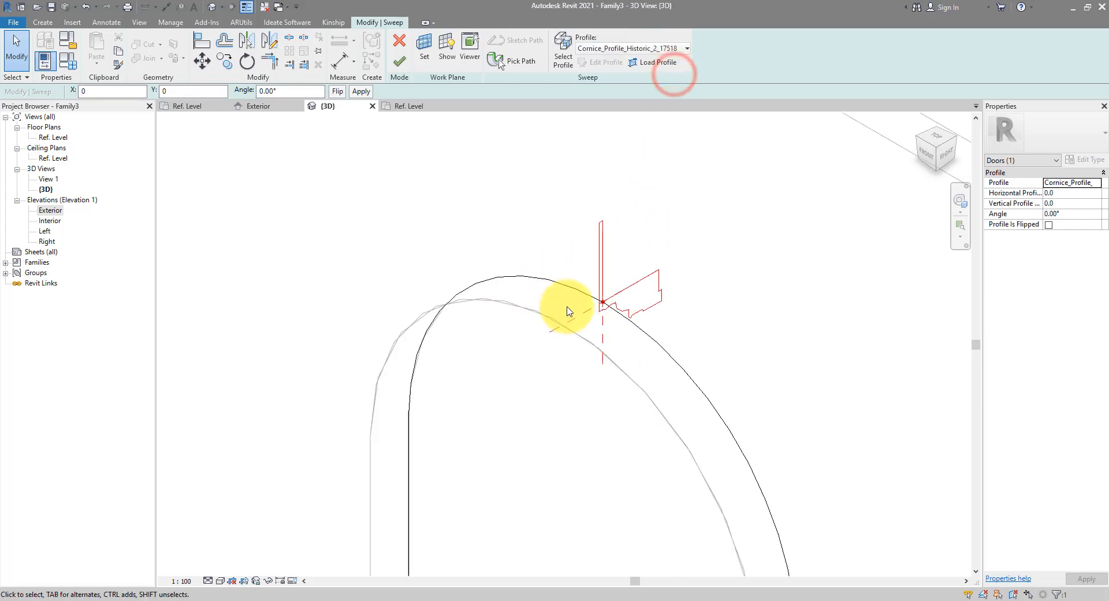
middle_click_drag(706, 317, 512, 310)
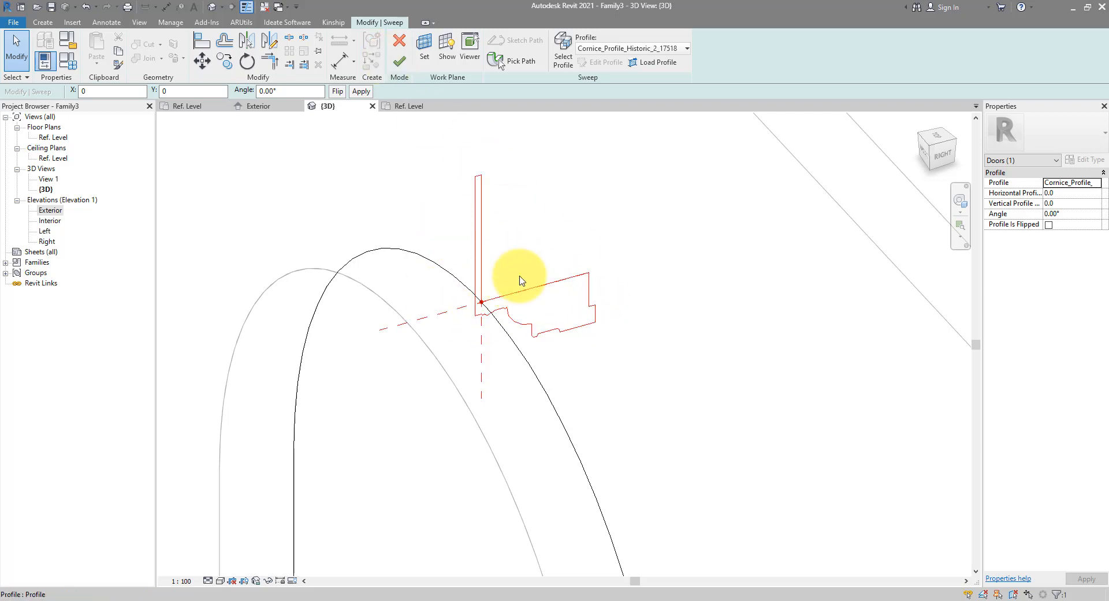
Switch to the cornice profile family and delete its horizontal Wall_Thickness dimension.
left_click(410, 105)
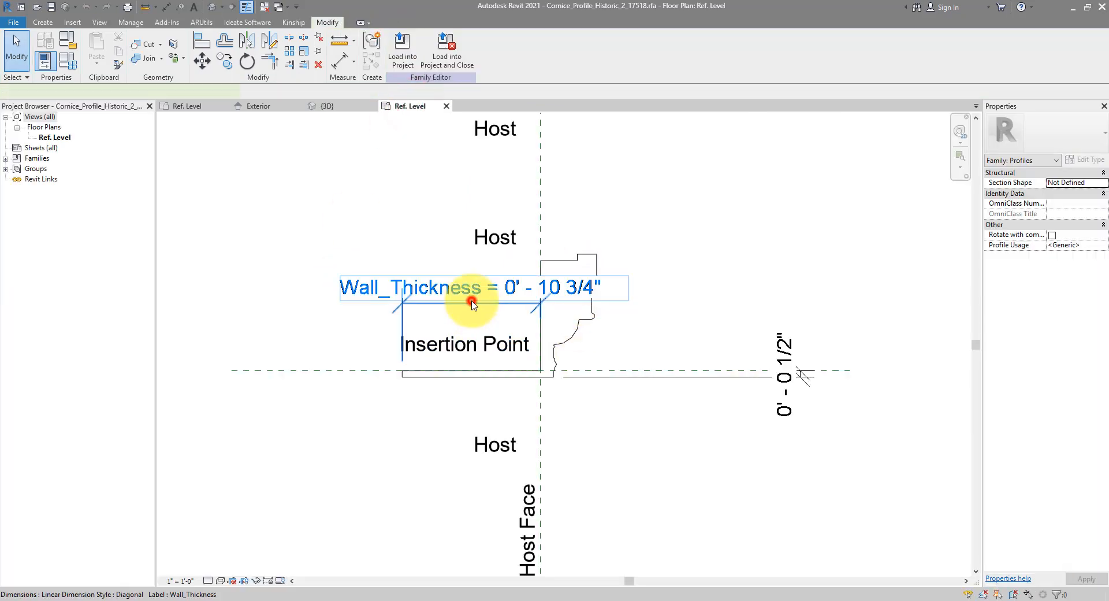
left_click(471, 301)
key("Delete")
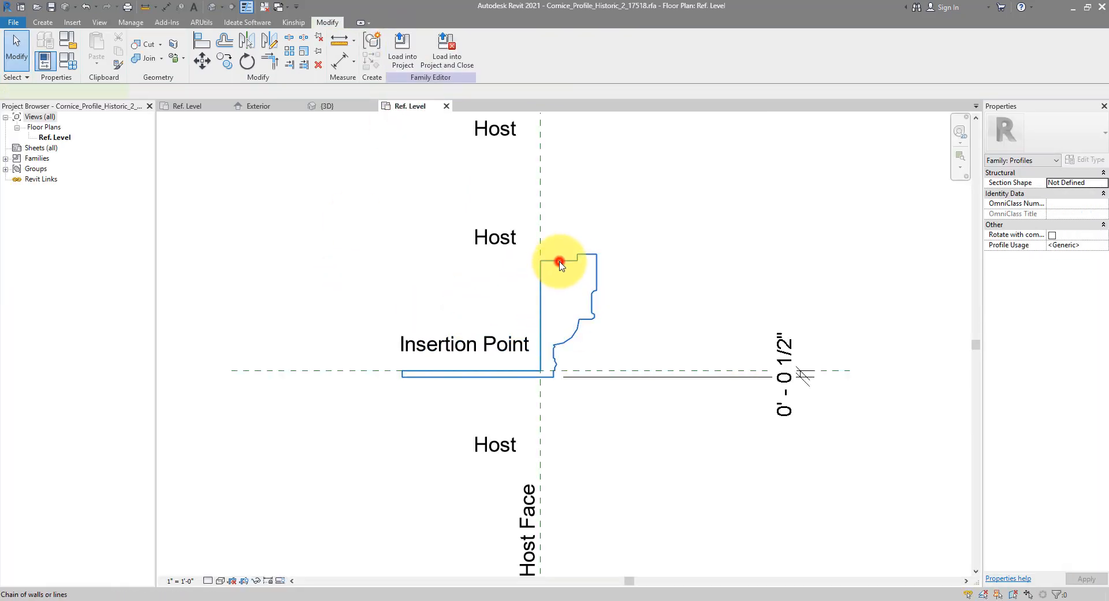
Rotate the whole cornice profile outline 90° about the intersection of the reference planes, removing the conflicting dimension reference.
left_click(560, 264)
left_click(246, 61)
mouse_move(488, 297)
left_mouse_down()
mouse_move(550, 379)
mouse_move(540, 370)
left_mouse_up()
left_click(661, 318)
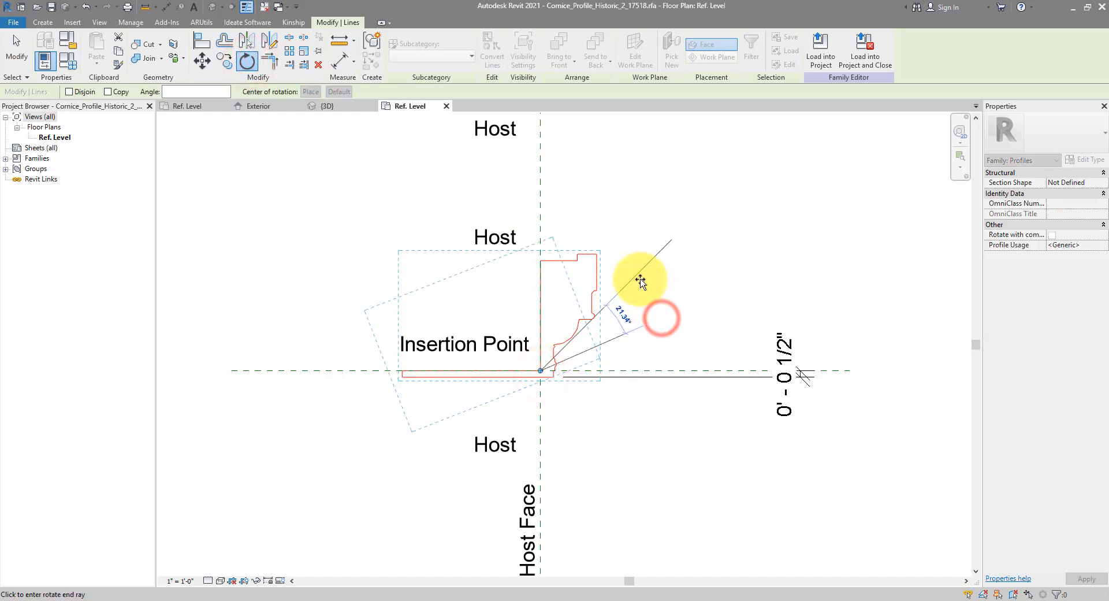
type("90")
key("Return")
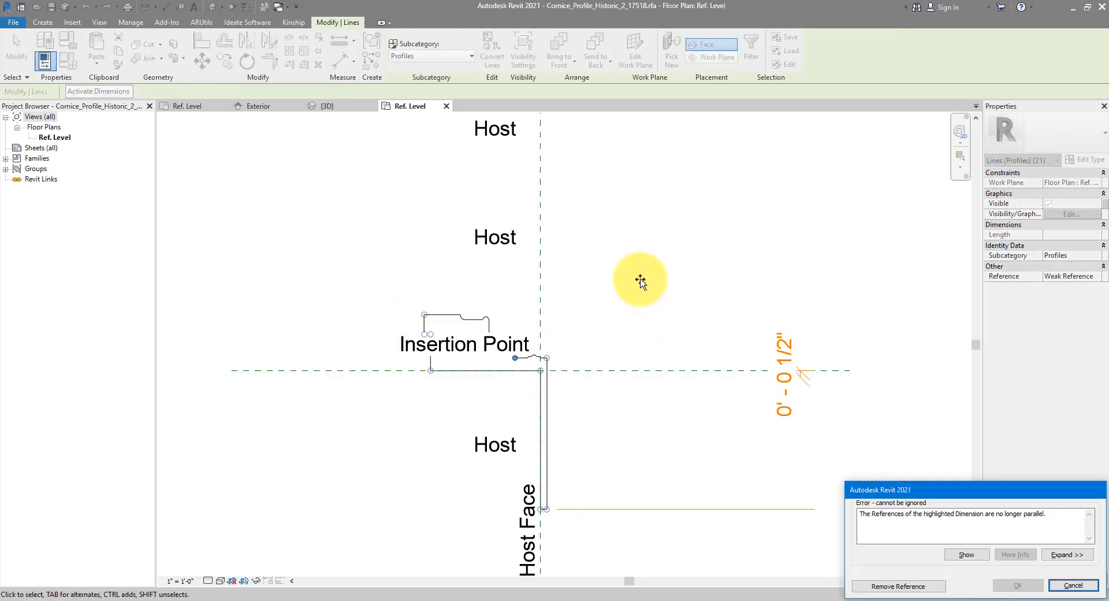
left_click(899, 587)
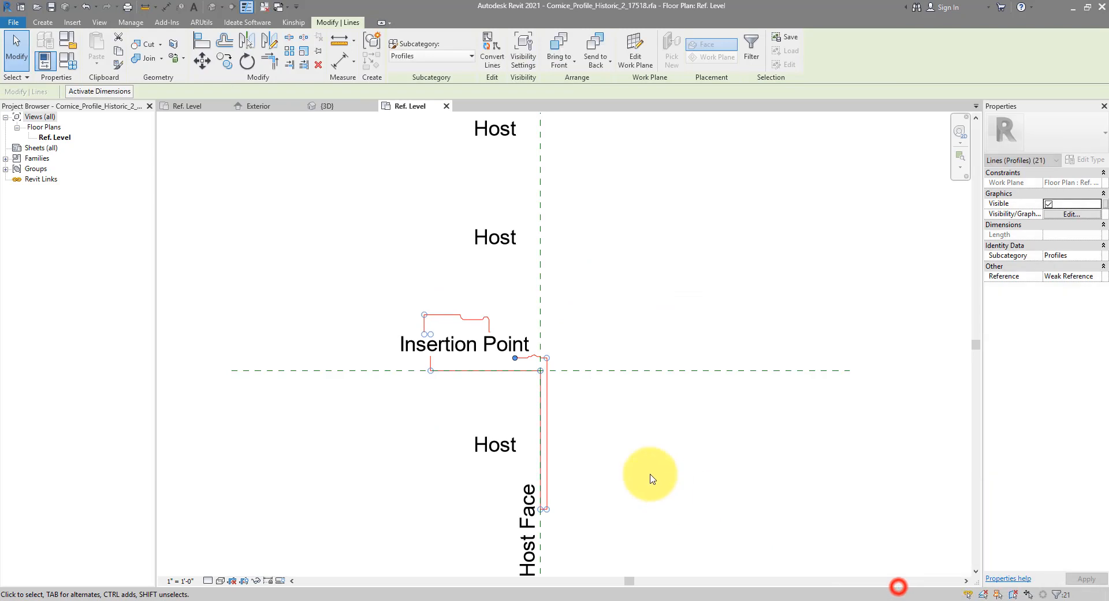
Dimension from the horizontal reference plane to the lower end of the profile's thin leg and label it with Wall_Thickness.
left_click(167, 7)
left_click(538, 282)
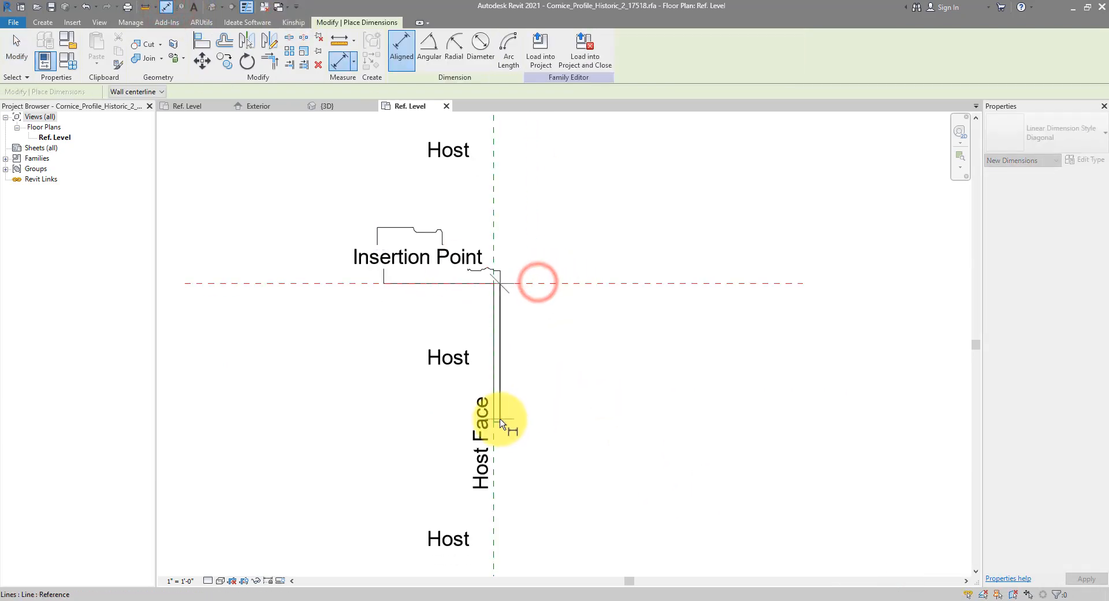
left_click(499, 420)
left_click(559, 381)
key("Escape")
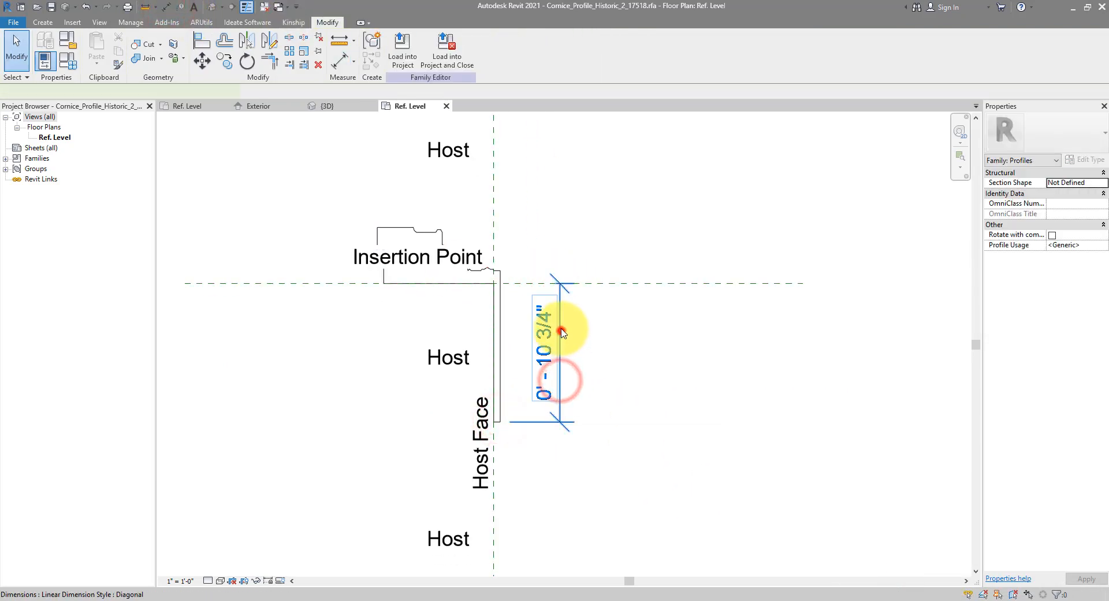
left_click(561, 331)
left_click(479, 48)
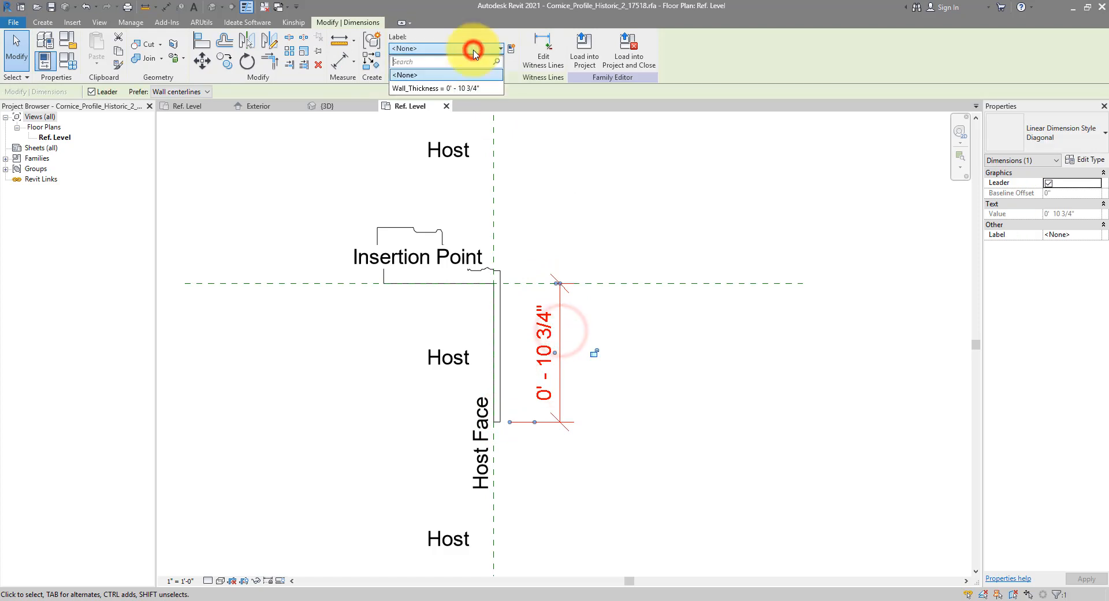
left_click(423, 87)
left_click(578, 221)
Load the rotated profile back into the door family and finish the sweep around the arched opening in the 3D view.
left_click(411, 54)
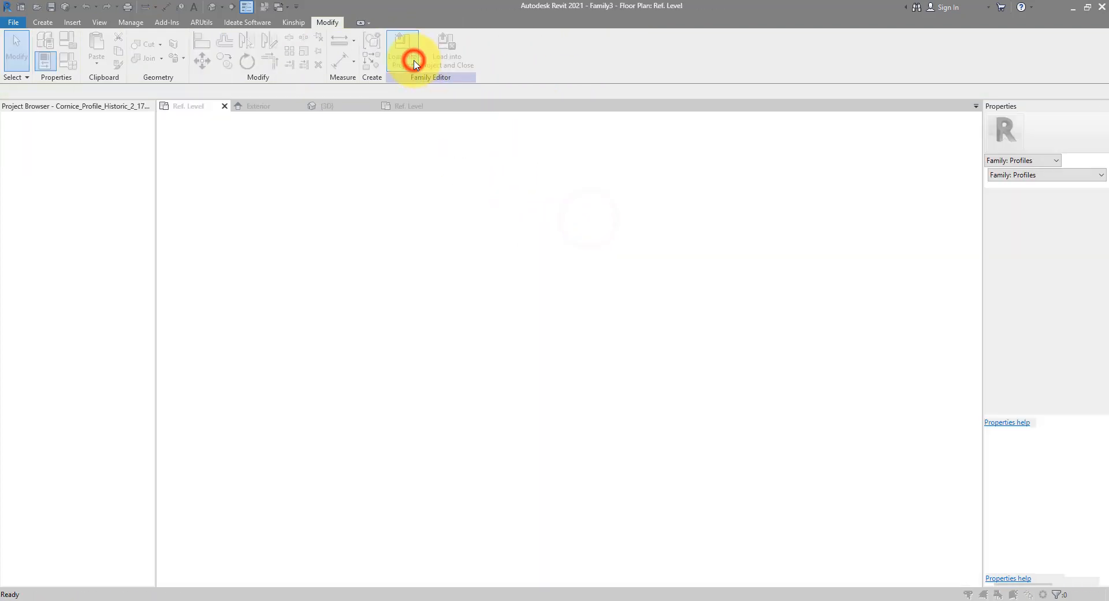
left_click(553, 275)
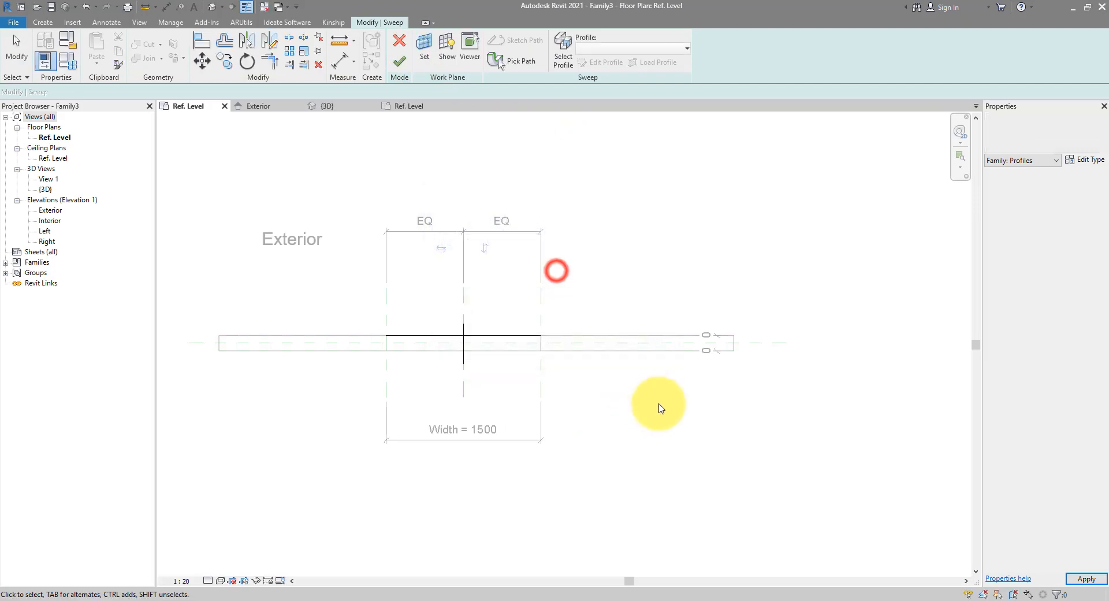
left_click(212, 11)
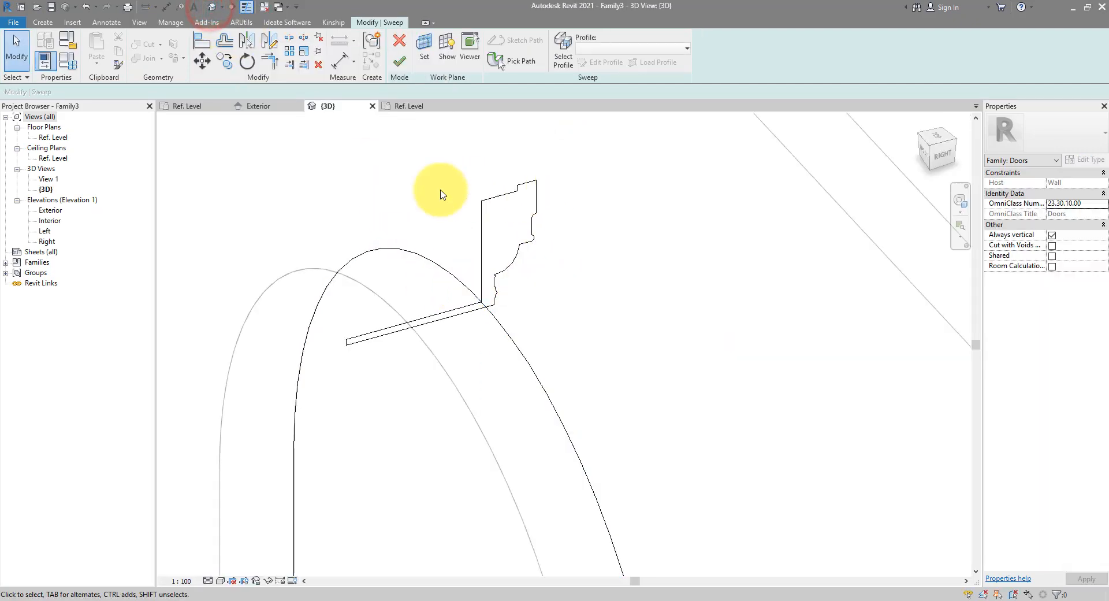
middle_click_drag(521, 299, 497, 353, "shift")
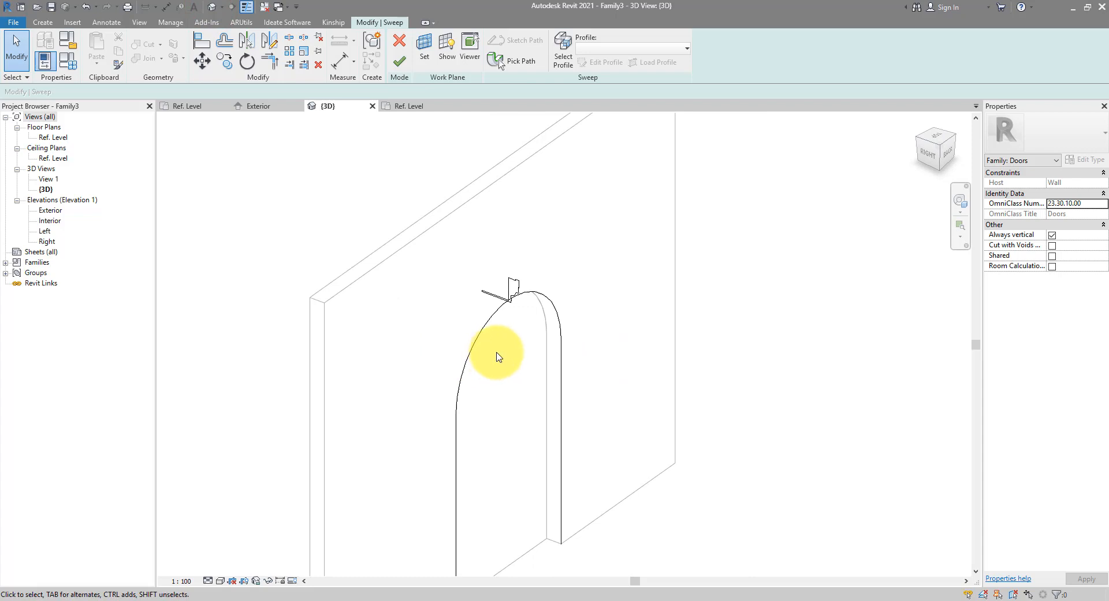
left_click(399, 62)
left_click(797, 403)
mouse_move(797, 400)
middle_mouse_down()
mouse_move(786, 448)
mouse_move(674, 416)
mouse_move(718, 416)
mouse_move(770, 447)
mouse_move(788, 383)
middle_mouse_up()
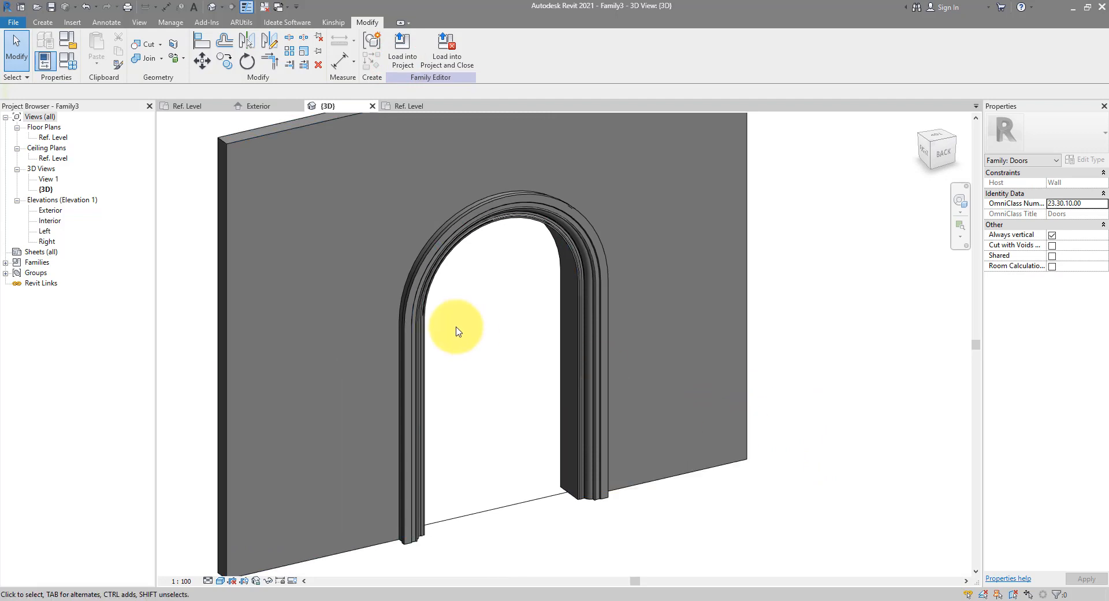
Check the profile family's Wall_Thickness dimension and examine how the trim's thin leg fits the wall in the door family's Ref. Level plan.
left_click(392, 106)
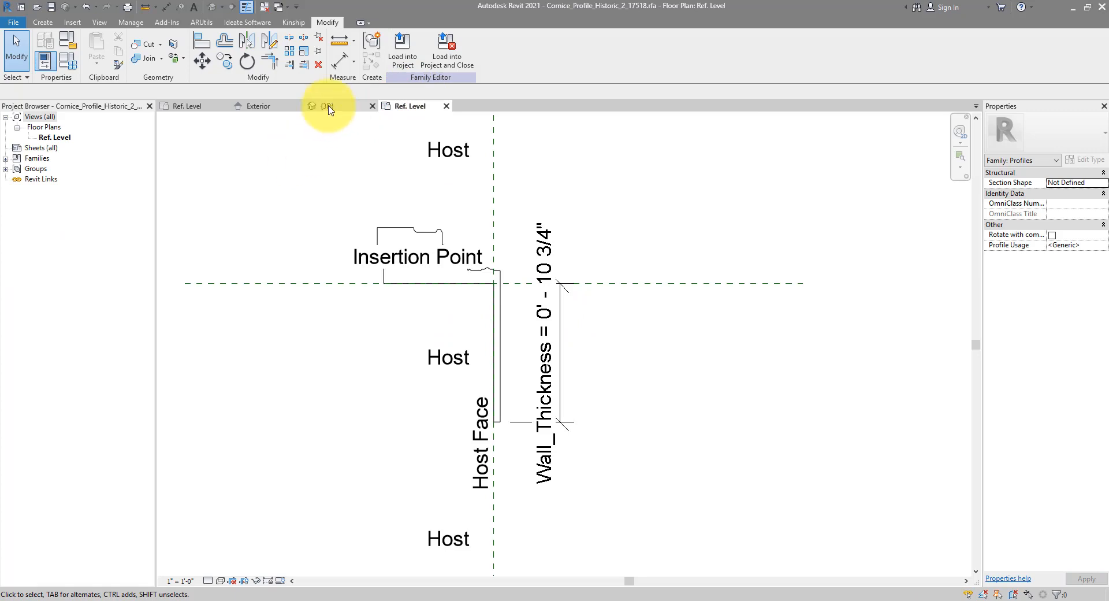
left_click(324, 106)
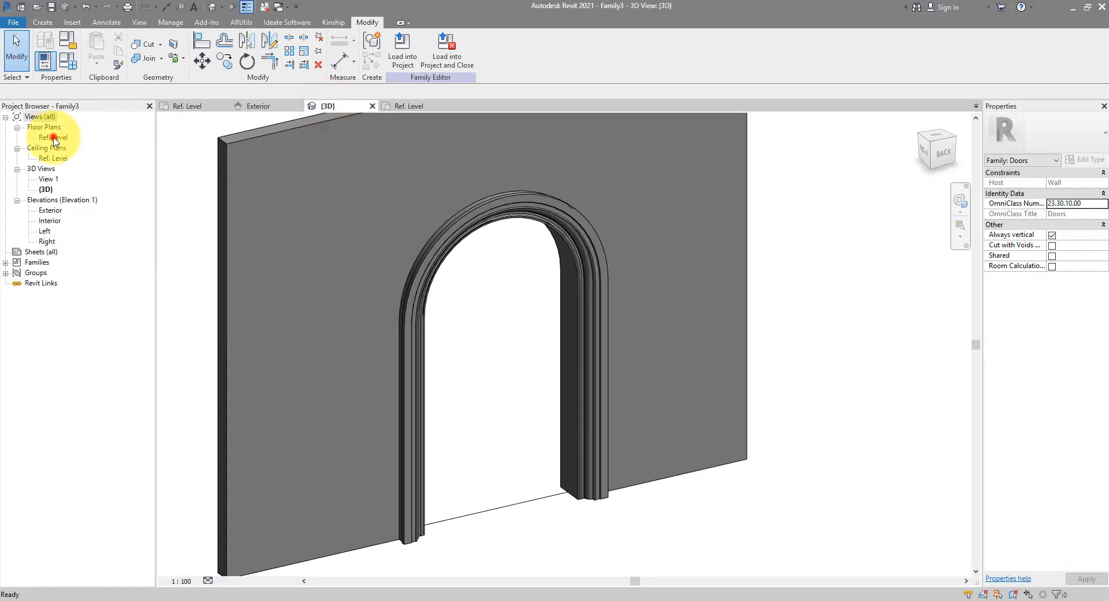
double_click(54, 141)
scroll(383, 359, "up", 3)
scroll(694, 391, "up", 3)
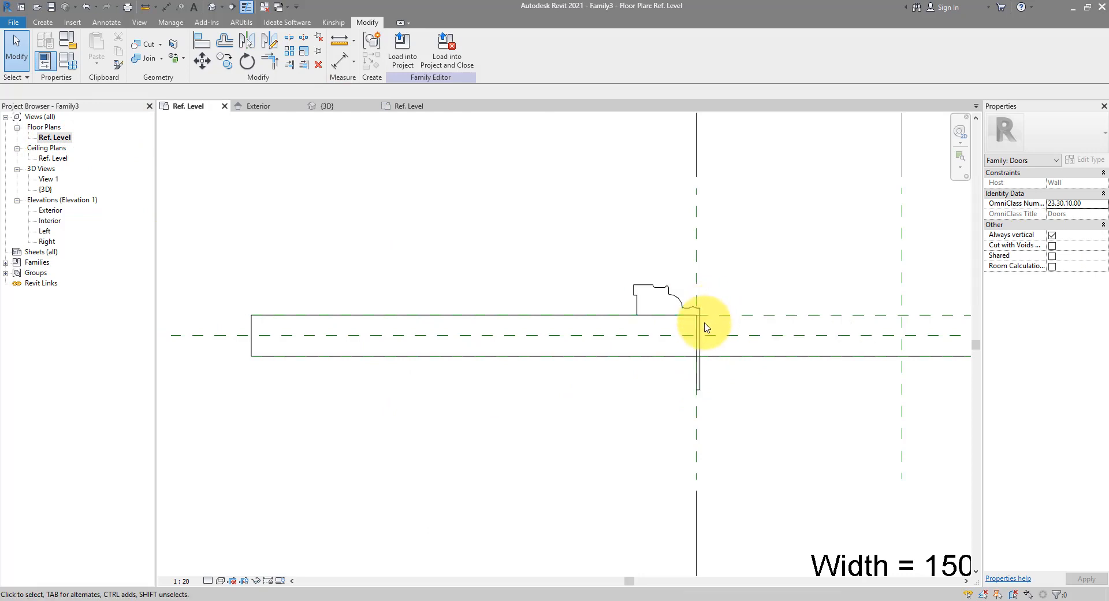
scroll(704, 327, "up", 3)
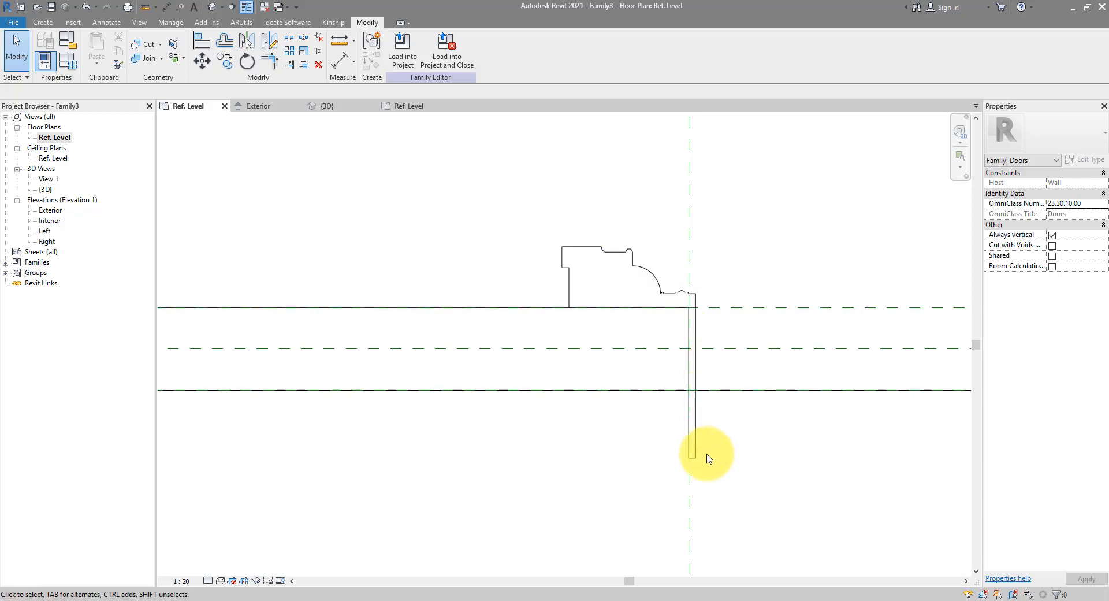
left_click_drag(706, 460, 754, 425)
scroll(754, 426, "down", 4)
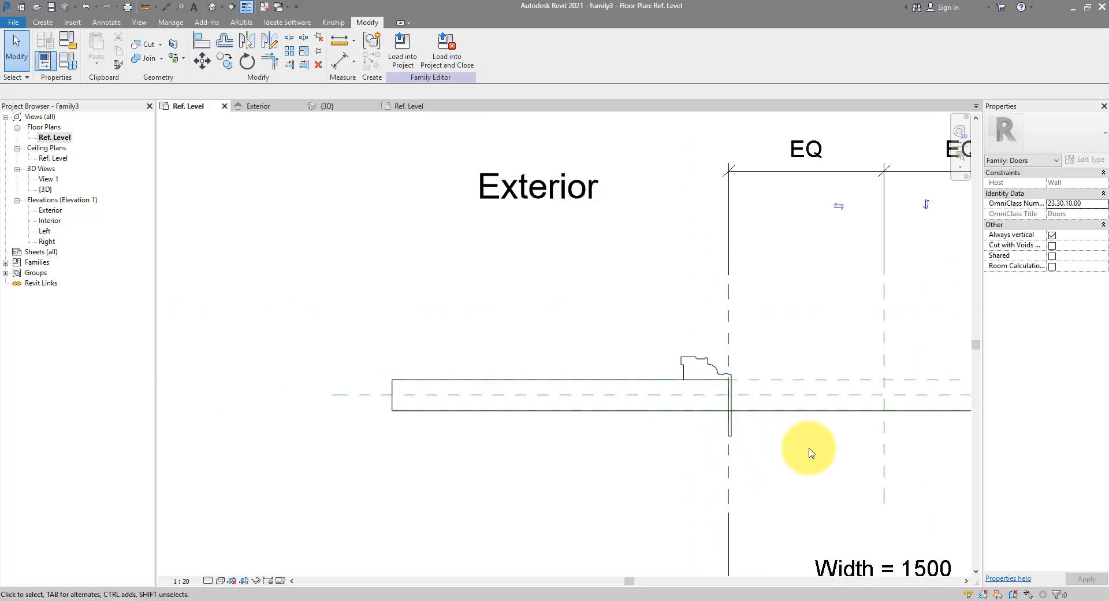
Isolate the wall in the Ref. Level plan and place an aligned dimension between its exterior and interior faces.
left_click(466, 409)
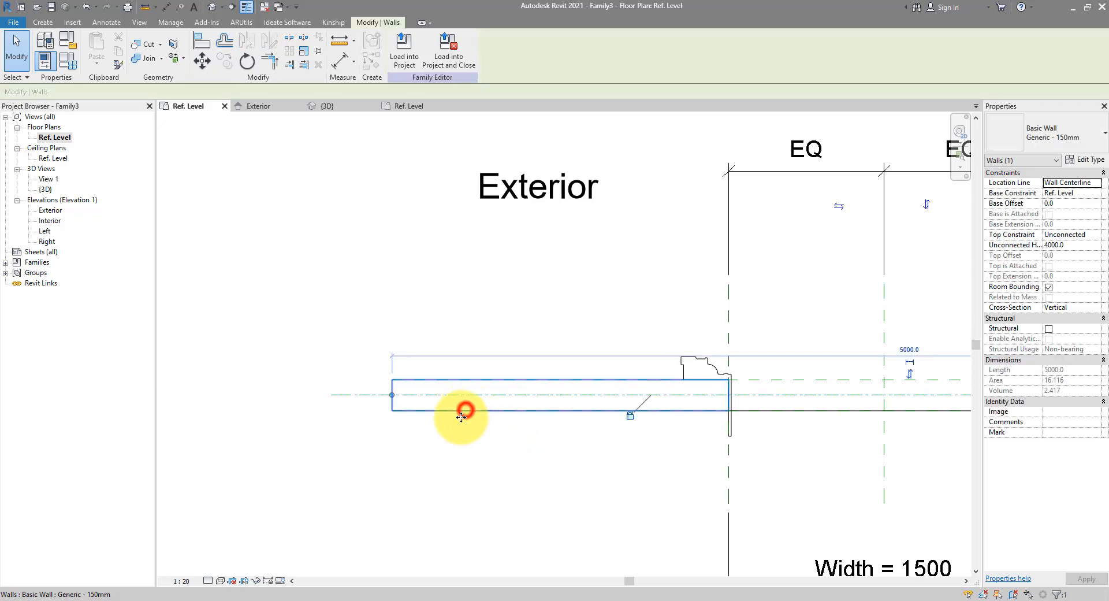
left_click(256, 582)
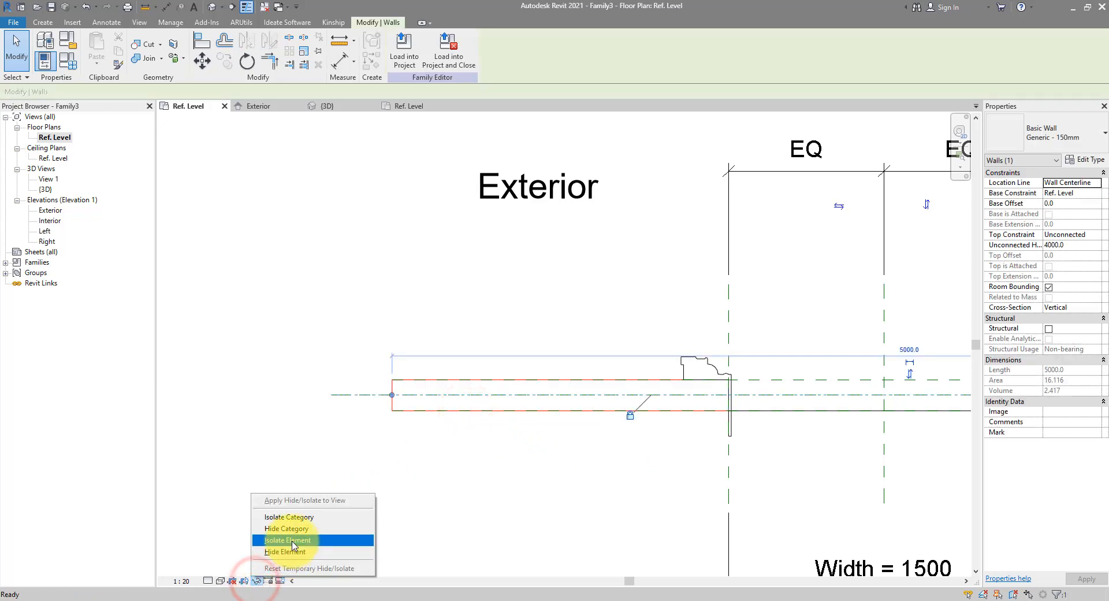
left_click(293, 544)
left_click(376, 298)
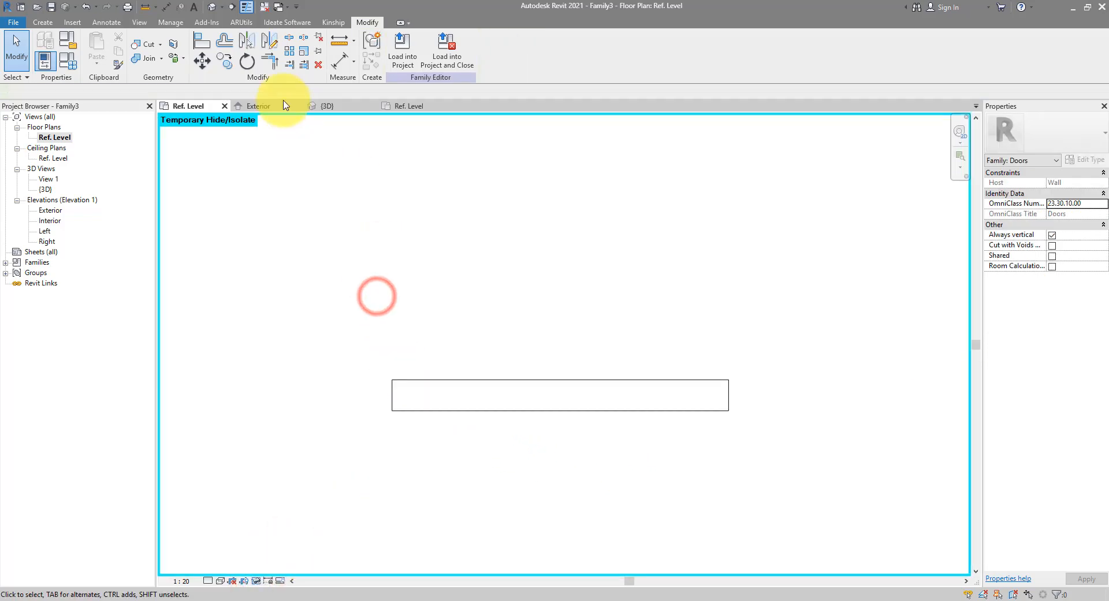
left_click(168, 8)
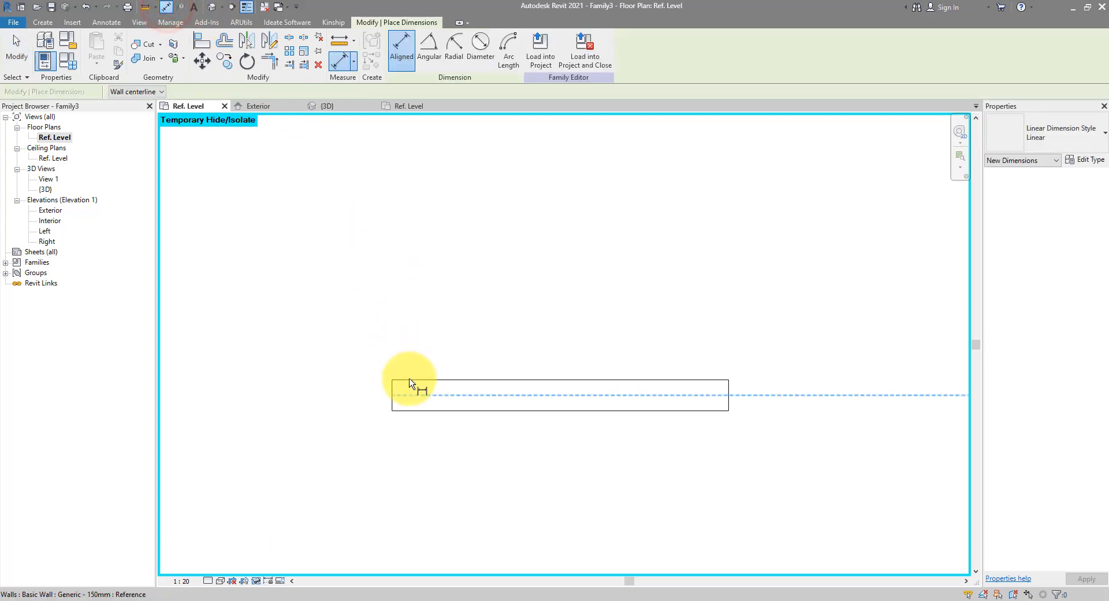
left_click(411, 381)
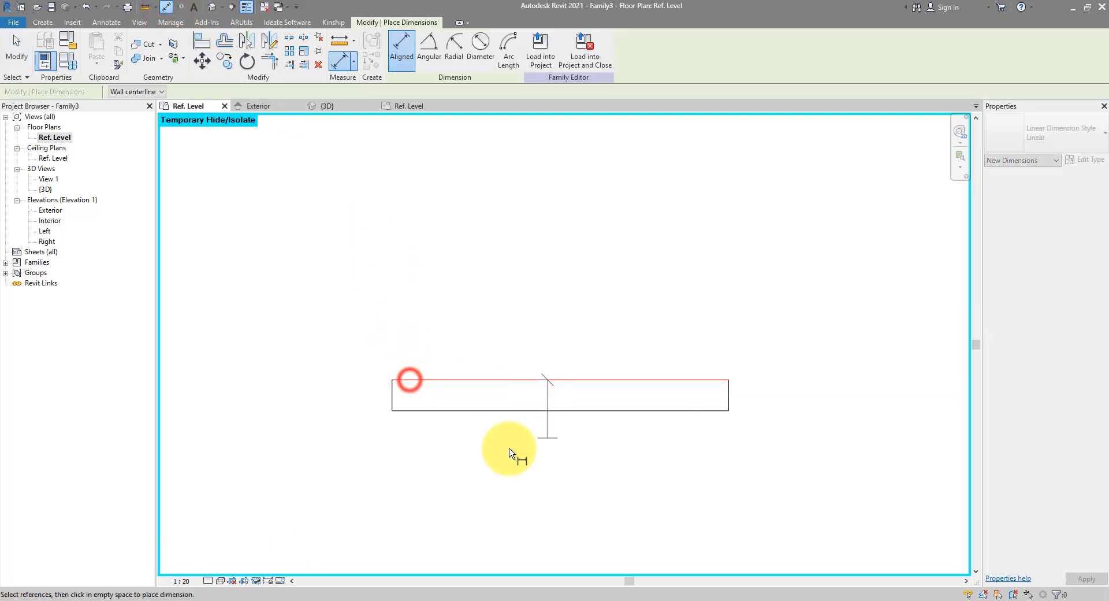
left_click(415, 411)
left_click(335, 389)
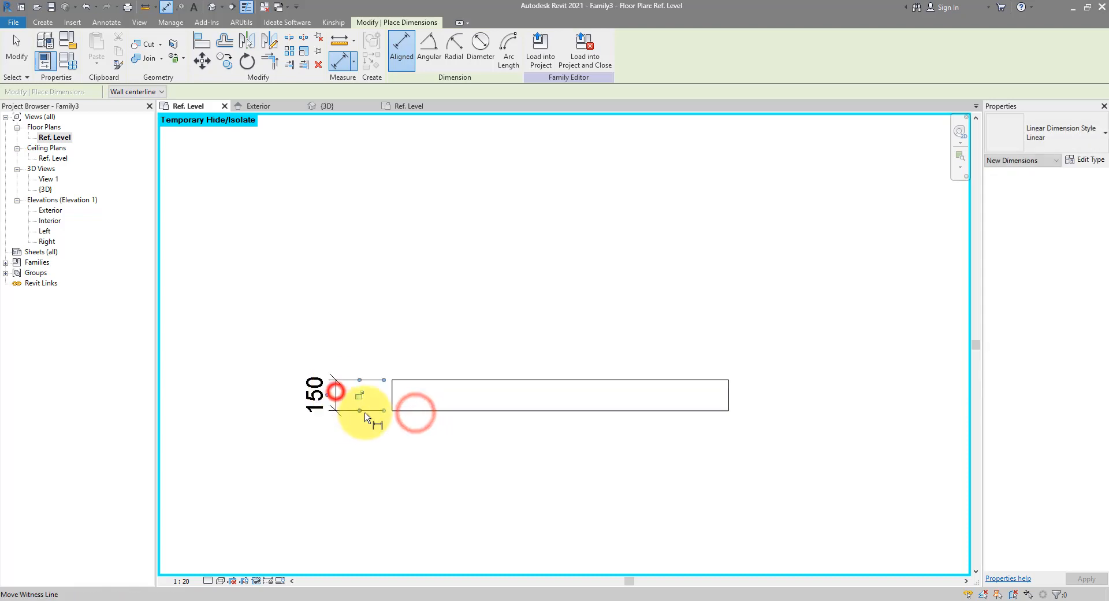
key("Escape")
Label the wall dimension with a new instance reporting family parameter named Wall_Thickness and reset the temporary hide/isolate.
left_click(339, 387)
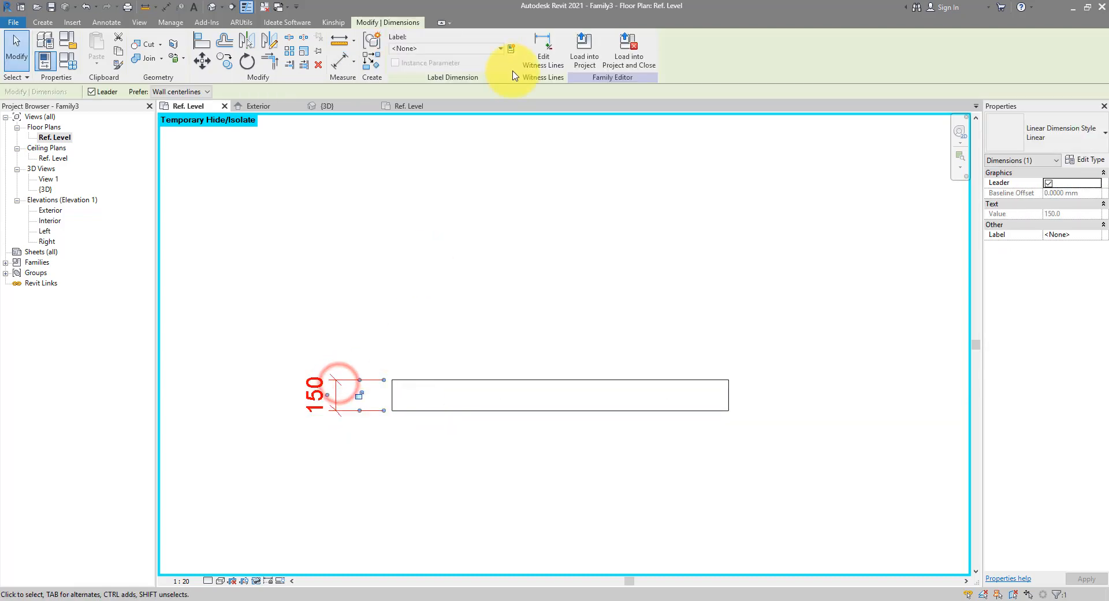
left_click(511, 50)
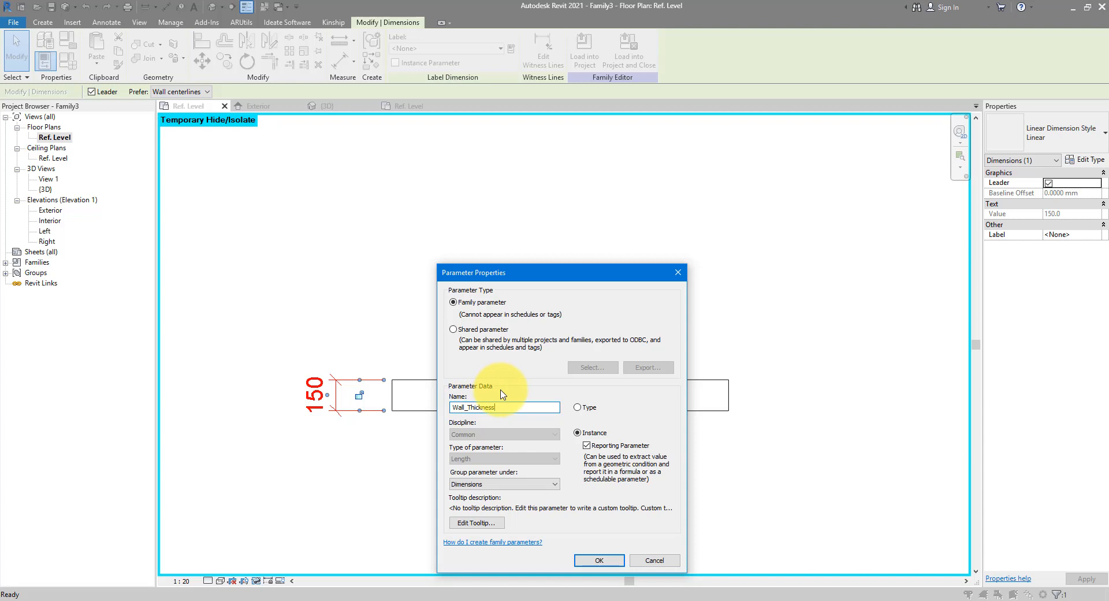
left_click(597, 561)
left_click(413, 299)
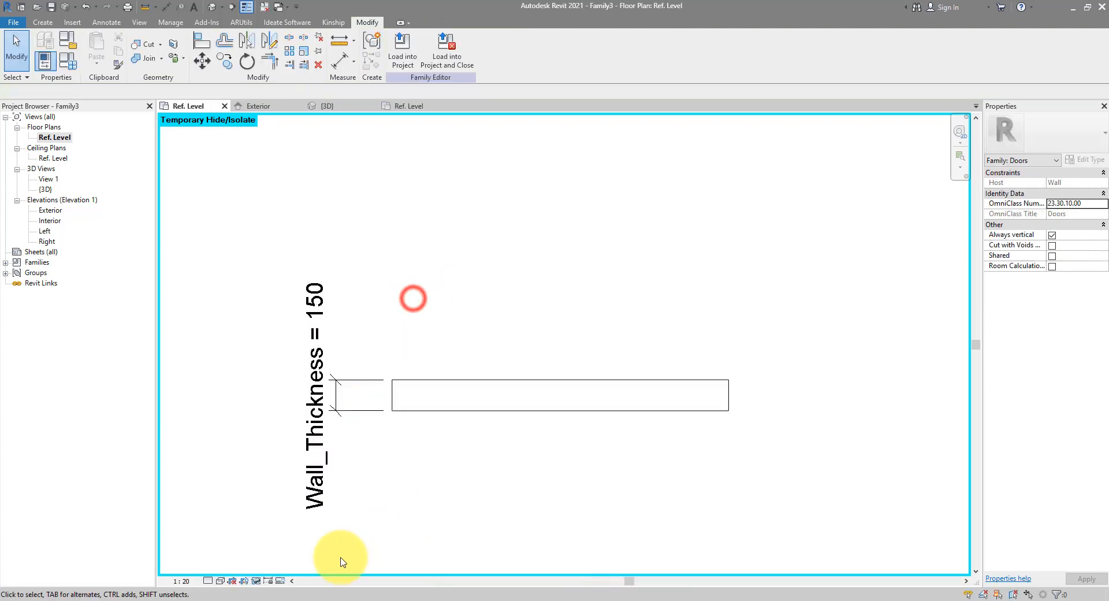
left_click(260, 583)
left_click(269, 565)
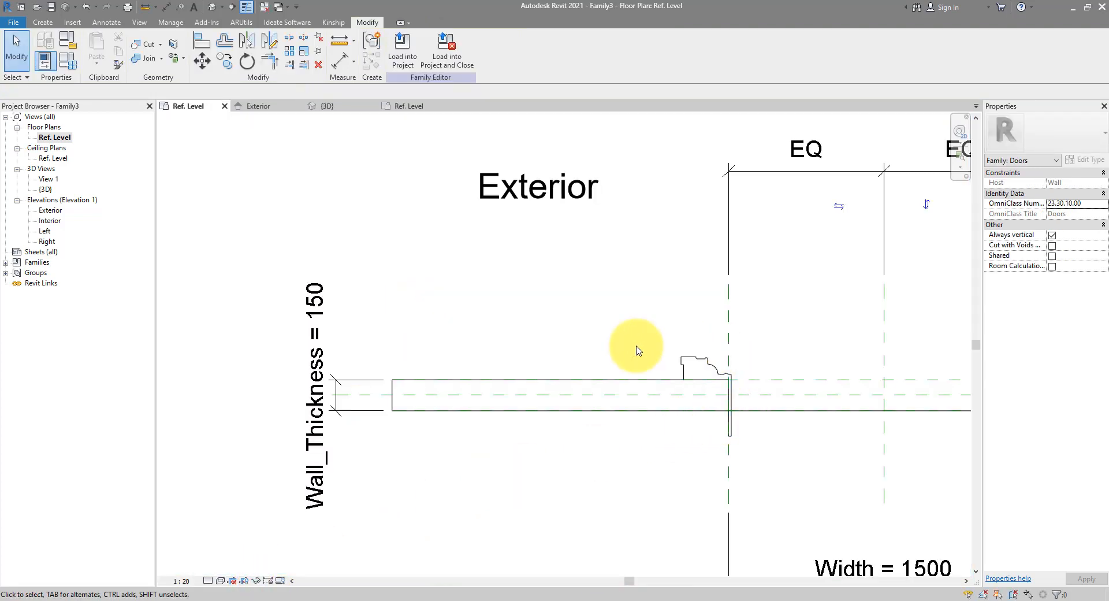
Associate the Wall_Thickness type parameter of Cornice_Profile_Historic_2_17518 with the door family's Wall_Thickness parameter and inspect the trim in plan.
double_click(37, 262)
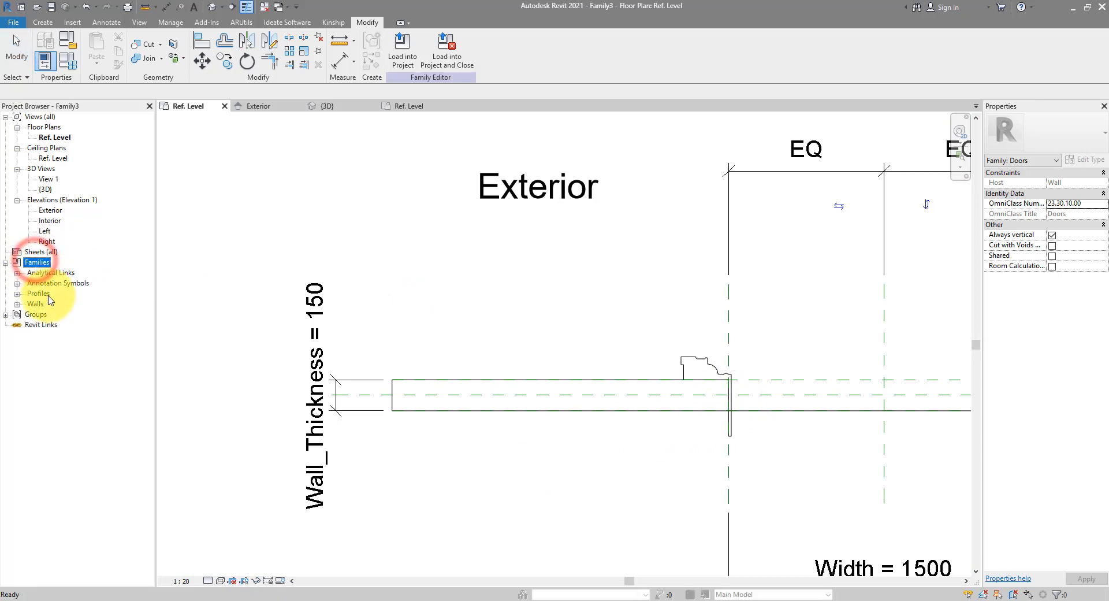
double_click(86, 303)
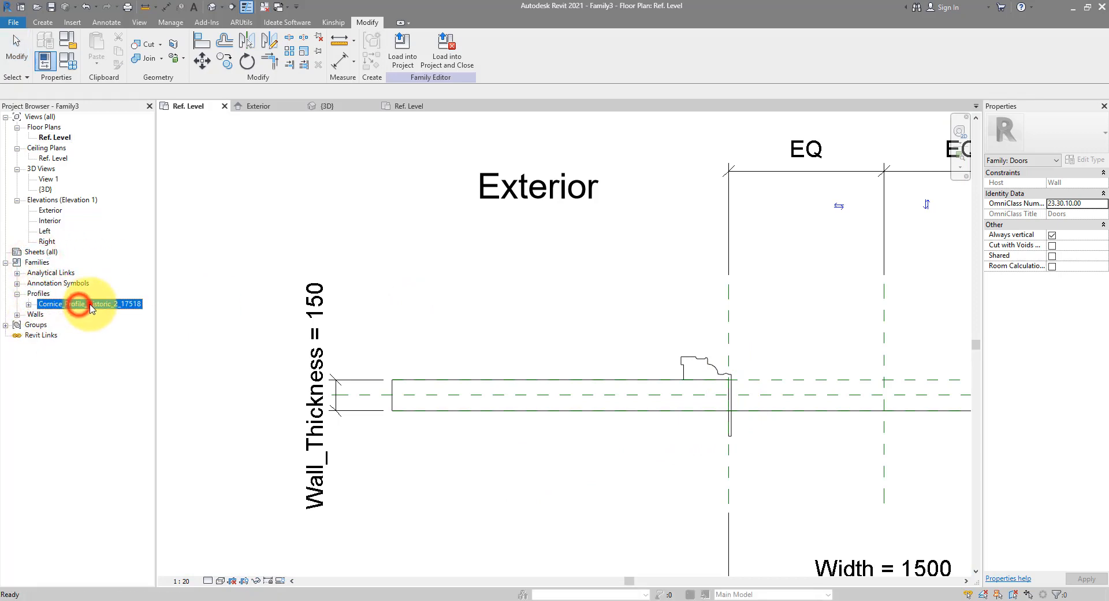
right_click(137, 313)
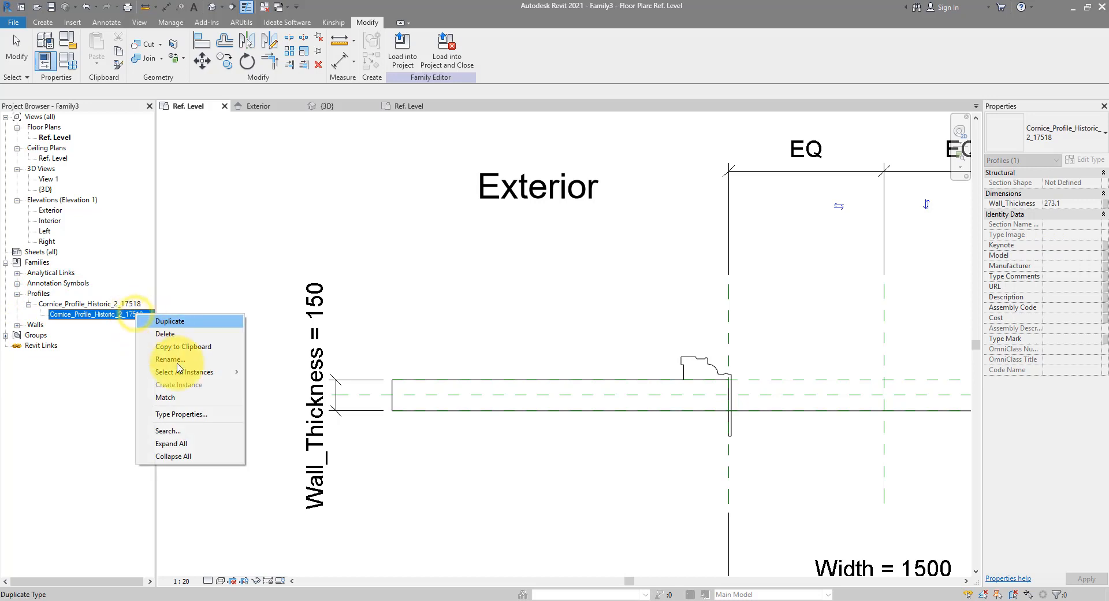
left_click(186, 414)
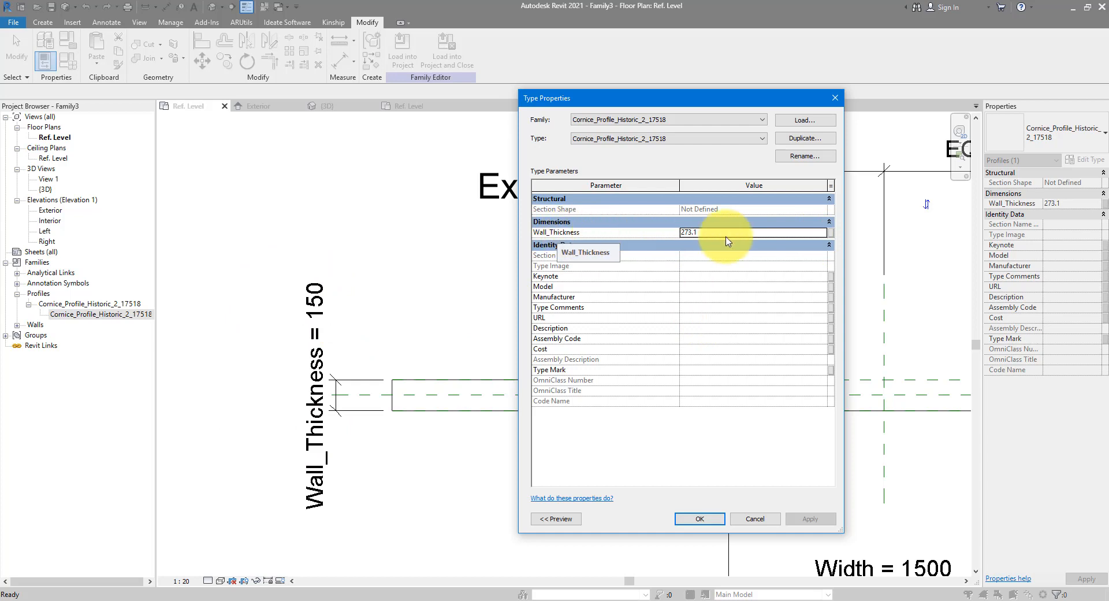
left_click(831, 232)
left_click(705, 347)
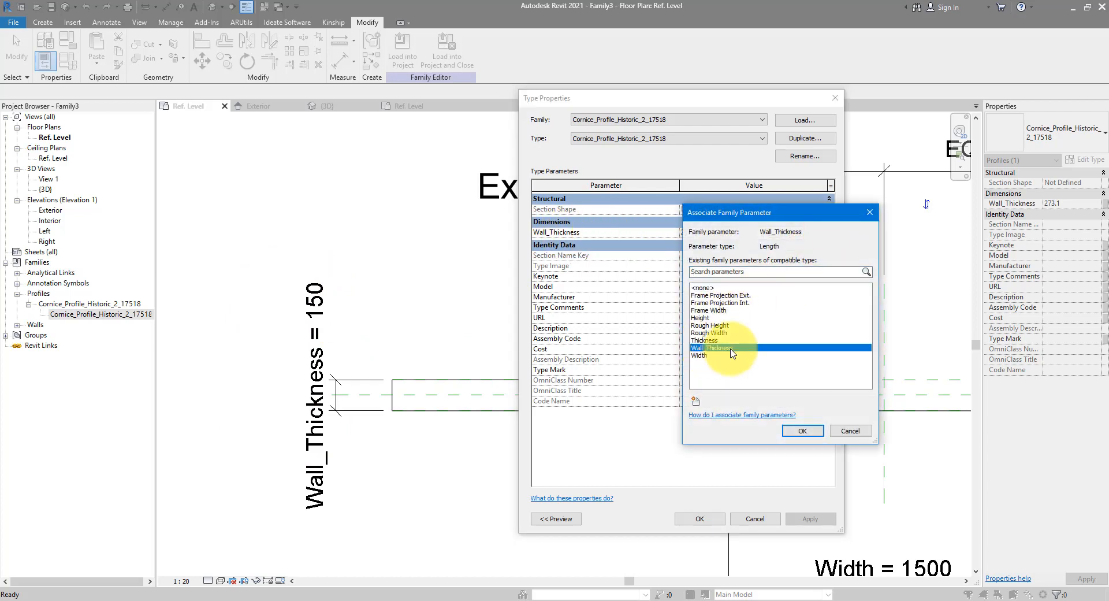
left_click(786, 431)
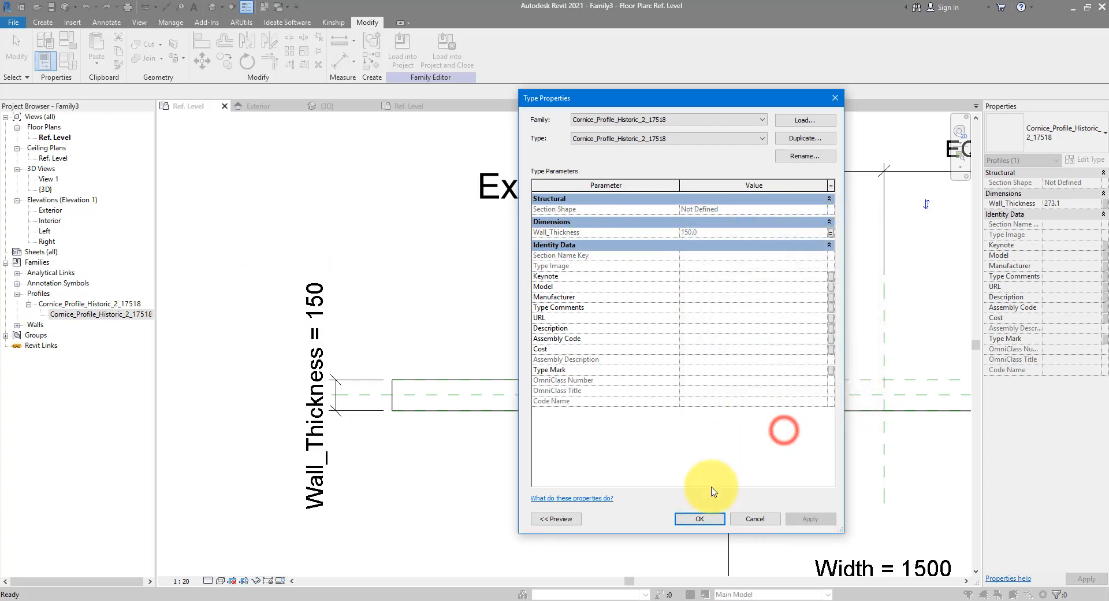
left_click(700, 518)
scroll(765, 400, "up", 3)
scroll(764, 401, "up", 2)
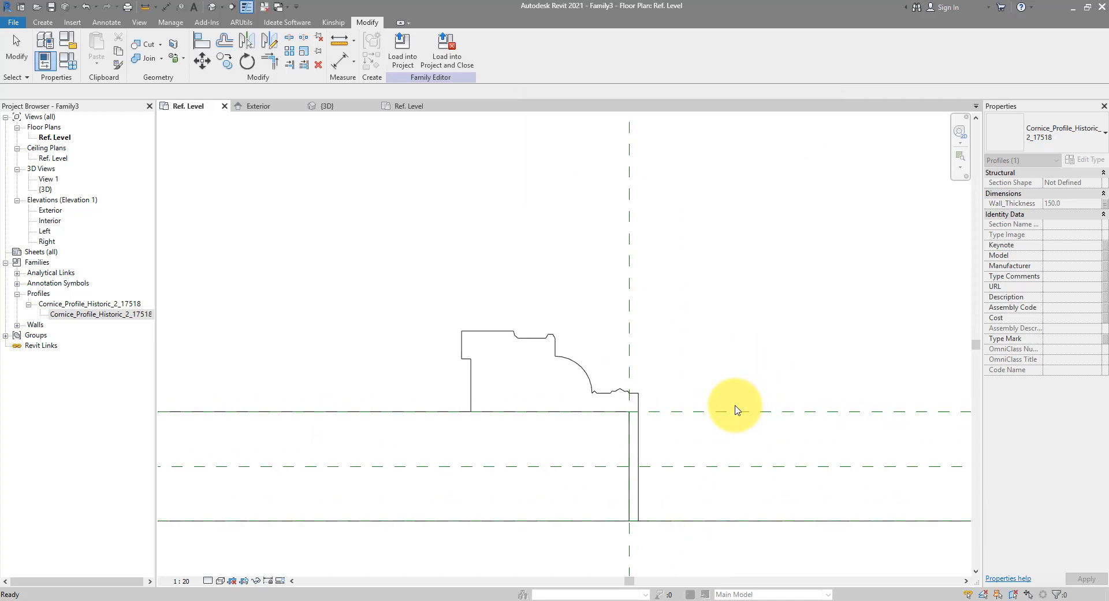
Set the door family's 3D view scale to 1:10 and inspect the swept trim around the arch.
left_click(720, 301)
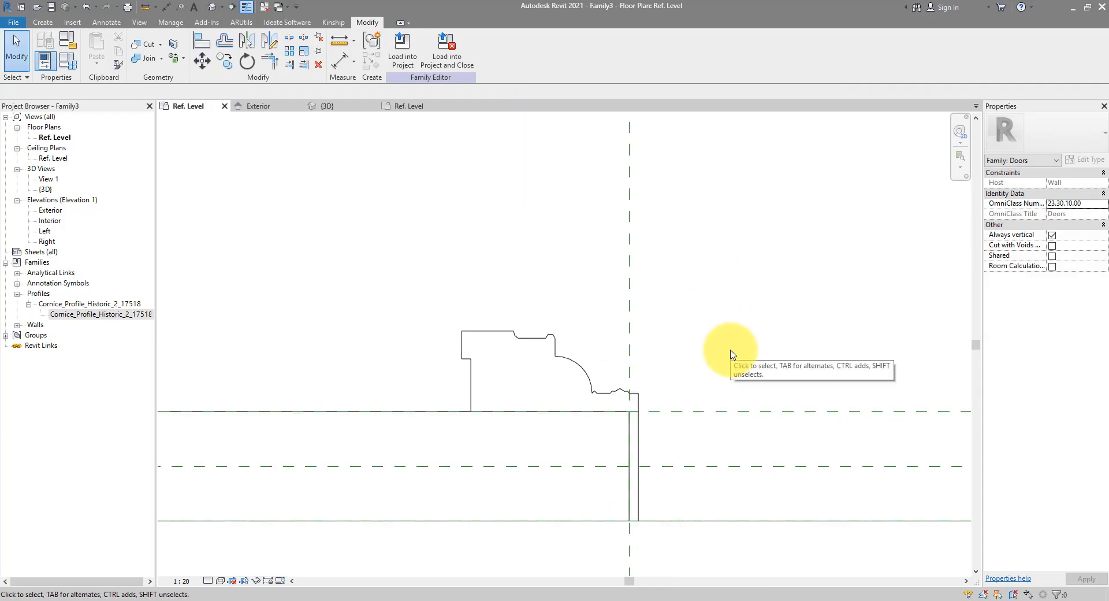
middle_click_drag(726, 364, 738, 270)
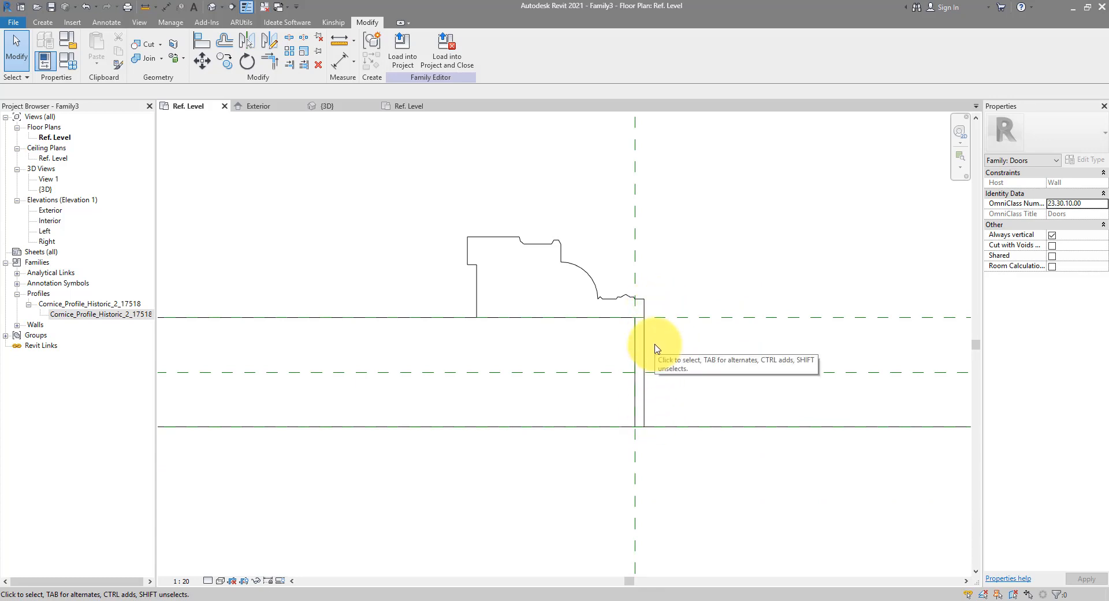
scroll(655, 349, "down", 6)
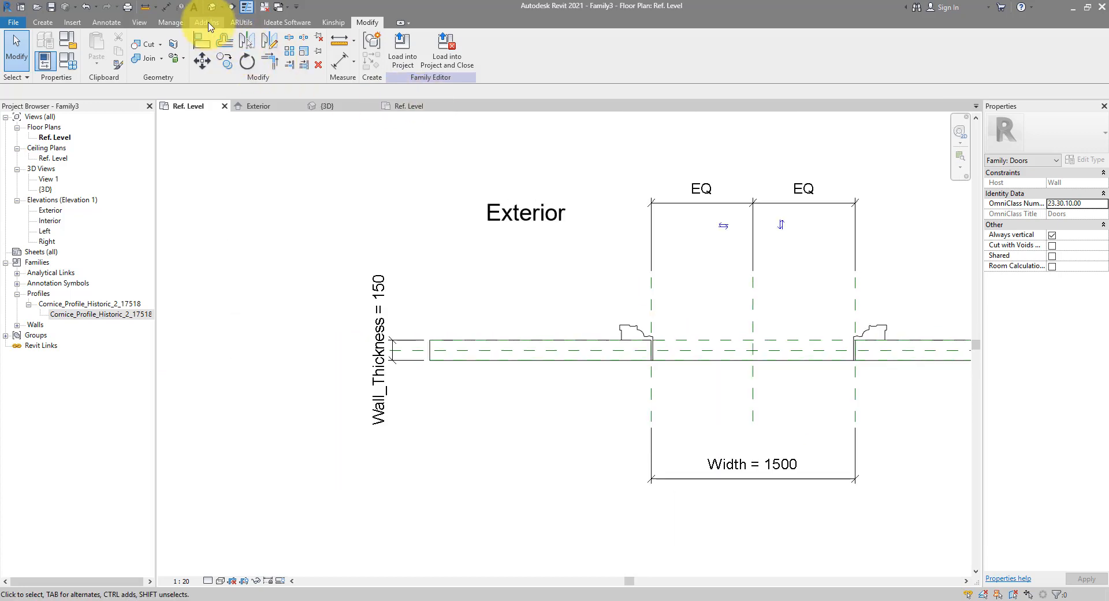
left_click(211, 7)
middle_click_drag(584, 478, 641, 478, "shift")
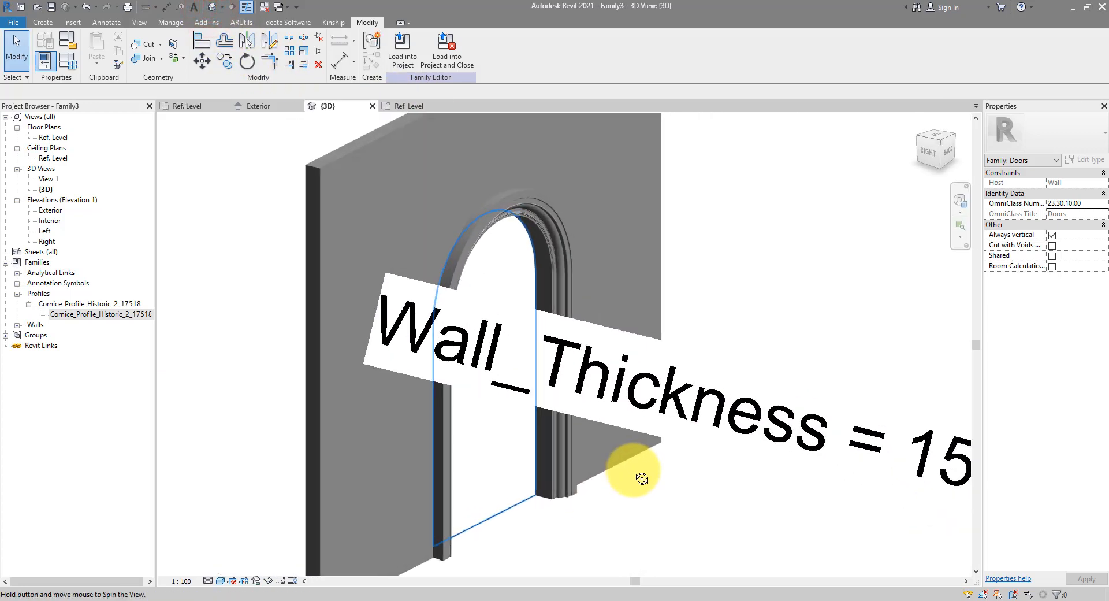
left_click(181, 580)
left_click(194, 456)
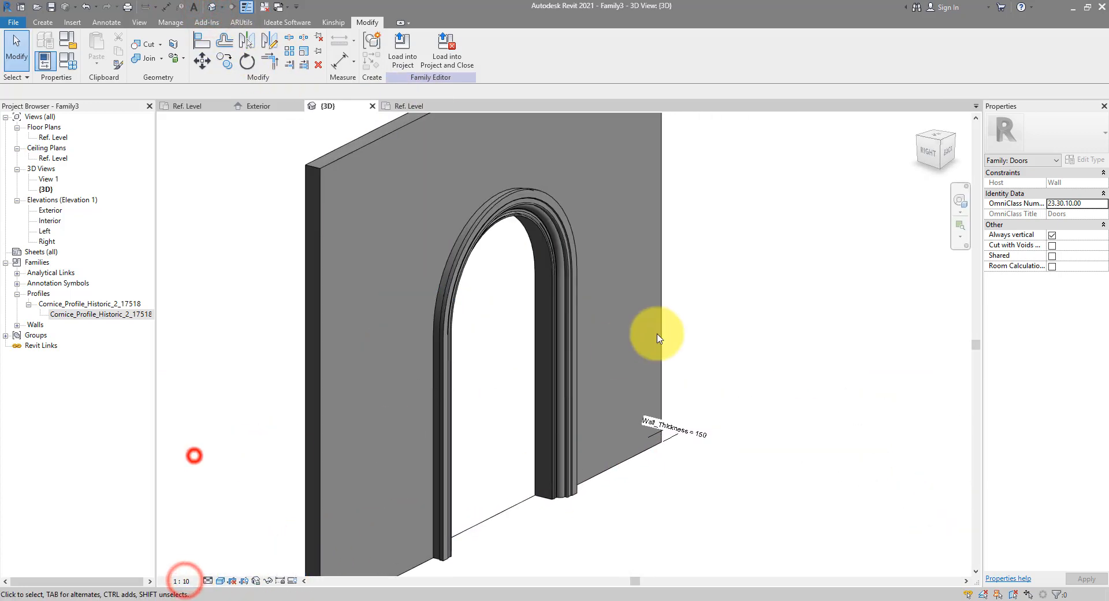
left_click(658, 336)
left_click(718, 316)
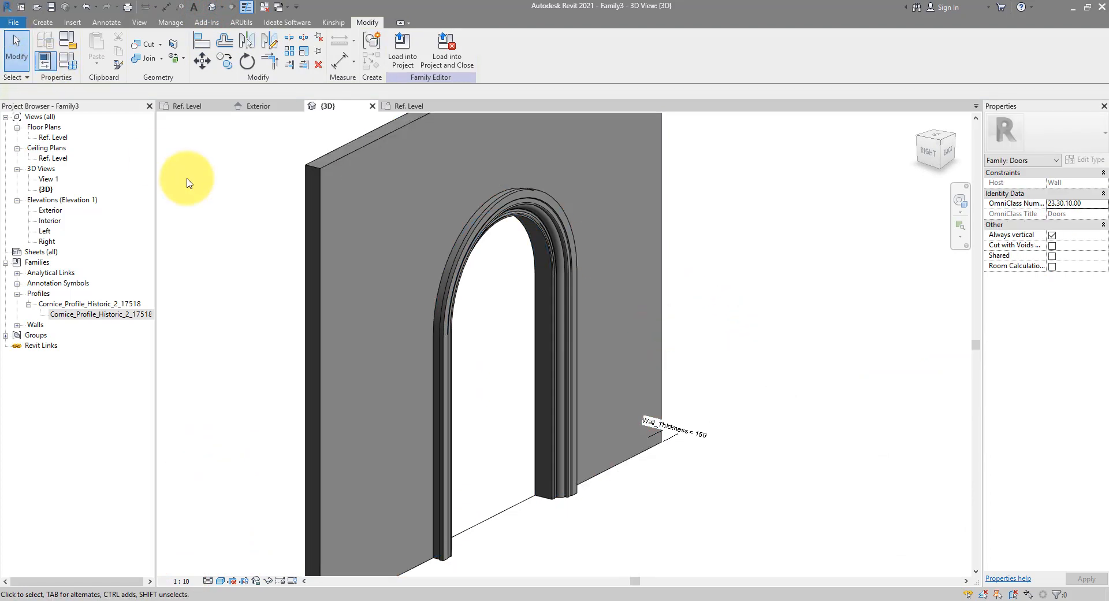
Create a new project and draw a straight horizontal wall between the elevation markers on the Level 0 plan.
key("ctrl+n")
left_click(416, 298)
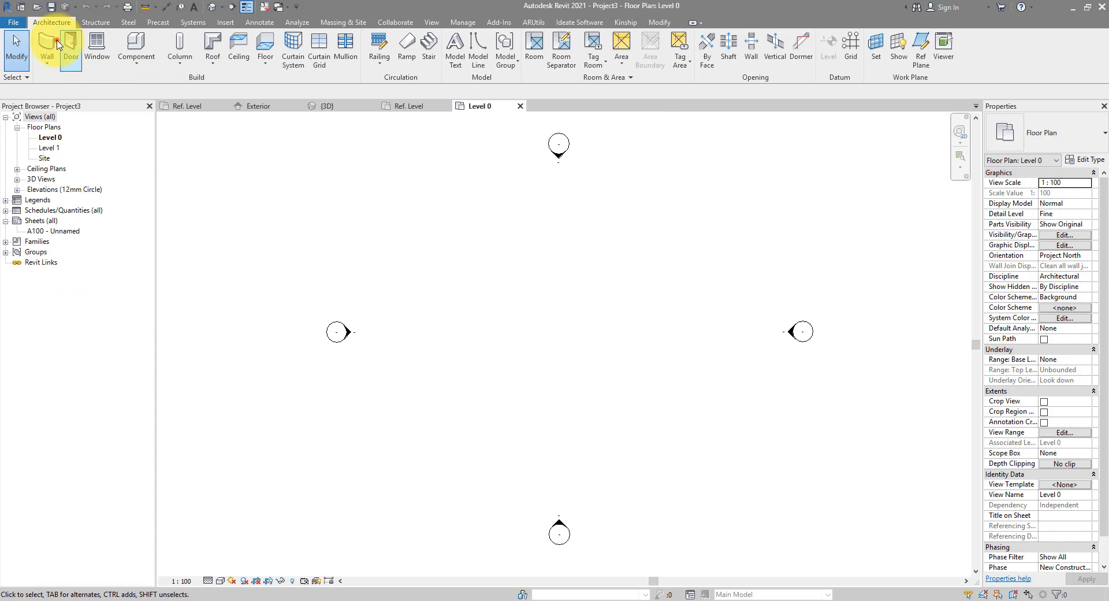
left_click(58, 44)
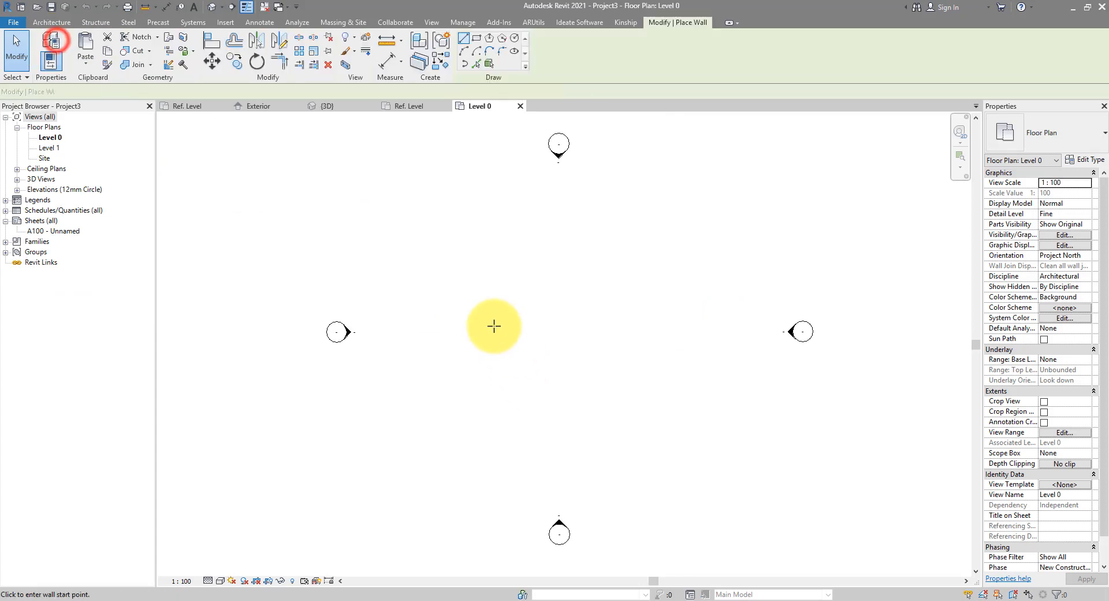
left_click(471, 330)
left_click(686, 330)
key("Escape")
key("Escape")
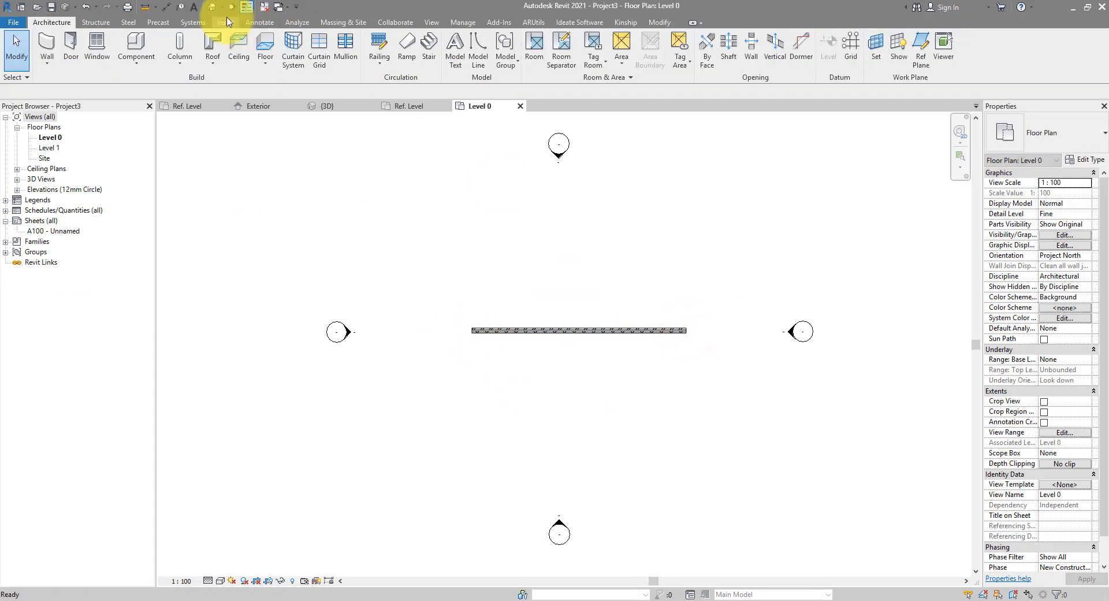
Load the arched door family into Project3 only and place one instance in the brick wall in the project's 3D view.
left_click(213, 7)
left_click(268, 107)
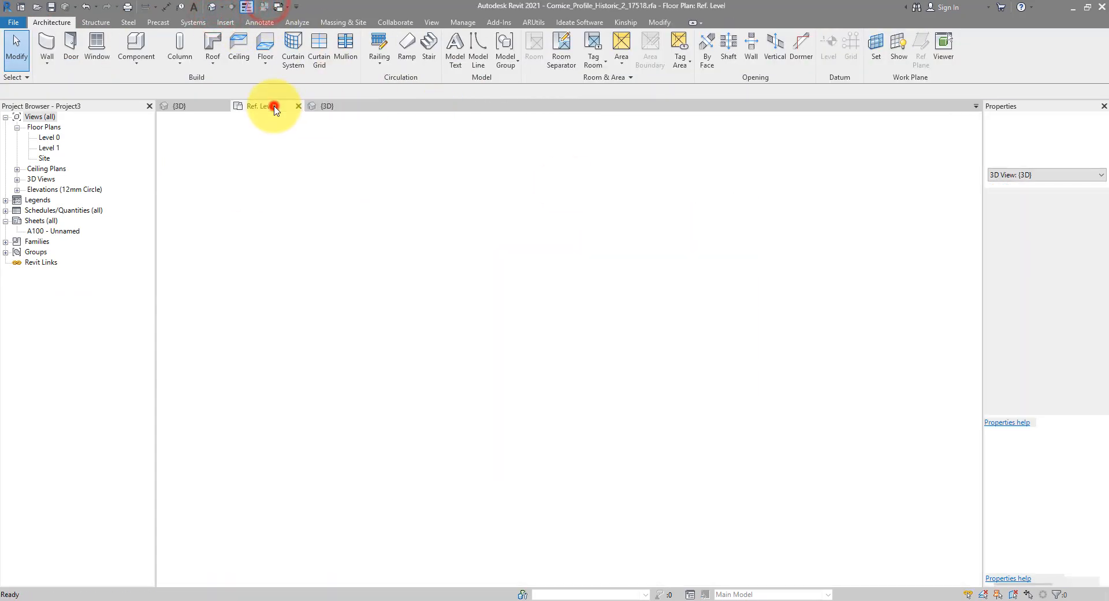
left_click(176, 106)
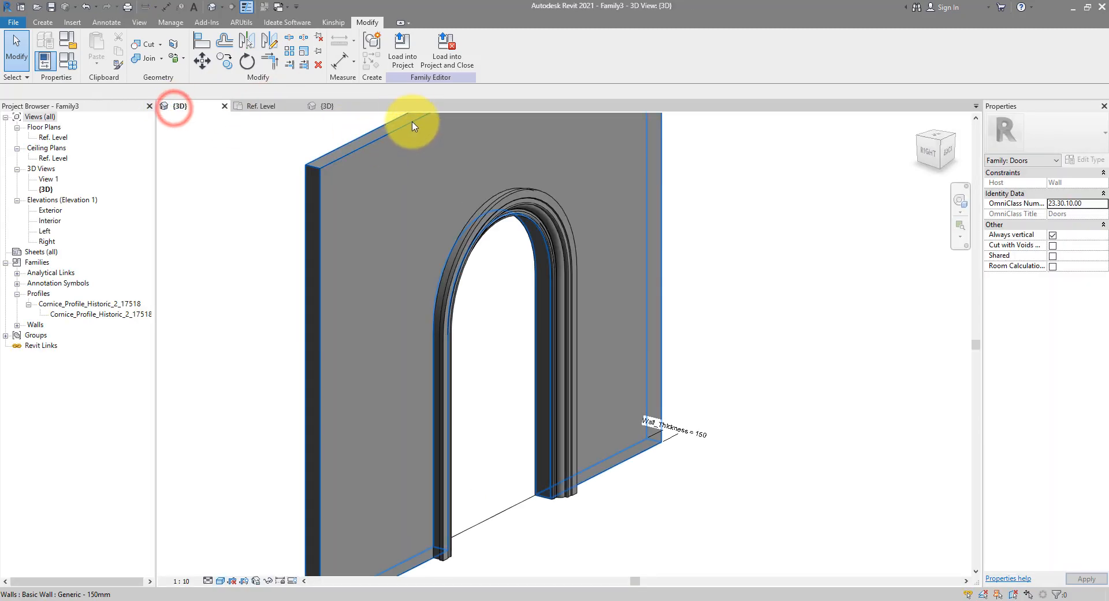
left_click(405, 57)
left_click(194, 248)
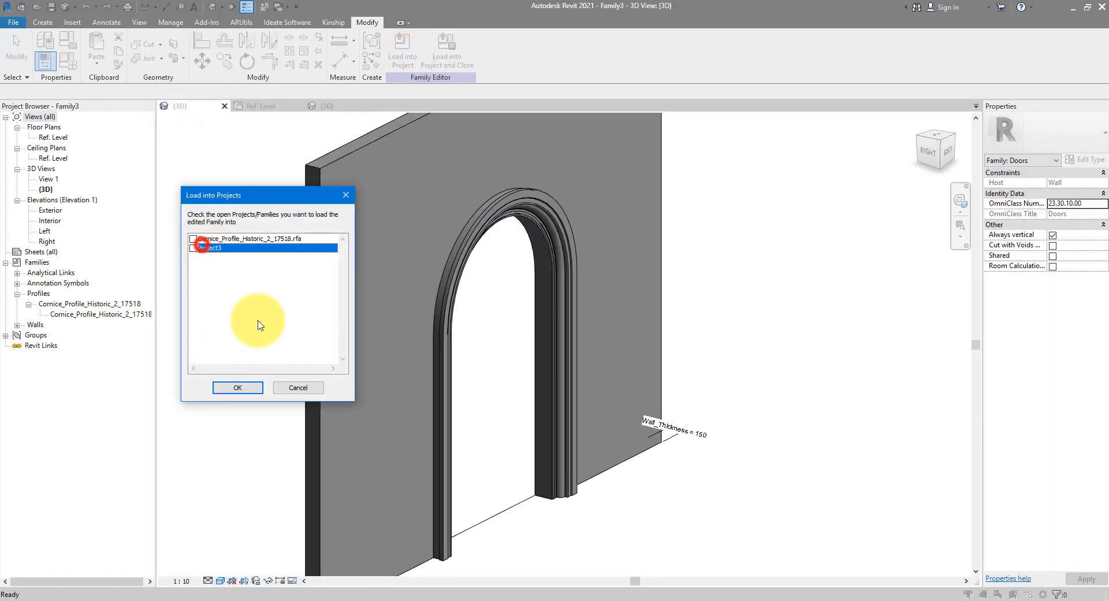
left_click(237, 387)
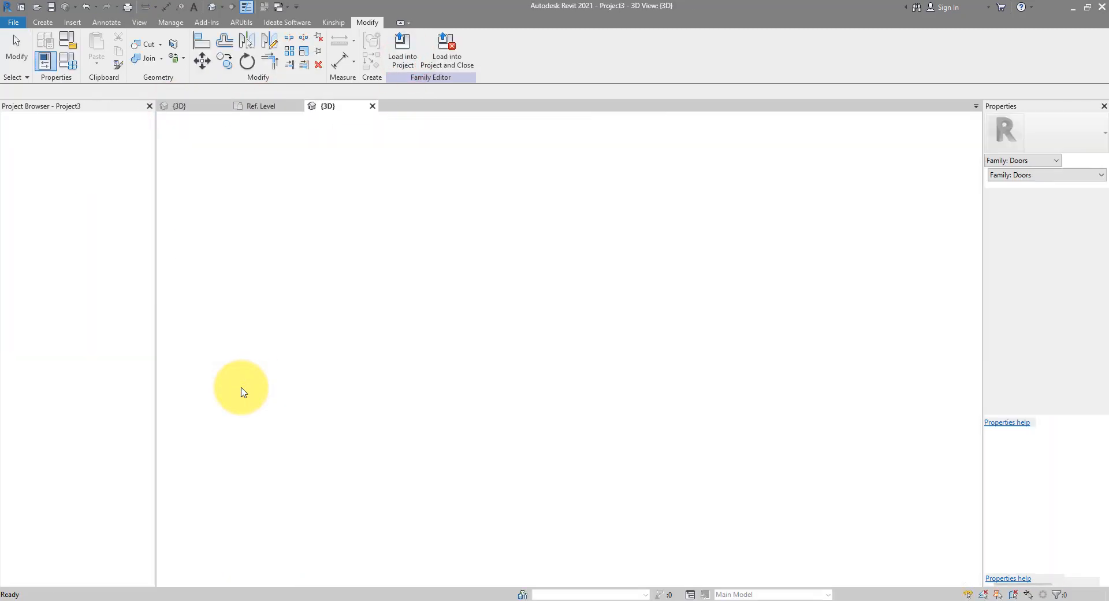
left_click(469, 469)
key("Escape")
key("Escape")
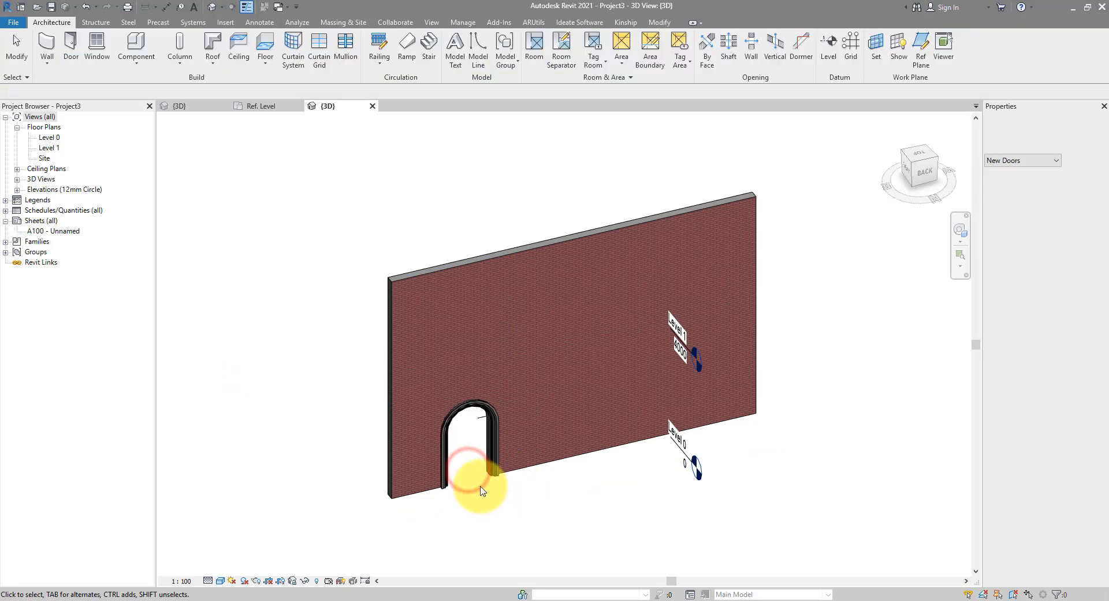
Reduce the Width type parameter of the placed arched opening and inspect how its trim adapts in the brick wall.
scroll(469, 482, "up", 5)
scroll(445, 347, "up", 2)
left_click(464, 292)
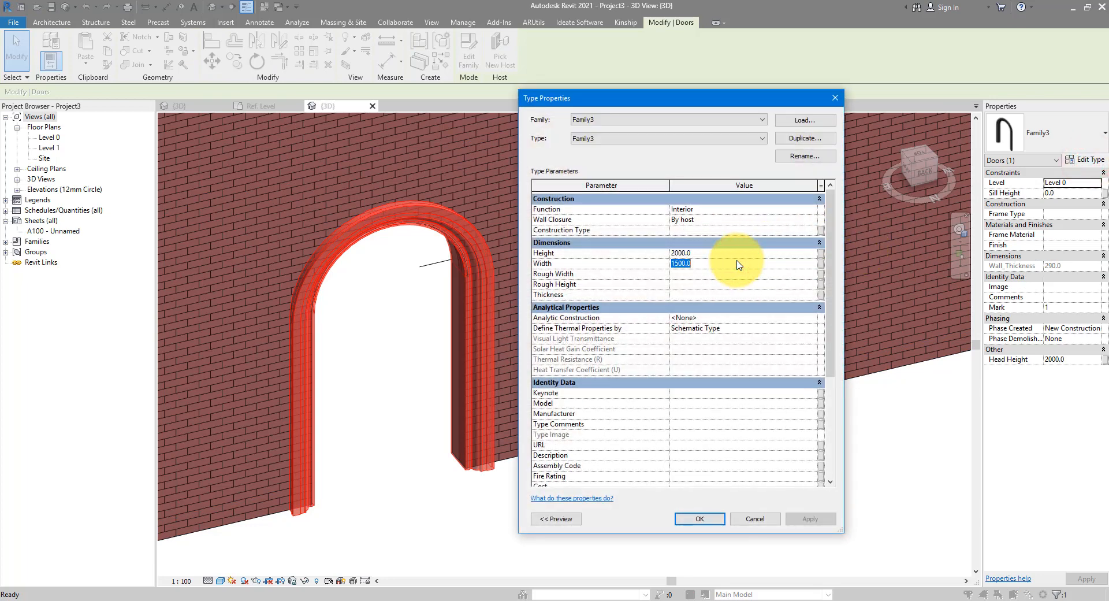
key("Return")
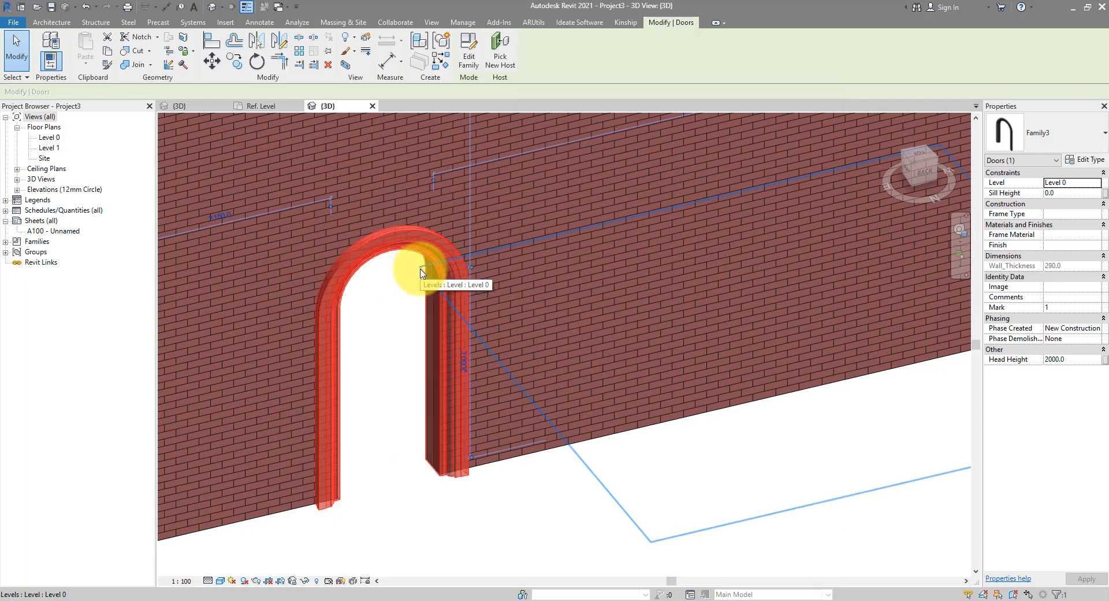
left_click(500, 503)
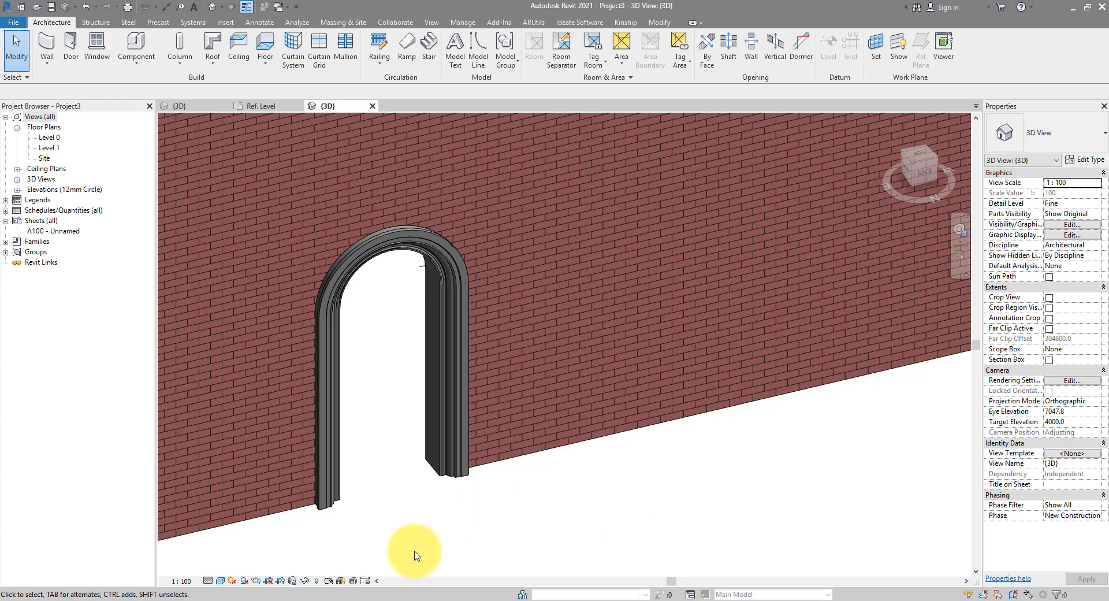
Examine the Capture.JPG reference image of arch shapes in Photos, and return to the Revit project.
mouse_move(372, 598)
left_click(320, 575)
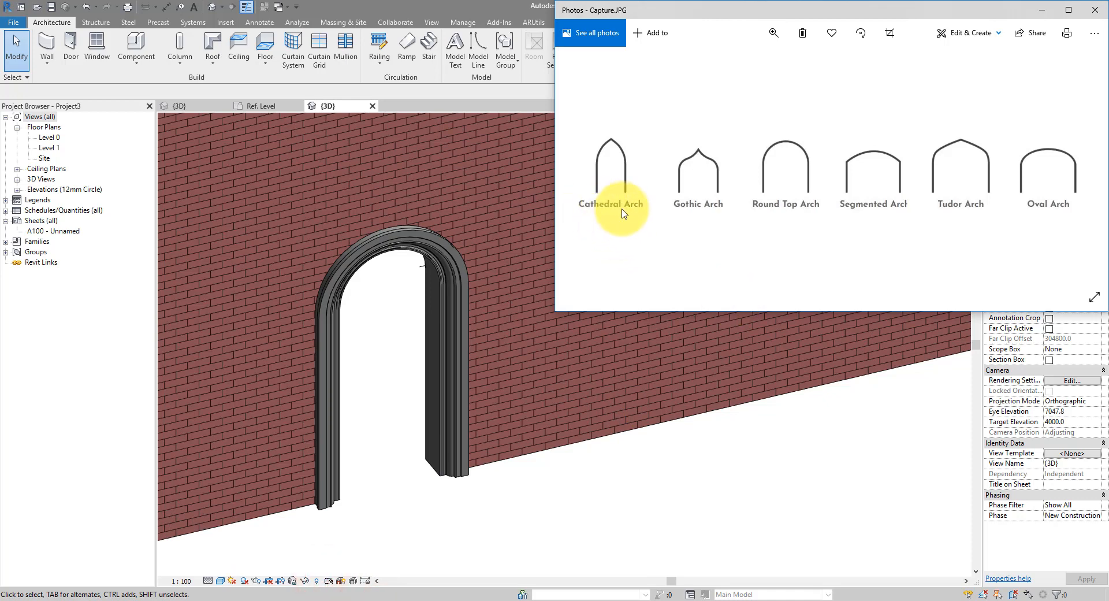
left_click(420, 384)
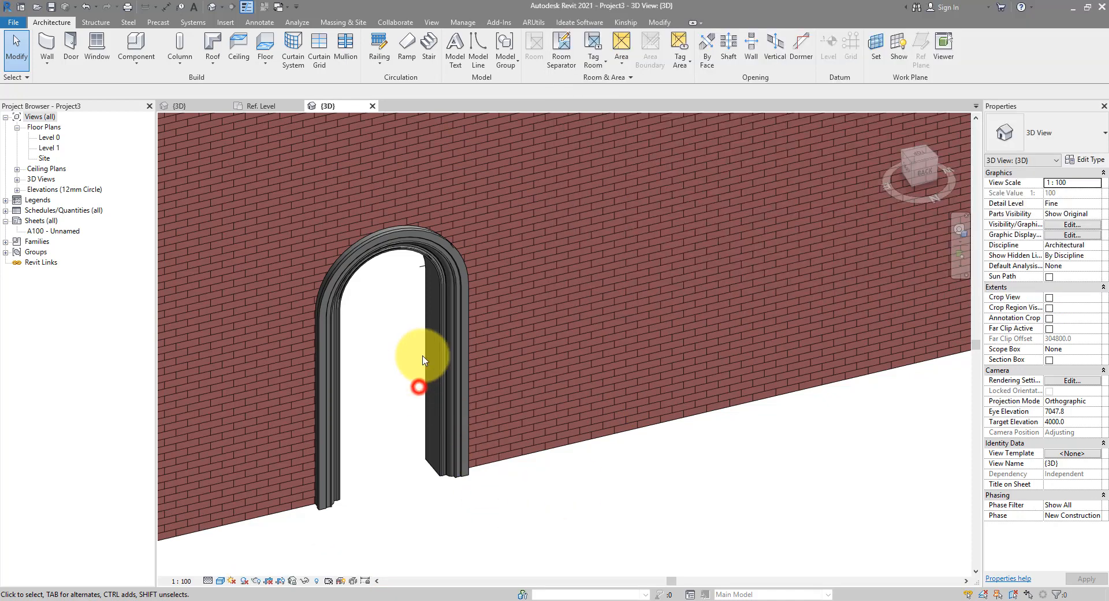
Save the arched door family under the new file name Door_2.
left_click(254, 105)
left_click(180, 105)
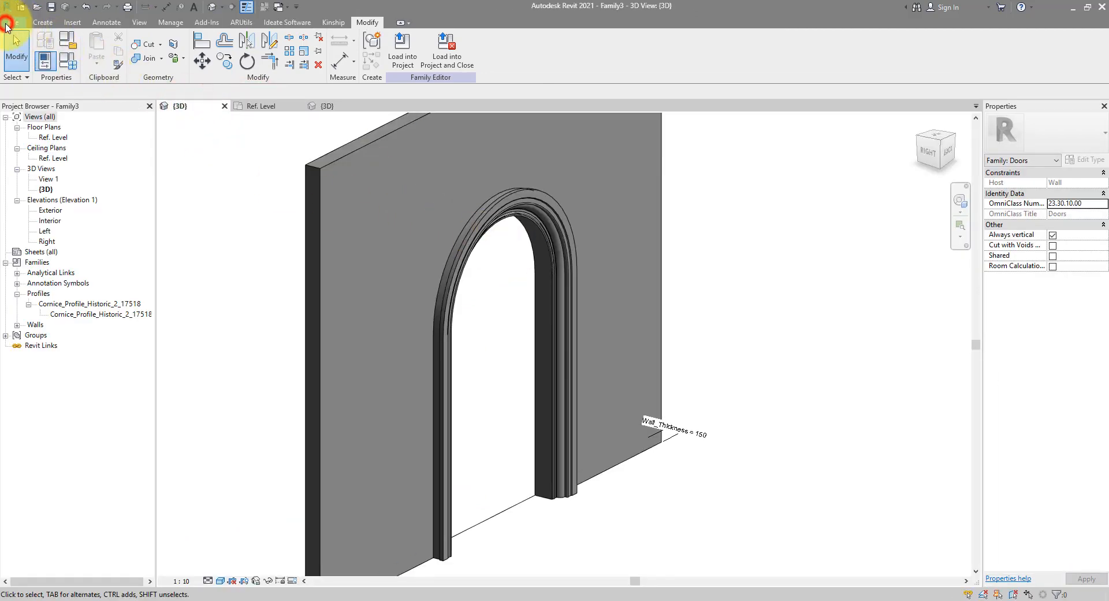
left_click(6, 26)
left_click(119, 144)
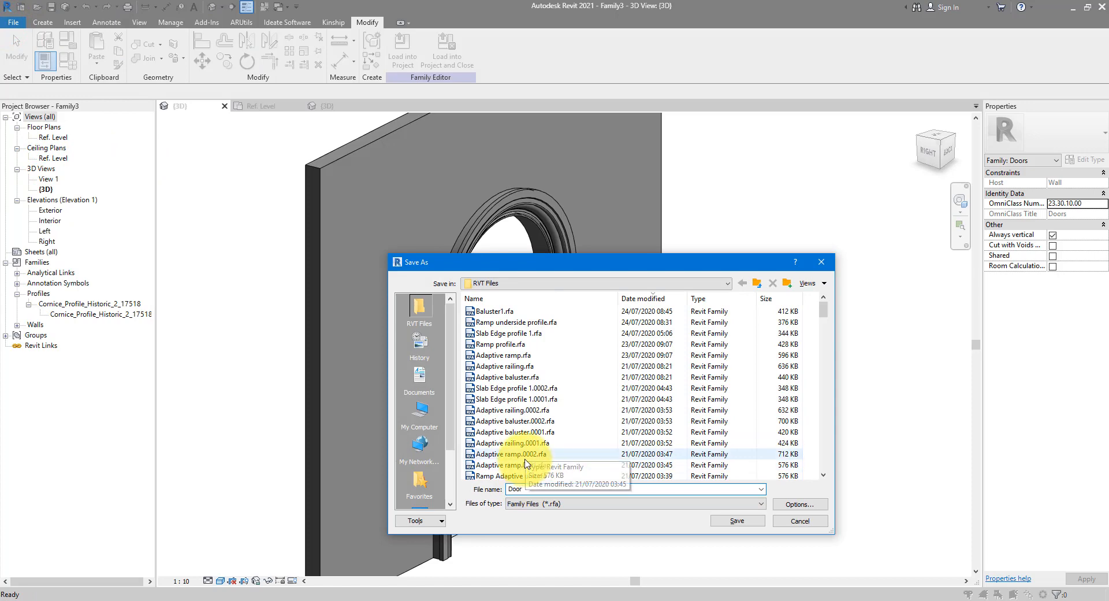
type("Door_2")
key("Return")
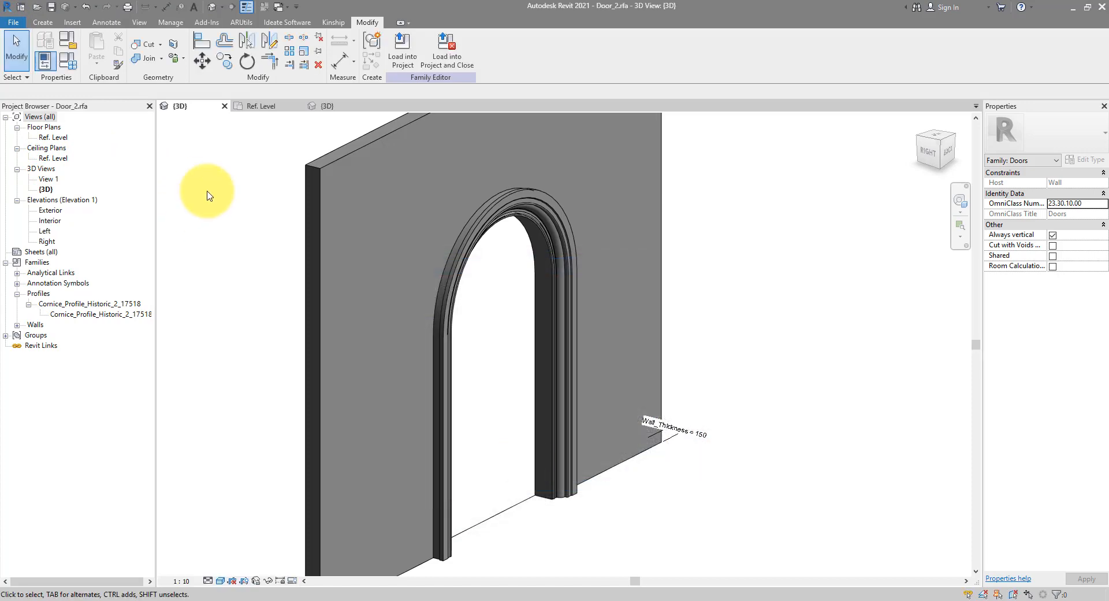
Temporarily hide the wall and the cornice sweep in the family's Exterior elevation, leaving the opening cut.
double_click(50, 211)
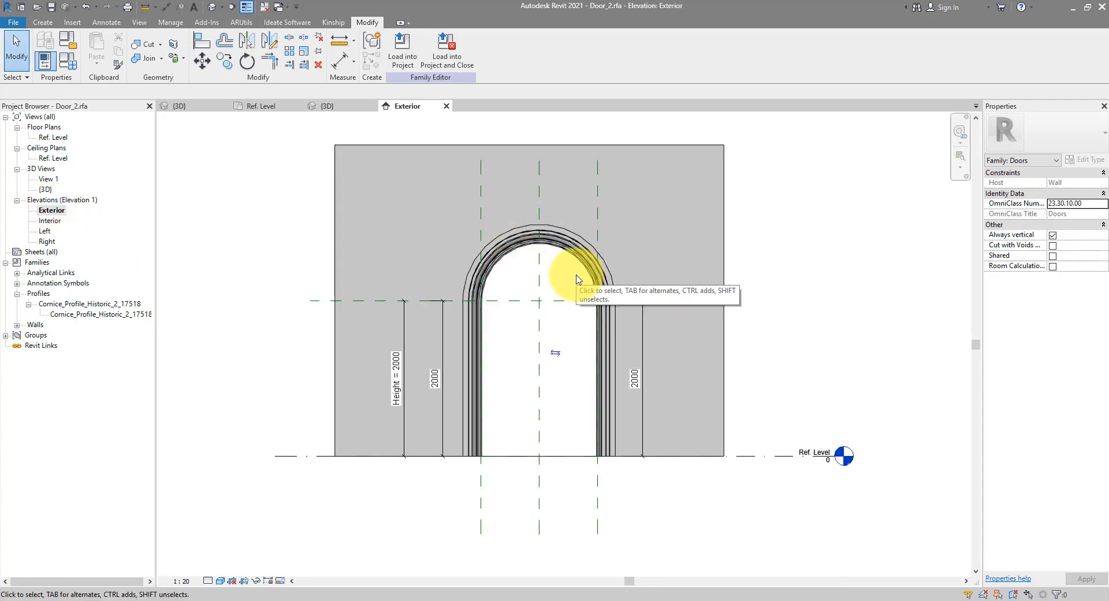
left_click(620, 146)
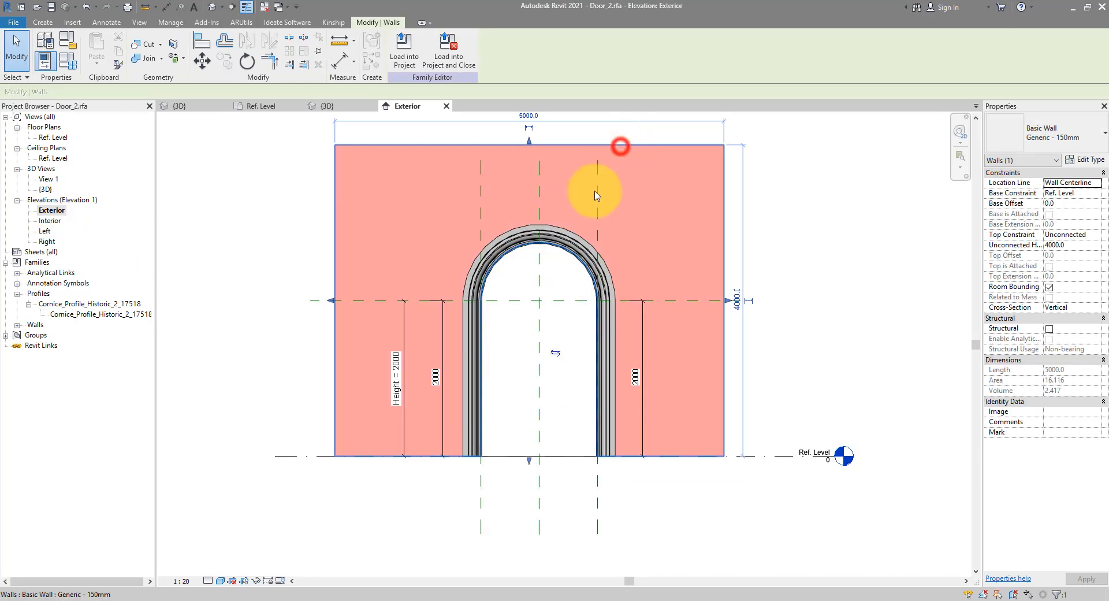
left_click(257, 581)
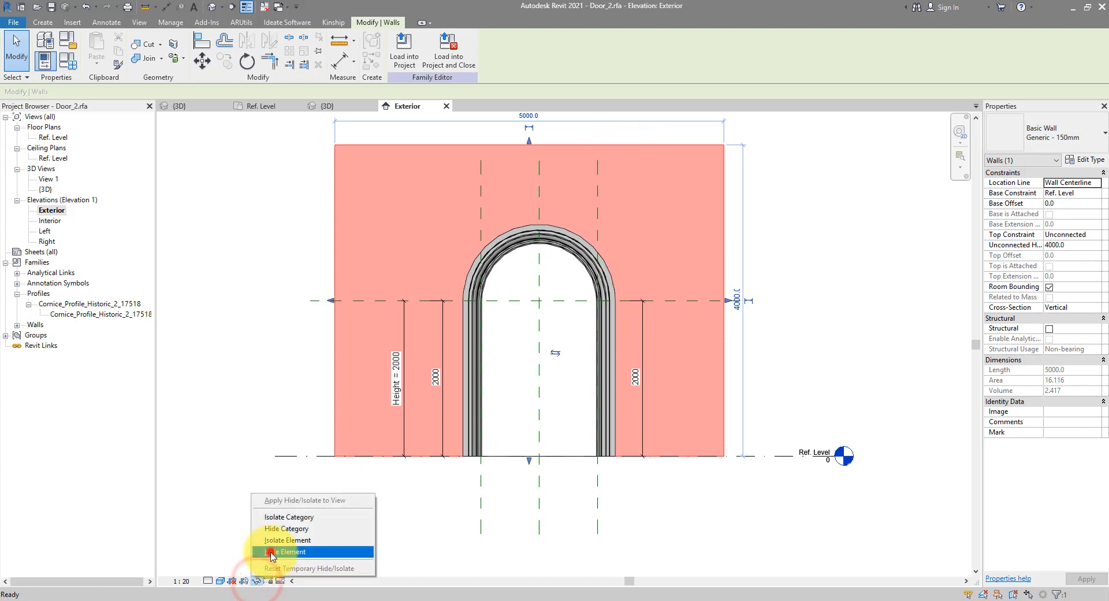
left_click(272, 552)
left_click(562, 229)
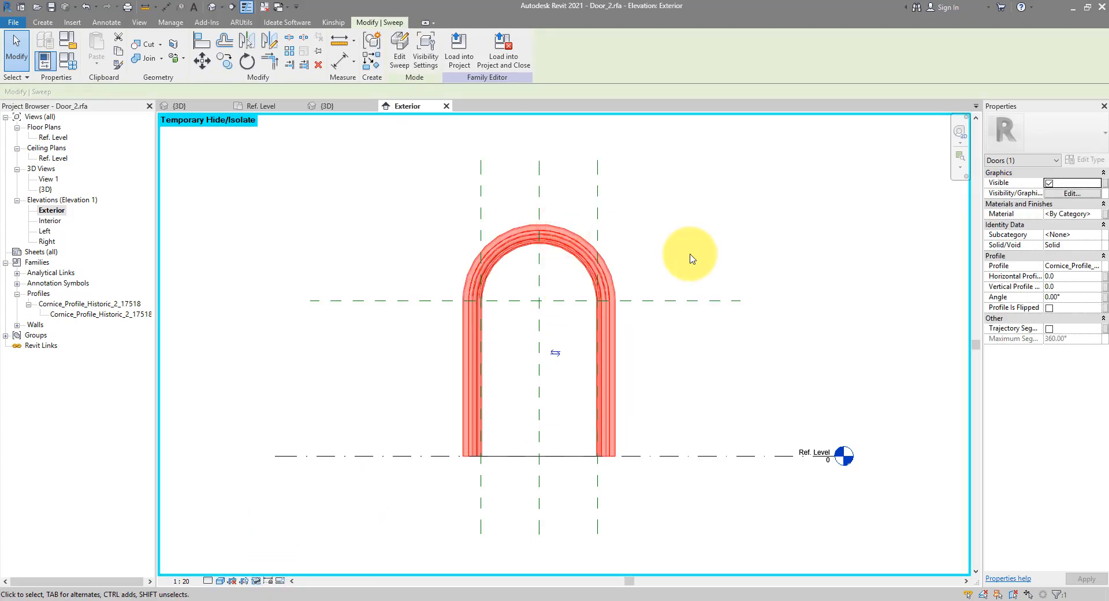
key("h")
key("h")
scroll(664, 271, "up", 2)
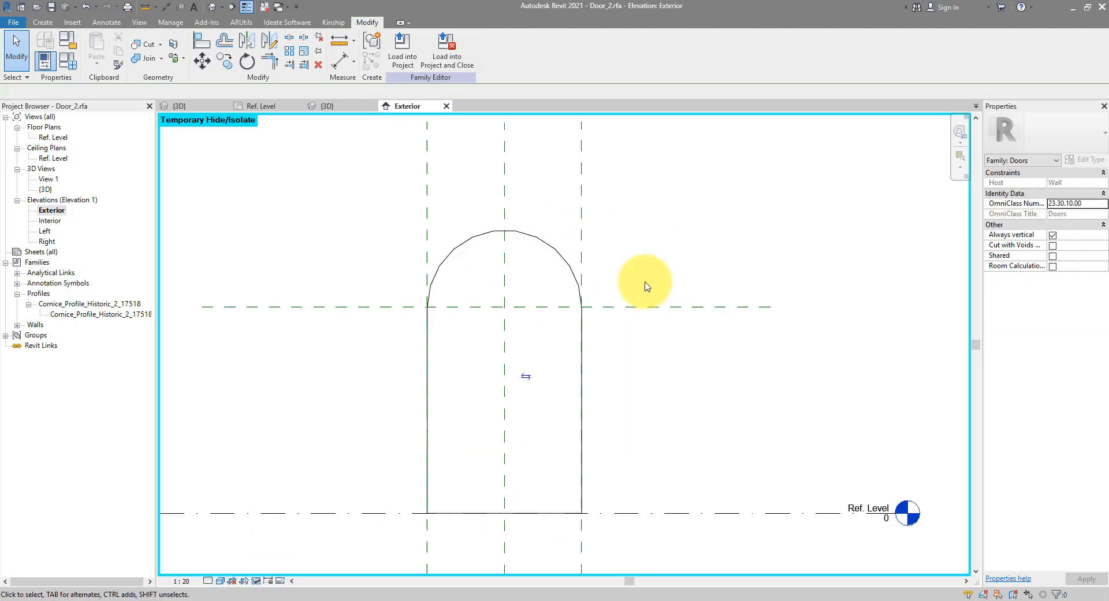
Examine the opening cut's boundary sketch with its semicircular arch and leave the sketch unmodified.
left_click(518, 237)
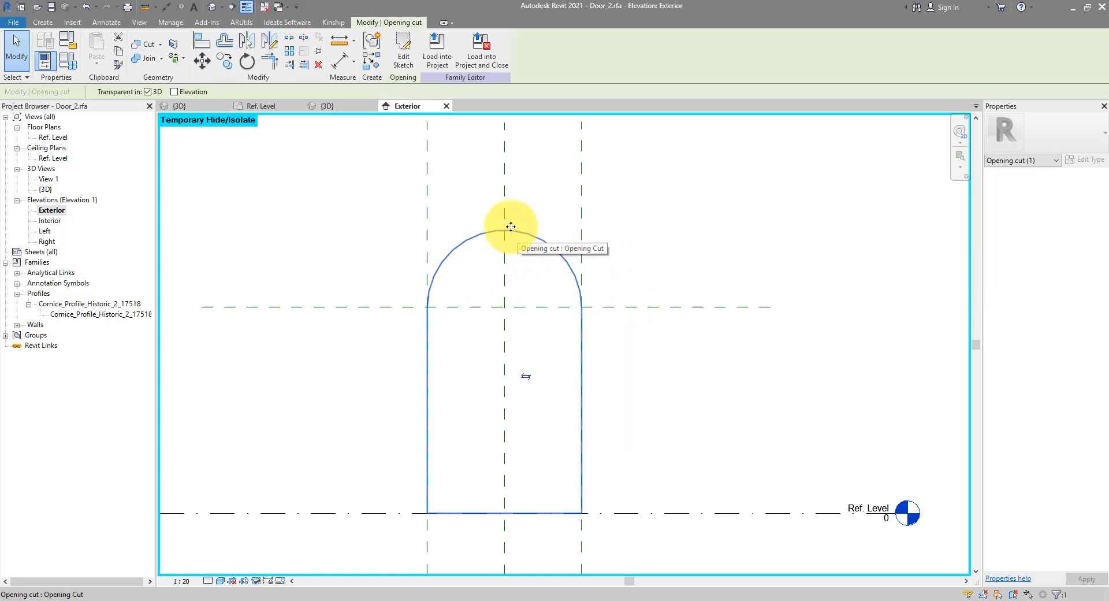
left_click(403, 63)
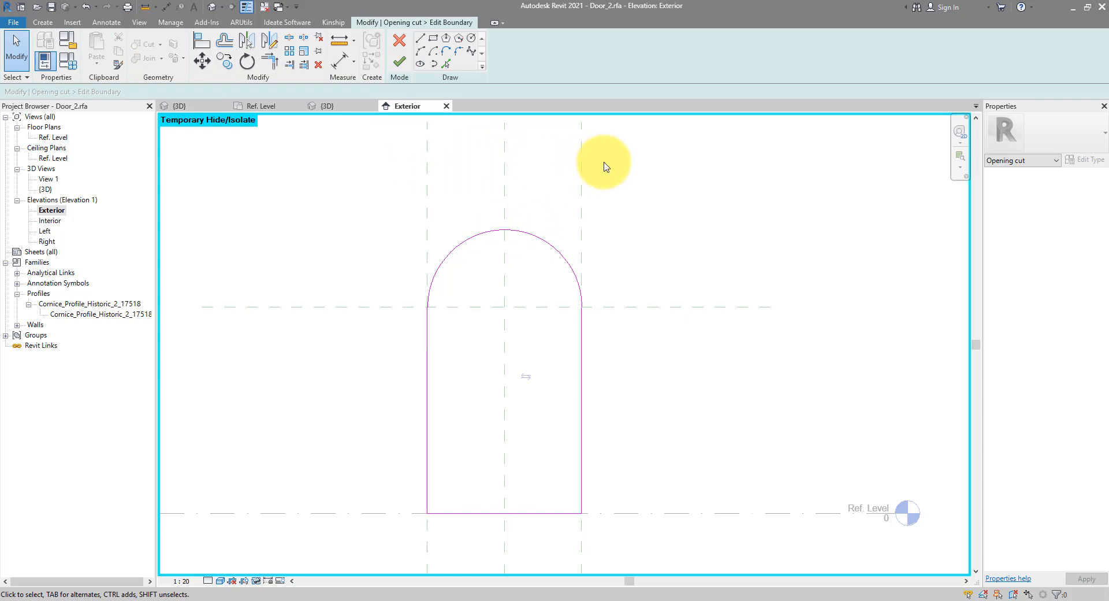
left_click(399, 50)
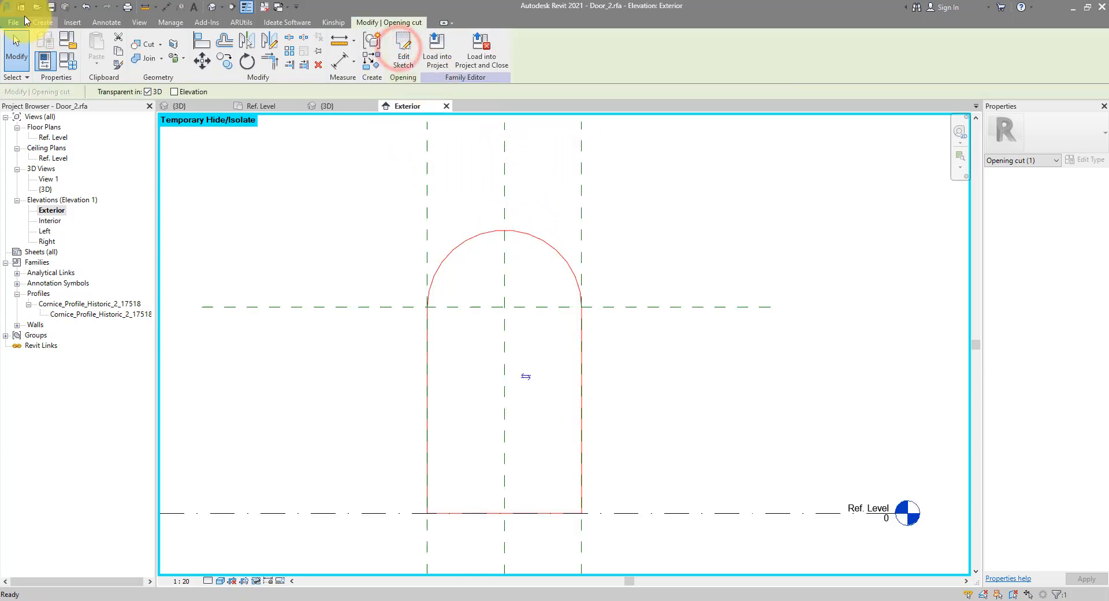
Draw a horizontal reference plane about 1521 mm above the arch's springing plane and place an aligned dimension between the two planes.
left_click(659, 63)
left_click(374, 150)
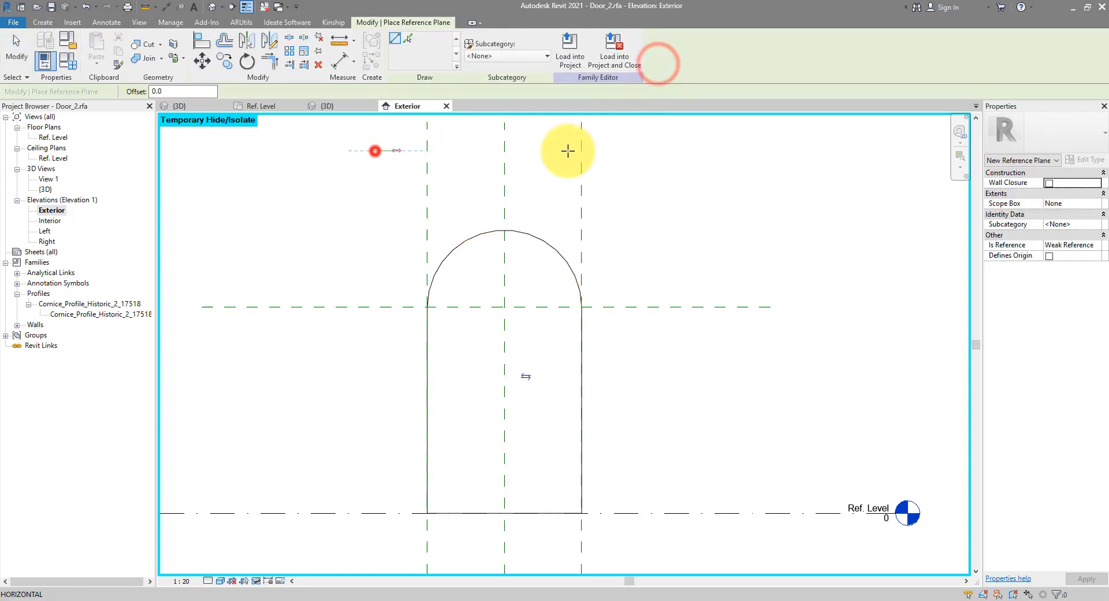
left_click(679, 150)
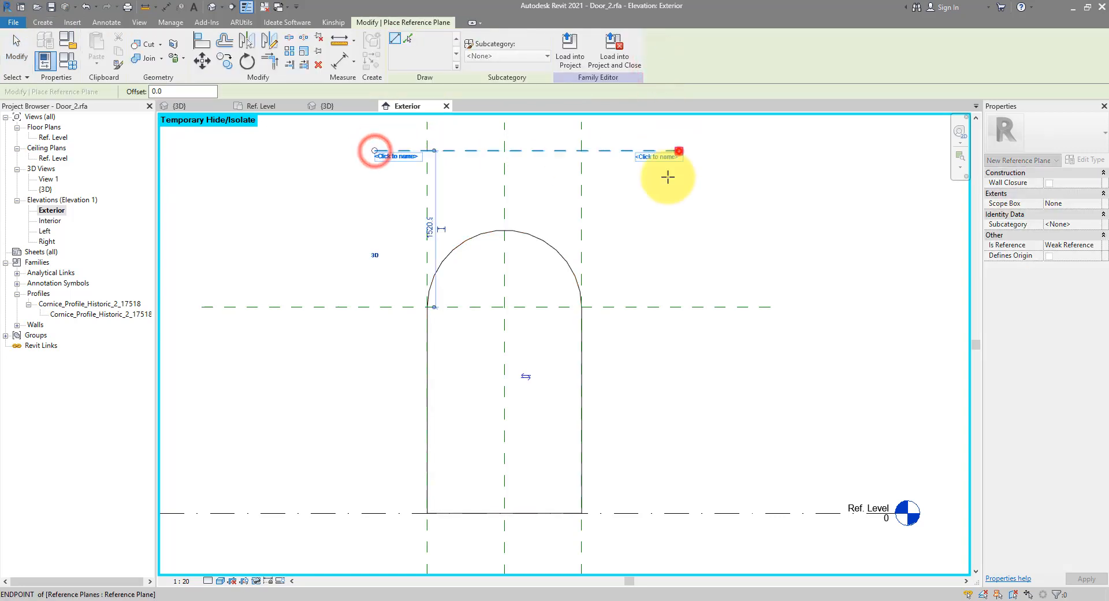
key("d")
key("i")
left_click(623, 151)
left_click(617, 305)
left_click(626, 190)
key("Escape")
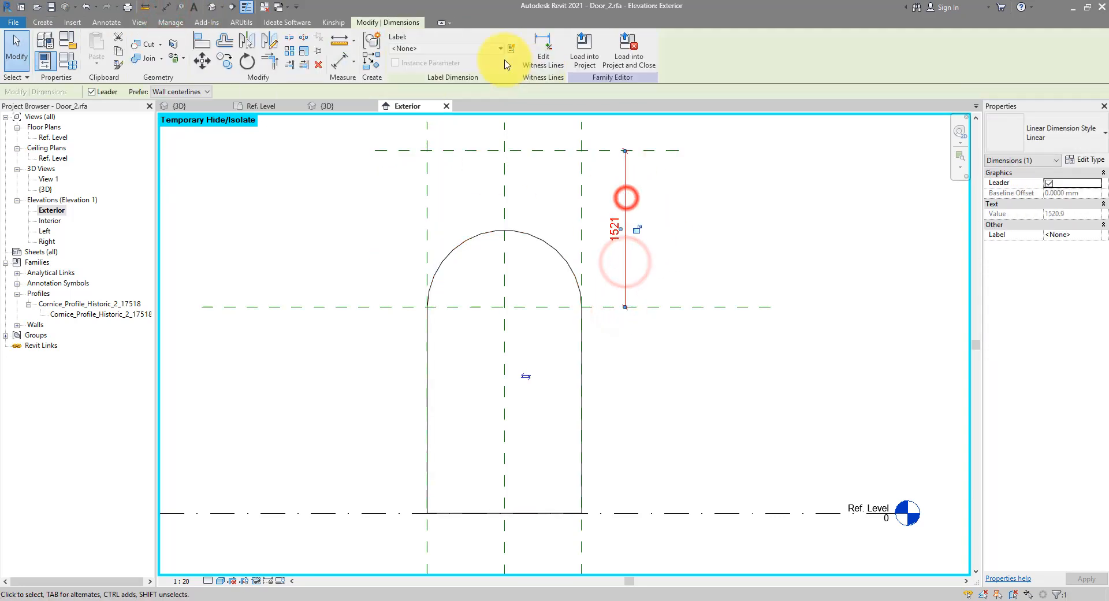
Label the dimension between the springing plane and the upper reference plane with a new instance family parameter named Arch_height.
left_click(507, 48)
type("Arch_height")
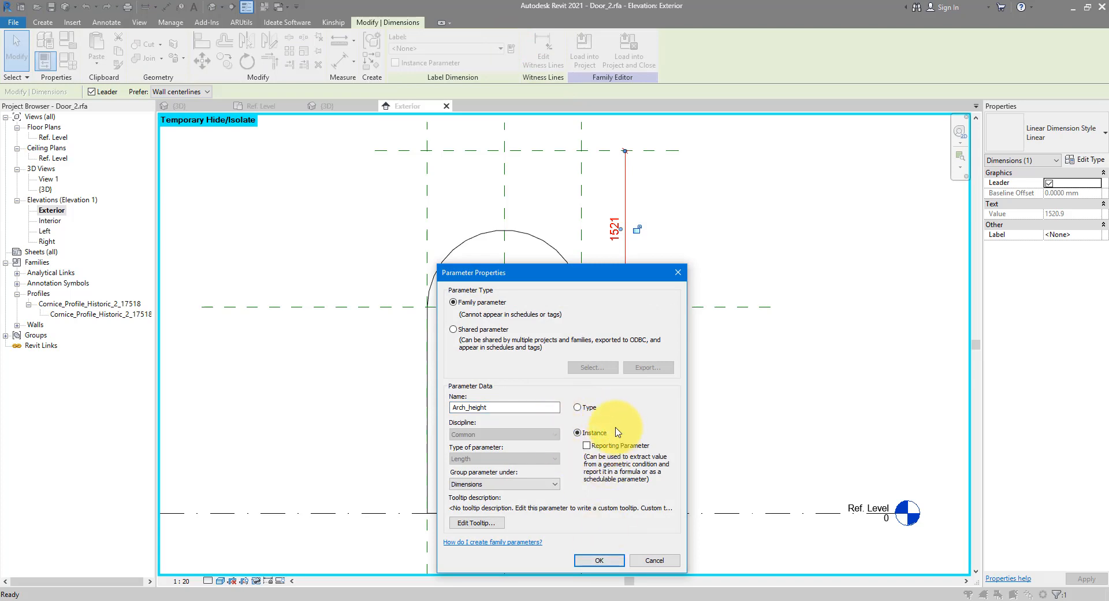
left_click(603, 564)
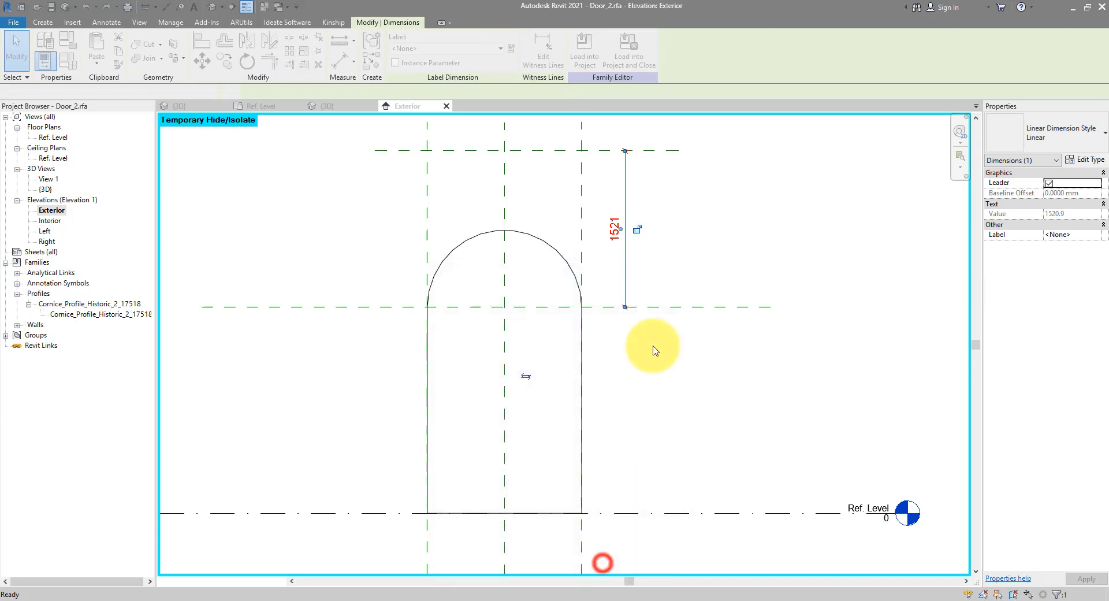
Open the opening cut's boundary sketch for editing and delete its semicircular arc.
left_click(687, 263)
left_click(547, 245)
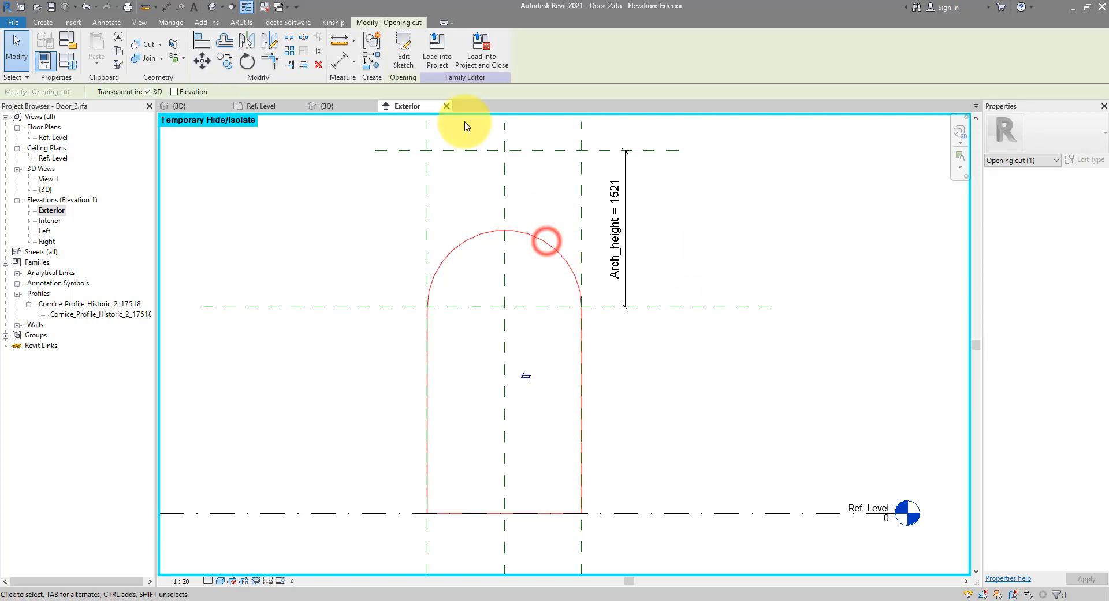
left_click(404, 61)
left_click_drag(542, 188, 497, 262)
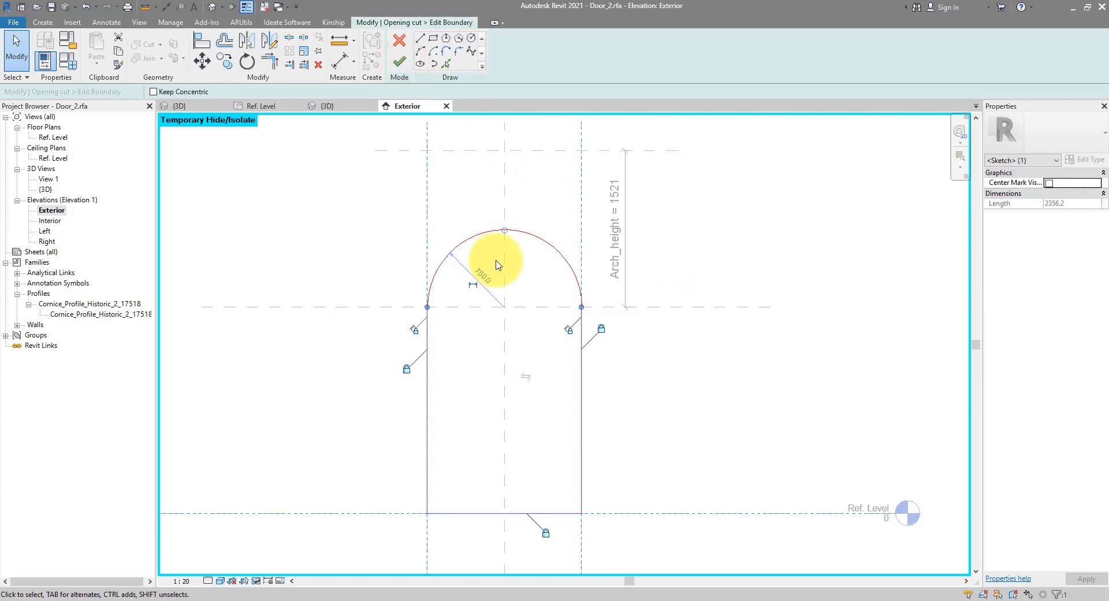
key("Delete")
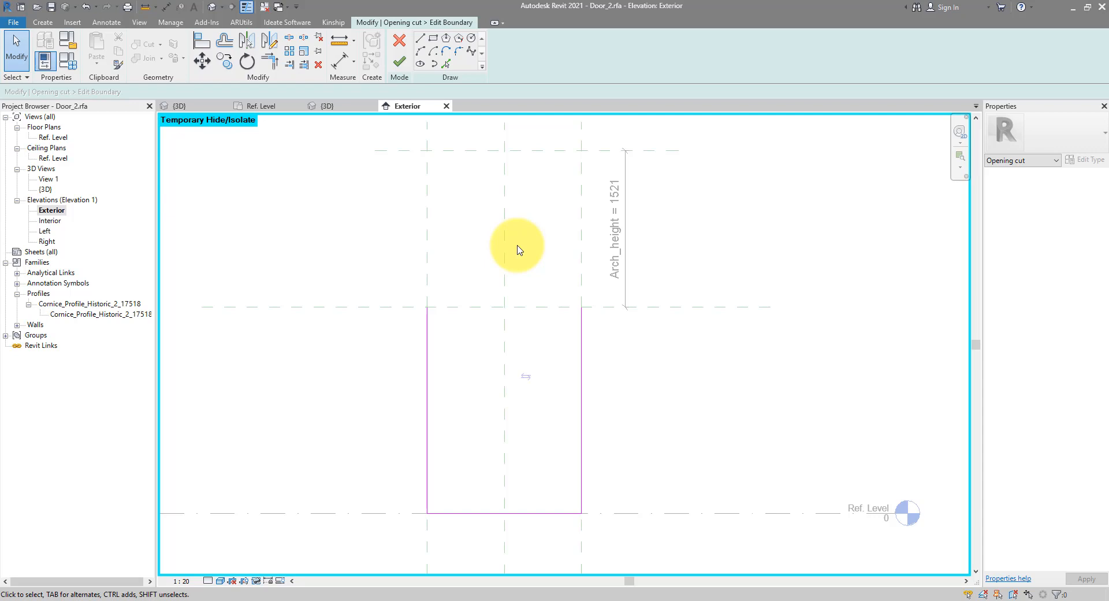
Draw two tangent arcs from the tops of the side lines to the upper plane's crossing with the centre plane, and finish the boundary.
left_click(446, 52)
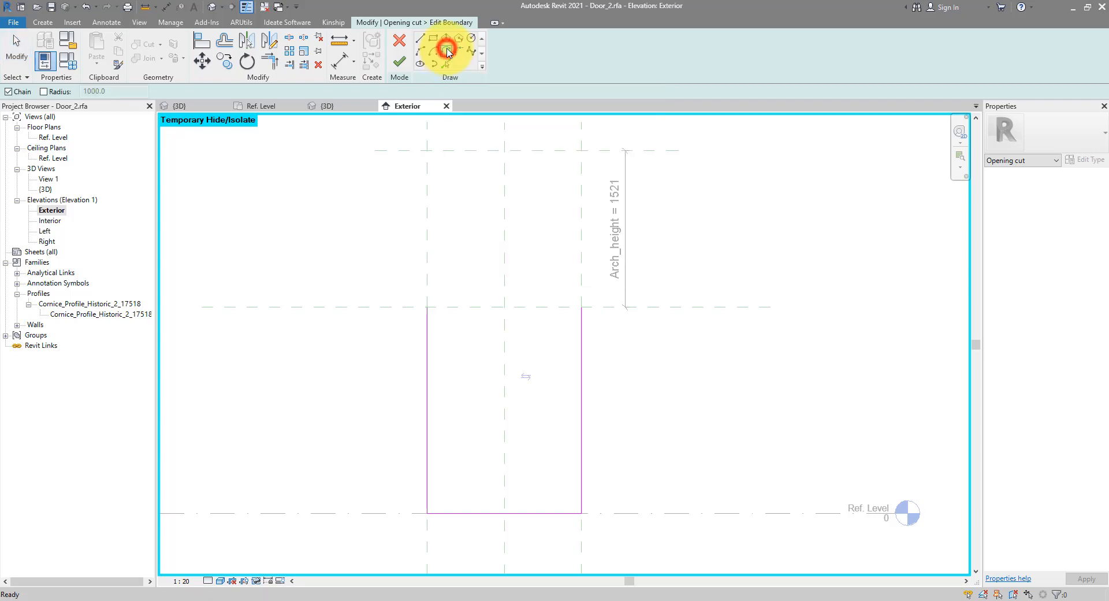
left_click(428, 307)
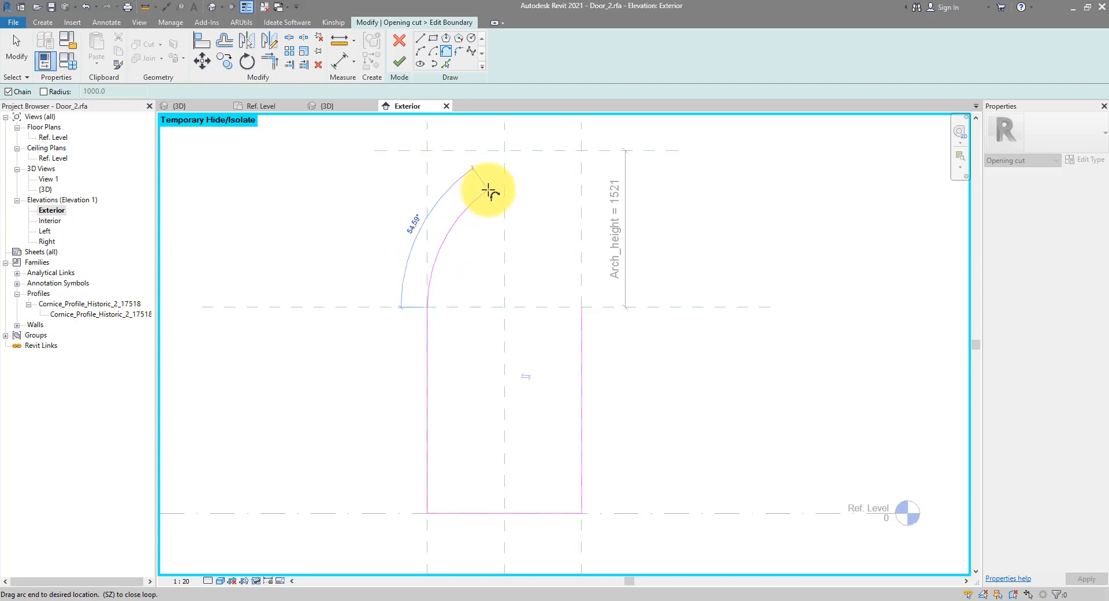
left_click(503, 151)
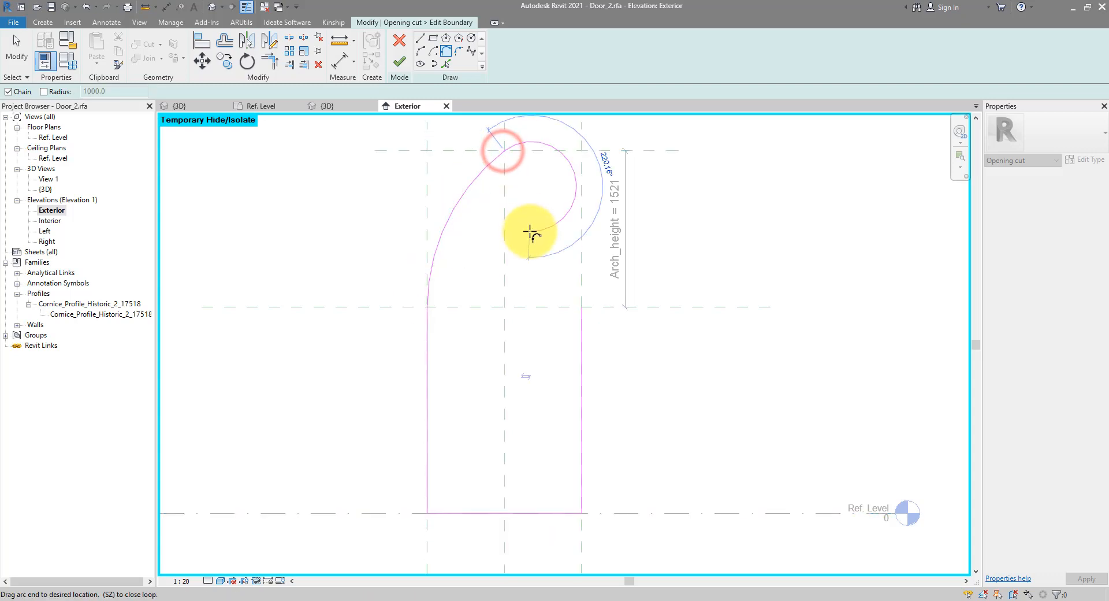
key("Escape")
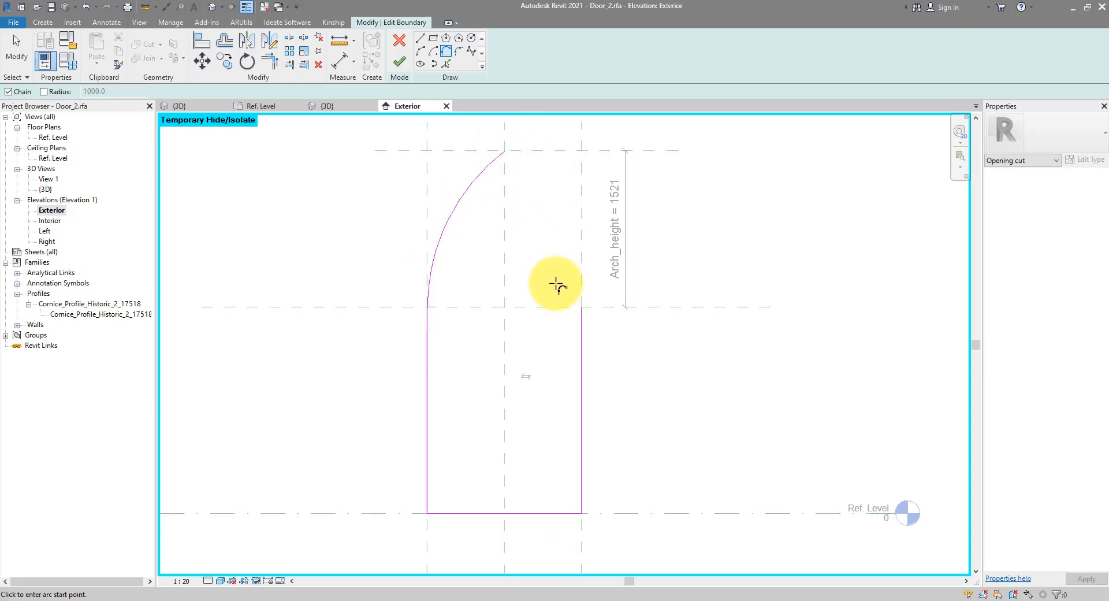
left_click(581, 307)
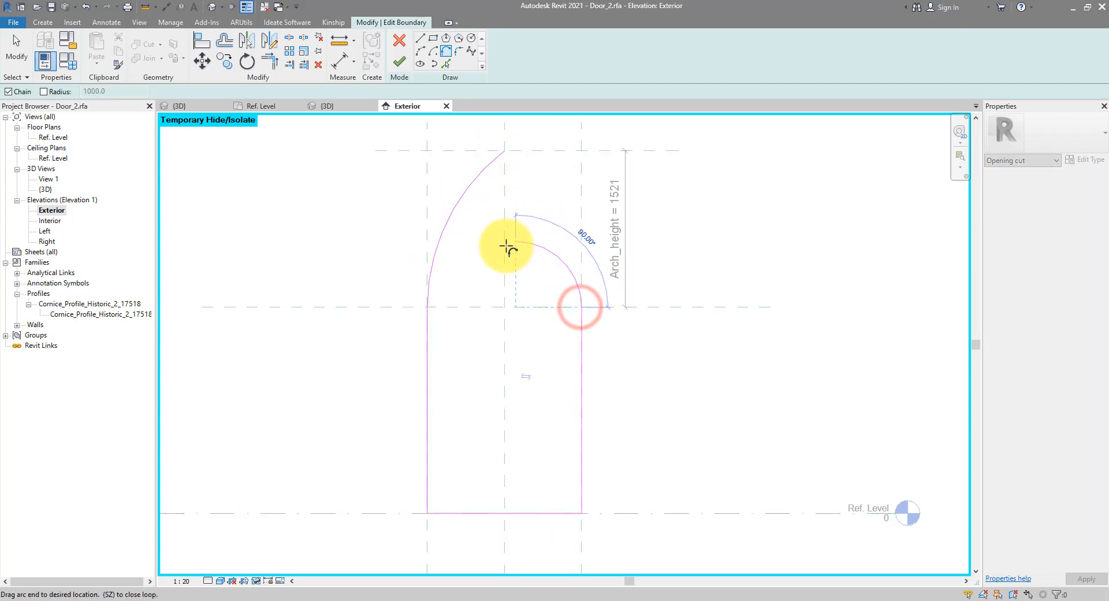
left_click(506, 152)
key("Escape")
key("Escape")
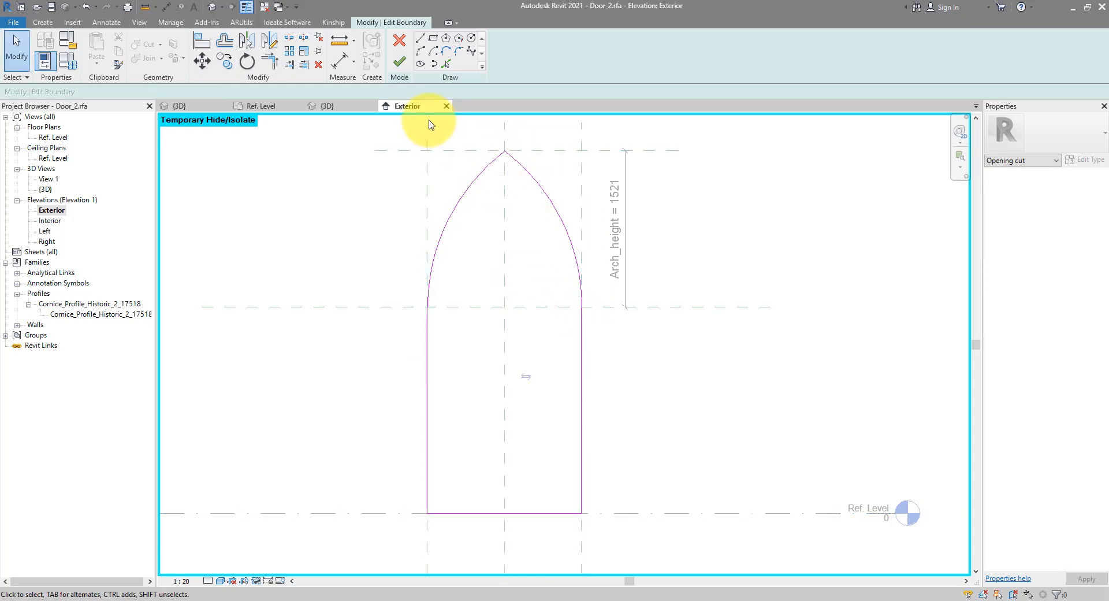
left_click(400, 63)
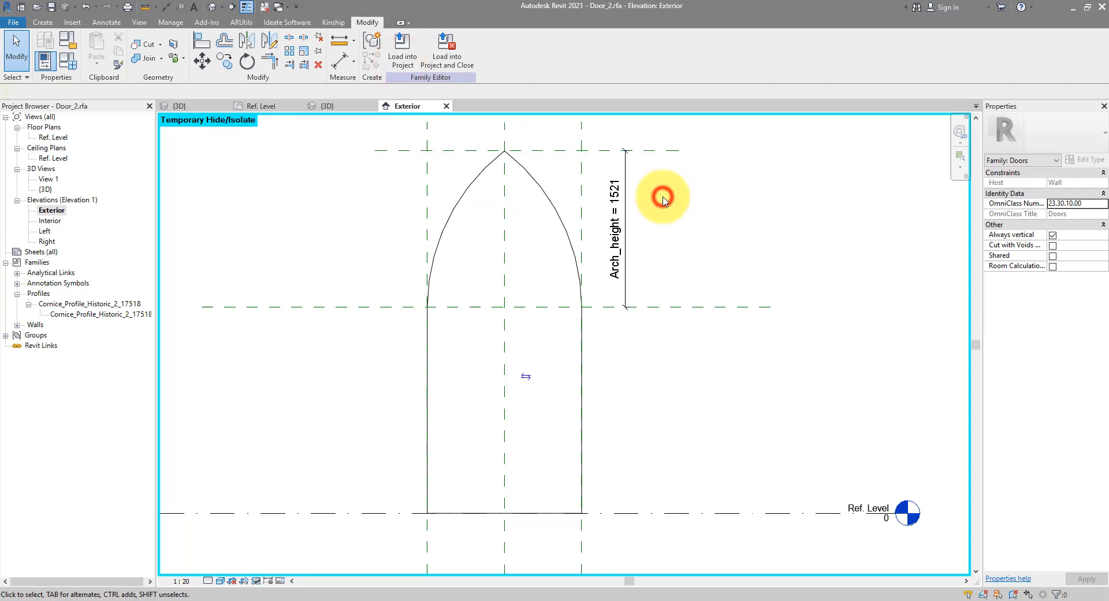
Flex the pointed arch by moving the upper reference plane, leaving Arch_height at about 1500 mm.
left_click(646, 151)
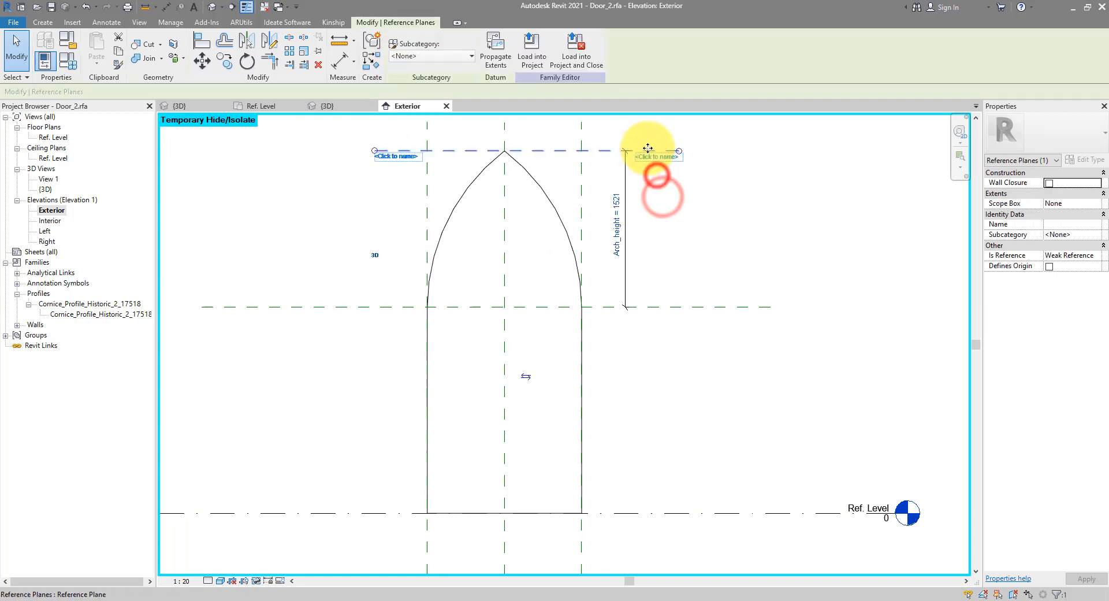
left_click_drag(648, 235, 639, 149)
left_click(562, 174)
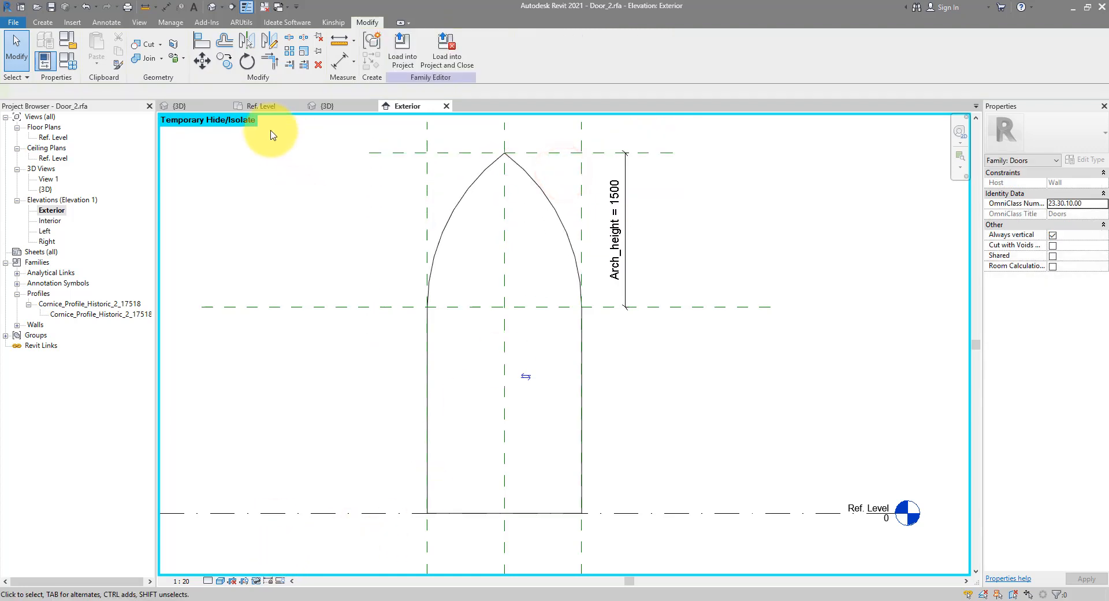
Check the pointed opening in 3D and reset the temporary hide in the Exterior elevation.
left_click(210, 10)
middle_click_drag(545, 329, 507, 357, "shift")
double_click(51, 210)
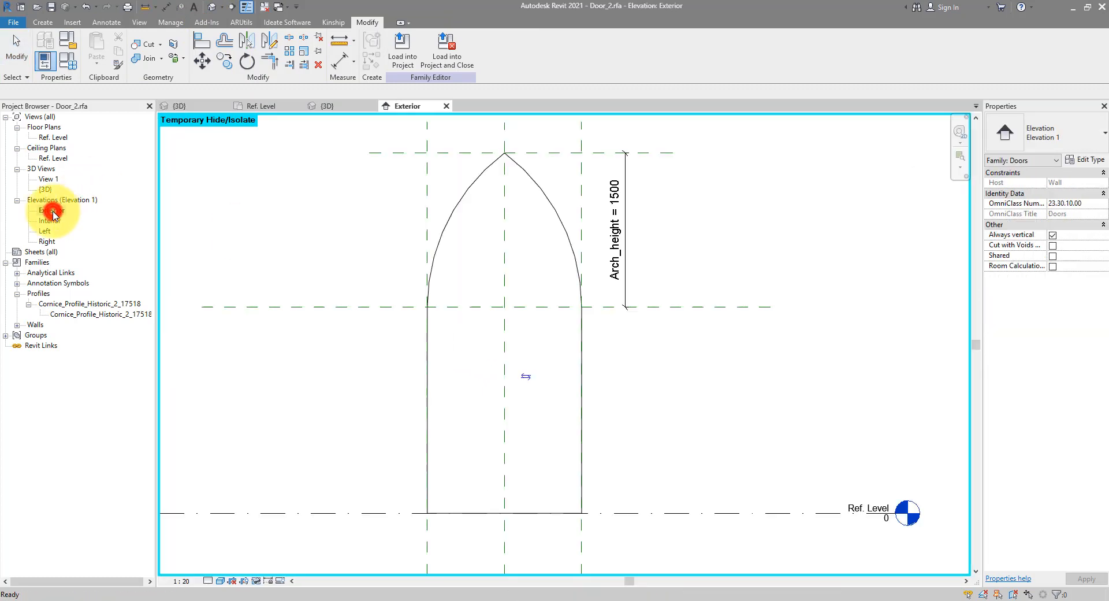
left_click(255, 581)
left_click(264, 569)
Start a sweep and pick its path along the opening's two arcs and both vertical edges.
left_click(43, 22)
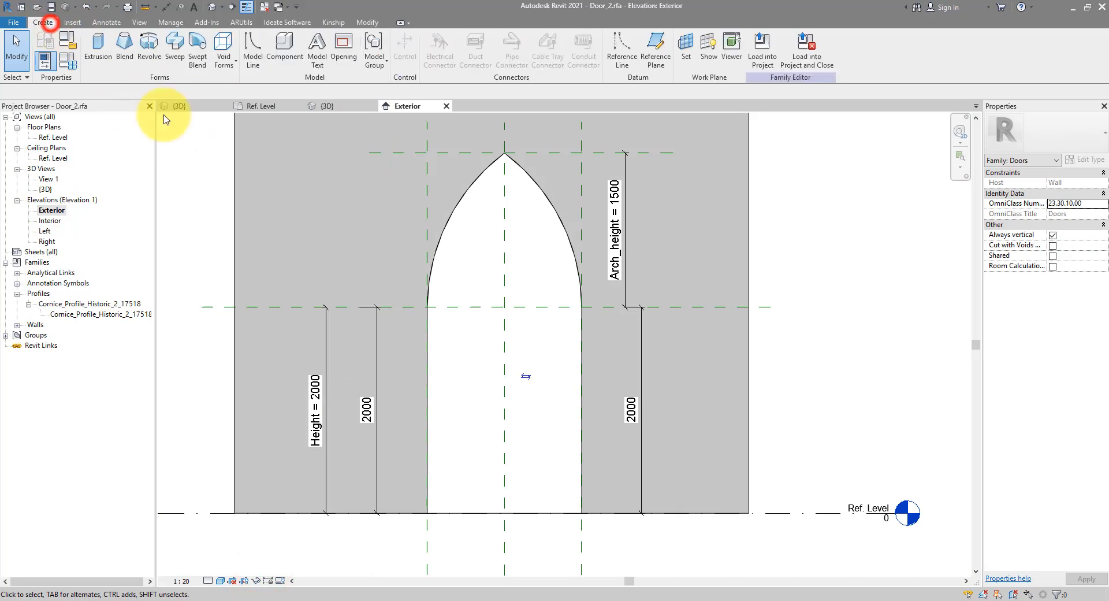
left_click(176, 52)
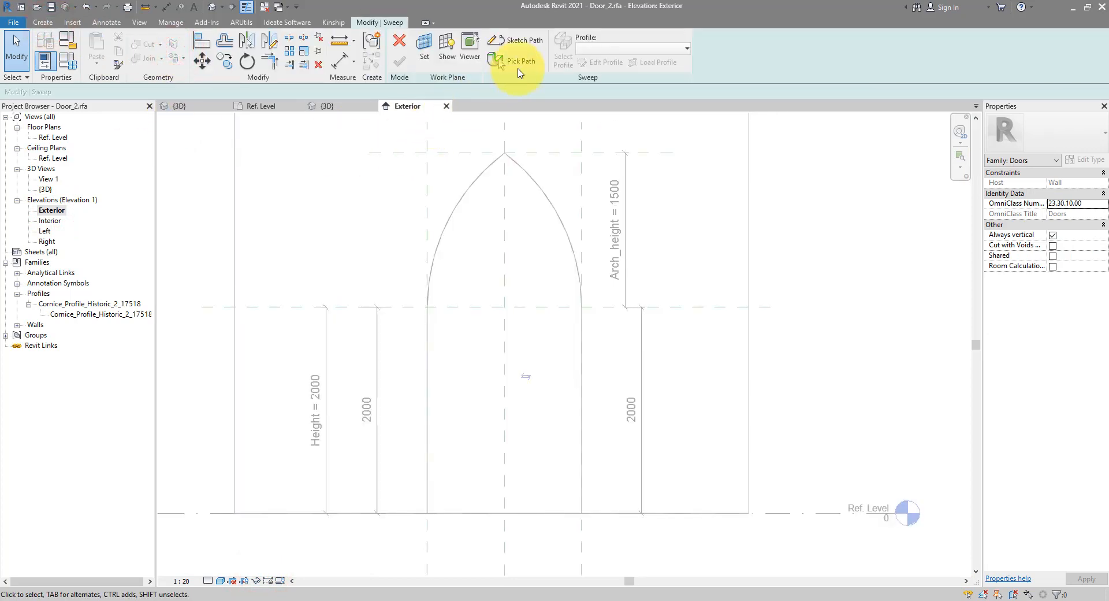
left_click(518, 62)
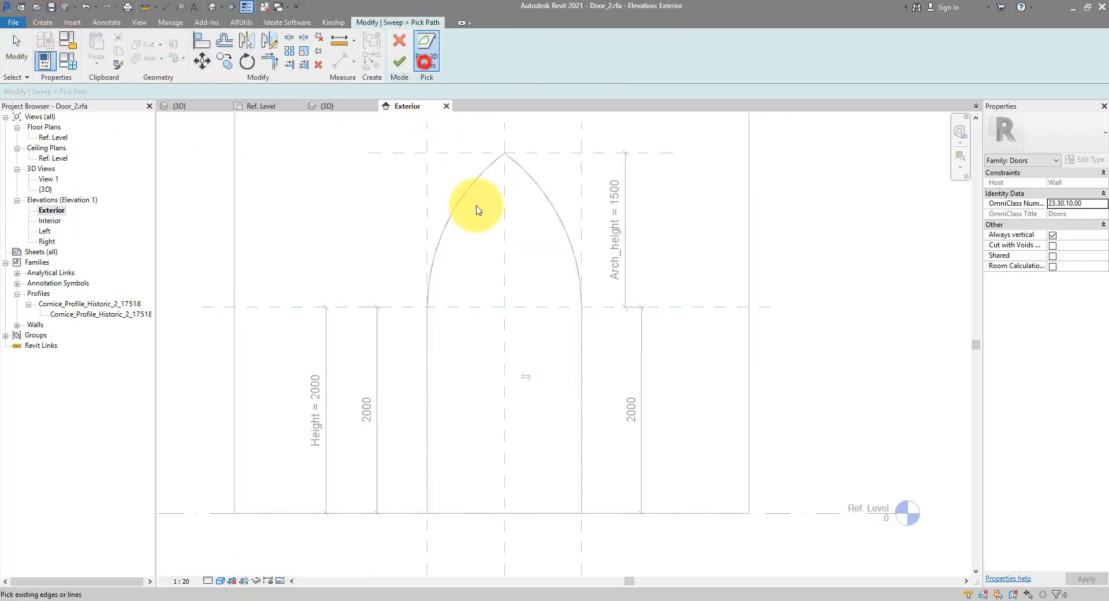
left_click(478, 182)
left_click(532, 181)
left_click(580, 345)
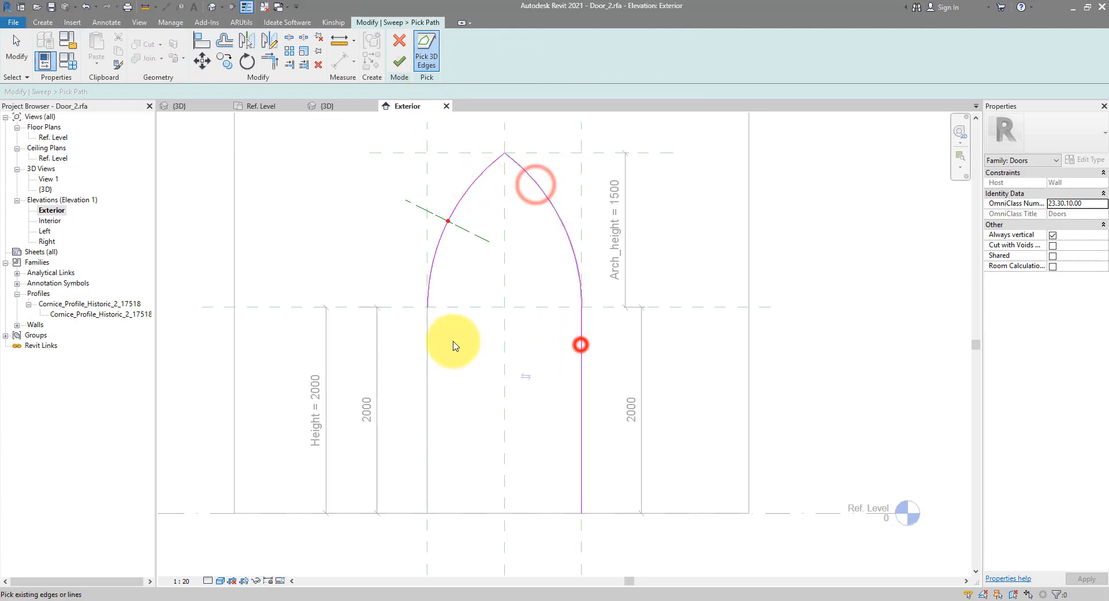
left_click(430, 341)
left_click(403, 68)
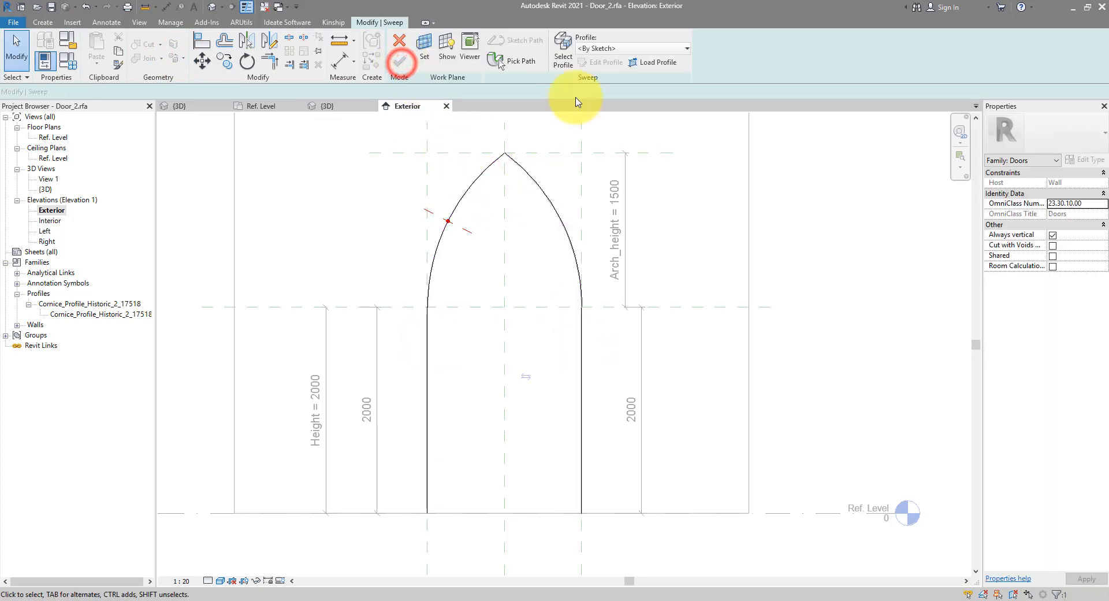
Assign the Cornice_Profile_Historic_2_17518 profile to the sweep, check its orientation in 3D and finish the sweep.
left_click(597, 49)
left_click(603, 74)
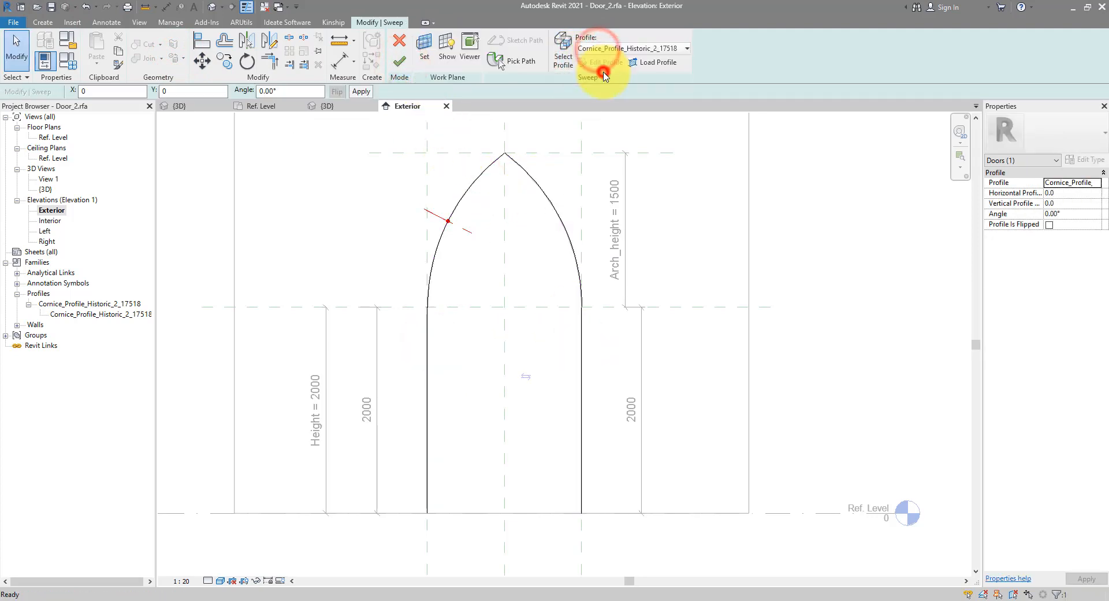
left_click(211, 7)
middle_click_drag(494, 254, 445, 235, "shift")
scroll(468, 208, "up", 5)
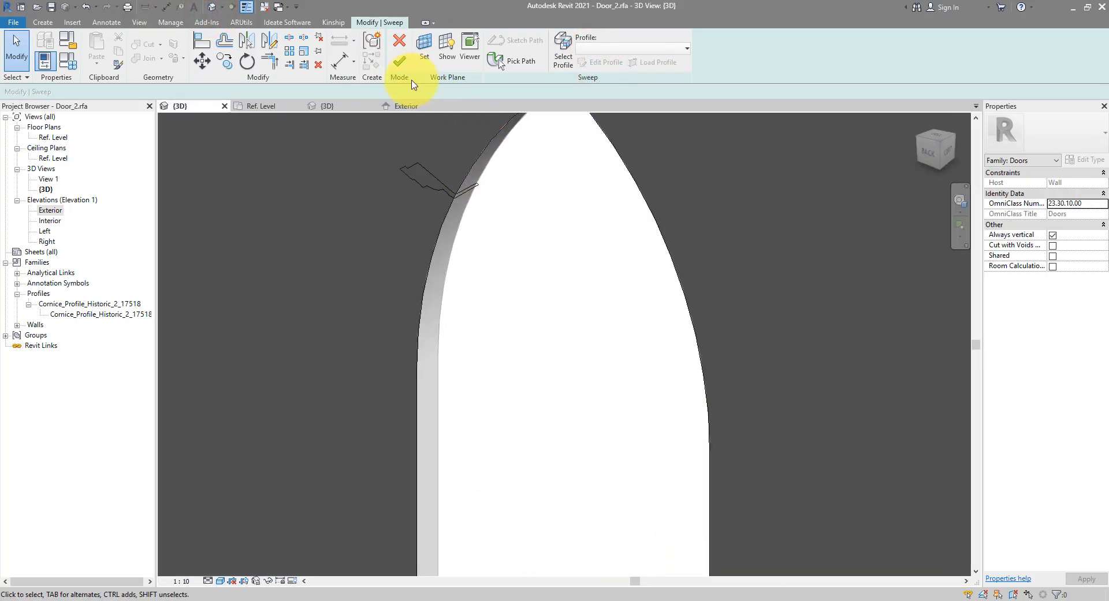
left_click(399, 64)
left_click(603, 275)
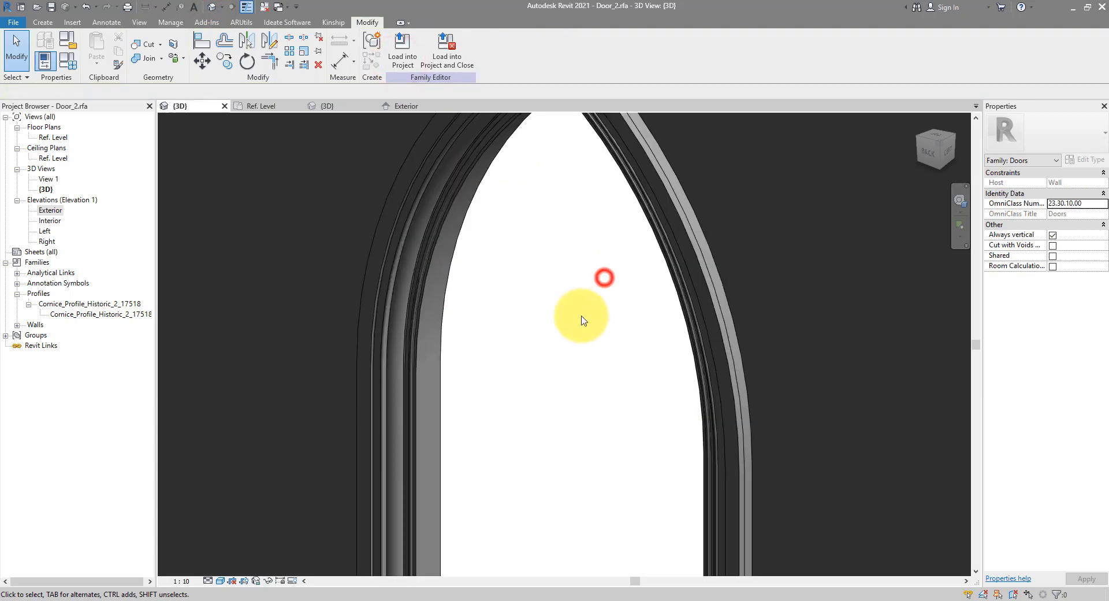
scroll(508, 351, "down", 4)
In the Exterior elevation, lower the upper reference plane to an Arch_height of about 1340 mm and save the family.
double_click(49, 209)
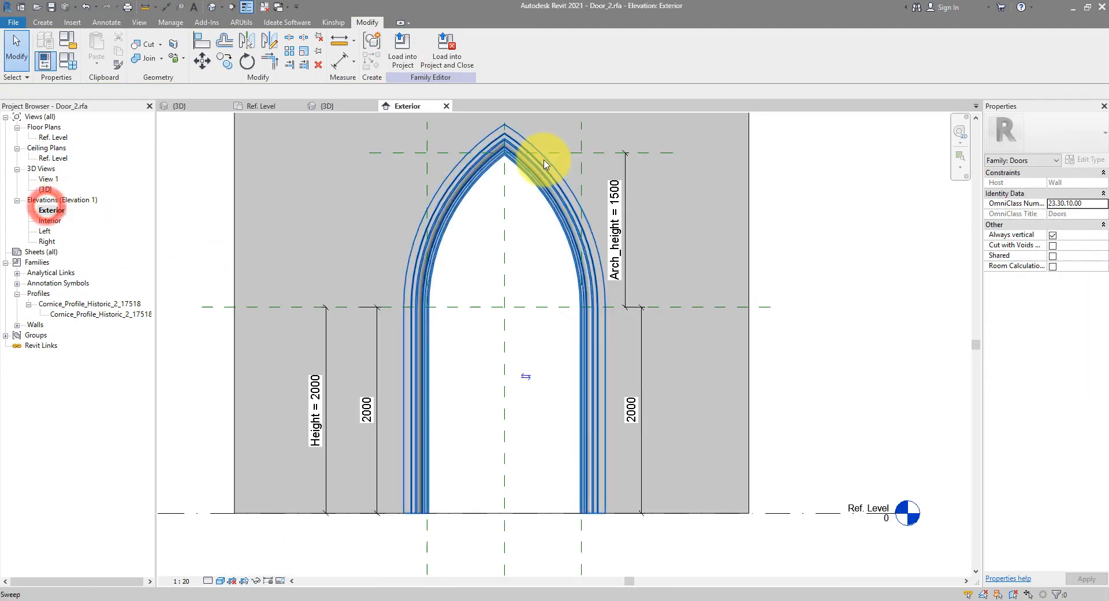
left_click(600, 153)
mouse_move(600, 153)
left_mouse_down()
mouse_move(590, 305)
mouse_move(594, 169)
left_mouse_up()
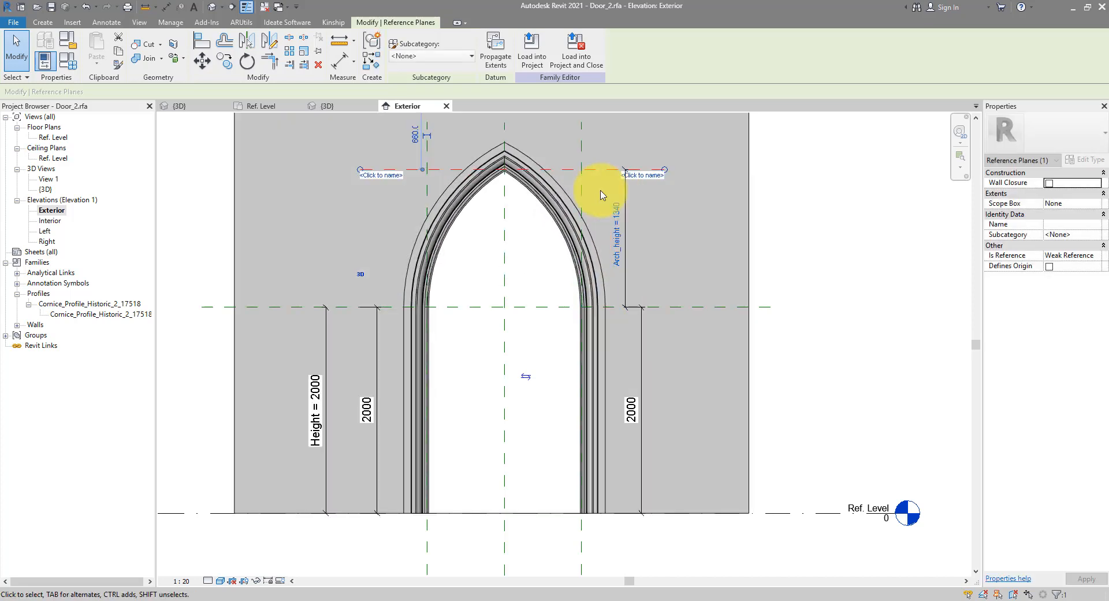
left_click(49, 8)
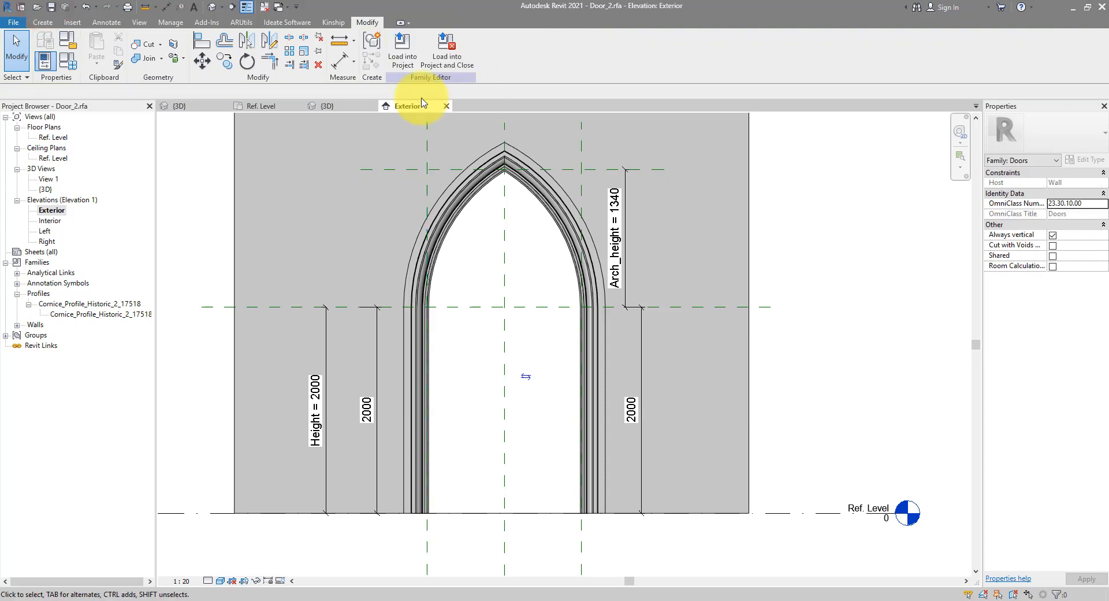
Load Door_2 into Project3 and place one instance in the brick wall beside the round-arched door.
left_click(407, 68)
left_click(230, 388)
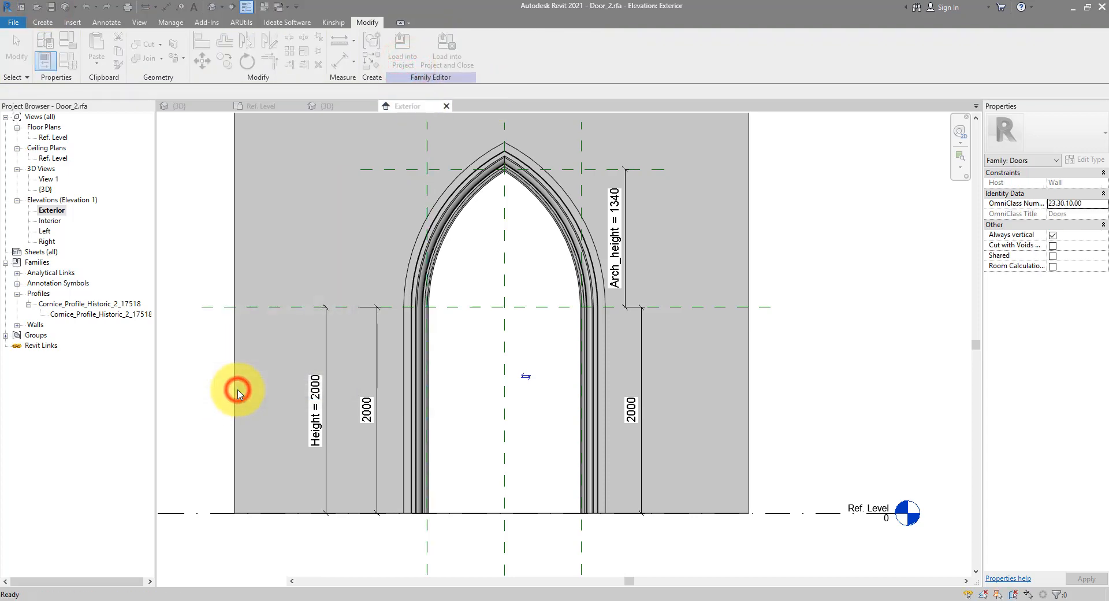
left_click(603, 373)
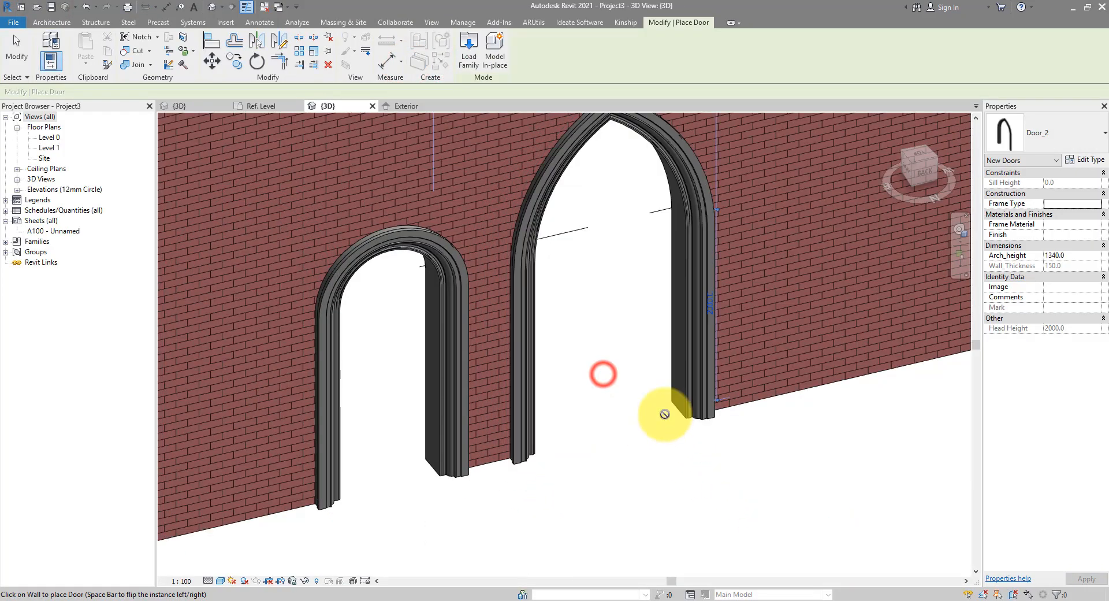
key("Escape")
key("Escape")
Inspect the project's South elevation, open the North elevation and close the inactive views.
double_click(54, 189)
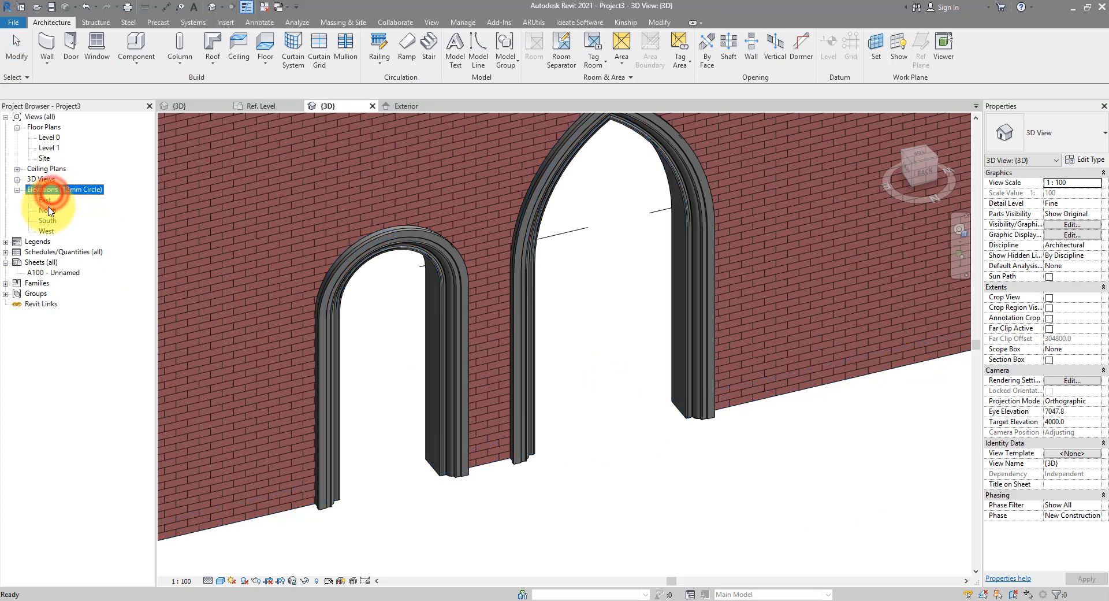
left_click(47, 220)
double_click(48, 220)
scroll(632, 439, "up", 5)
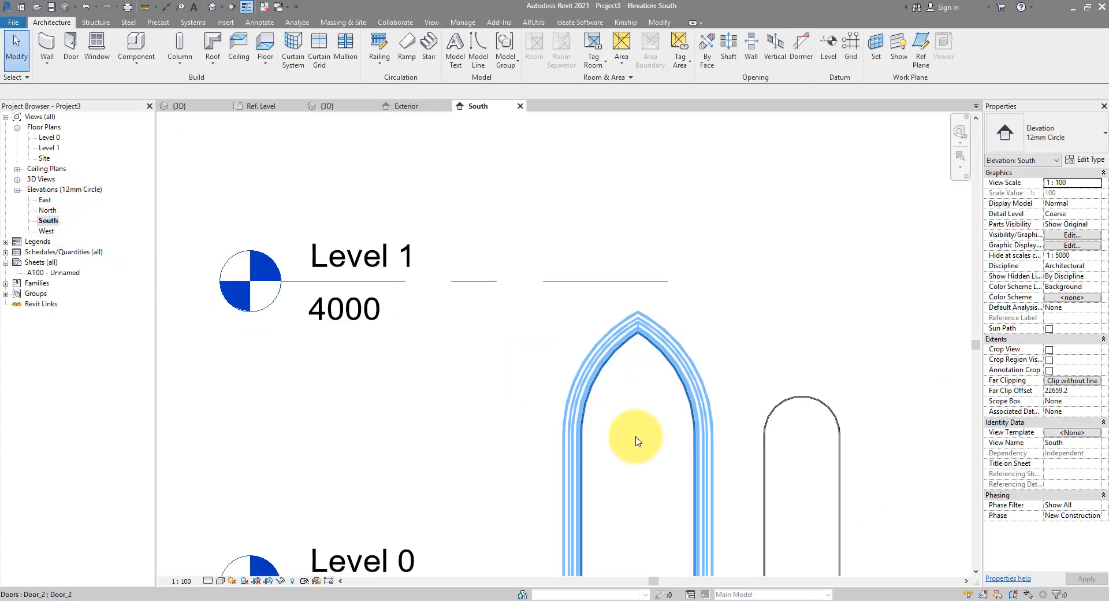
double_click(49, 212)
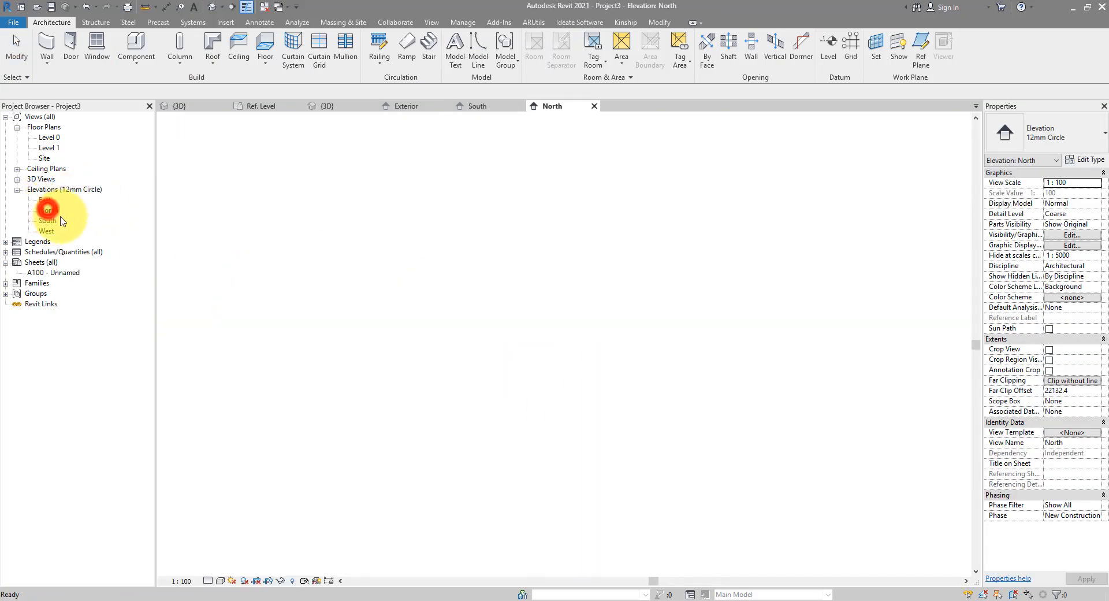
left_click(263, 11)
scroll(479, 434, "up", 3)
Hide the levels in the North elevation.
left_click(721, 259)
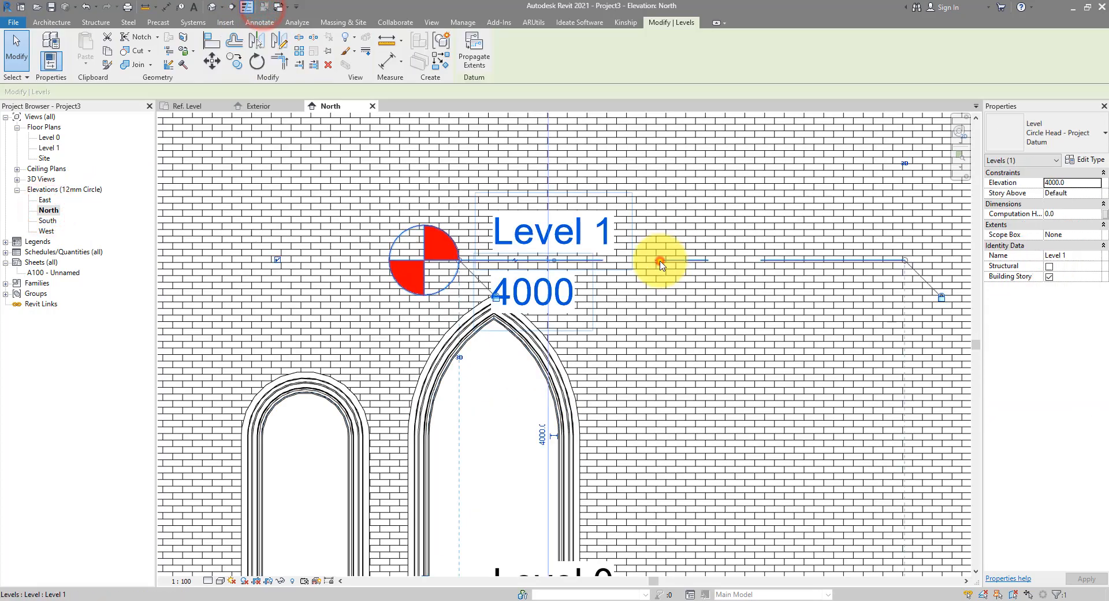
right_click(722, 258)
left_click(799, 385)
Stretch the pointed door's arch upward on the wall to an Arch_height of about 2160 mm.
left_click(529, 333)
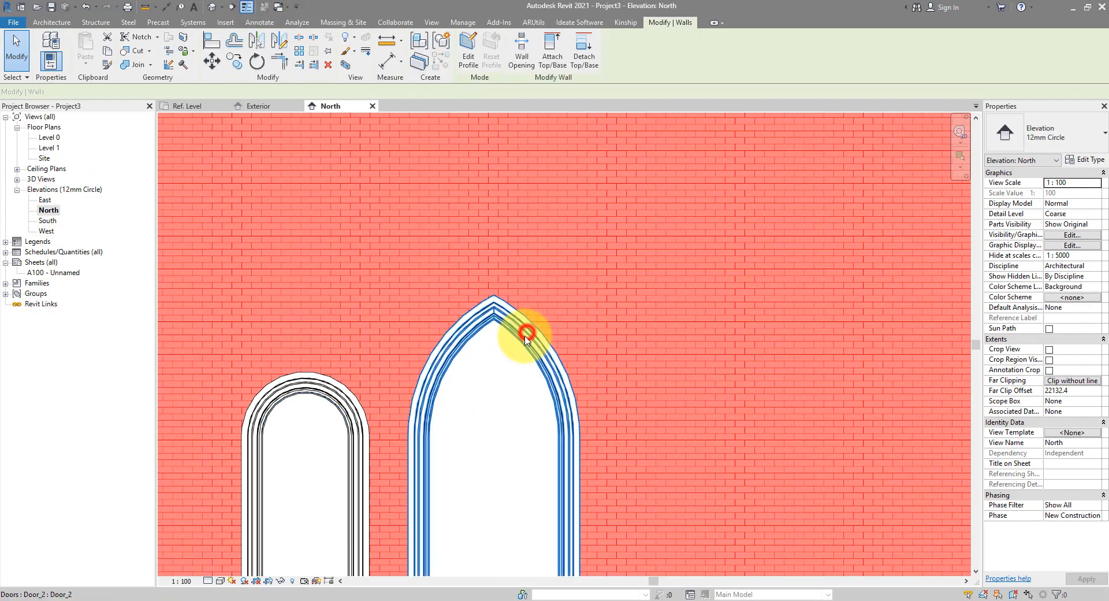
left_click(531, 335)
middle_click_drag(522, 380, 510, 283)
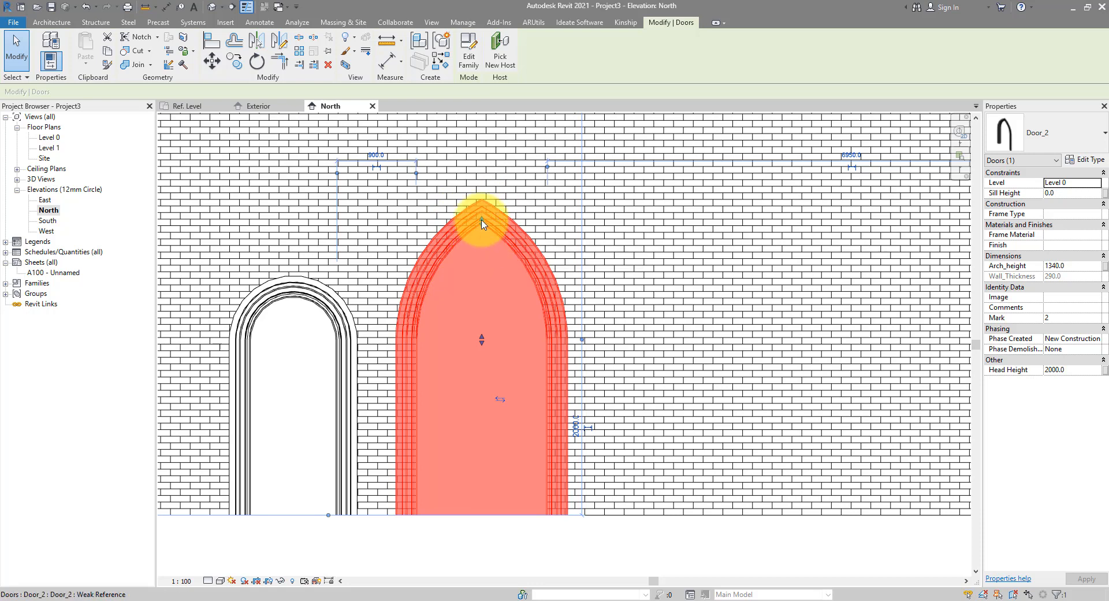
left_click_drag(482, 223, 486, 168)
left_click(550, 562)
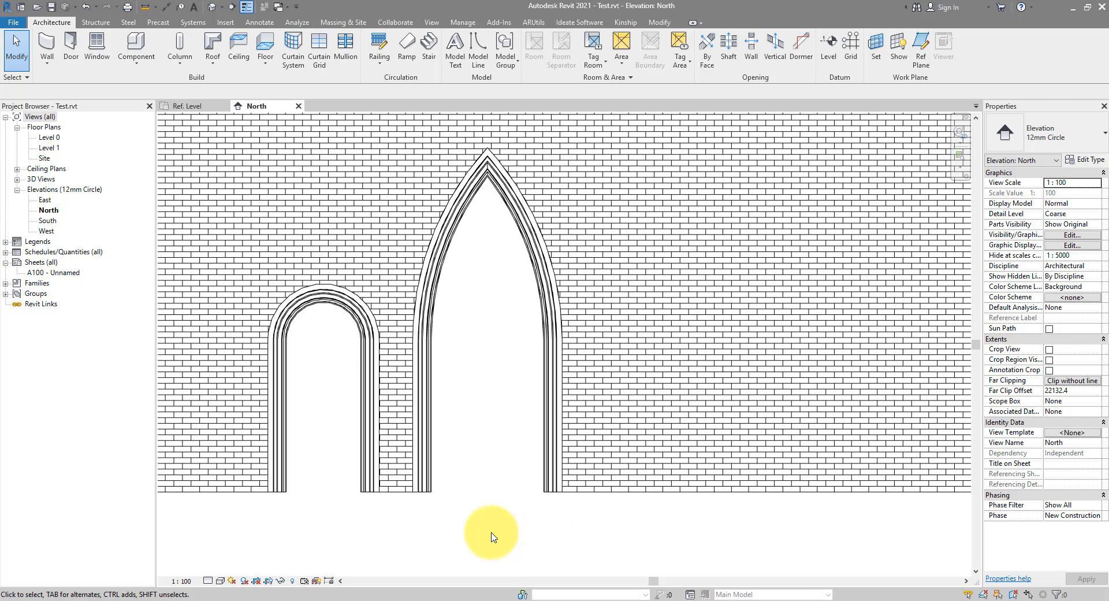
View the arch-type reference image Capture.JPG, return to the project and select the pointed door.
left_click(282, 563)
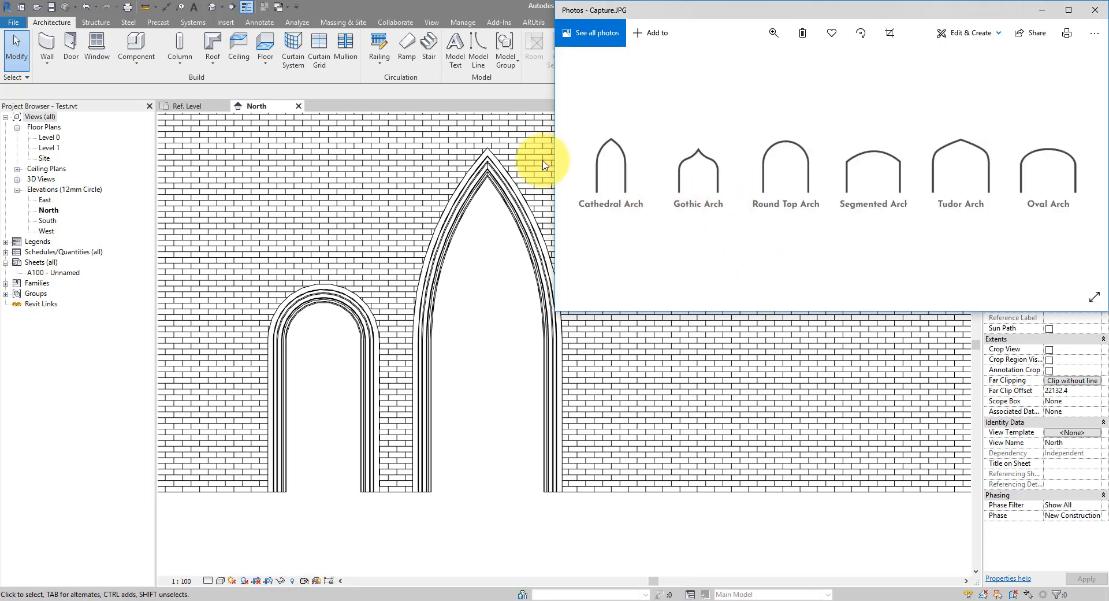
left_click(421, 98)
left_click(478, 167)
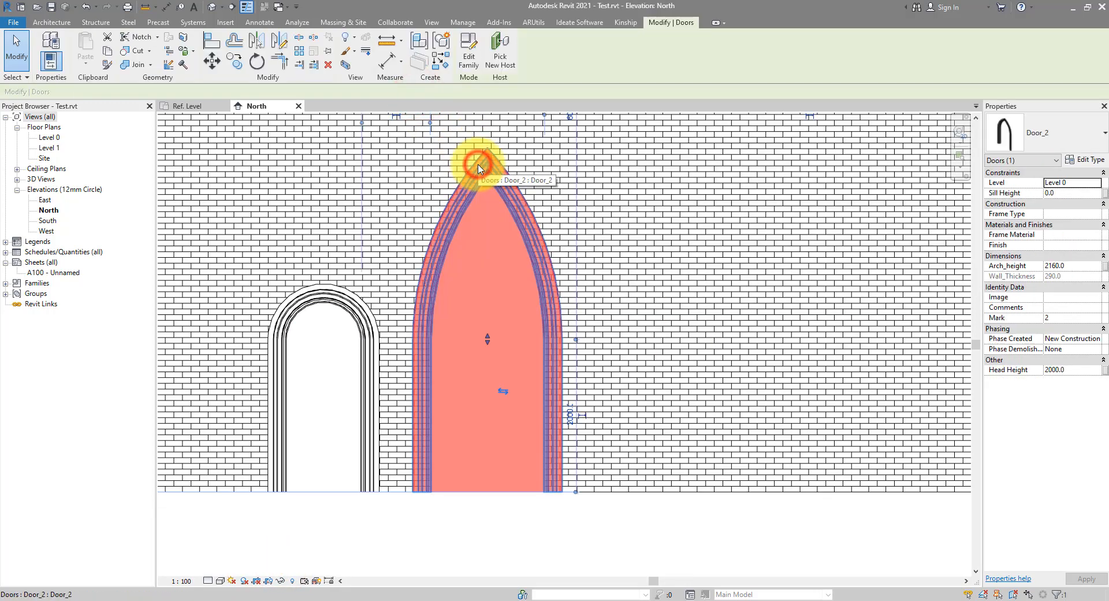
Open the pointed door's family for editing and save it as a new family named Door_3.rfa.
left_click(469, 53)
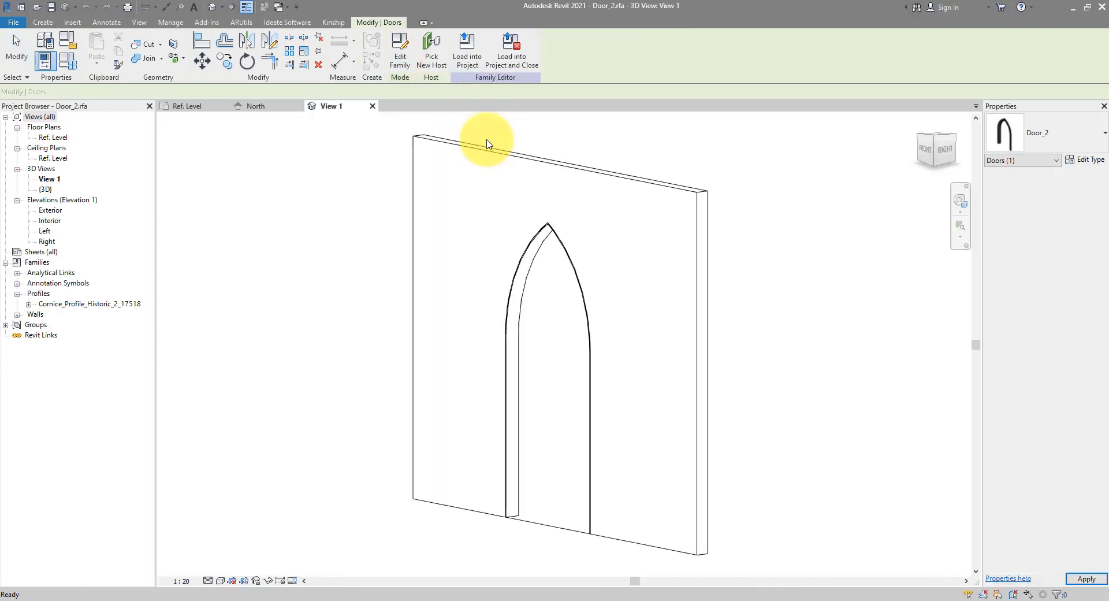
left_click(15, 25)
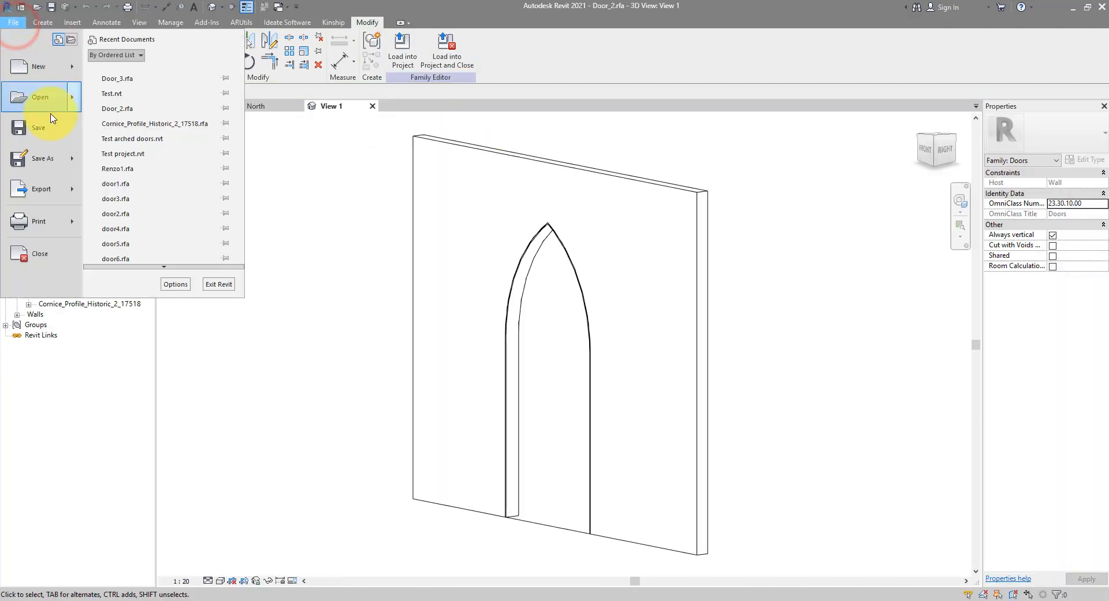
left_click(53, 158)
left_click(123, 153)
left_click(526, 487)
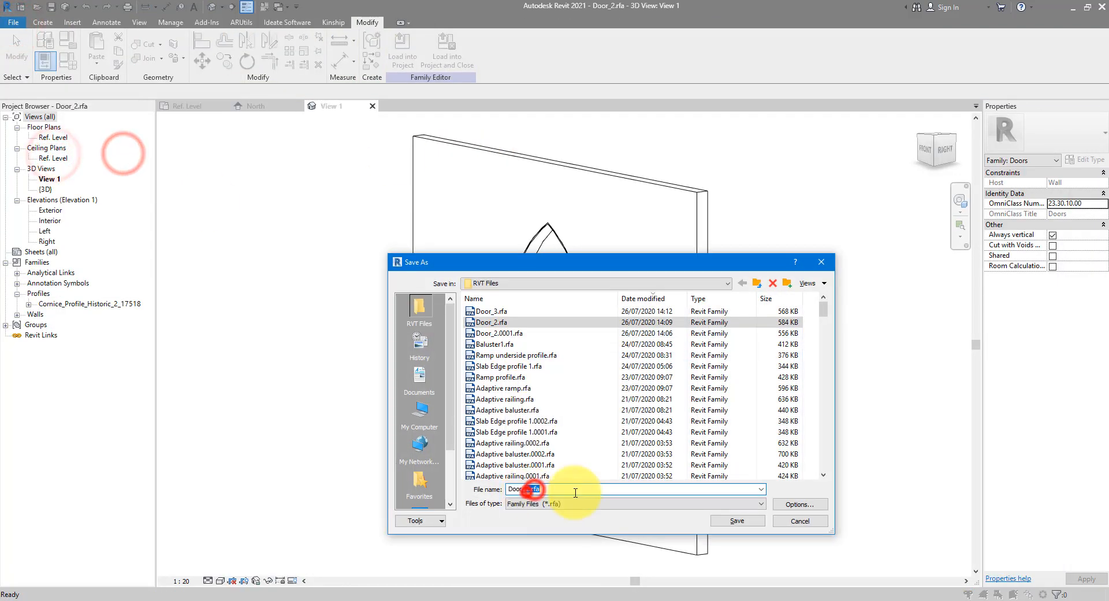
left_click(575, 492)
left_click(545, 312)
Delete the cornice trim that runs around the pointed opening on the far side of the wall.
middle_click_drag(545, 312, 563, 268, "shift")
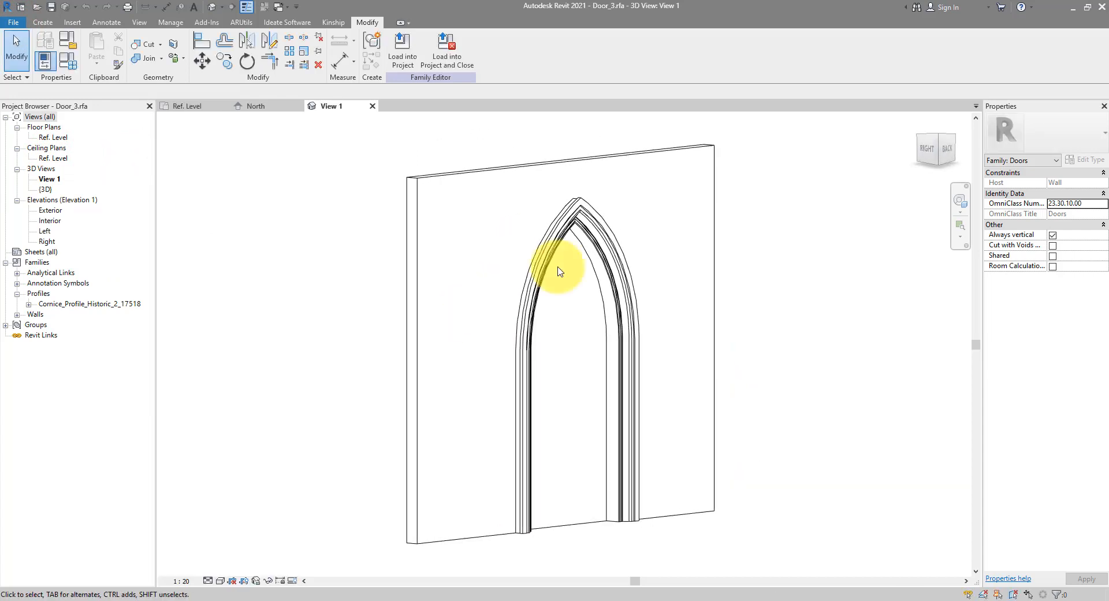
left_click(633, 275)
key("Delete")
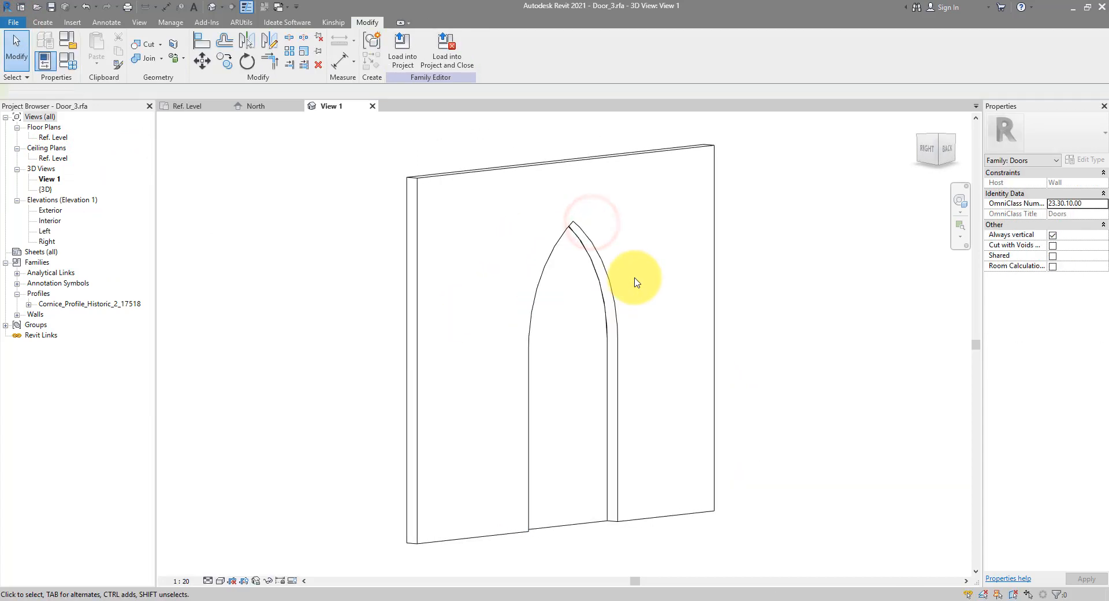
Open the Exterior elevation and temporarily hide the host wall.
double_click(52, 210)
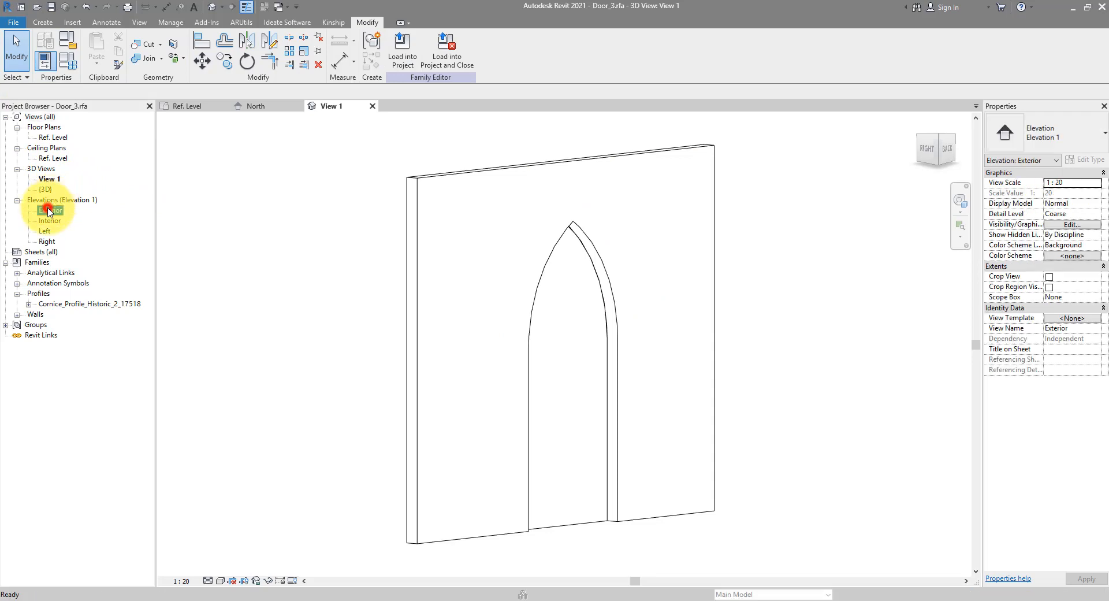
scroll(527, 249, "up", 1)
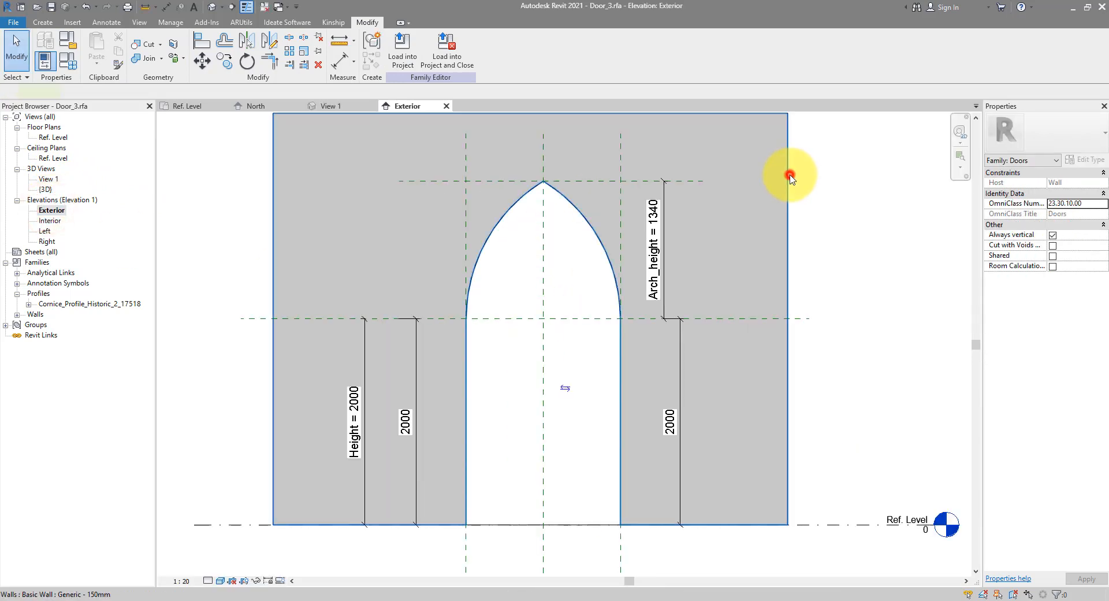
left_click(787, 173)
key("h")
key("h")
middle_click_drag(757, 210, 750, 215)
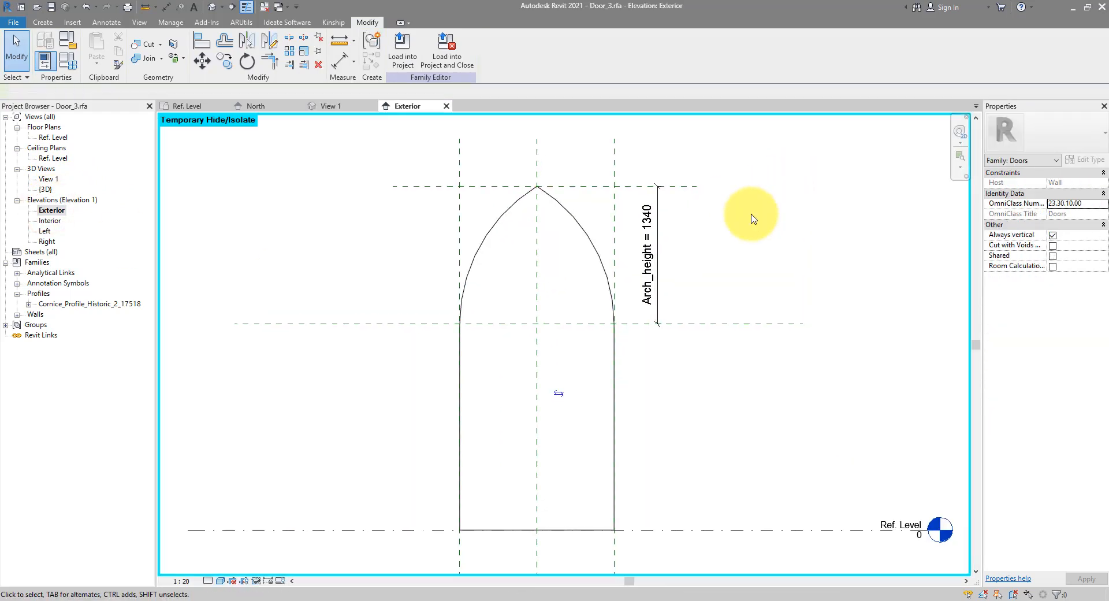
Draw three reference planes through the arch: one horizontal between springing line and apex, and one vertical on each side of the centre plane.
left_click(605, 246)
left_click(606, 224)
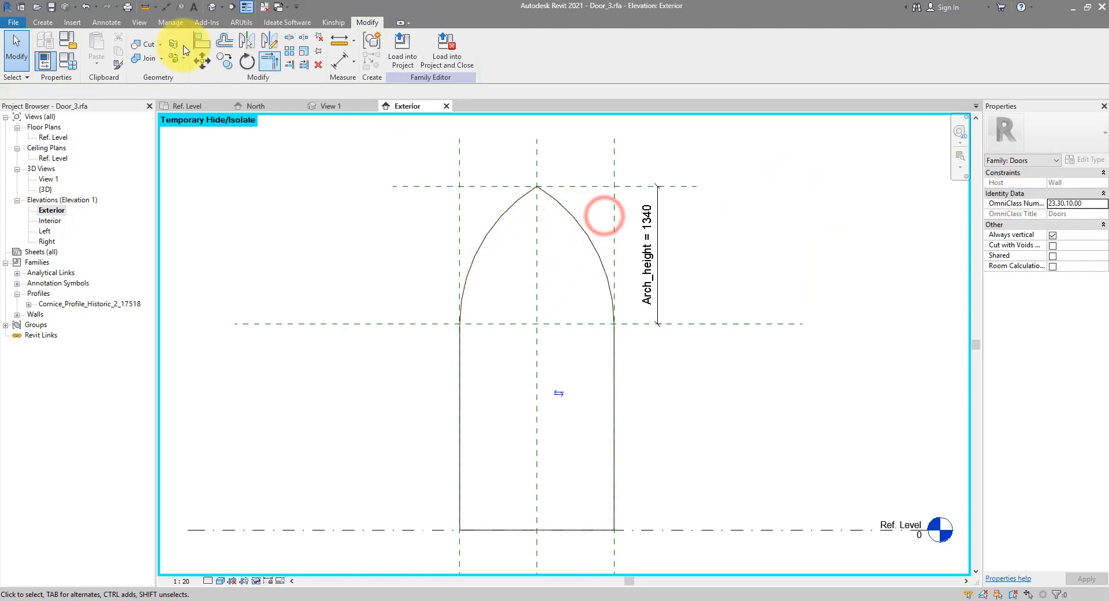
left_click(52, 23)
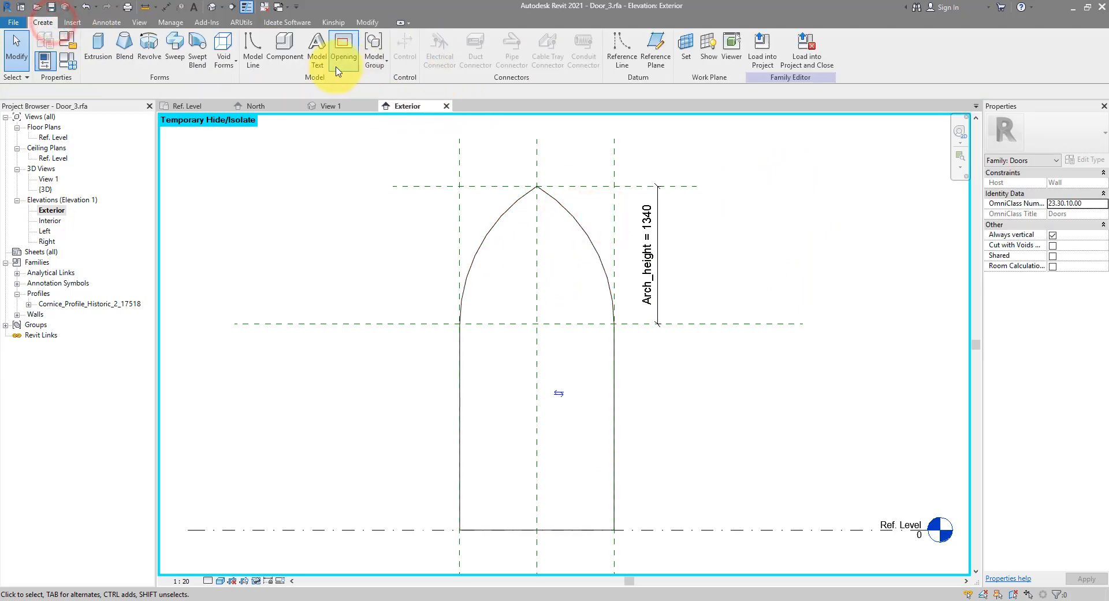
left_click(657, 62)
left_click(426, 249)
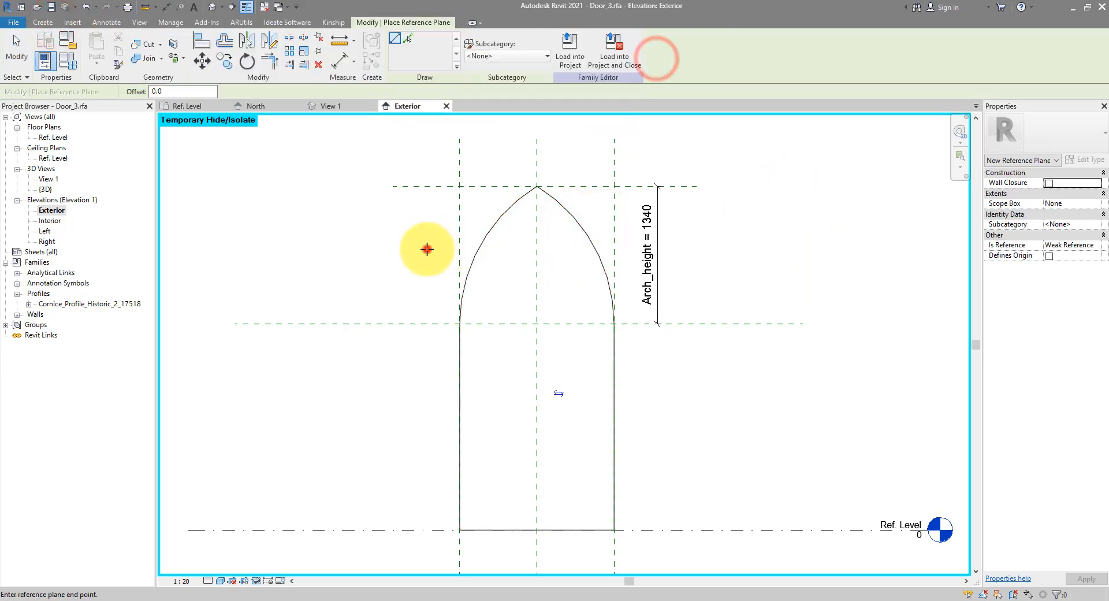
left_click(710, 253)
left_click(496, 158)
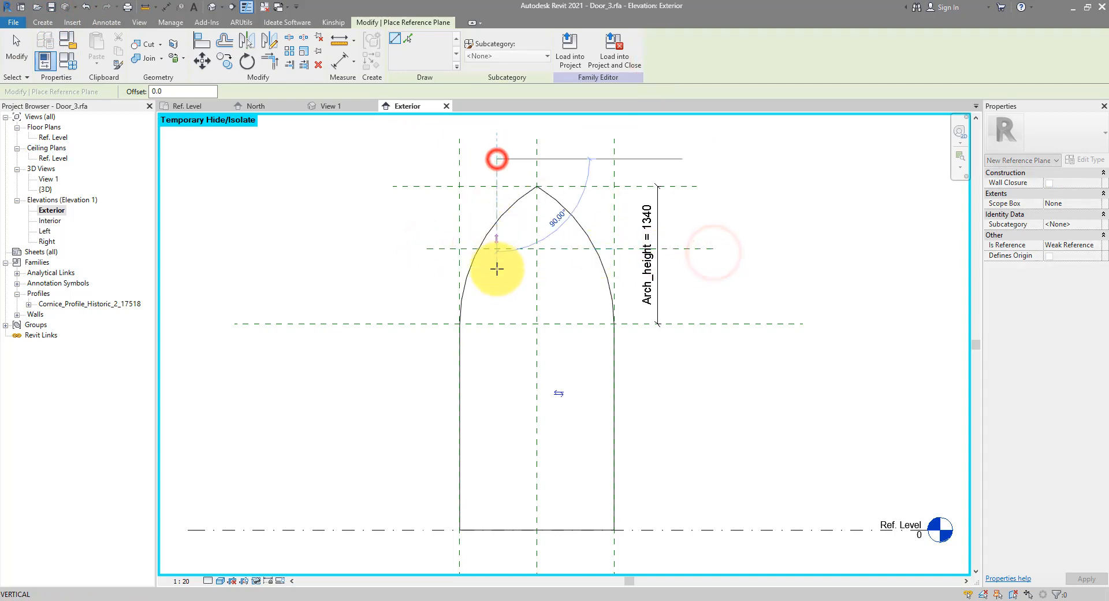
left_click(497, 342)
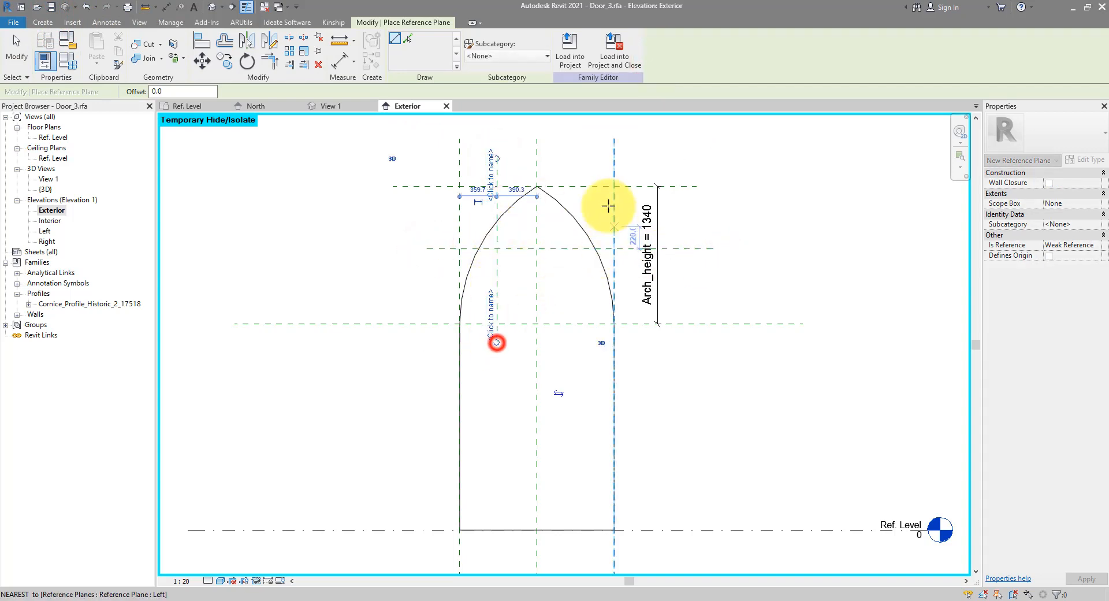
left_click(577, 157)
left_click(577, 335)
key("Escape")
key("Escape")
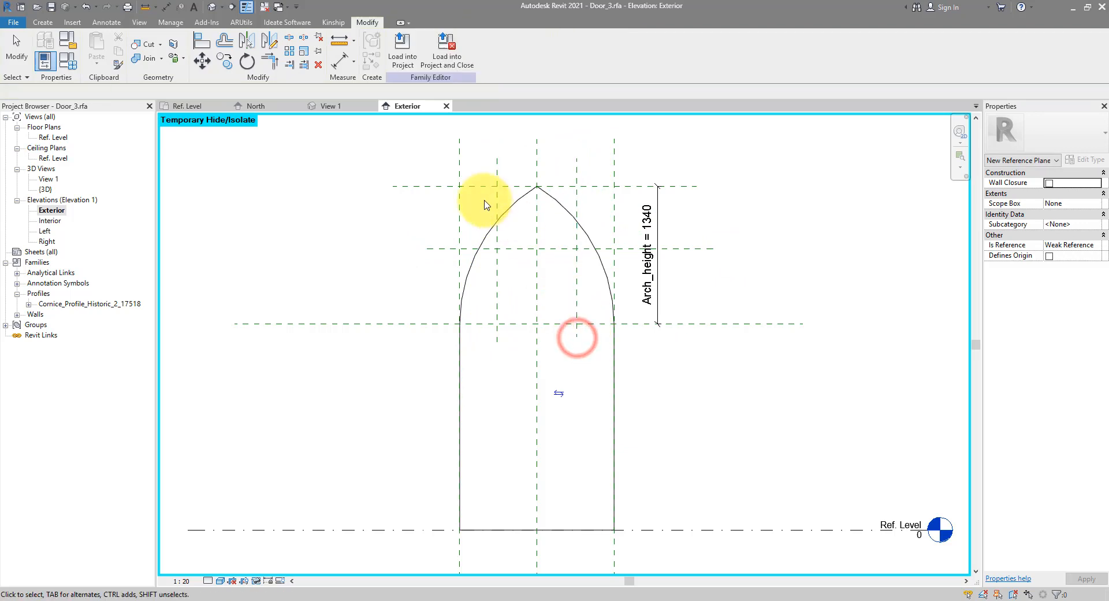
Dimension the left jamb, left intermediate and centre reference planes and make the two spacings equal.
left_click(166, 7)
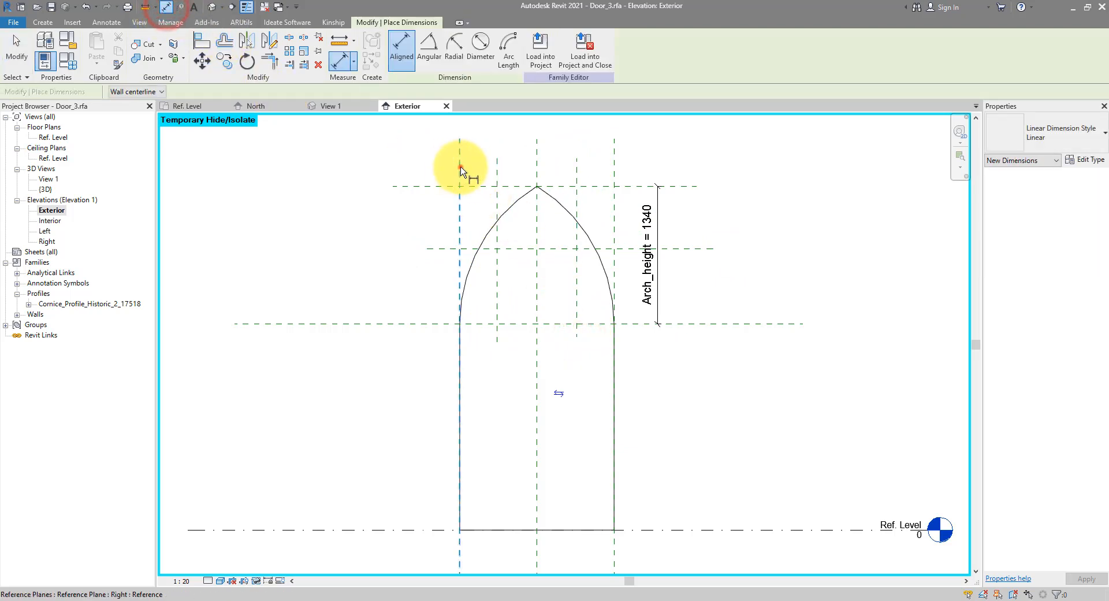
left_click(459, 169)
left_click(496, 168)
left_click(537, 169)
left_click(516, 168)
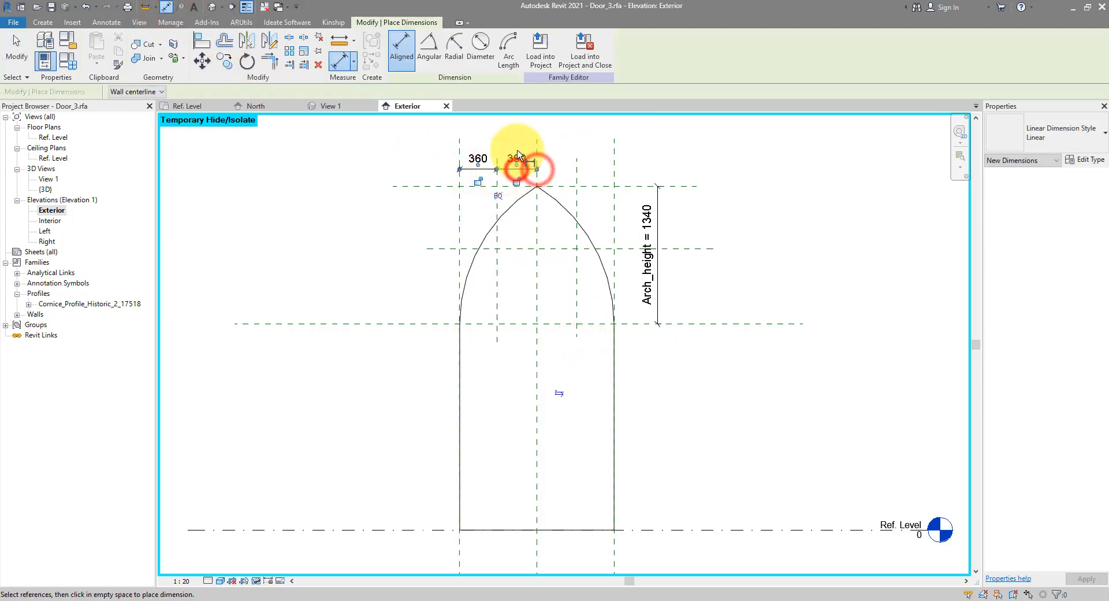
left_click(499, 199)
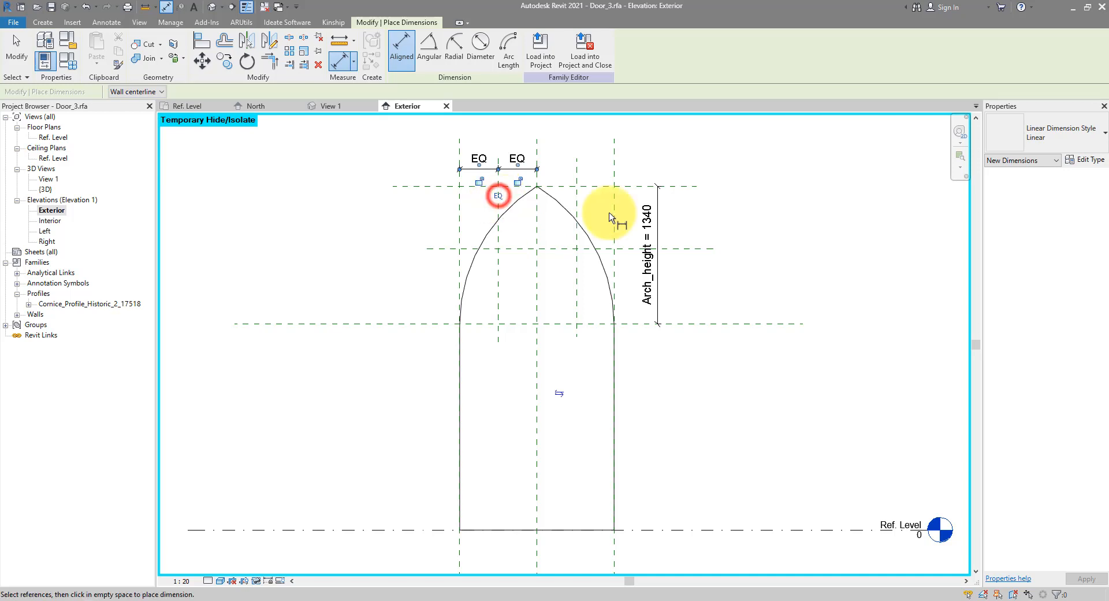
Dimension the centre, right intermediate and right jamb reference planes and make the two spacings equal.
left_click(537, 144)
left_click(577, 165)
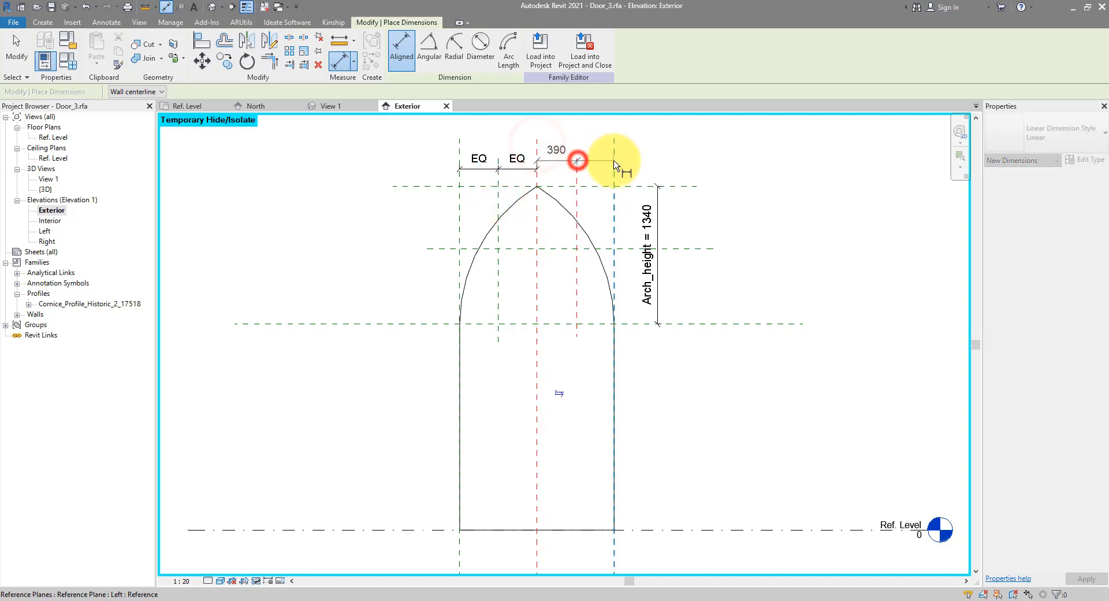
left_click(614, 166)
left_click(604, 168)
left_click(576, 143)
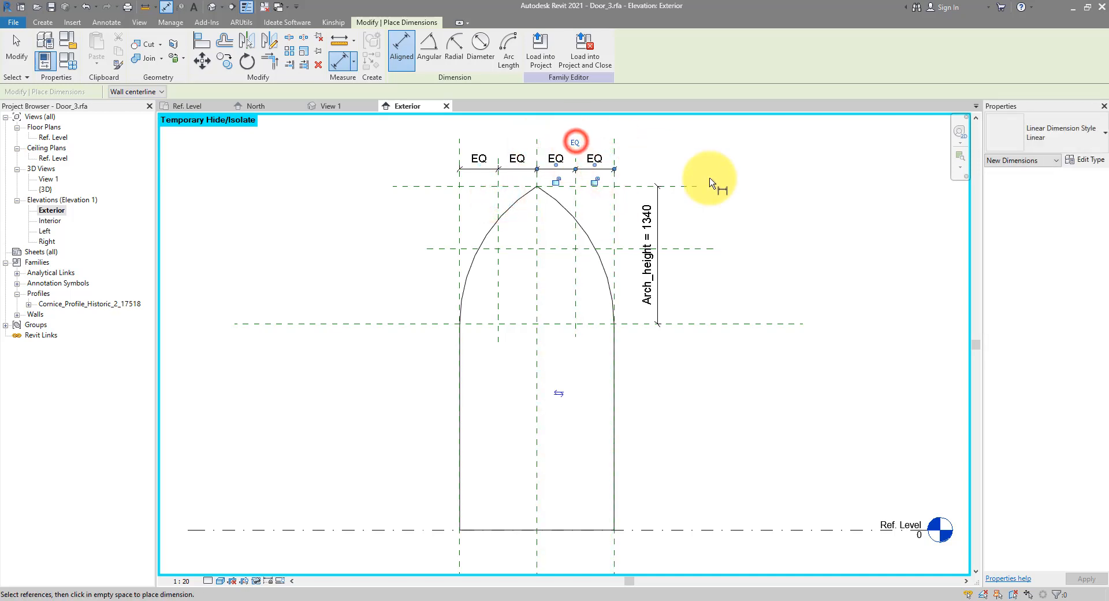
Dimension the apex, intermediate and springing reference planes vertically with equal spacing, centring the middle plane within the arch height.
left_click(441, 186)
left_click(442, 248)
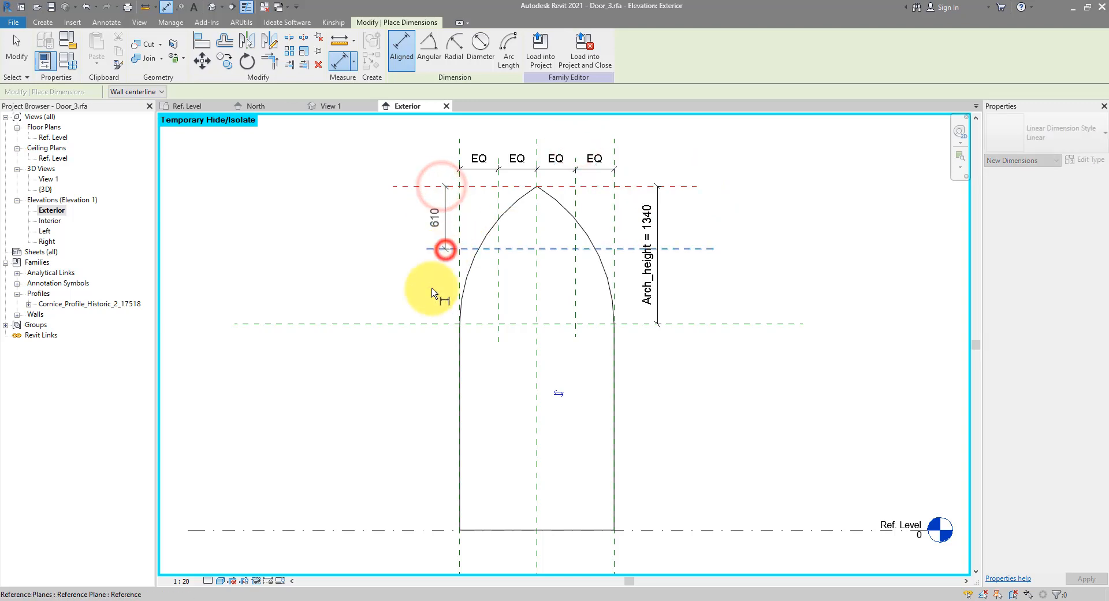
left_click(429, 291)
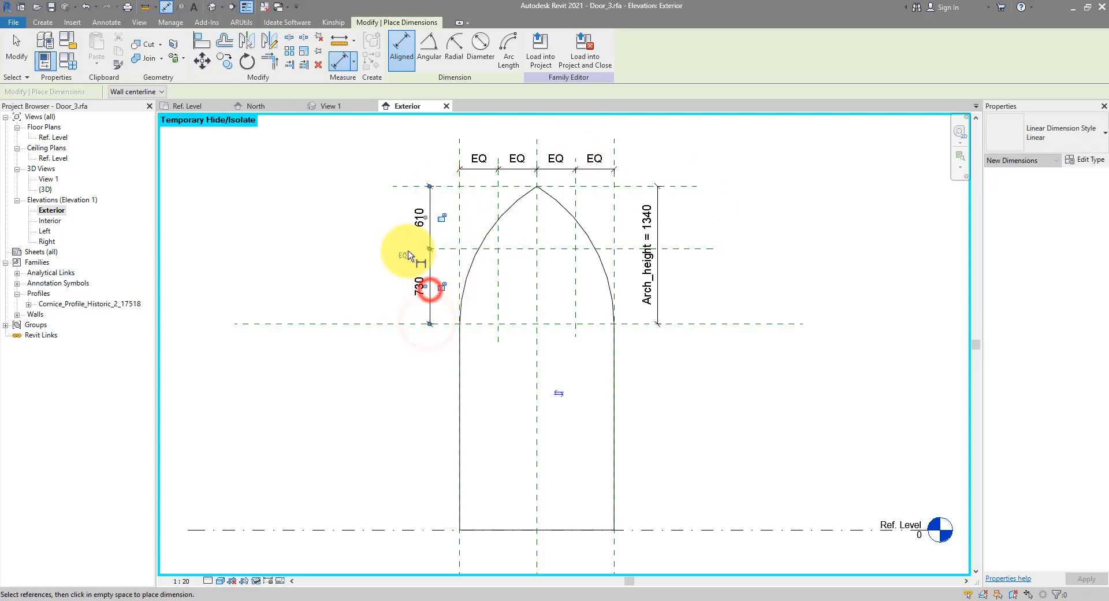
left_click(403, 253)
key("Escape")
key("Escape")
left_click(520, 255)
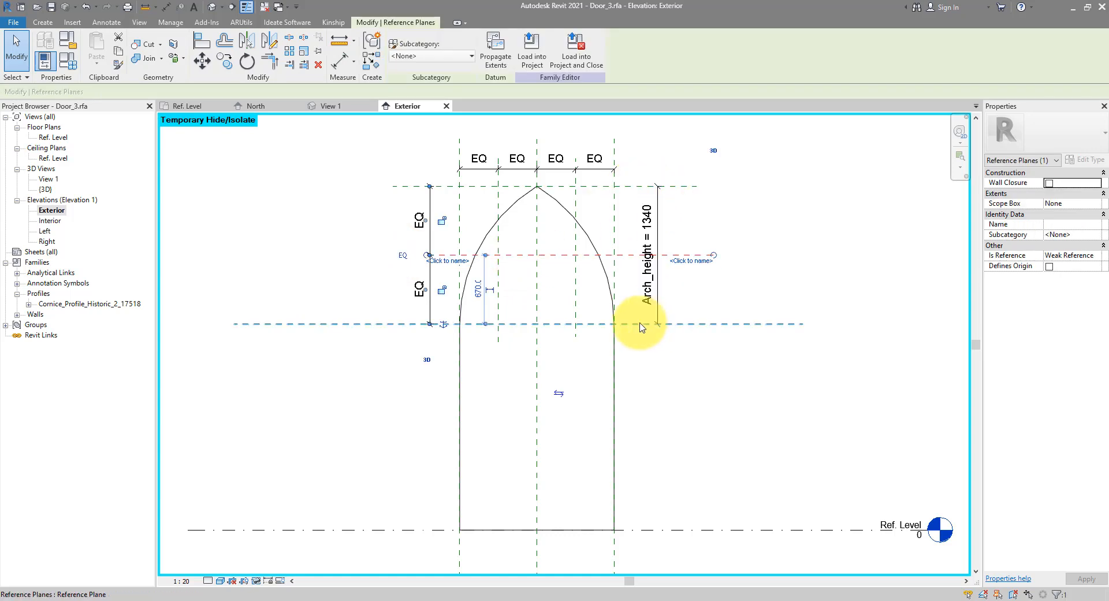
left_click(686, 355)
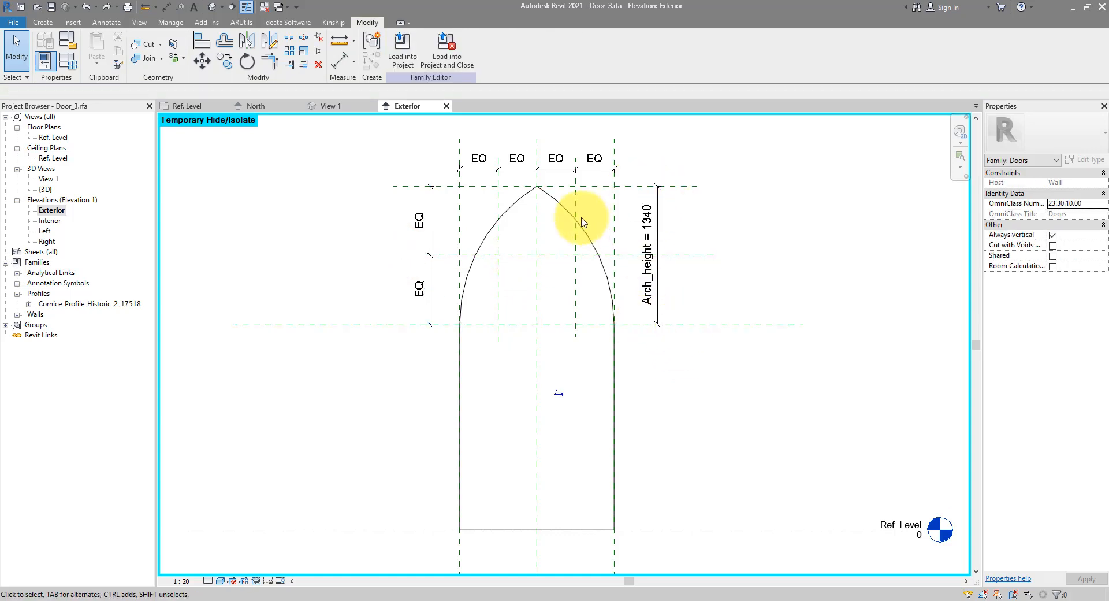
Edit the opening cut's sketch and delete the two curves forming the pointed arch.
left_click(556, 205)
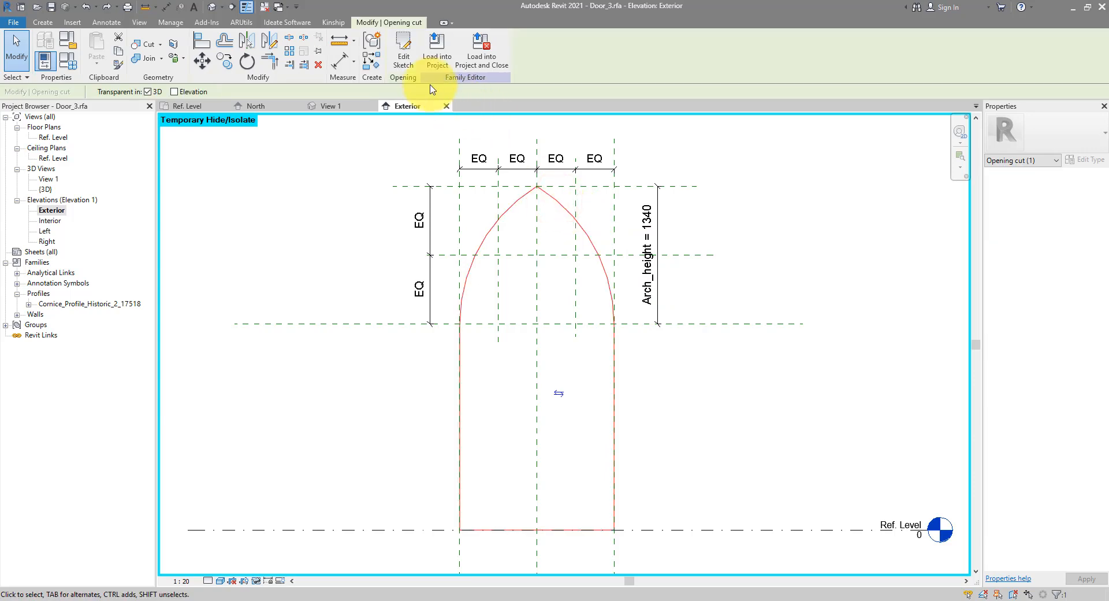
left_click(402, 62)
left_click_drag(673, 152, 574, 263)
key("Delete")
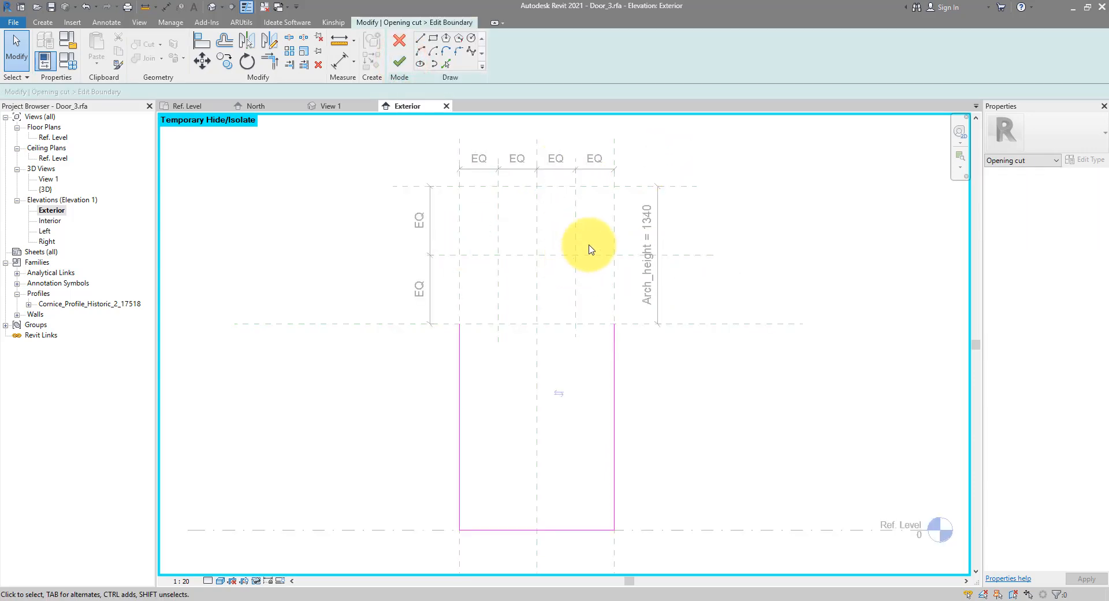
Sketch the left half of an ogee arch with two tangent arcs, from the left jamb through the intermediate plane intersection to the apex.
scroll(586, 245, "up", 2)
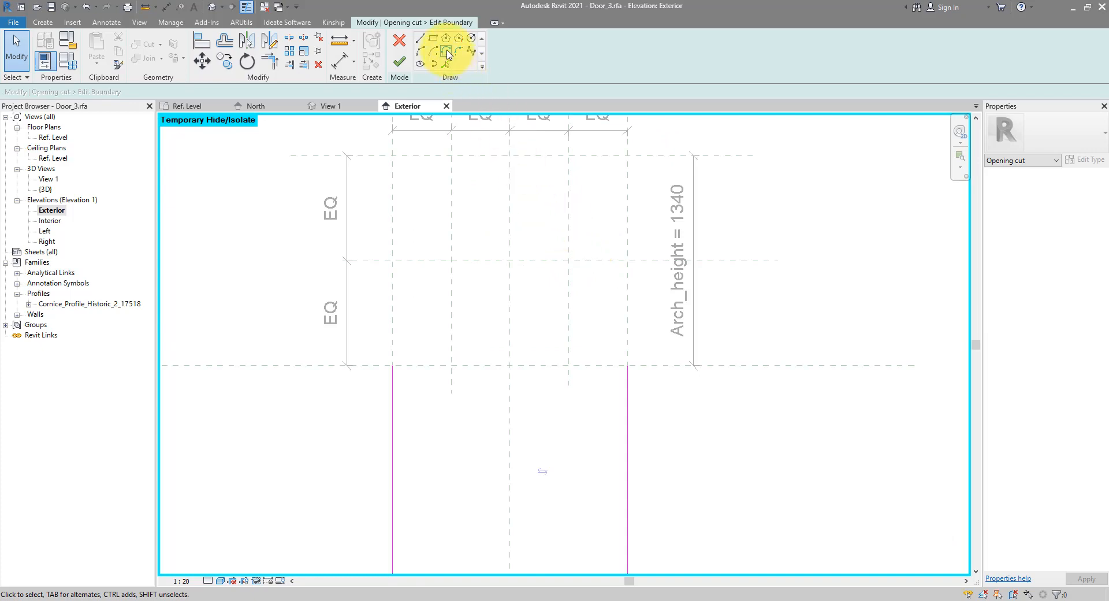
left_click(447, 53)
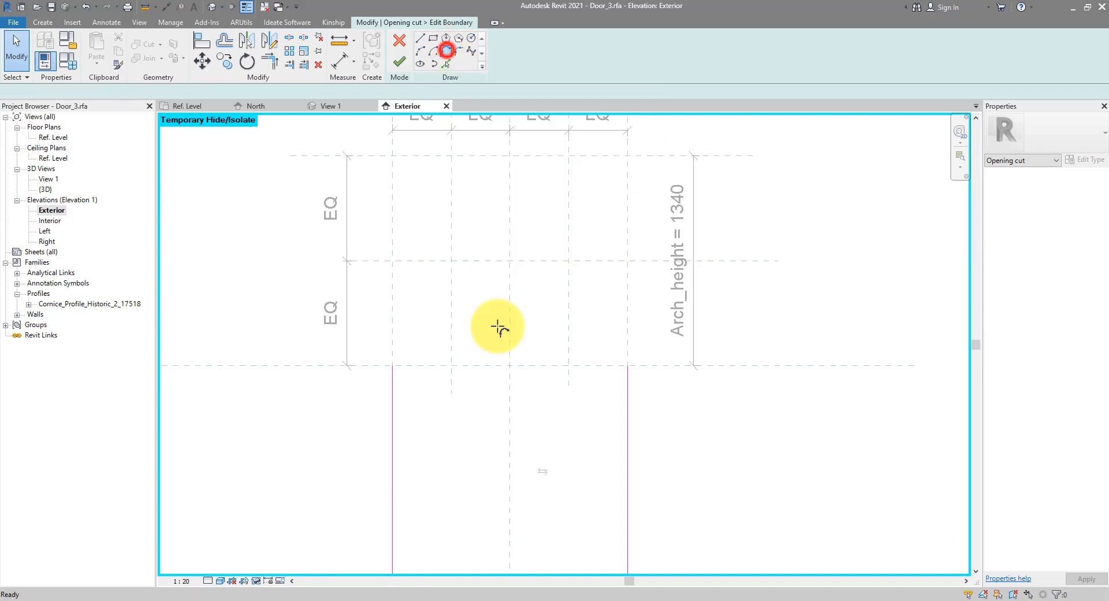
left_click(392, 365)
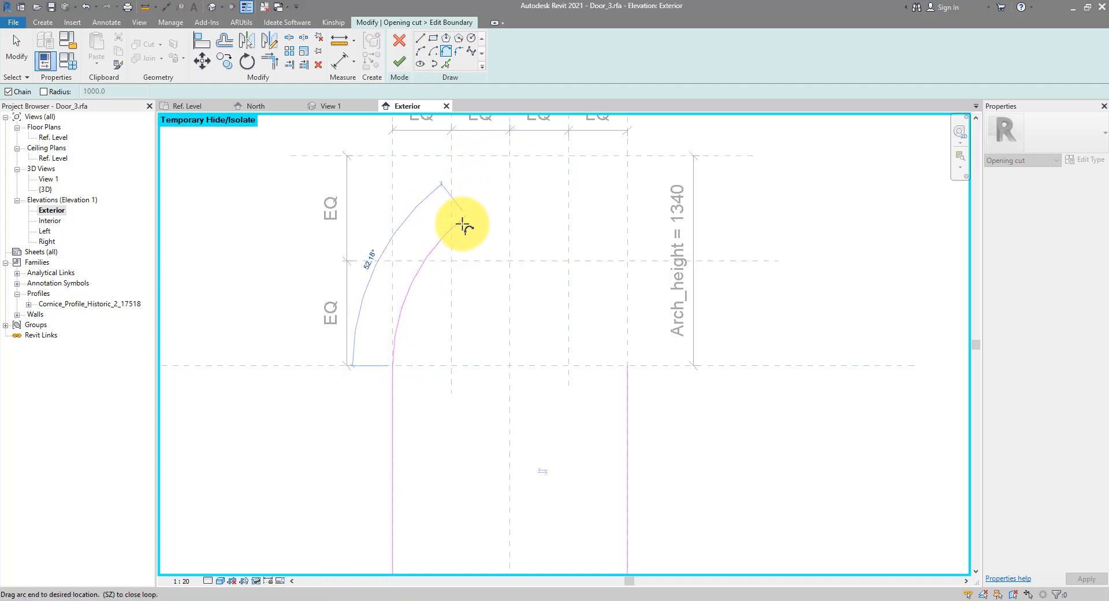
left_click(451, 261)
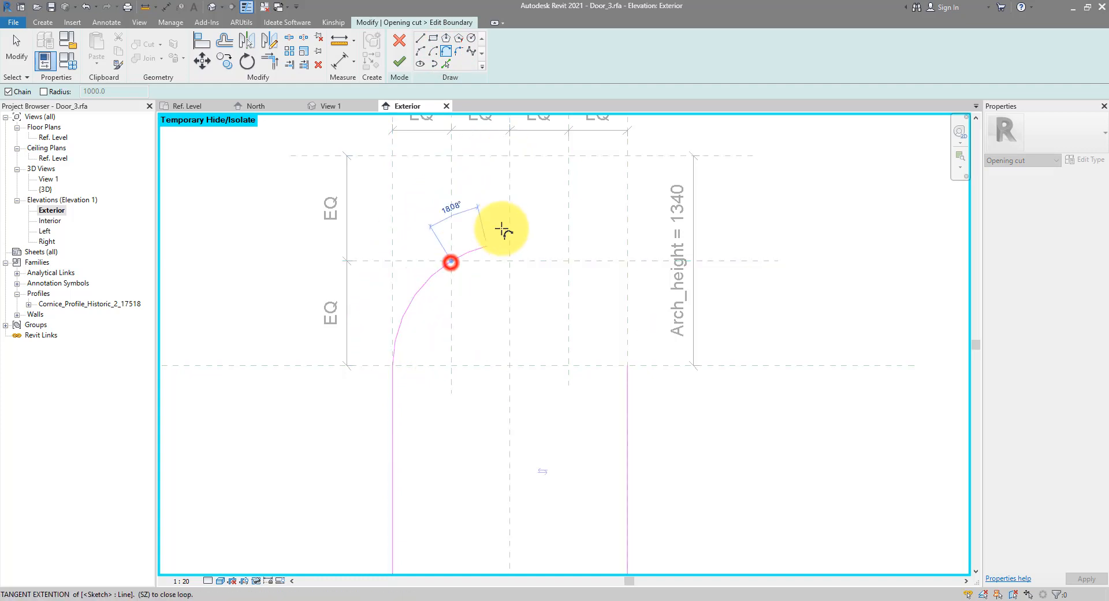
scroll(495, 231, "up", 2)
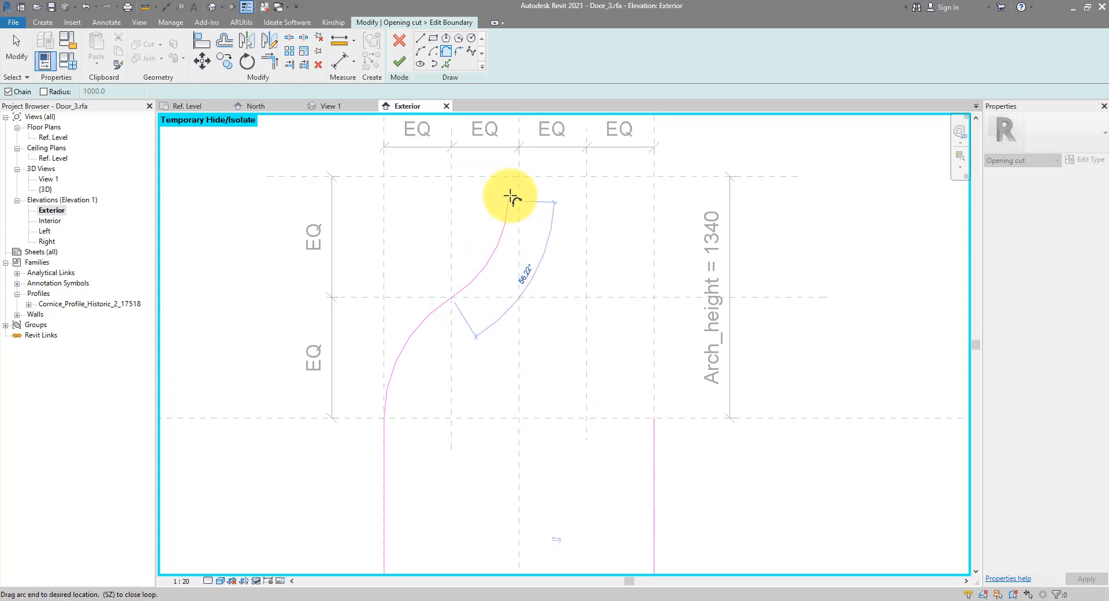
left_click(519, 178)
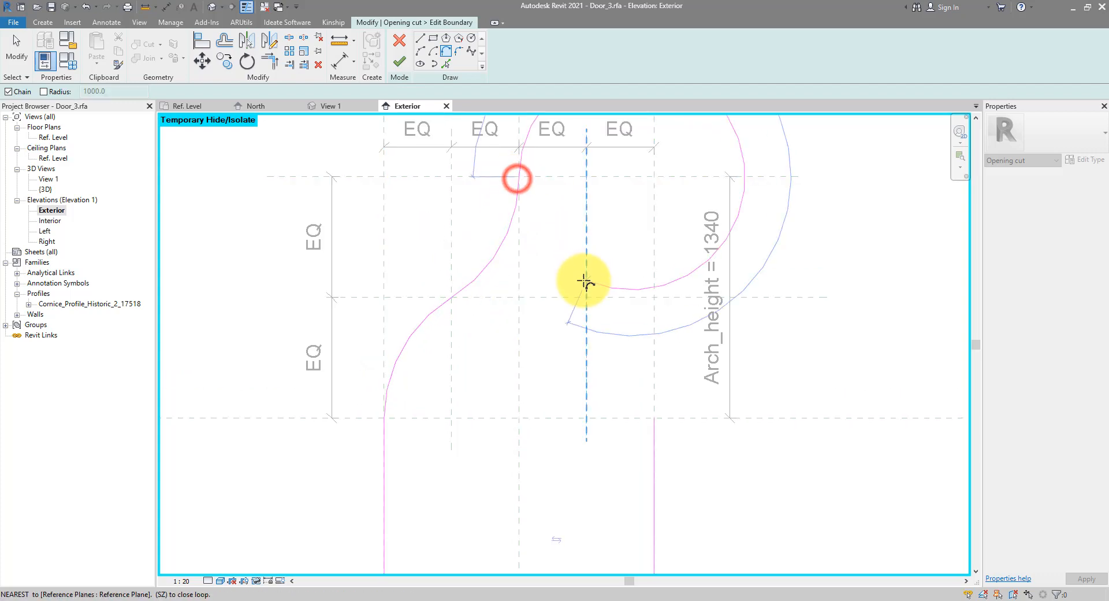
key("Escape")
Sketch the right half of the ogee arch with two tangent arcs from the right jamb through the intermediate plane intersection to the apex.
left_click(654, 417)
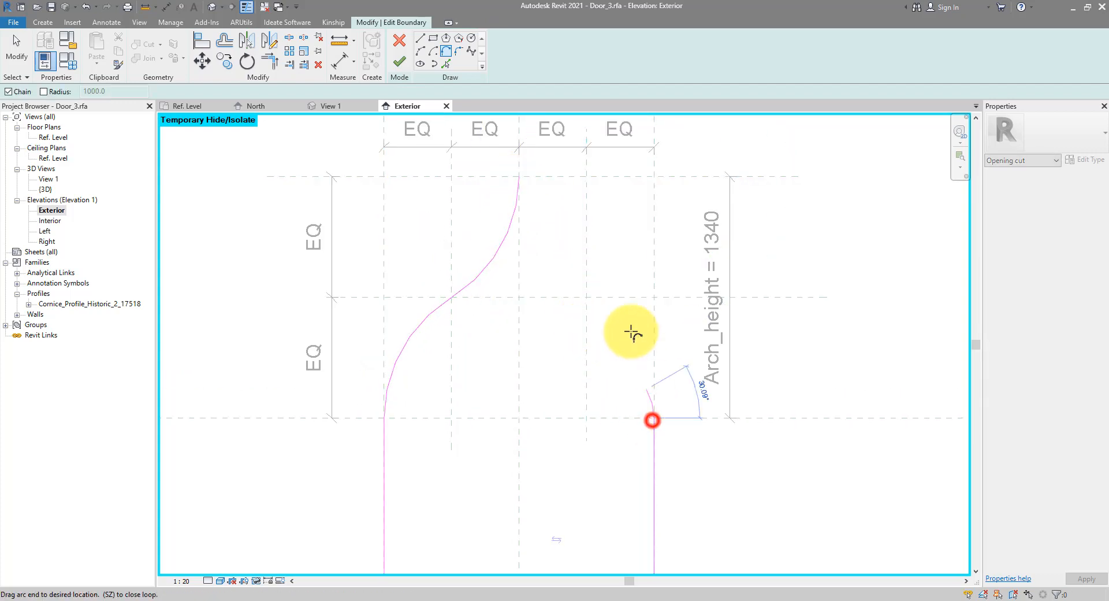
left_click(588, 299)
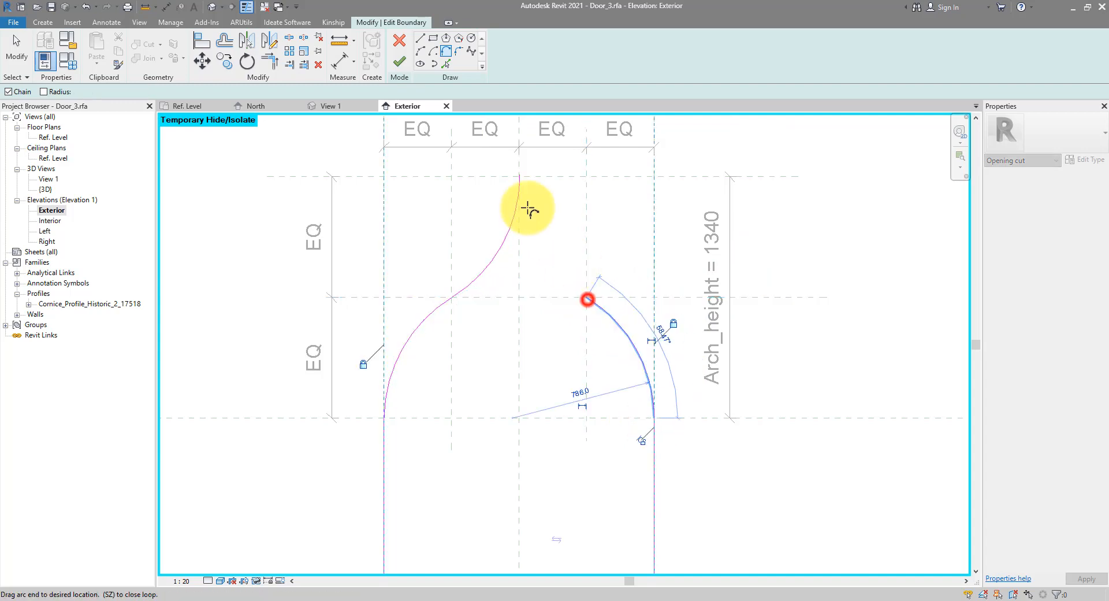
left_click(518, 178)
key("Escape")
key("Escape")
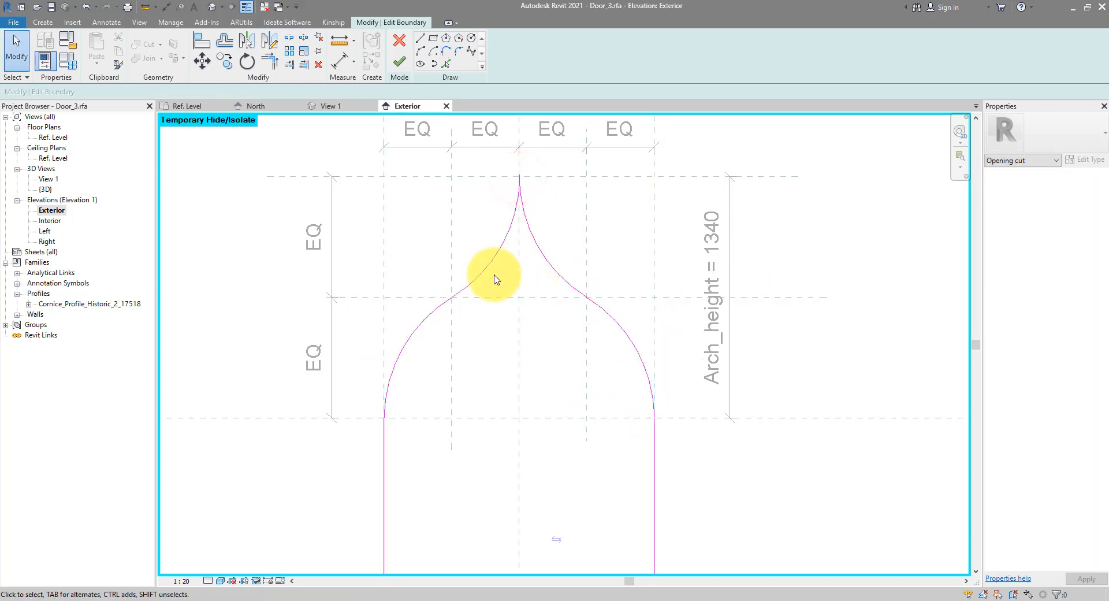
Lock the tangent join between the upper and lower left arcs of the ogee arch at the intermediate plane.
left_click(488, 272)
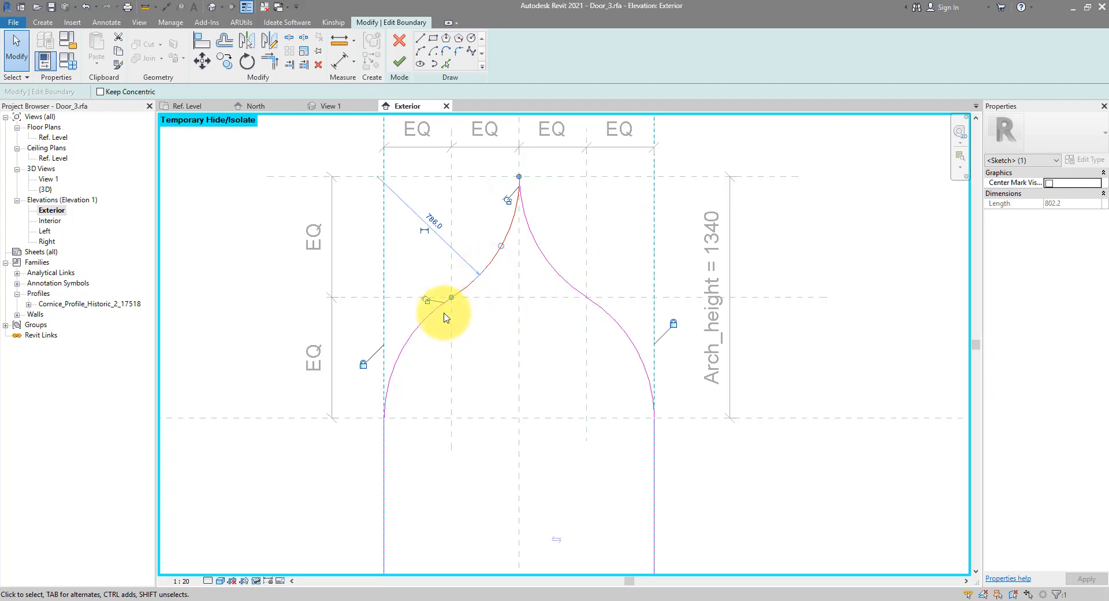
scroll(434, 301, "up", 3)
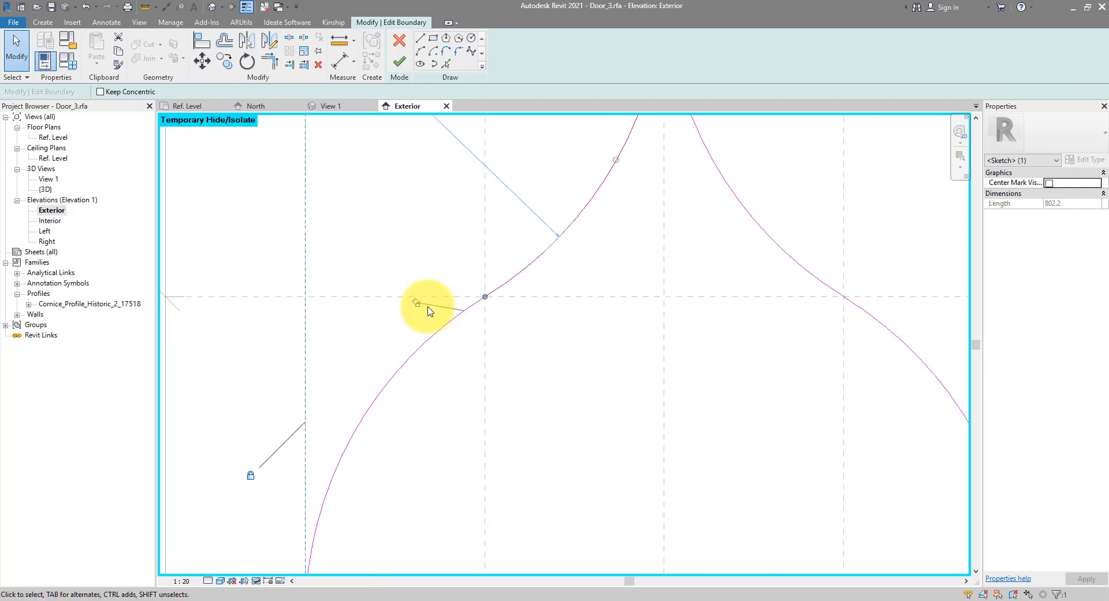
left_click(415, 303)
scroll(442, 324, "down", 5)
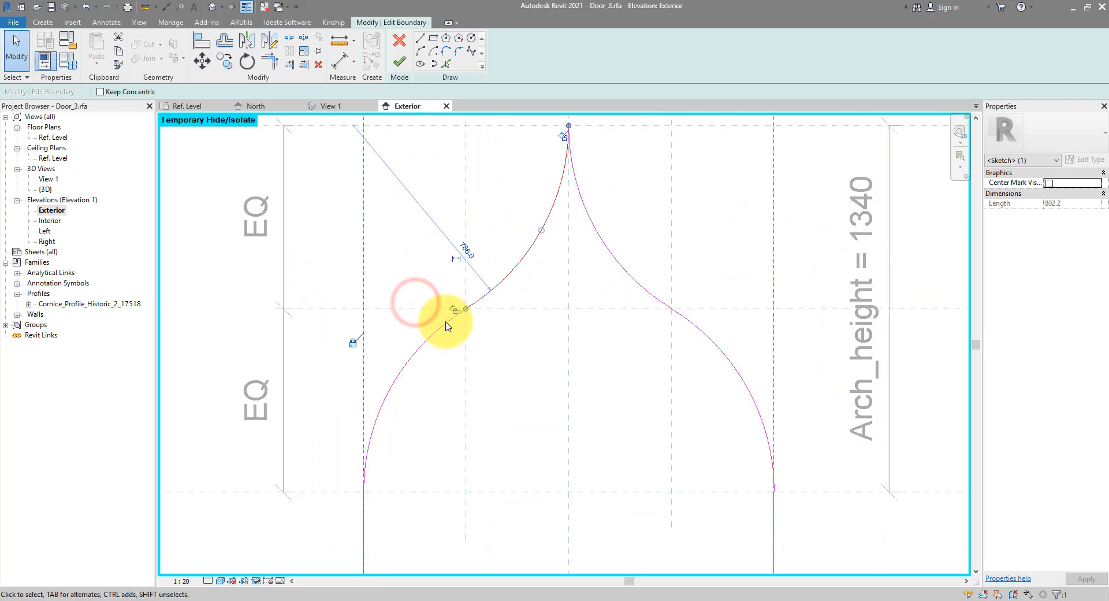
scroll(465, 309, "up", 3)
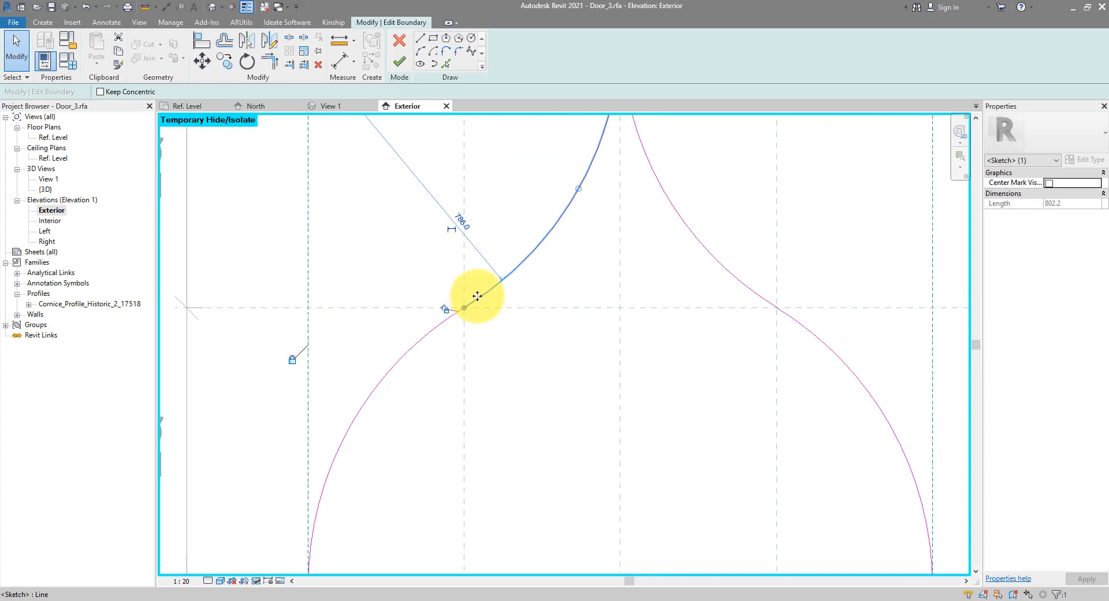
left_click(453, 315)
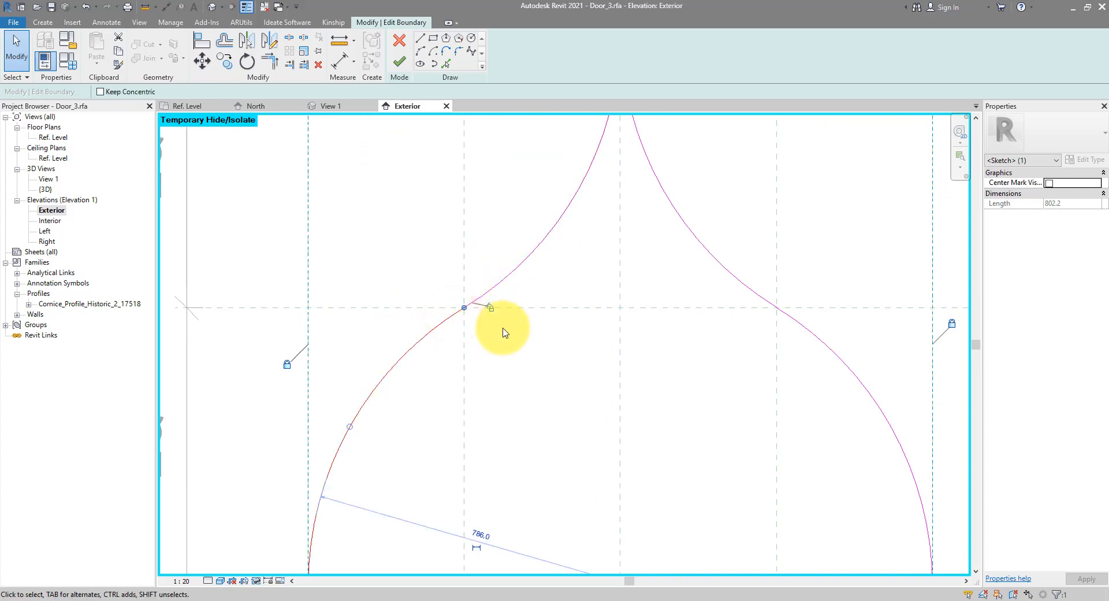
scroll(507, 332, "down", 3)
middle_click_drag(628, 330, 530, 342)
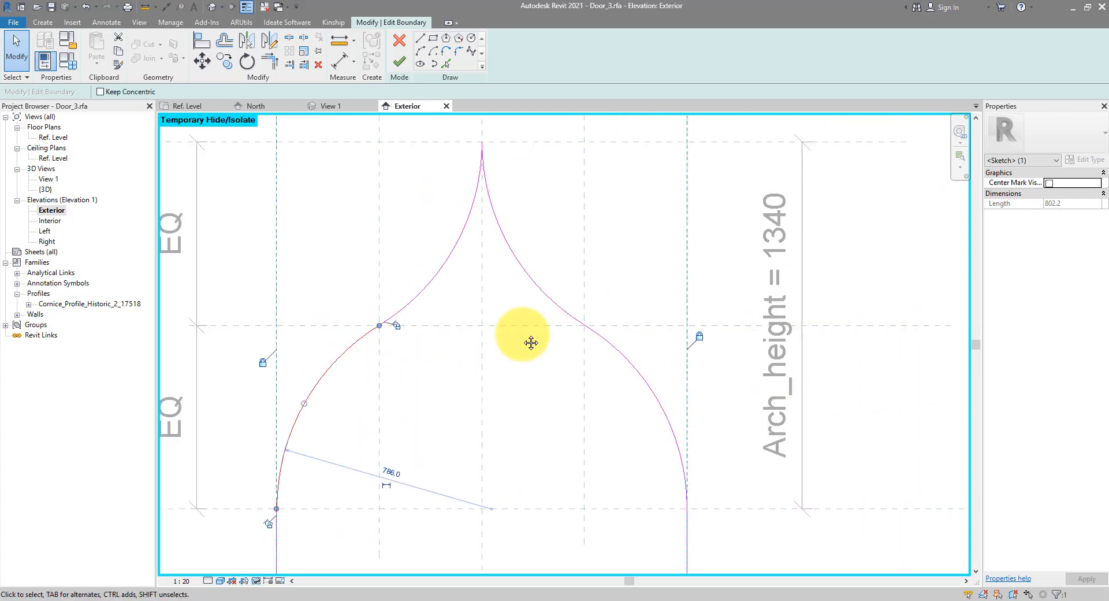
Select the upper right arc of the ogee arch for locking its tangent join with the lower right arc.
left_click(546, 295)
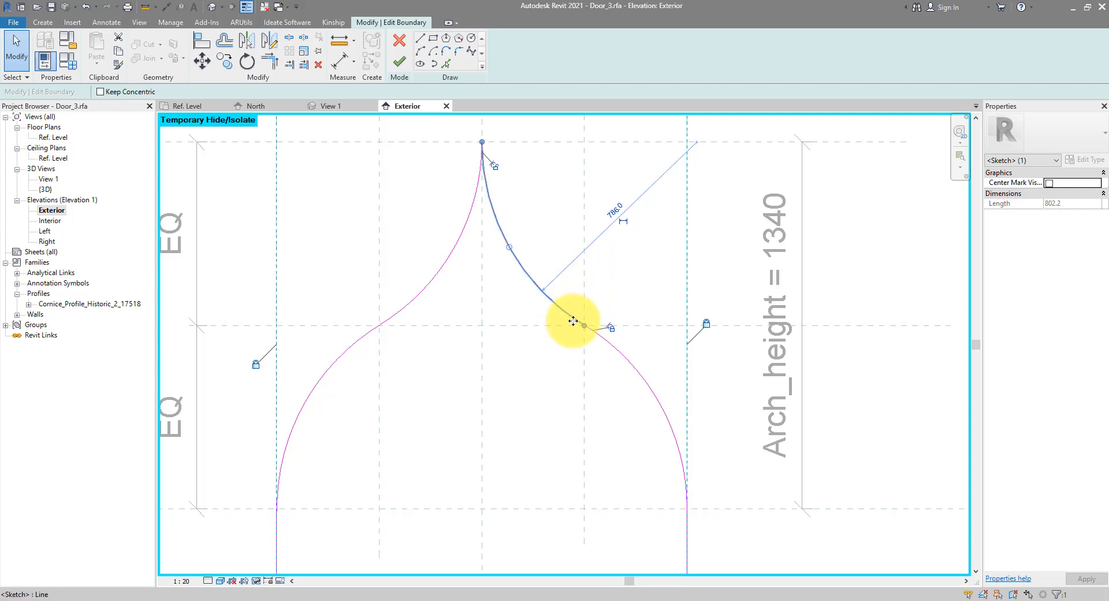
Finish the boundary sketch of the arched opening cut.
scroll(621, 291, "down", 5)
middle_click_drag(639, 240, 604, 246)
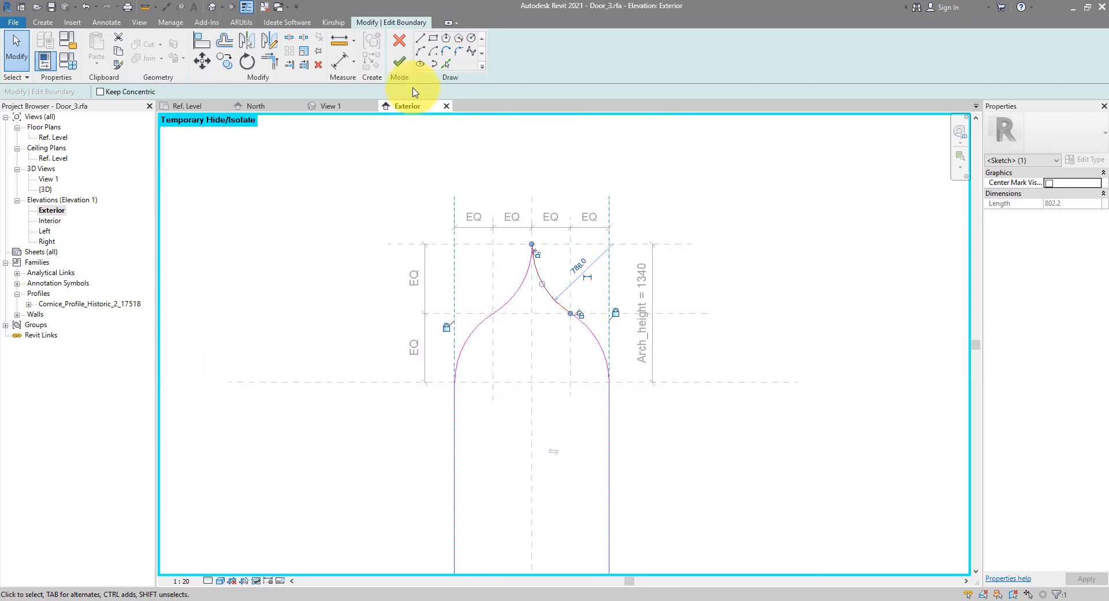
left_click(400, 62)
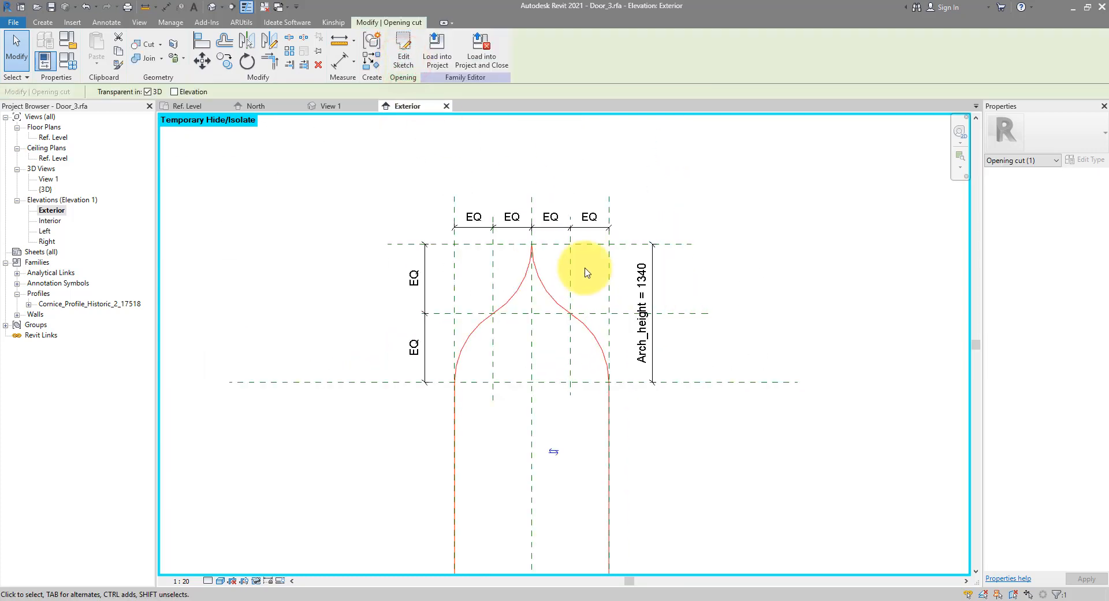
Move the reference plane at the arch's apex up so that Arch_height becomes 1380.
scroll(609, 276, "up", 2)
left_click(635, 228)
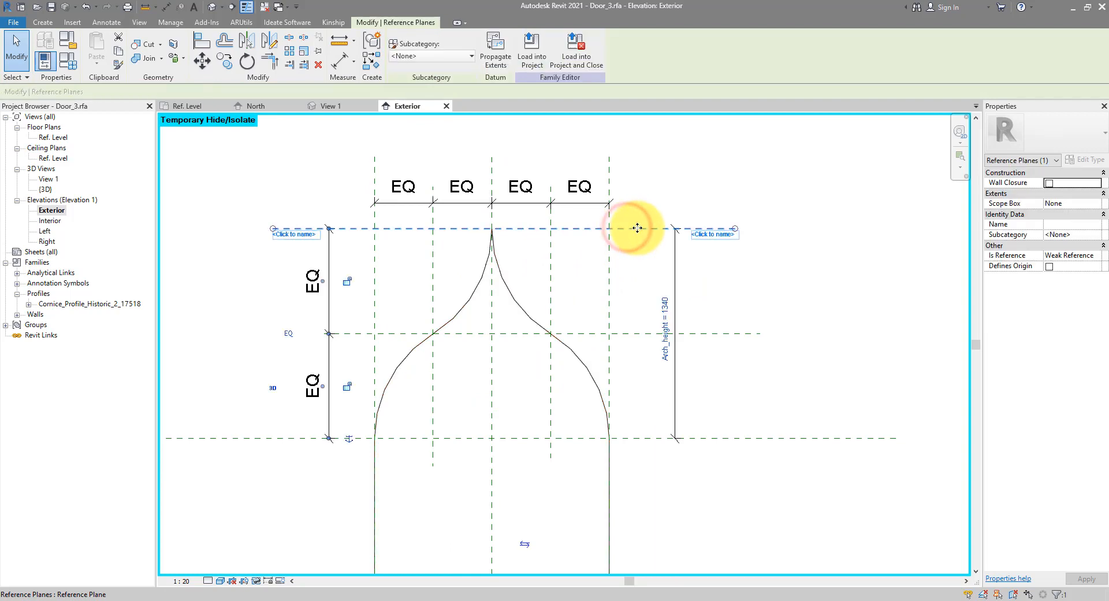
left_click_drag(638, 281, 532, 223)
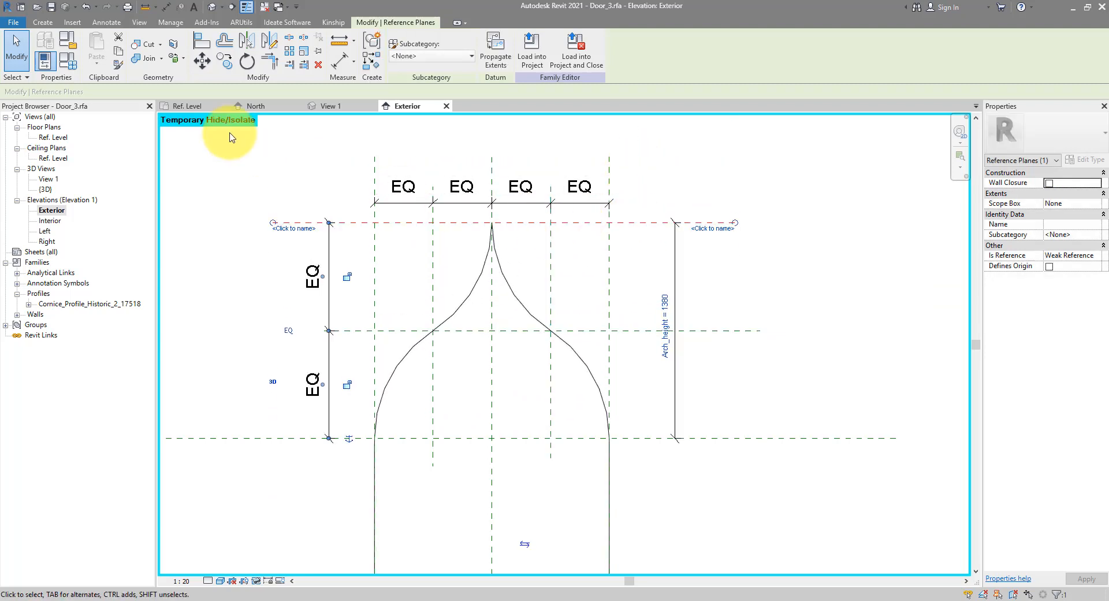
Test the arched opening with a smaller door Width in the family types, and undo the change.
left_click(75, 63)
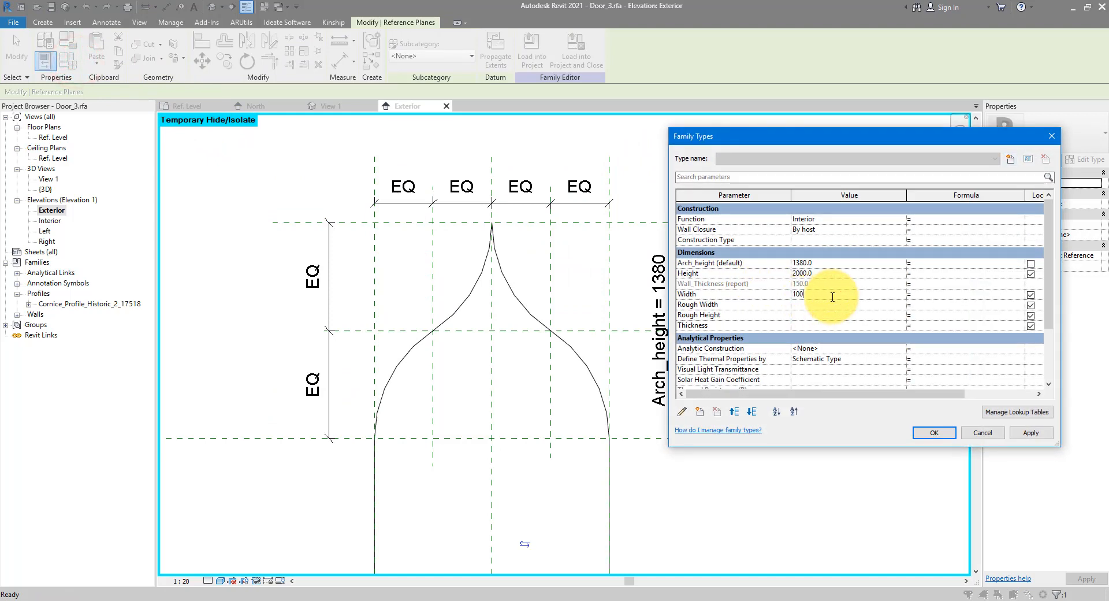
key("Return")
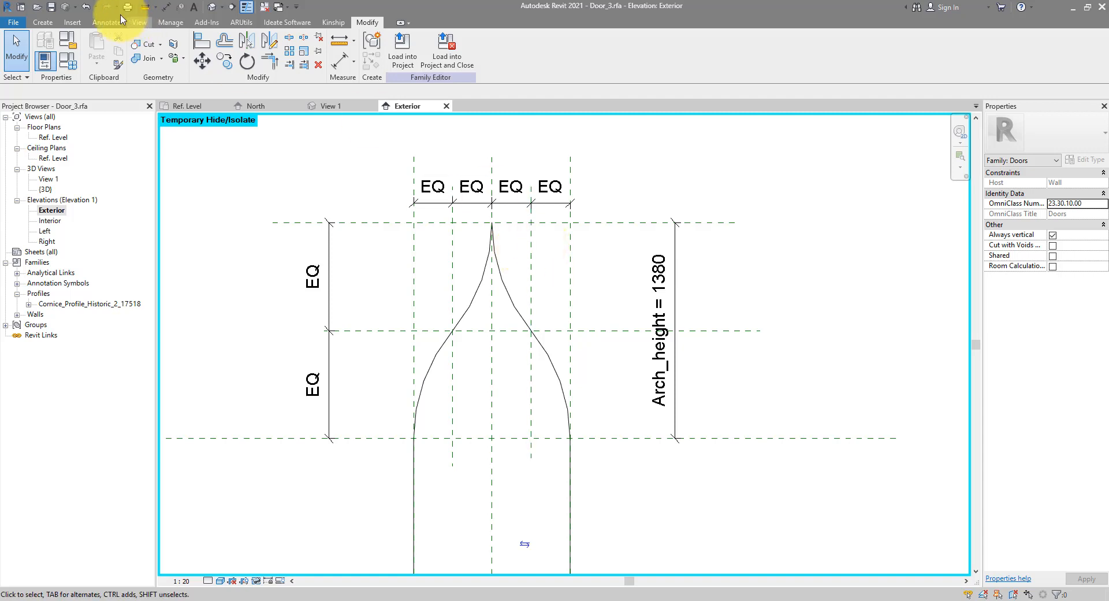
left_click(86, 7)
Reset the temporary hide/isolate in the Exterior elevation to bring back the wall and all dimensions.
scroll(525, 297, "down", 3)
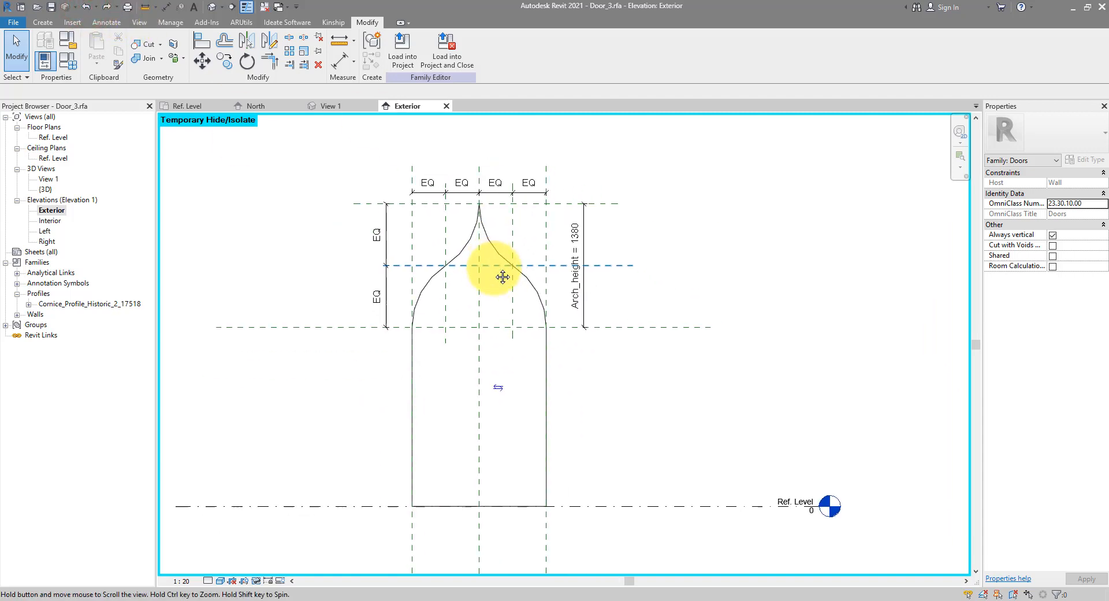
left_click(254, 580)
left_click(259, 572)
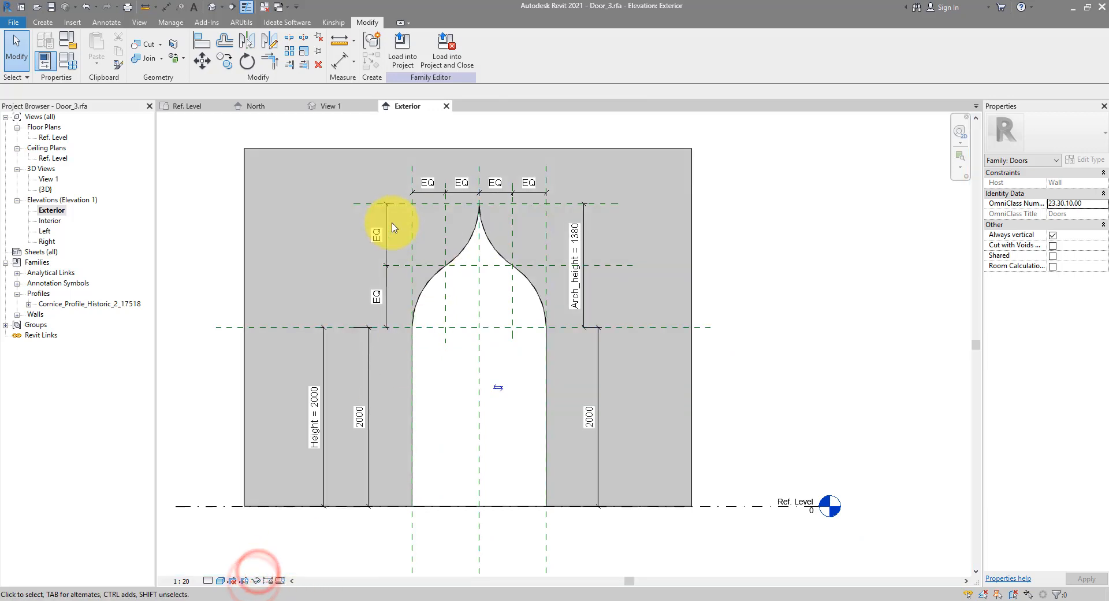
Start a sweep and pick the two left arch edges and the left jamb of the opening as its path.
left_click(51, 22)
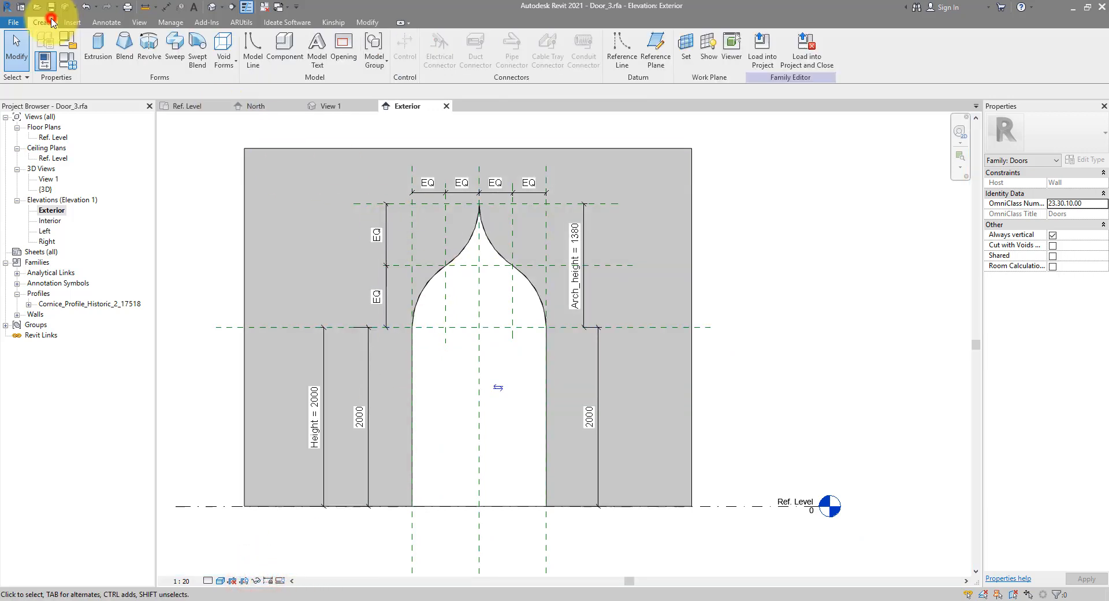
left_click(176, 61)
left_click(495, 62)
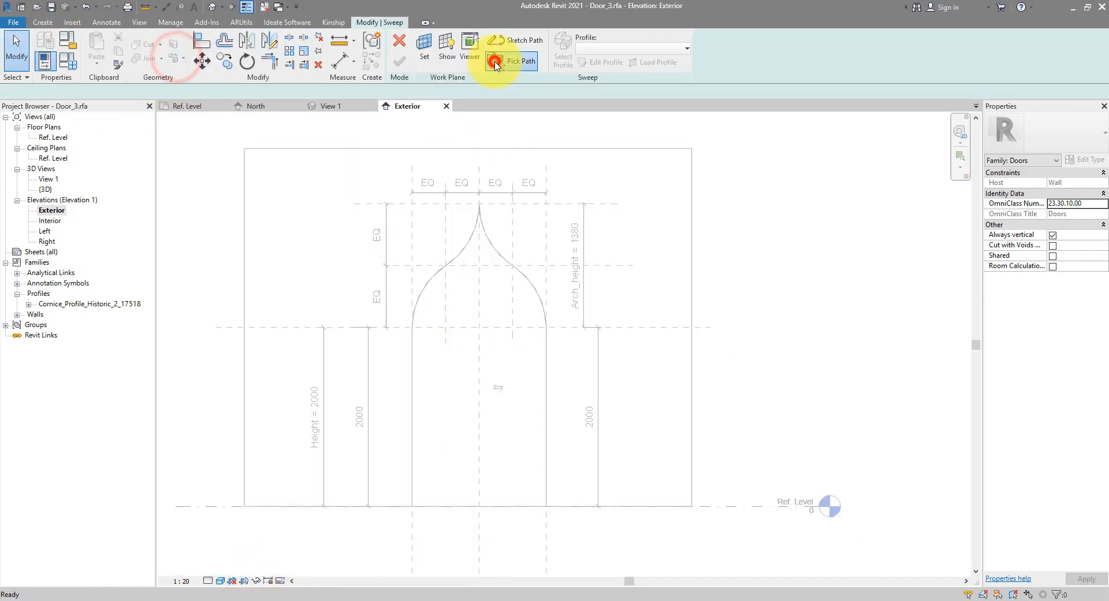
left_click(462, 249)
left_click(431, 277)
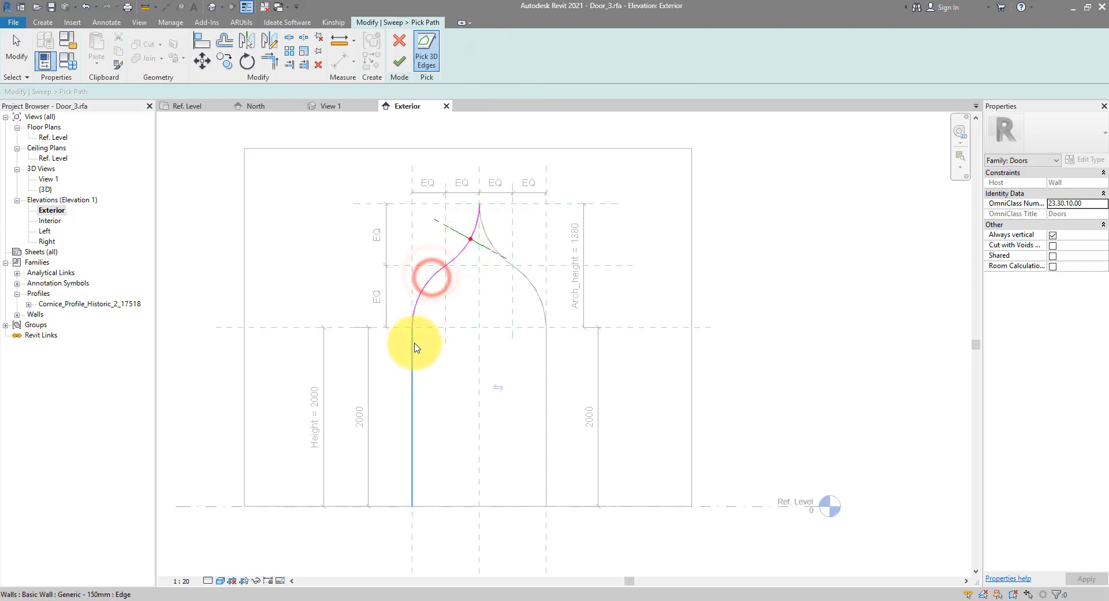
left_click(414, 341)
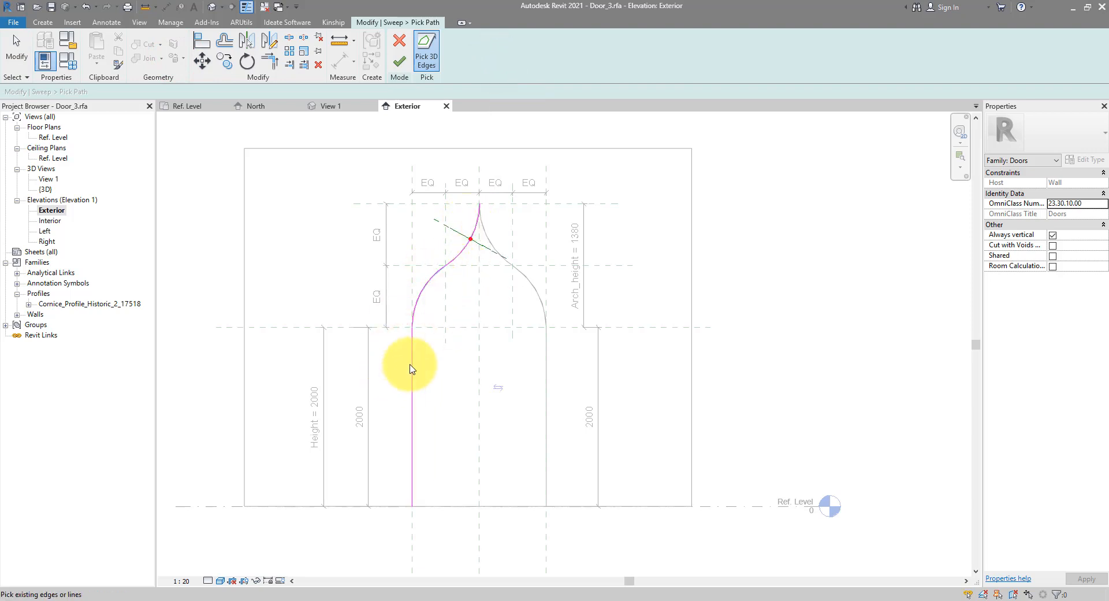
Add the two right arch edges and the right jamb to the sweep's path, and finish the path.
left_click(488, 238)
left_click(519, 270)
left_click(544, 337)
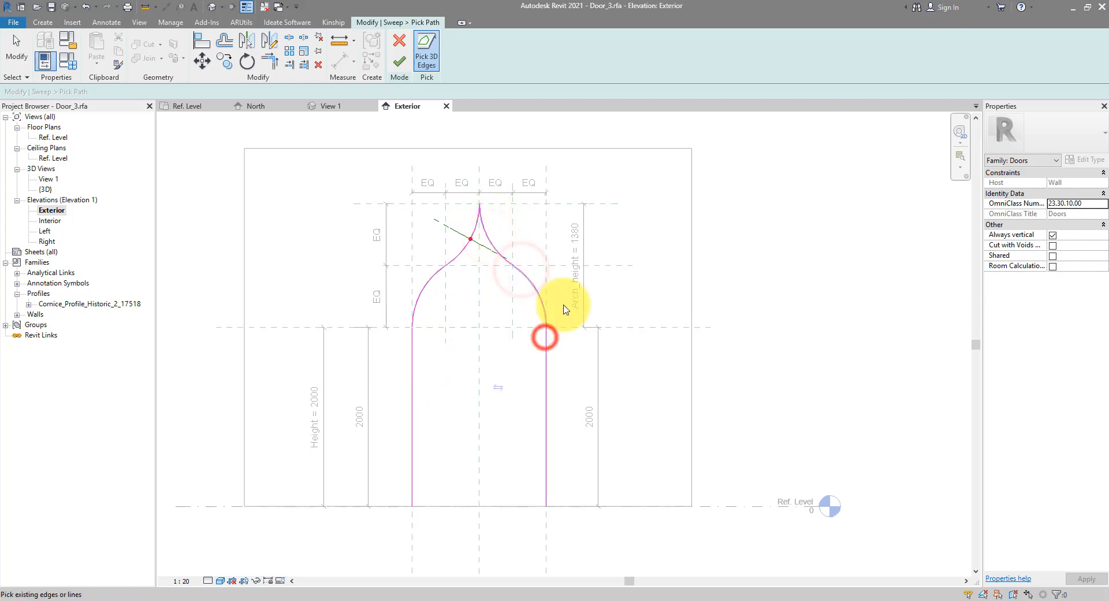
scroll(487, 205, "up", 5)
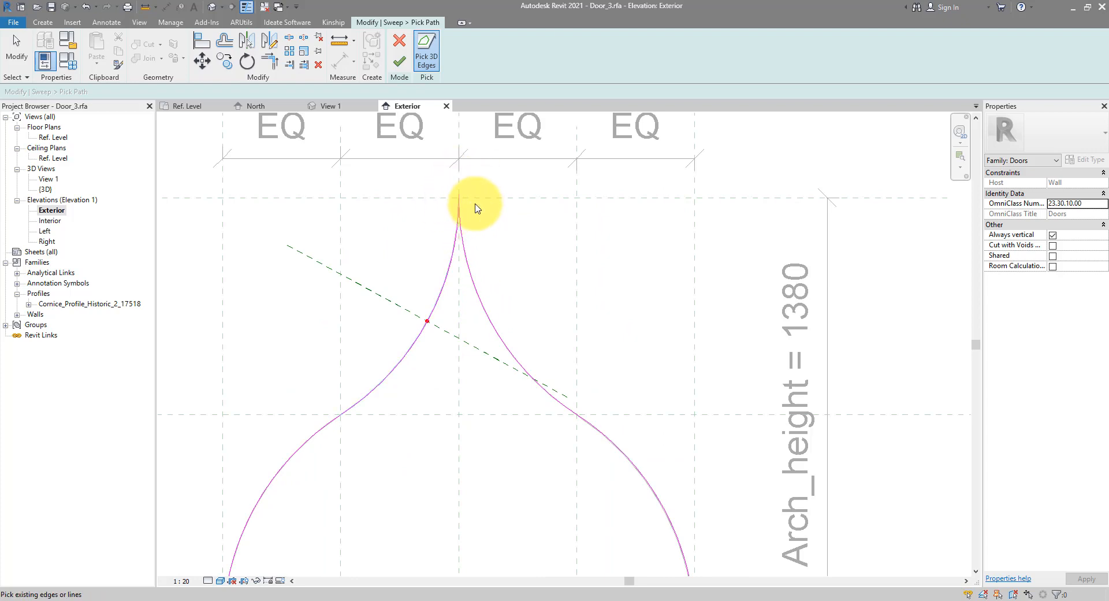
key("Escape")
scroll(477, 208, "down", 5)
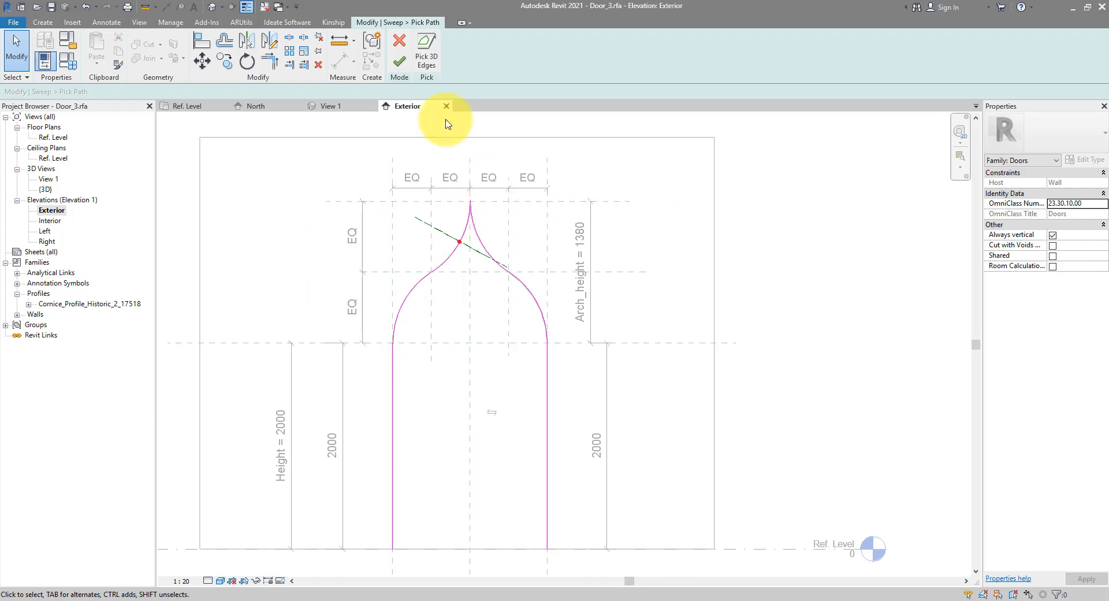
left_click(401, 64)
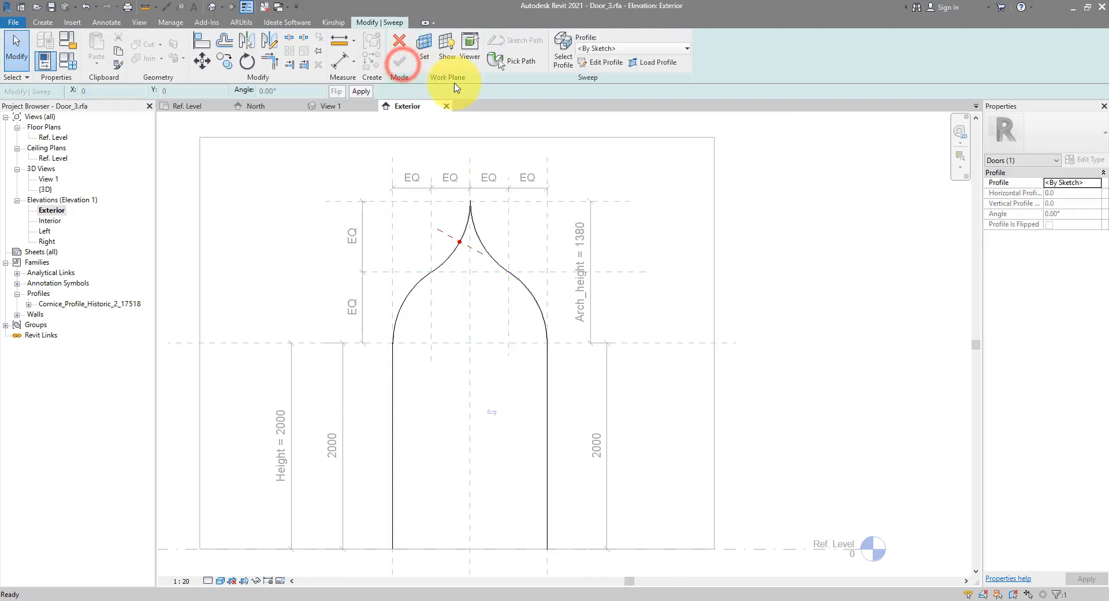
Assign the Cornice_Profile_Historic_2_17518 profile and try to complete the sweep around the whole opening.
left_click(624, 50)
left_click(618, 71)
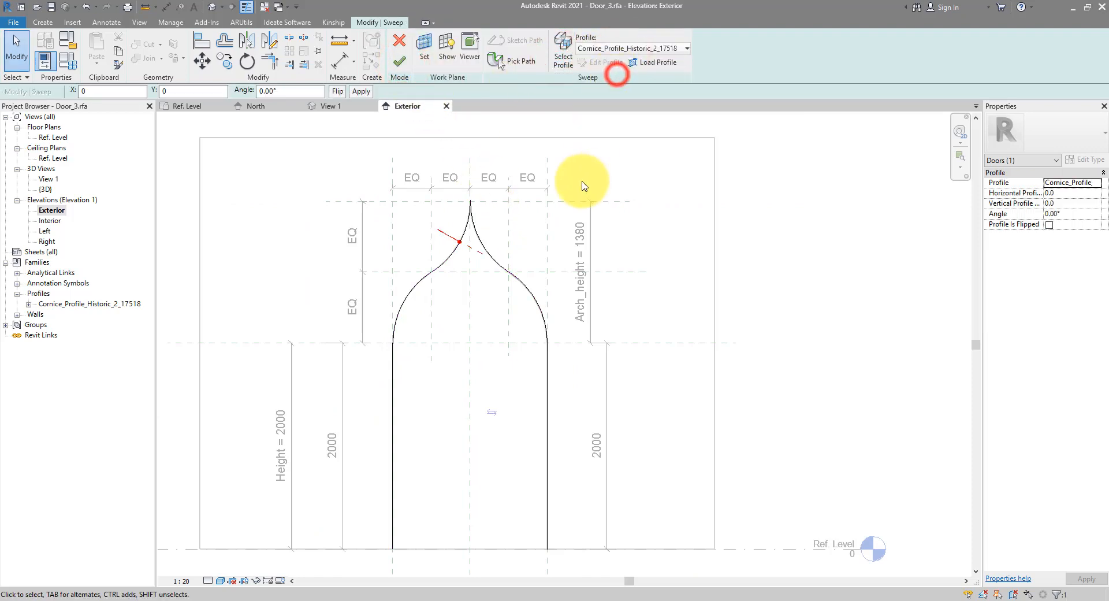
left_click(404, 68)
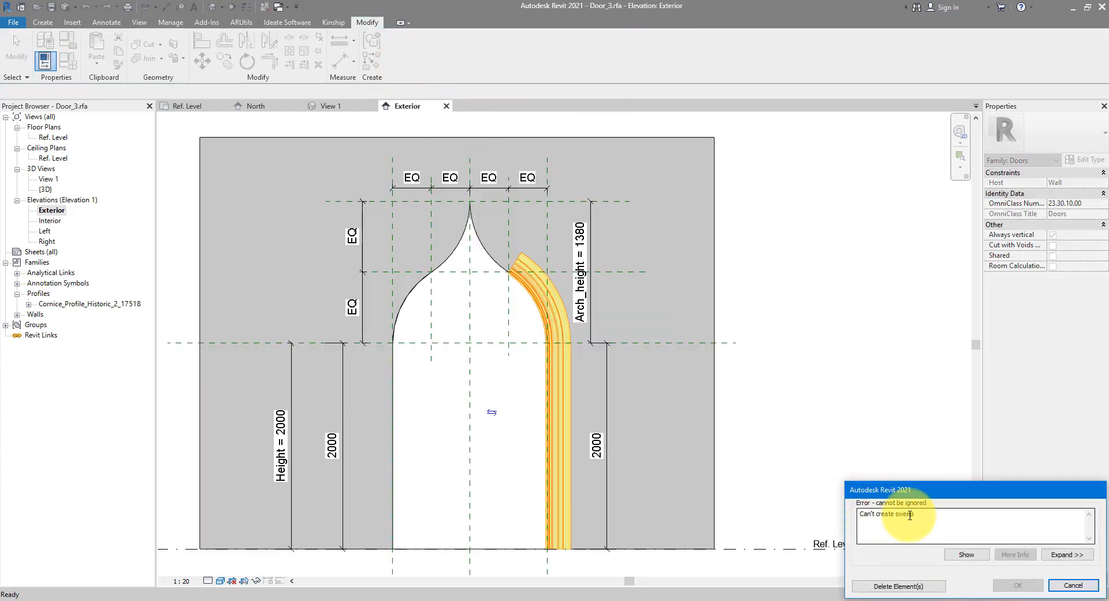
left_click(1063, 585)
Remove the right-hand edges from the sweep's path and complete the sweep along the opening's left half.
left_click(508, 271)
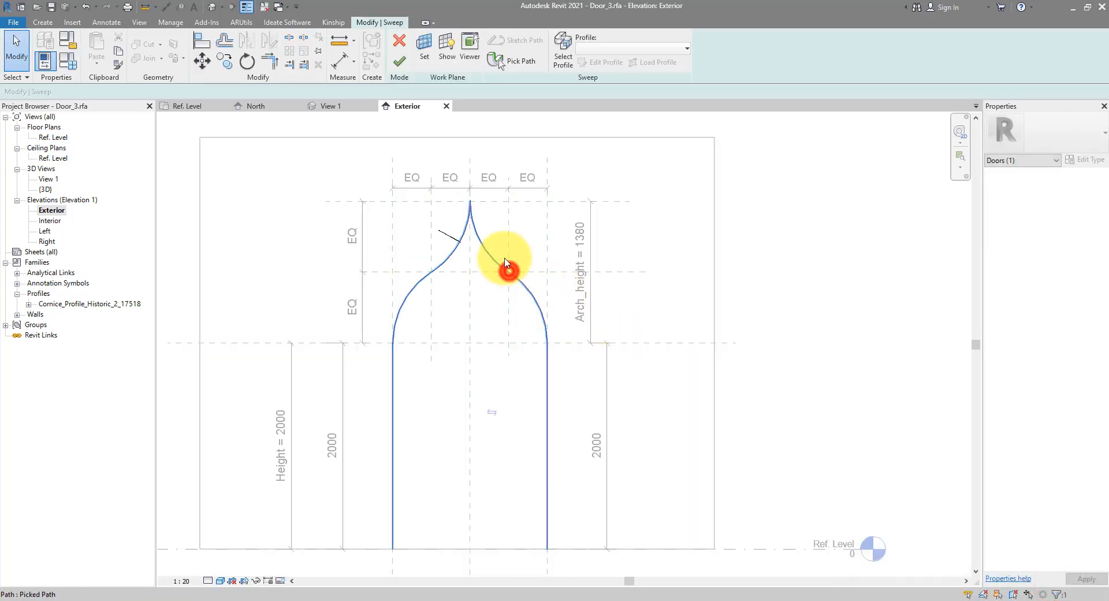
left_click(500, 67)
left_click_drag(661, 199, 506, 553)
left_click(480, 258)
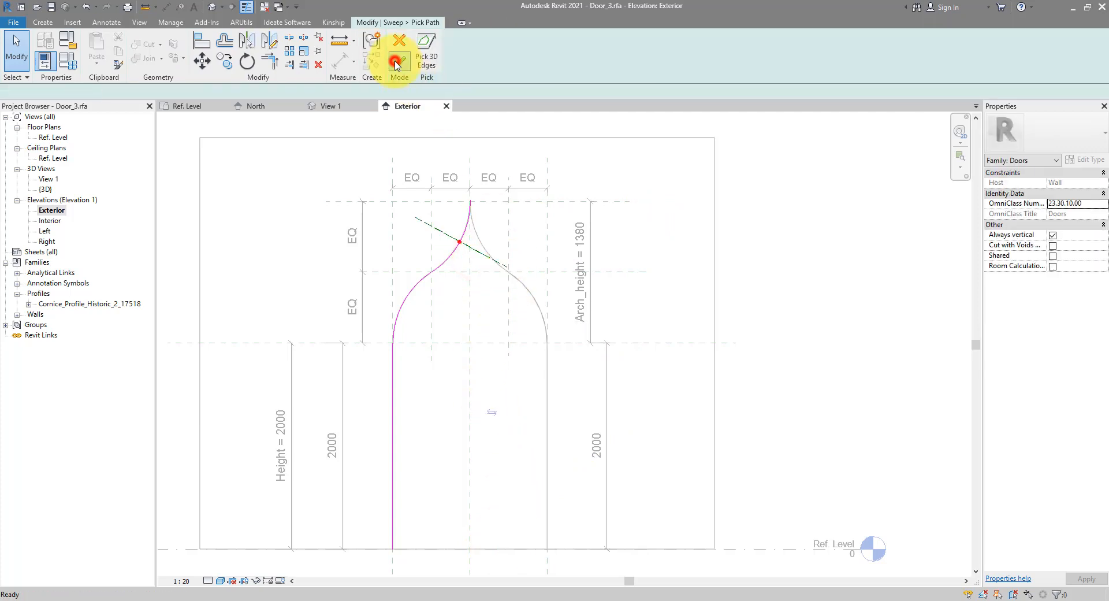
left_click(396, 65)
left_click(399, 58)
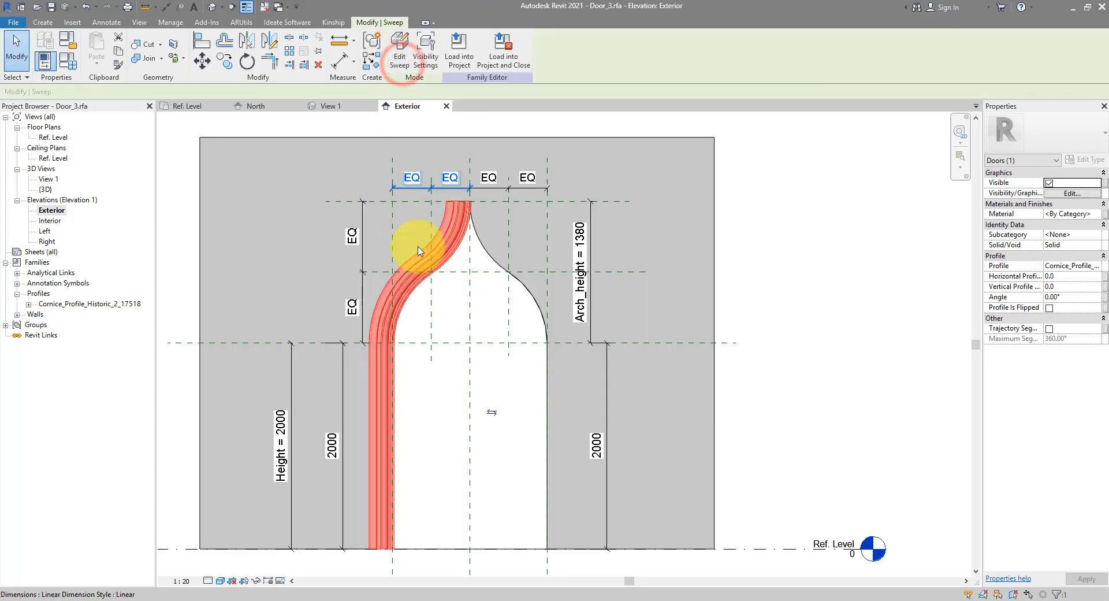
Start a second sweep and pick the right arch edges and right jamb of the opening as its finished path.
left_click(48, 23)
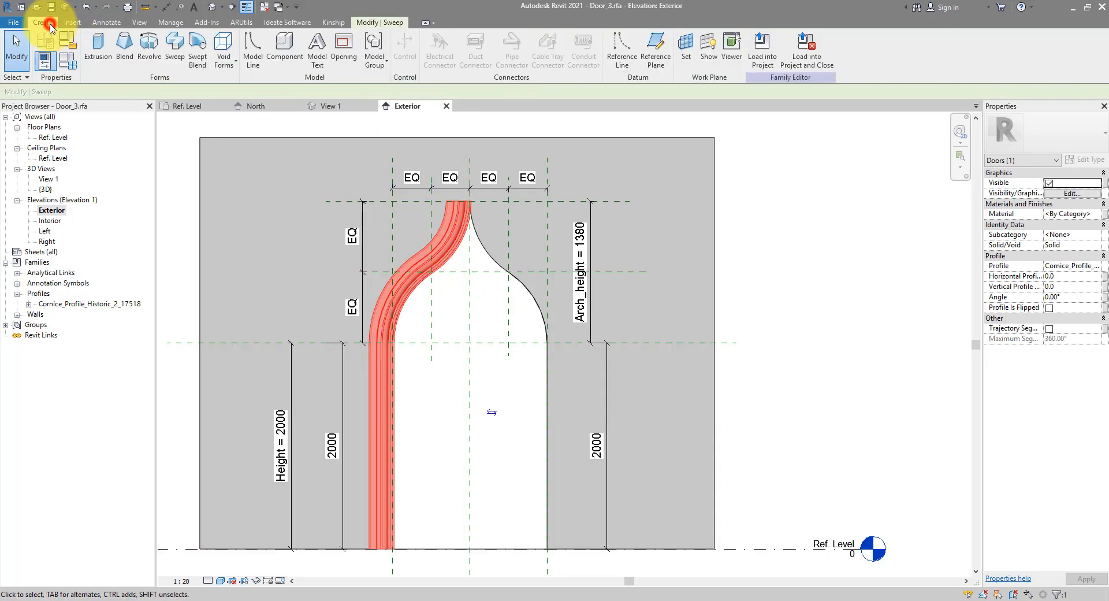
left_click(174, 61)
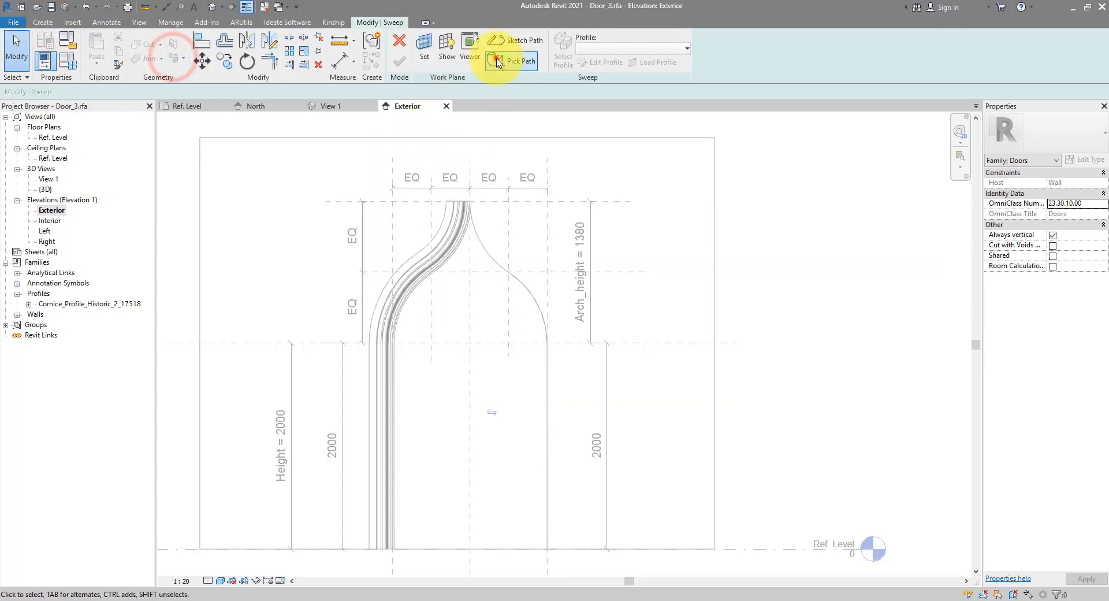
left_click(495, 58)
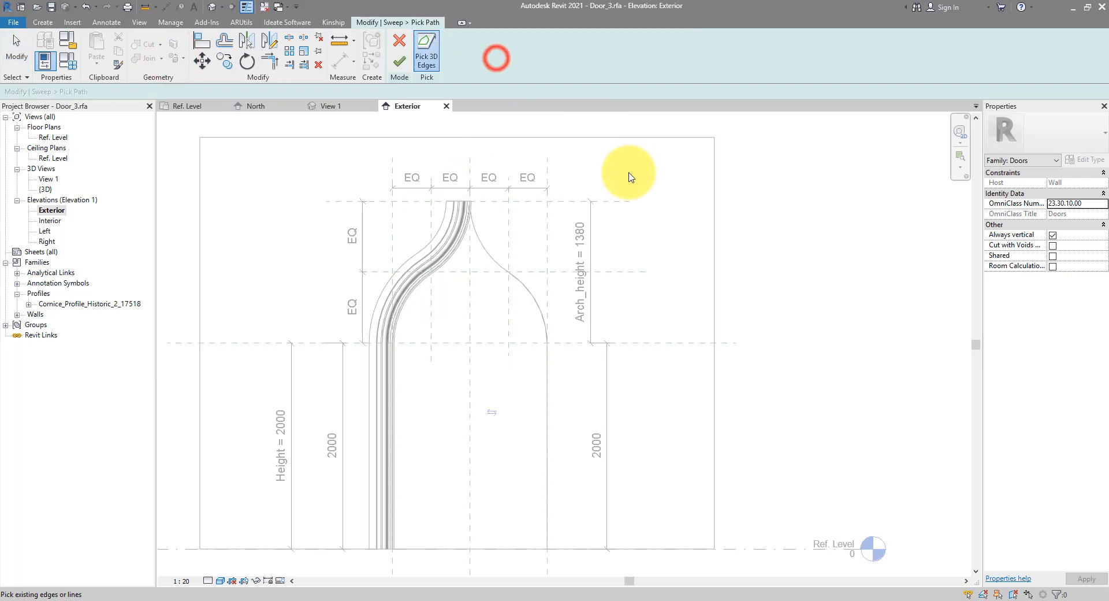
left_click(480, 239)
left_click(520, 279)
left_click(547, 353)
left_click(400, 62)
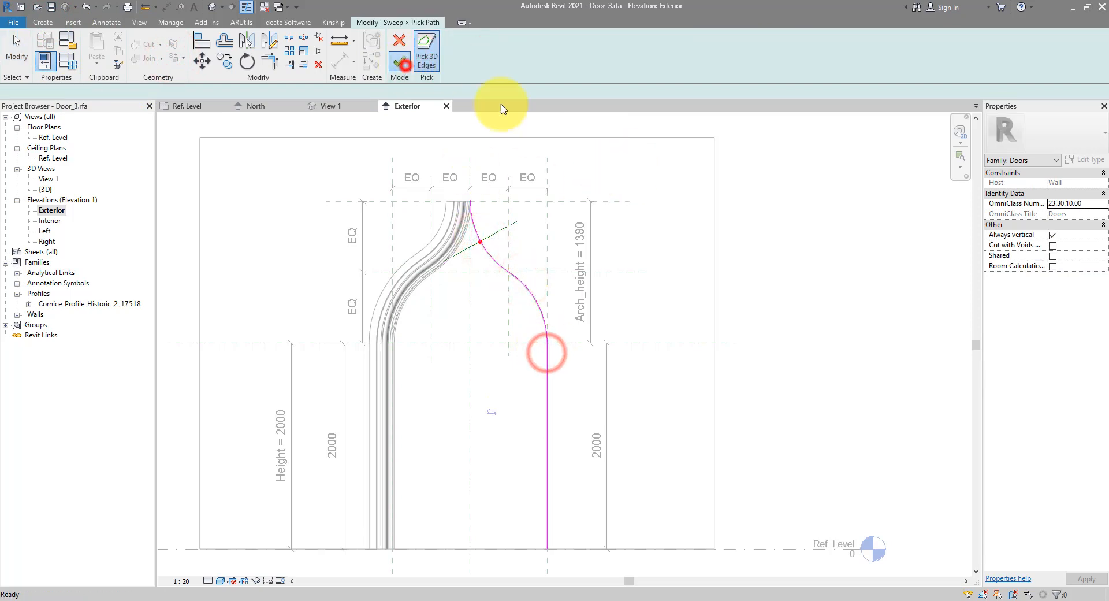
Assign the Cornice_Profile_Historic_2_17518 profile to the right-hand path and complete the sweep.
left_click(564, 61)
left_click(601, 48)
left_click(601, 72)
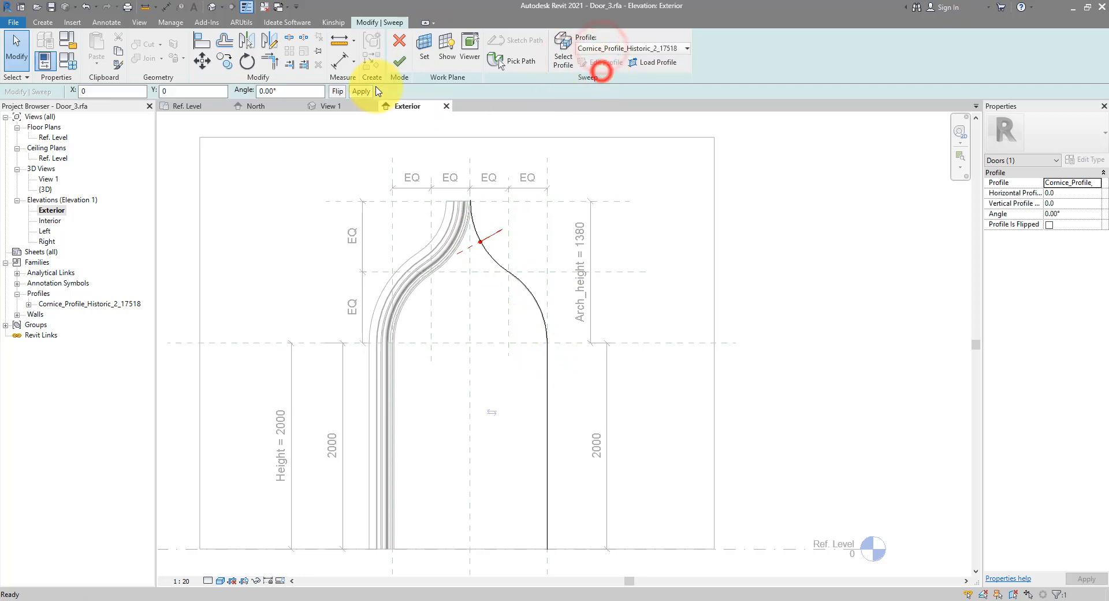
left_click(404, 61)
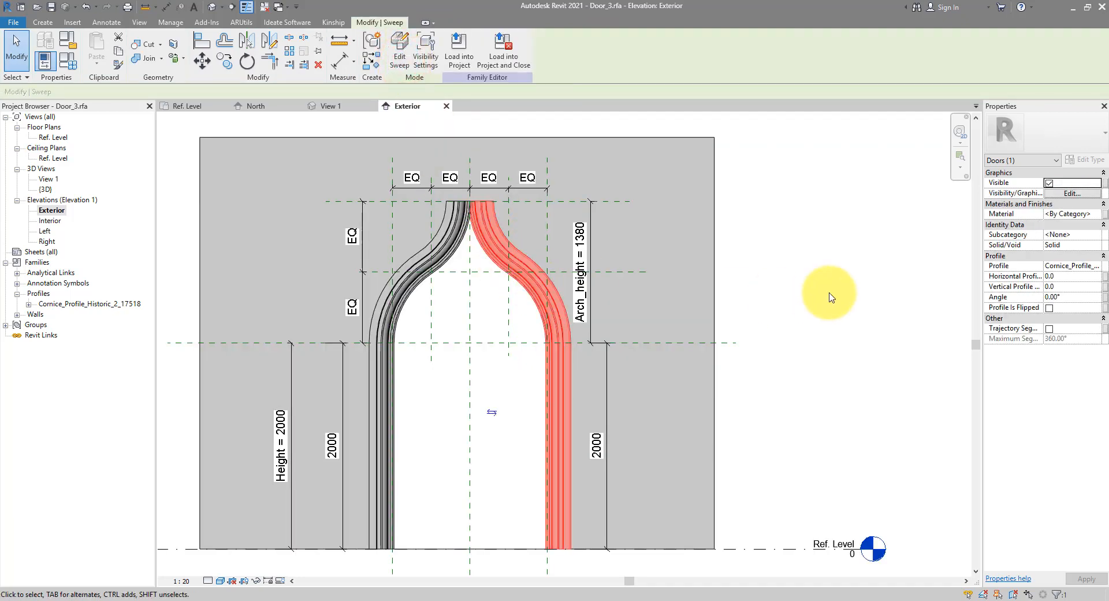
left_click(824, 291)
Examine in the 3D view how the two cornice sweeps meet at the arch's apex.
left_click(212, 8)
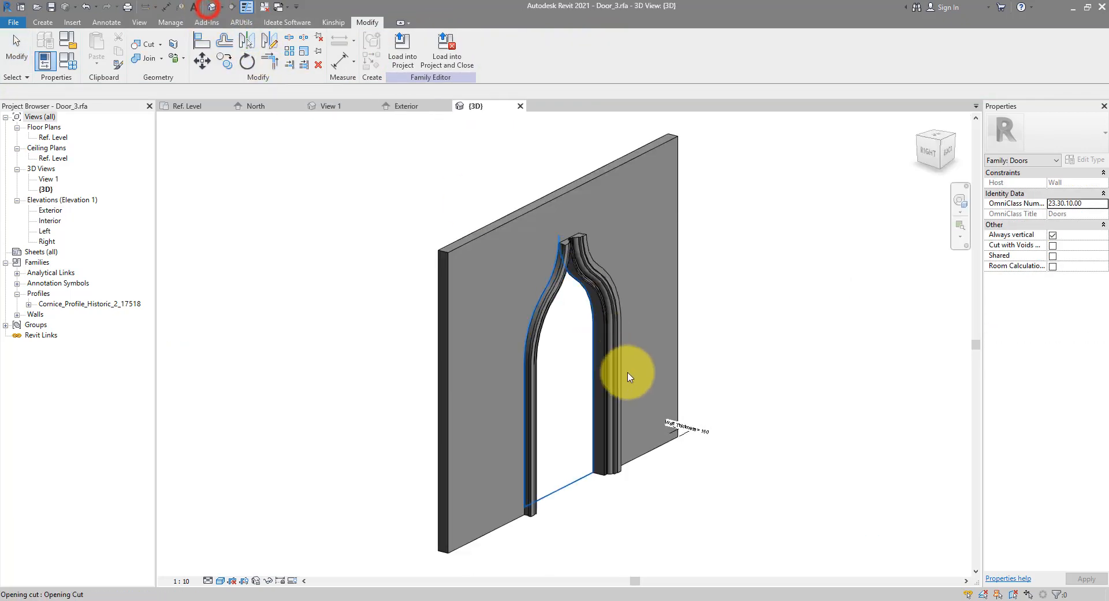
middle_click_drag(632, 376, 649, 423, "shift")
scroll(629, 230, "up", 5)
scroll(510, 310, "up", 3)
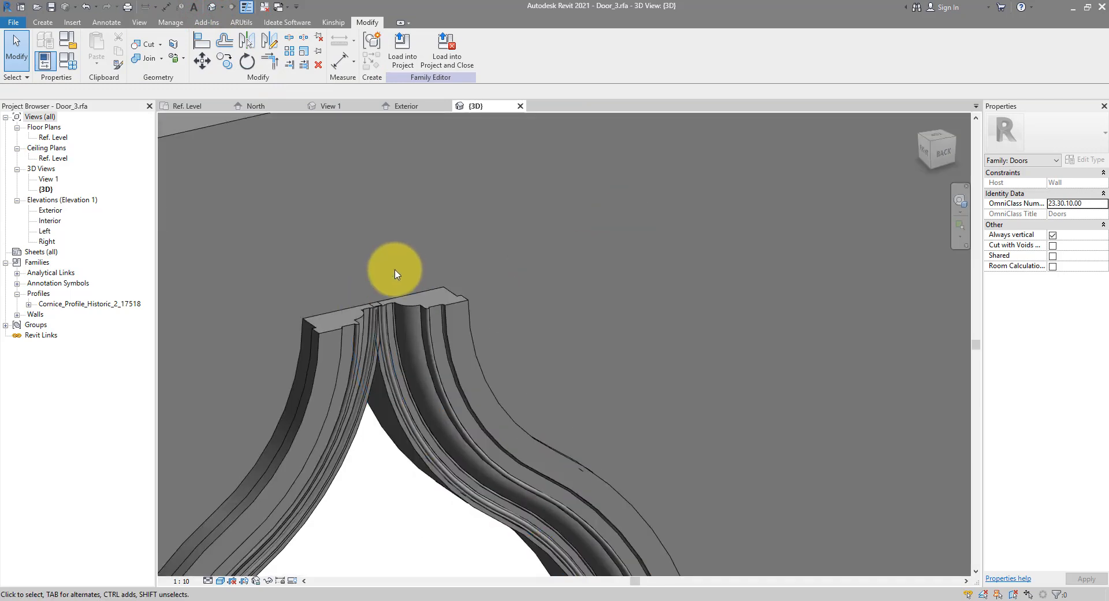
middle_click_drag(396, 273, 445, 295)
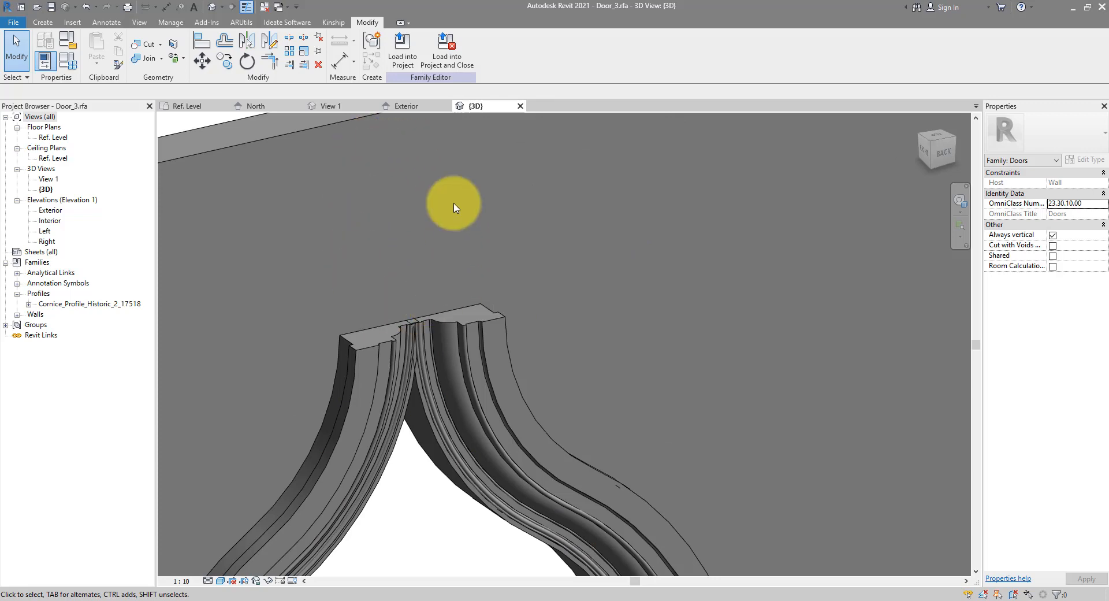
scroll(453, 206, "down", 4)
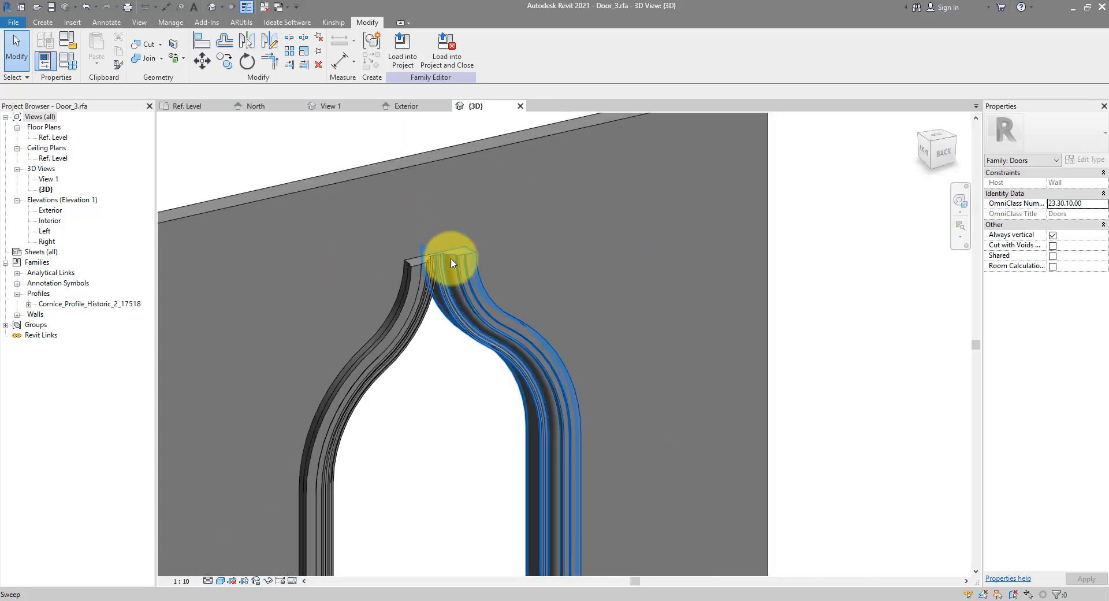
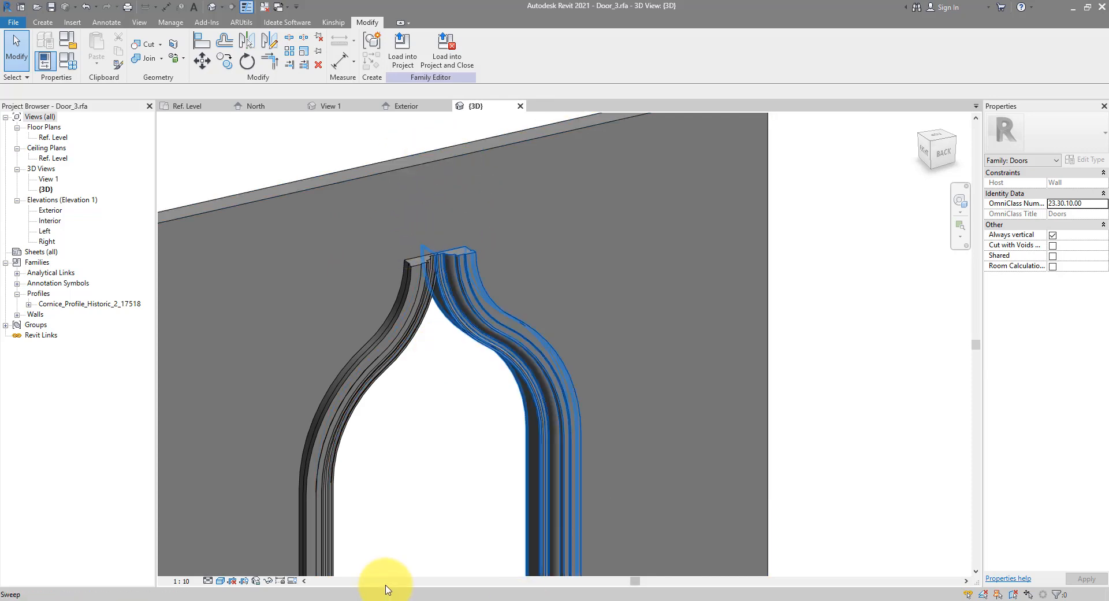
Switch to the arch types reference image, examine the pointed arch with the crown ornament, and return to the Revit model.
mouse_move(382, 589)
left_click(450, 574)
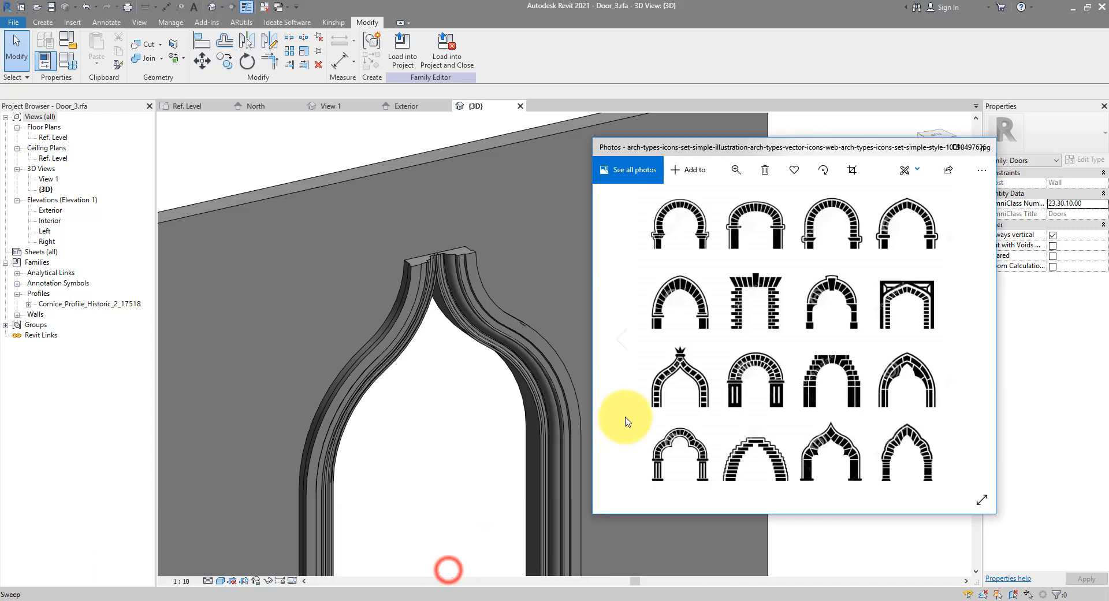
scroll(656, 372, "up", 4)
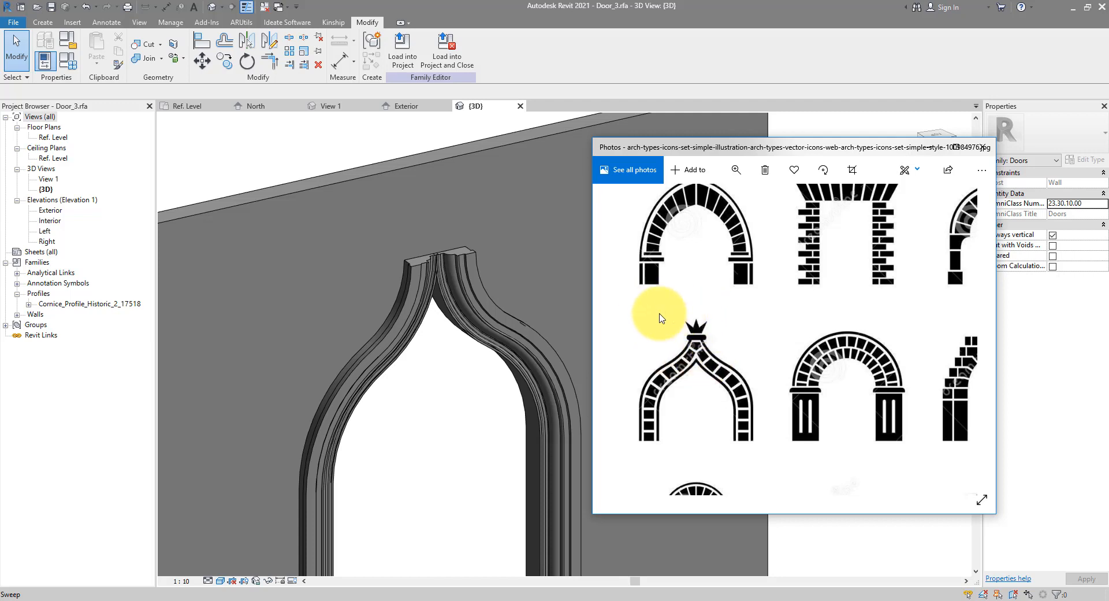
left_click(499, 84)
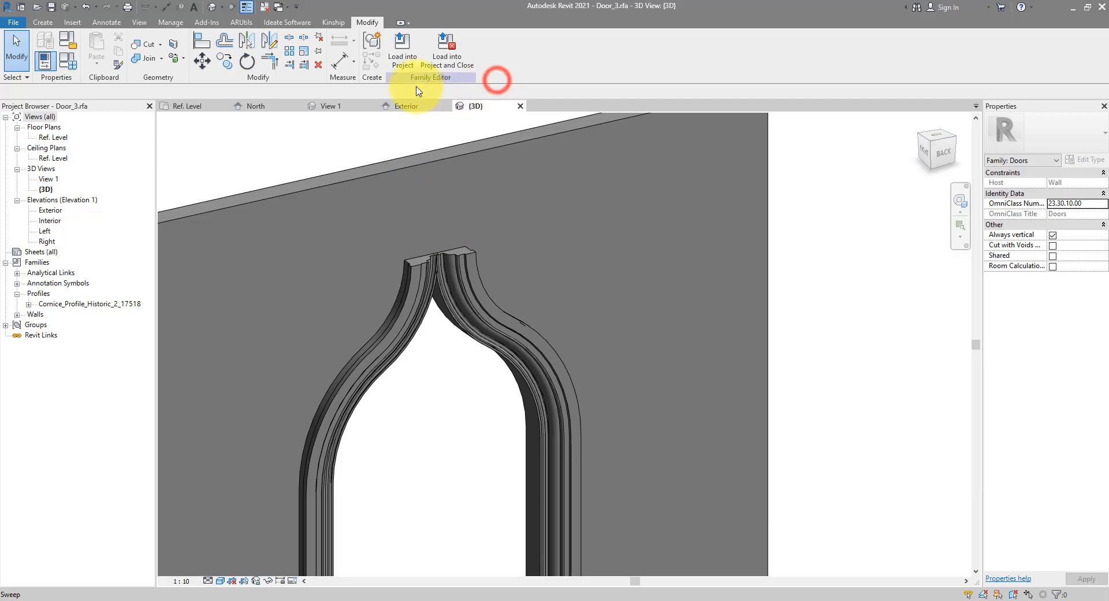
Load the Door_3 family into Test.rvt and place one instance in the brick wall beside the pointed-arch door.
left_click(403, 45)
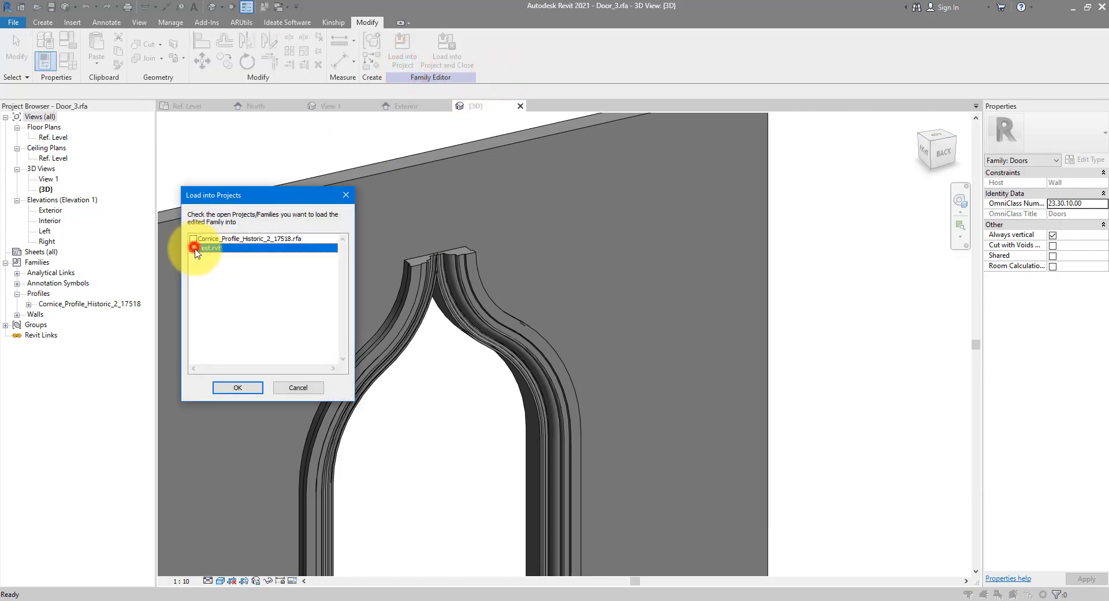
left_click(245, 388)
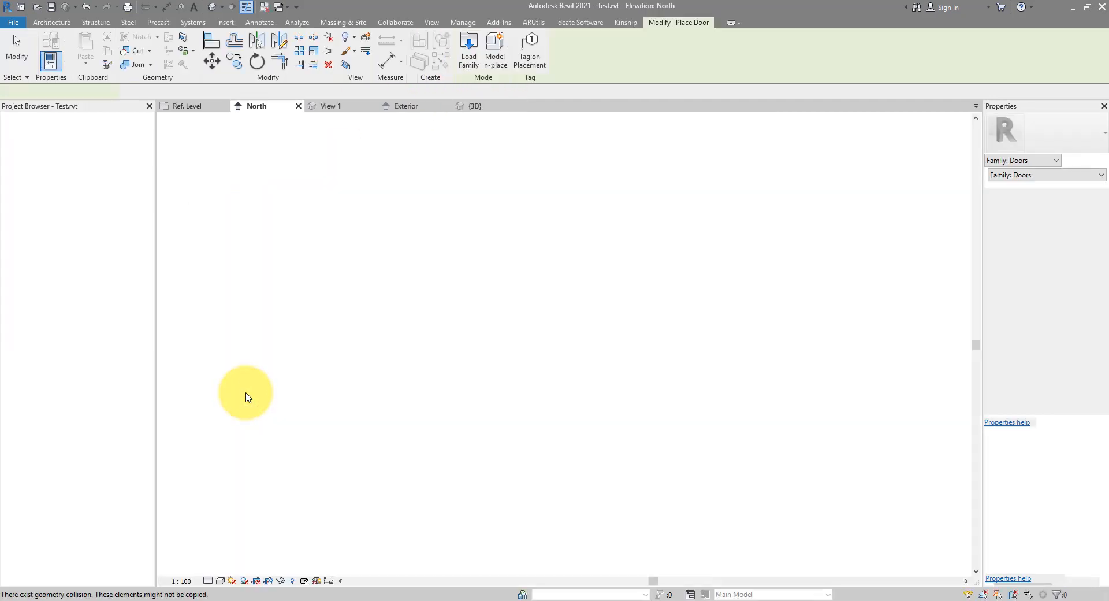
left_click(673, 405)
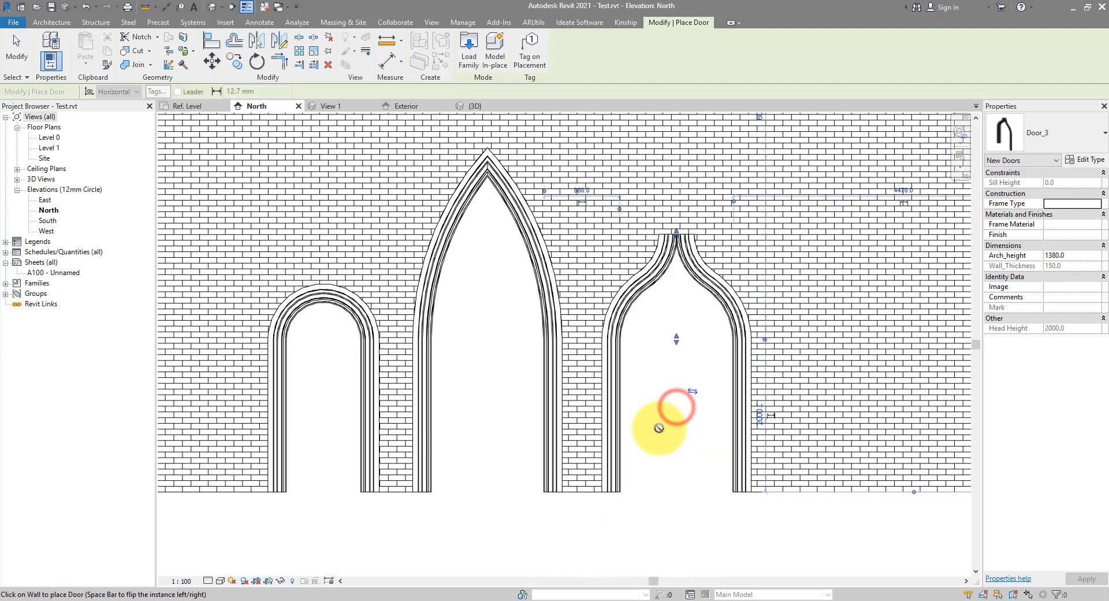
key("Escape")
Stretch the placed Door_3's arch apex upward to an Arch_height of about 1715 mm.
left_click(705, 277)
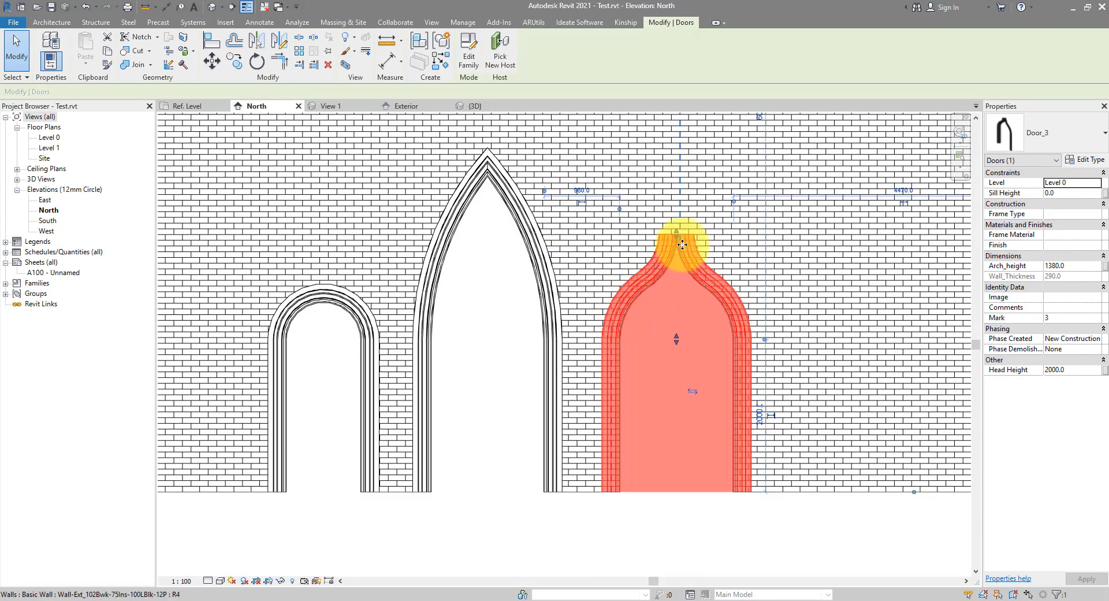
left_click_drag(678, 212, 700, 238)
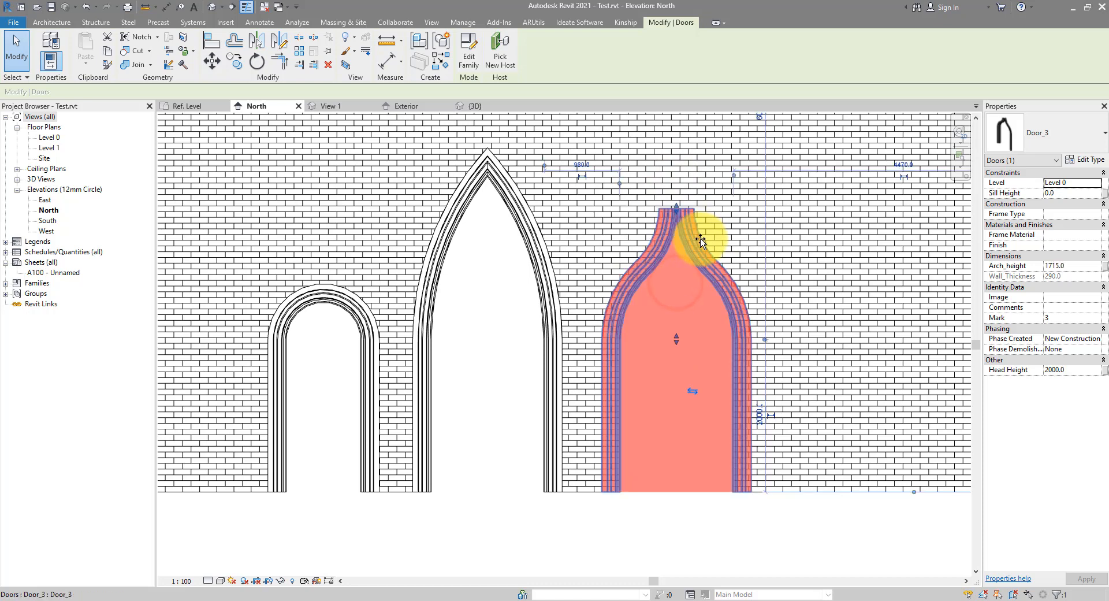
left_click(664, 508)
Consult the Capture.JPG reference image of named arch types and return to the Revit project.
mouse_move(387, 598)
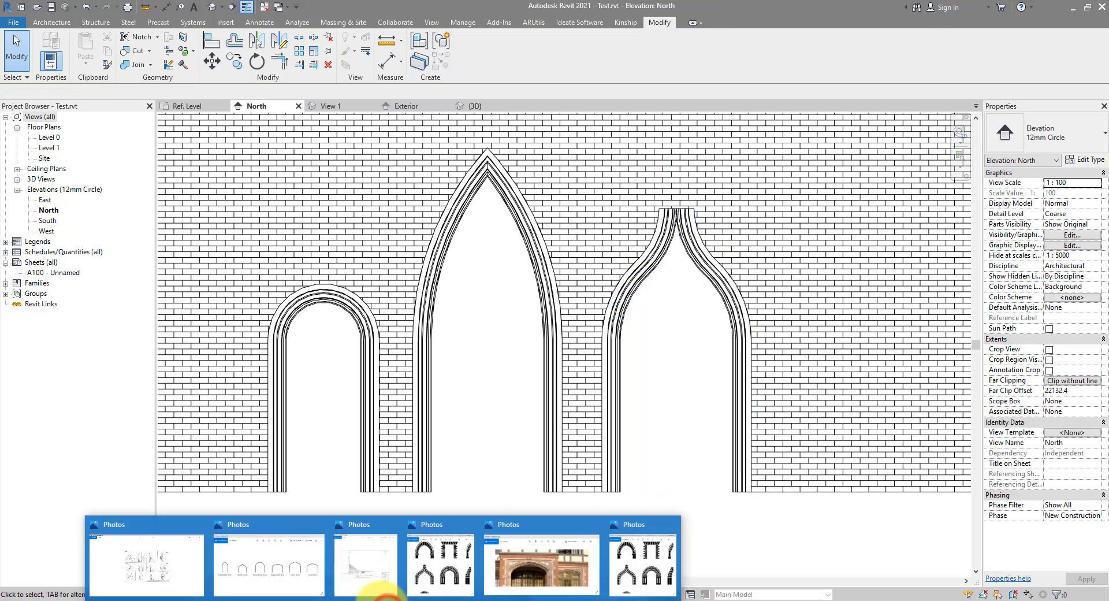
left_click(295, 581)
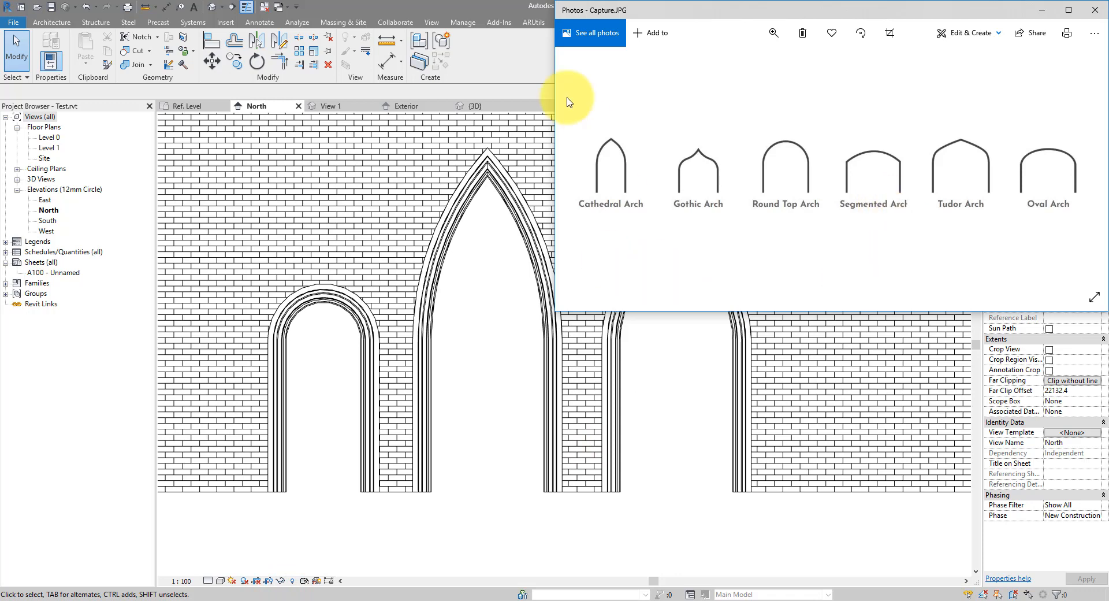
left_click(502, 70)
Close the inactive views and close the Door_3.rfa family with its changes saved.
left_click(266, 10)
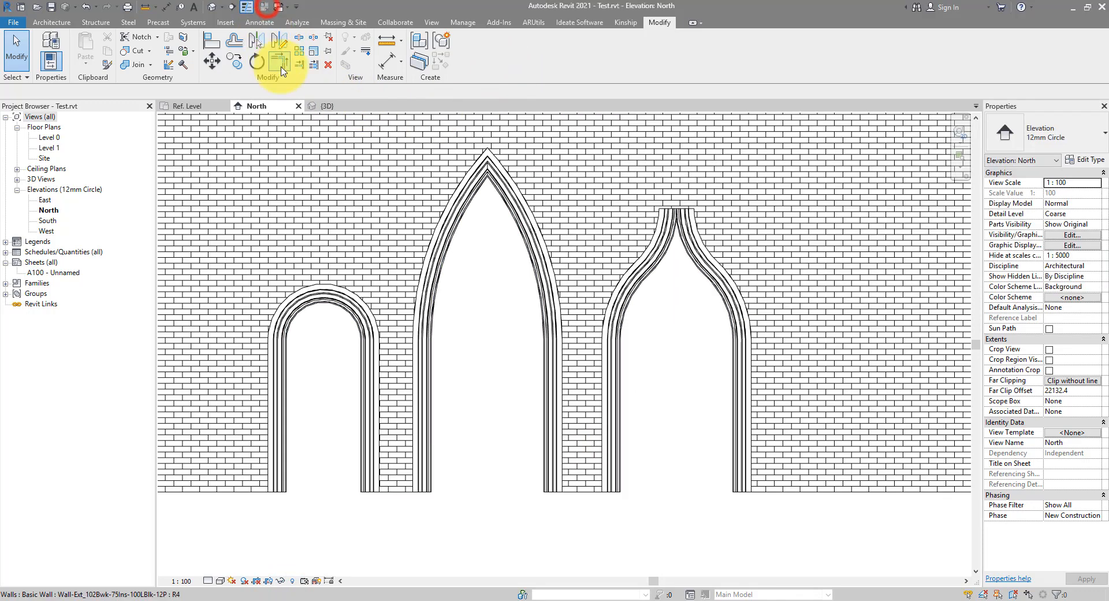
left_click(323, 105)
key("ctrl+w")
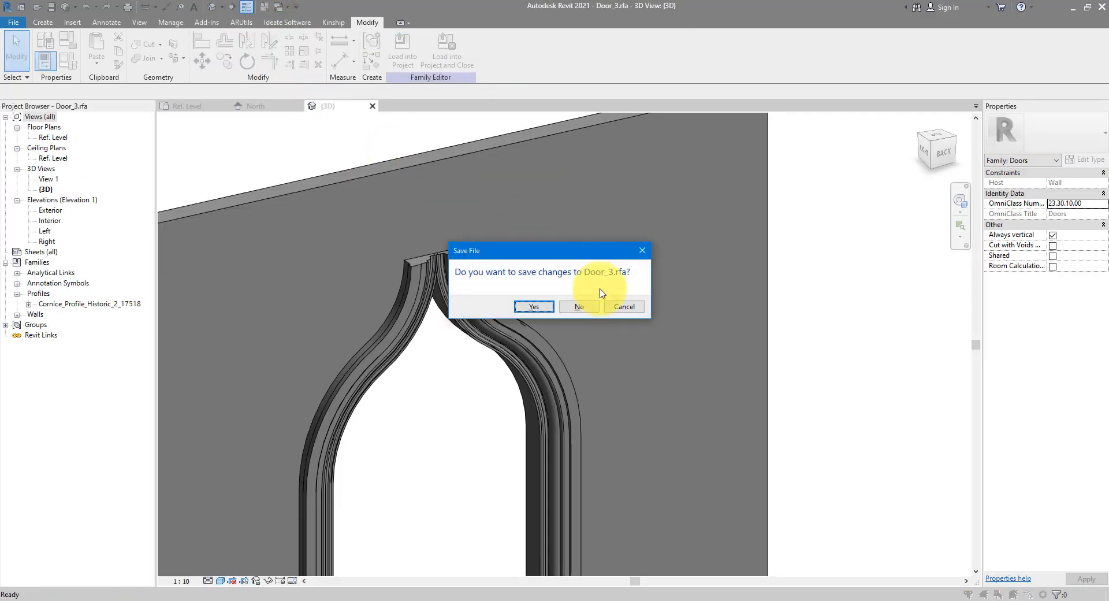
left_click(551, 306)
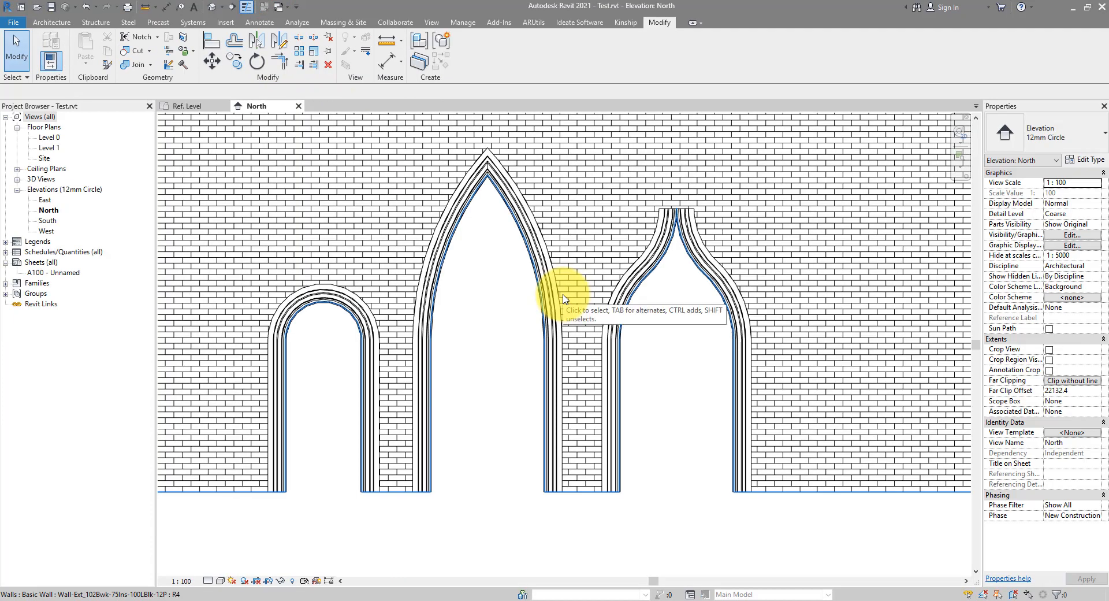
Open the round-arched door's family for editing and save it as a new family named Door_4.
left_click(347, 299)
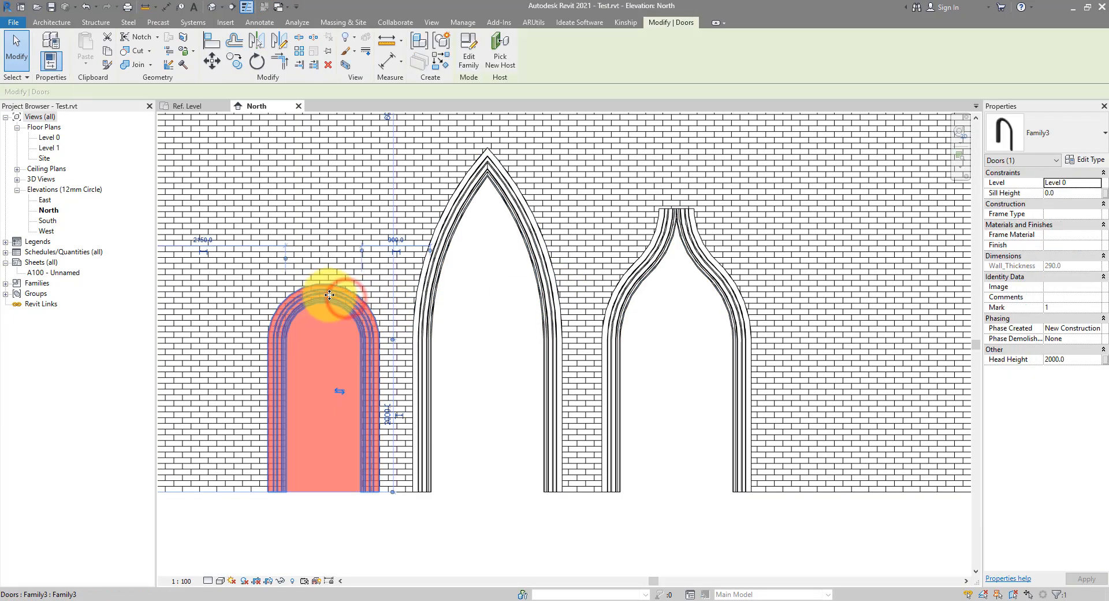
left_click(469, 62)
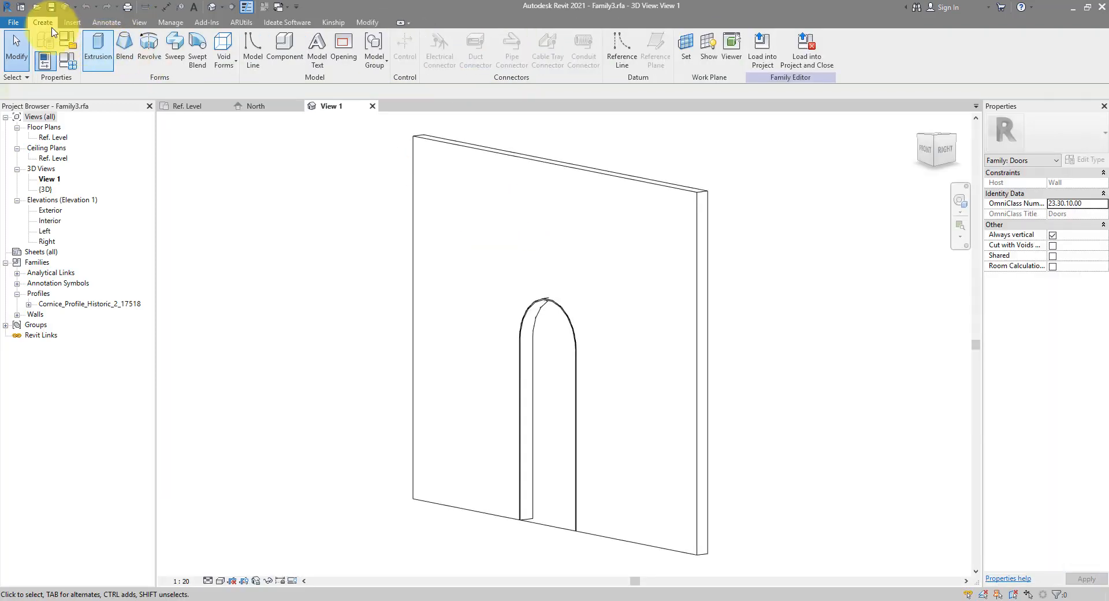
left_click(12, 23)
left_click(44, 155)
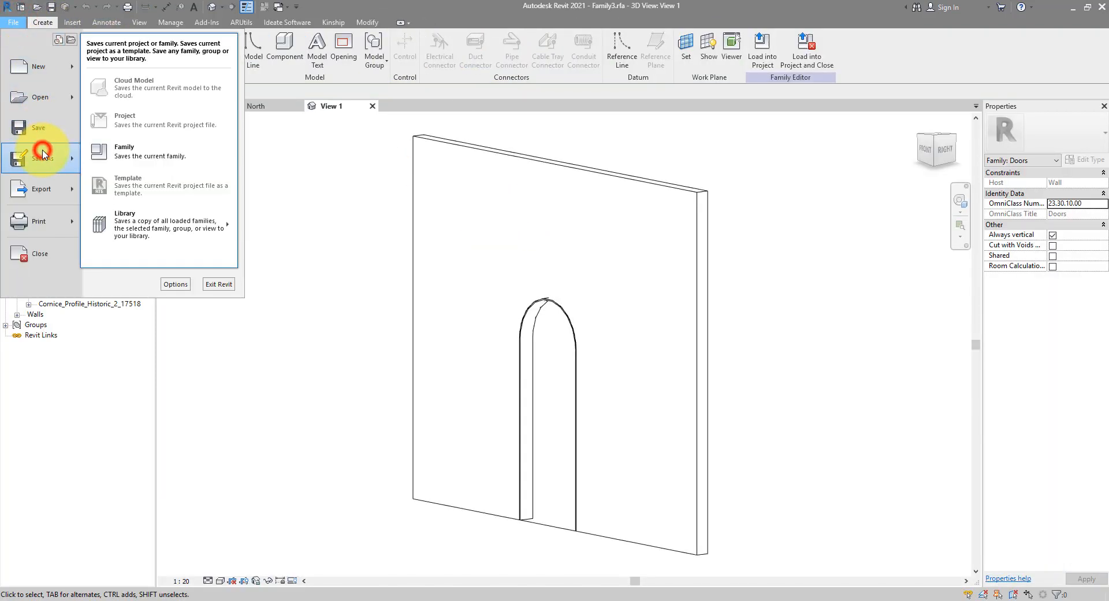
left_click(177, 156)
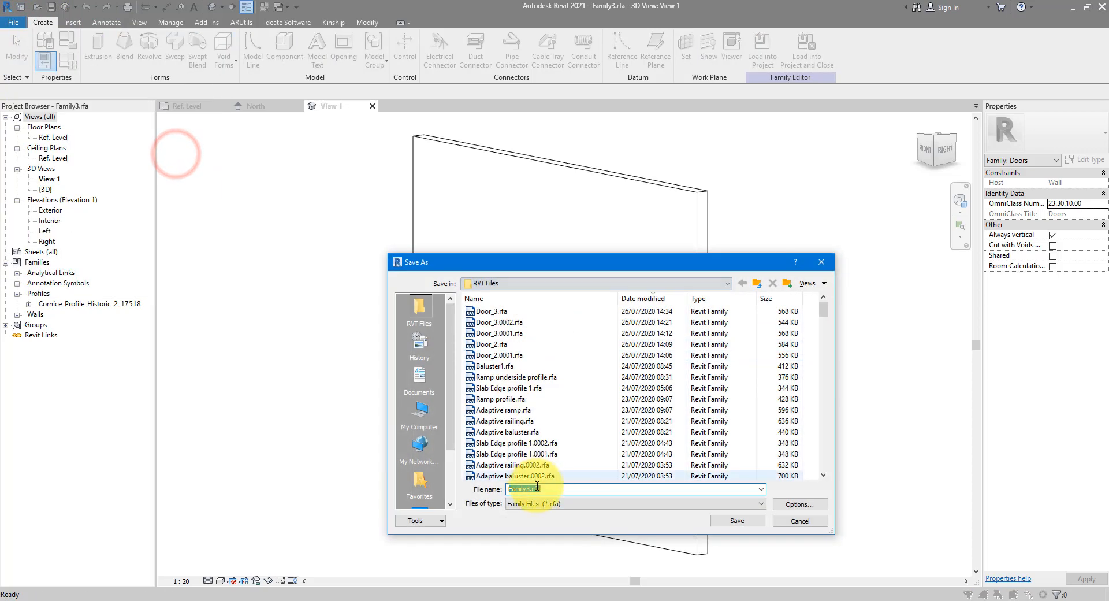
left_click(515, 308)
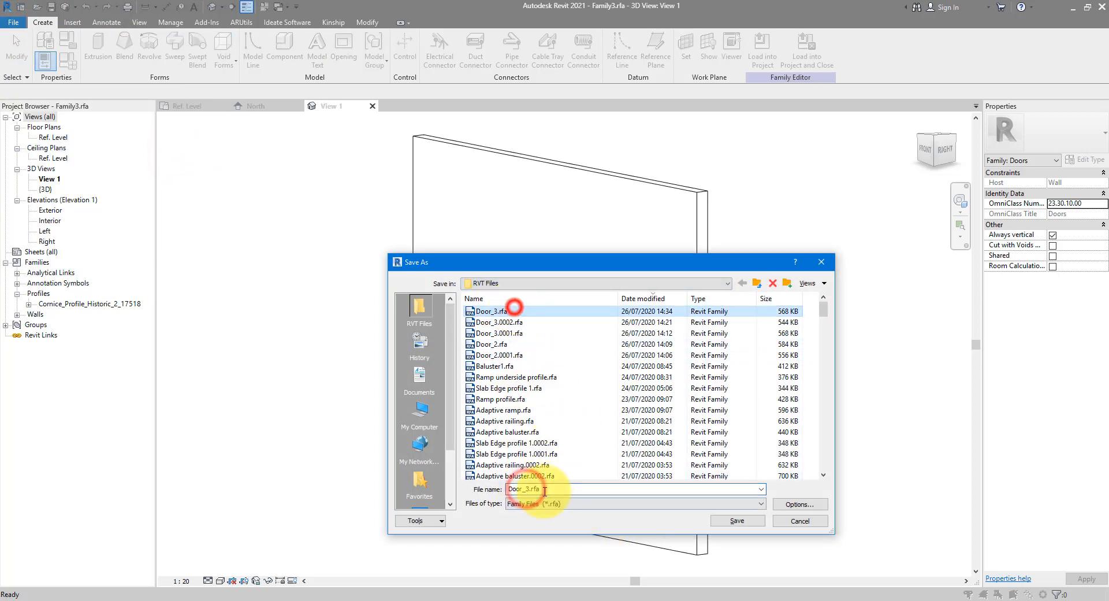
left_click(539, 489)
left_click_drag(524, 489, 605, 490)
key("Return")
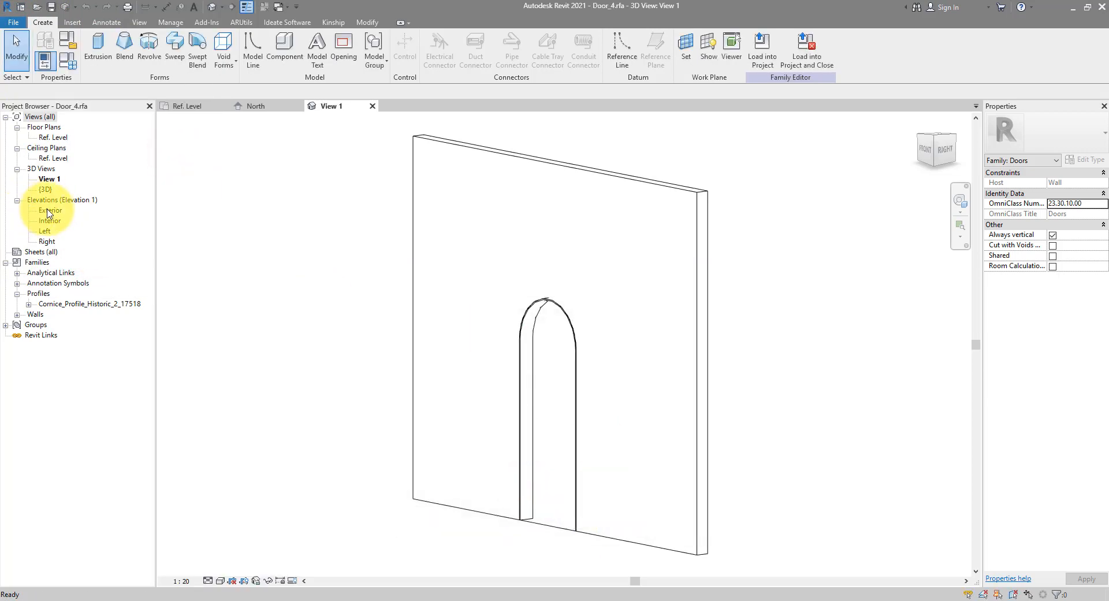
In the Exterior elevation, draw a horizontal reference plane above the round arch, about 830 mm above the door height plane.
double_click(51, 211)
scroll(522, 231, "up", 3)
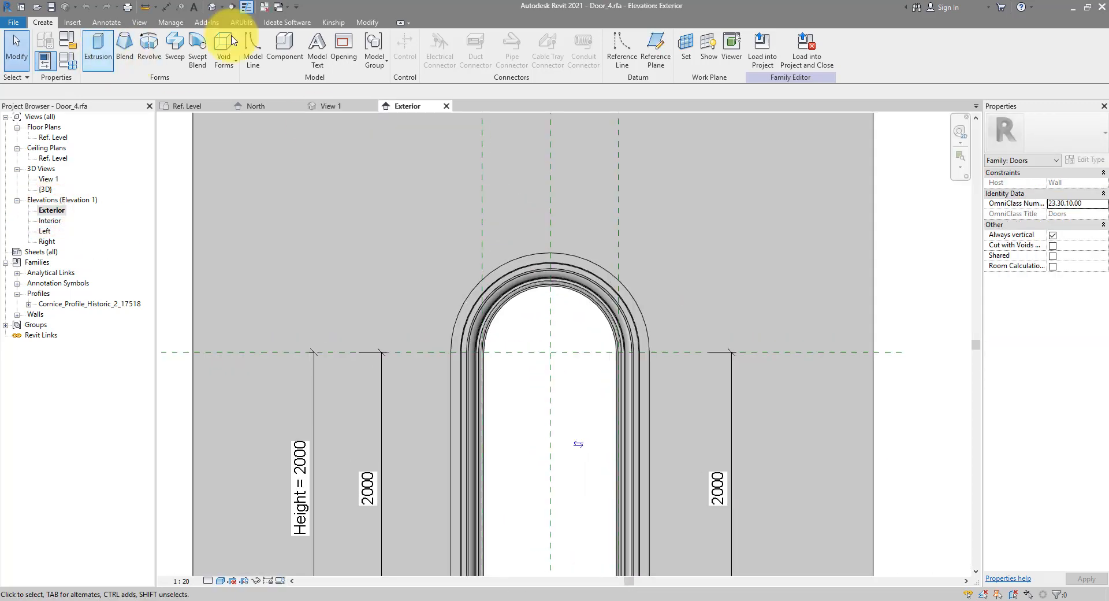
left_click(659, 60)
left_click(414, 238)
left_click(674, 237)
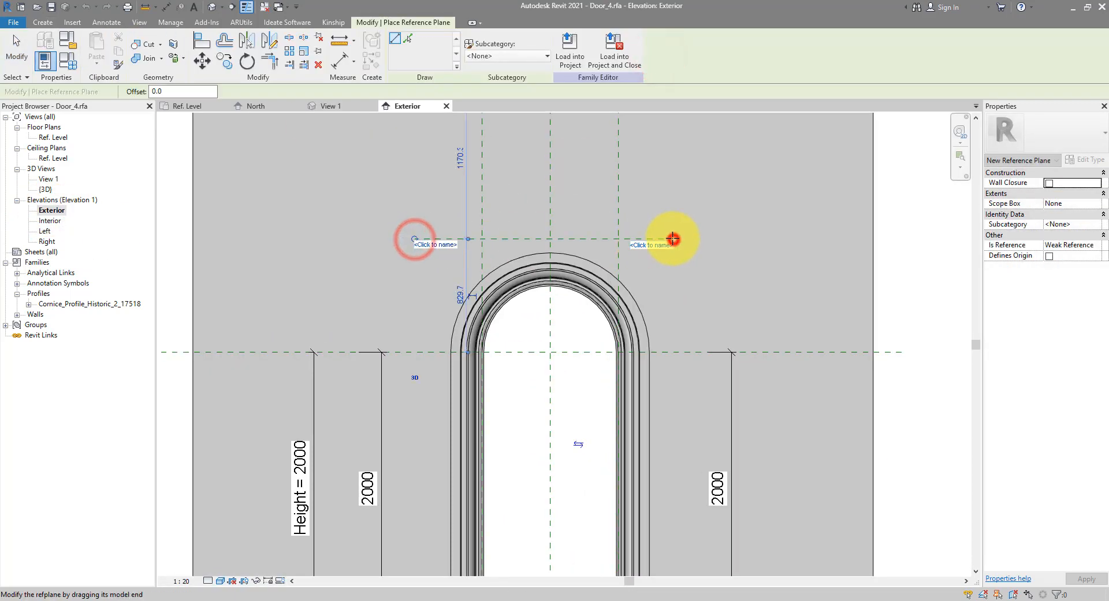
key("Escape")
Dimension between the door height plane and the new reference plane, and label it with a new instance parameter Arch_Height.
left_click(166, 10)
left_click(659, 238)
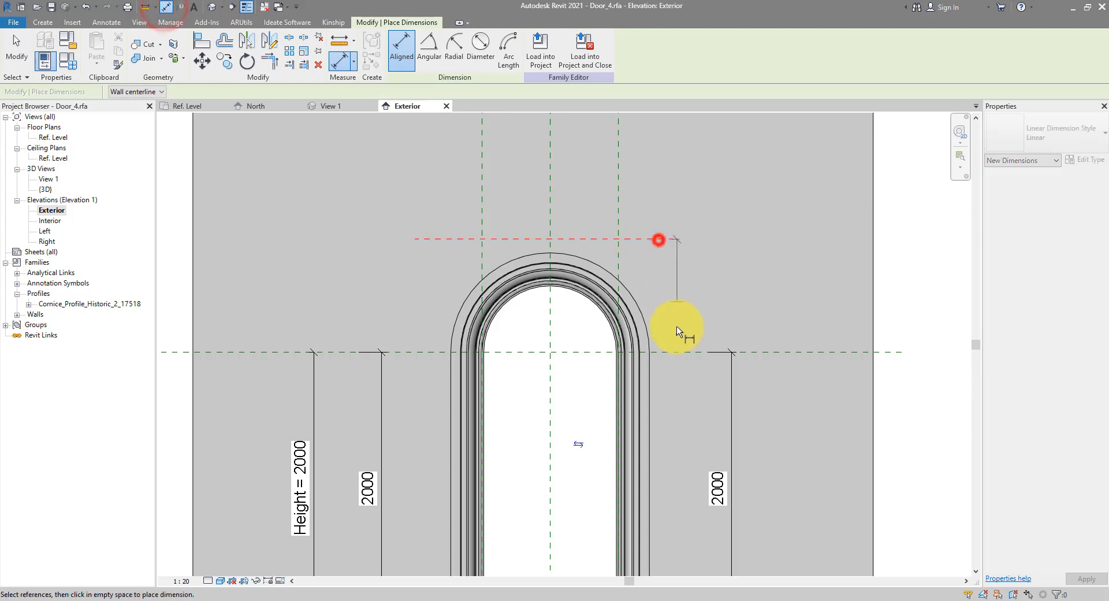
left_click(676, 352)
left_click(704, 298)
key("Escape")
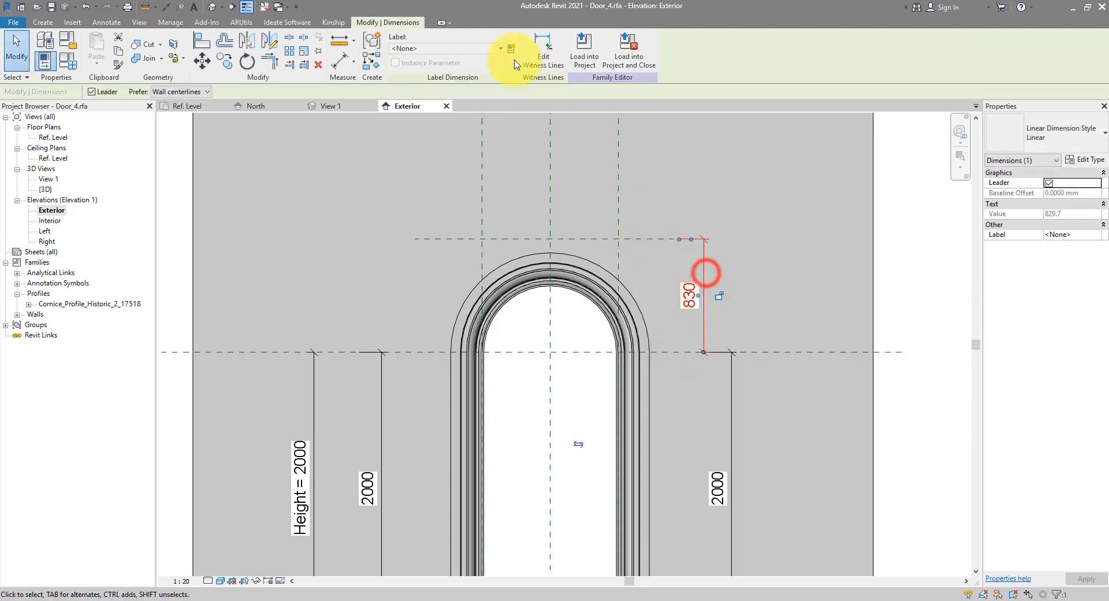
left_click(511, 49)
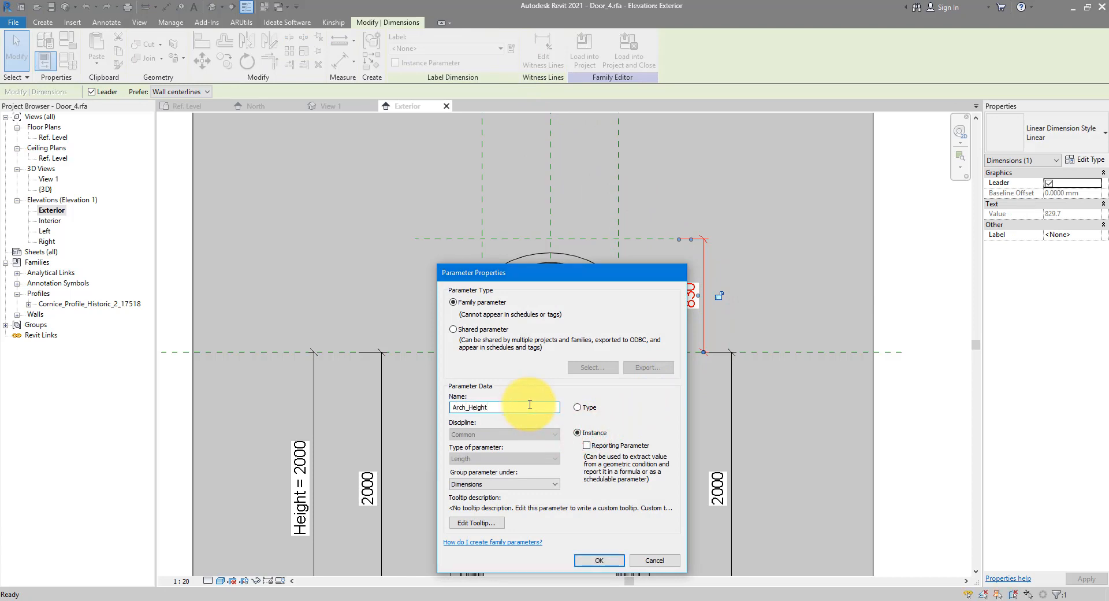
key("Return")
Delete the cornice sweep around the opening and temporarily hide the wall in the Exterior elevation.
left_click(571, 287)
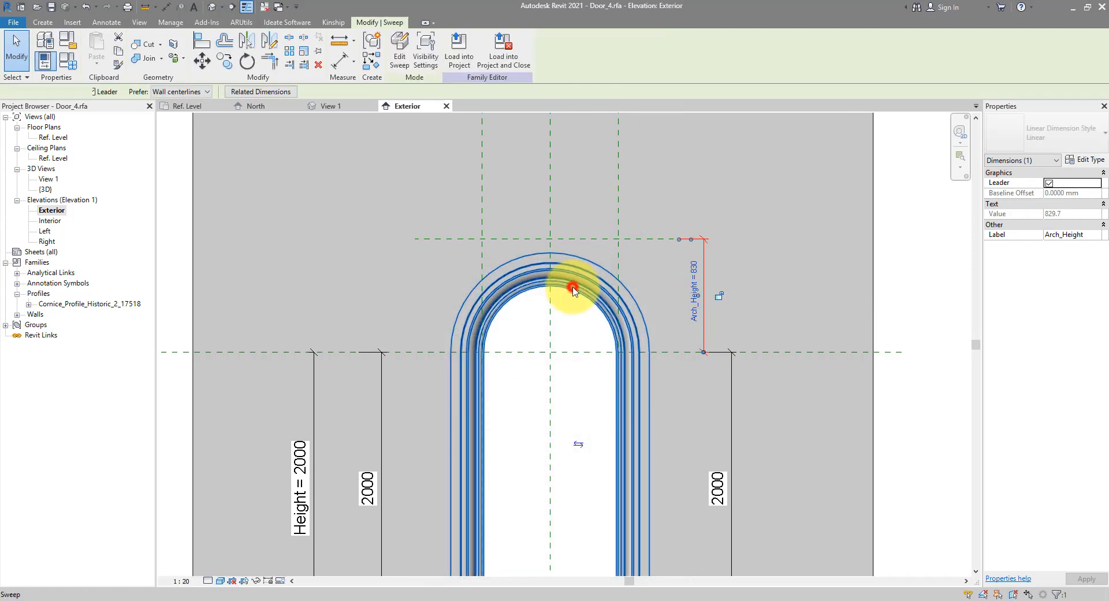
left_click(519, 294)
scroll(693, 220, "down", 3)
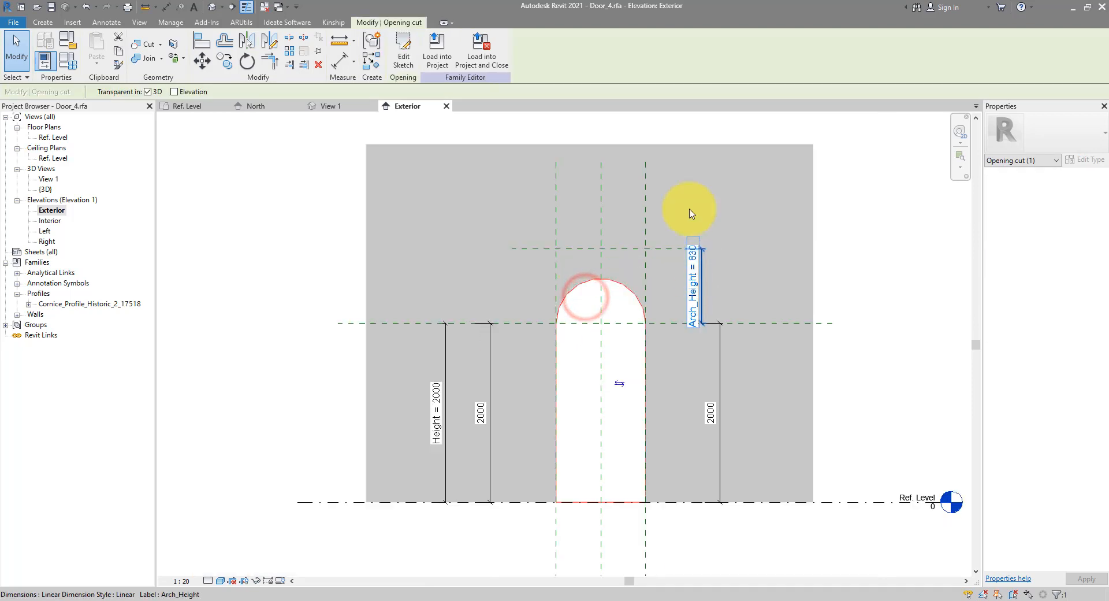
left_click(668, 145)
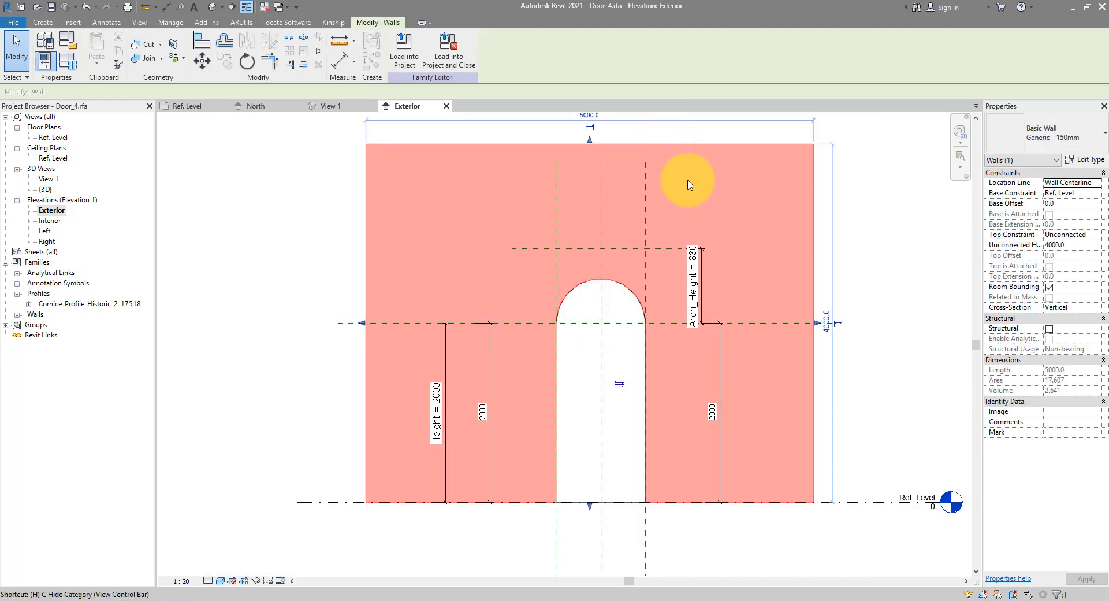
key("h")
key("h")
Edit the opening cut's boundary sketch and delete its semicircular top arc.
left_click(606, 279)
left_click(405, 60)
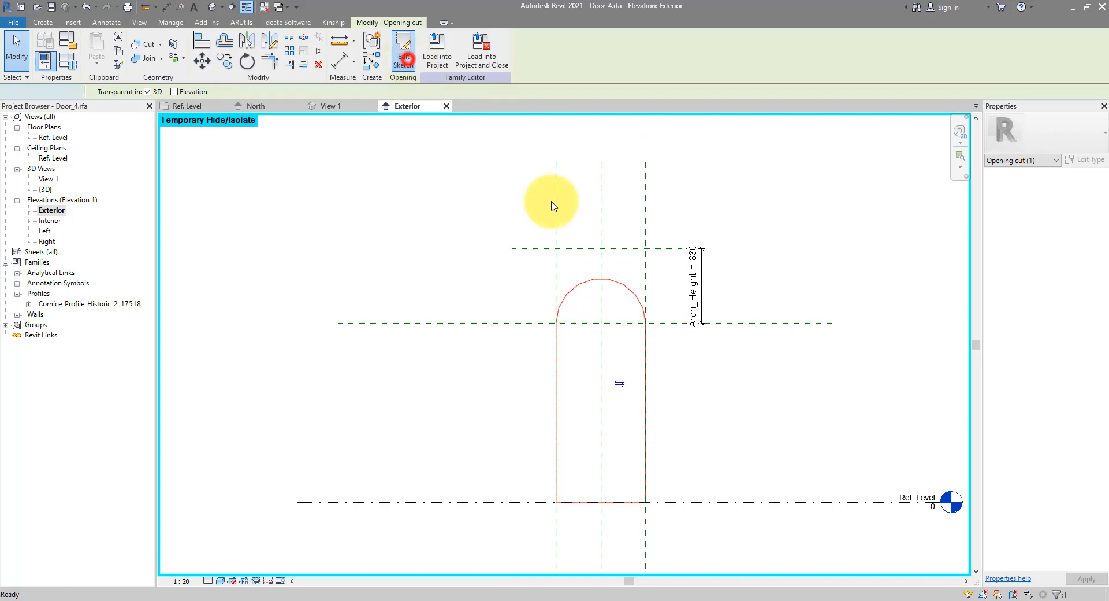
scroll(631, 285, "up", 2)
left_click(618, 225)
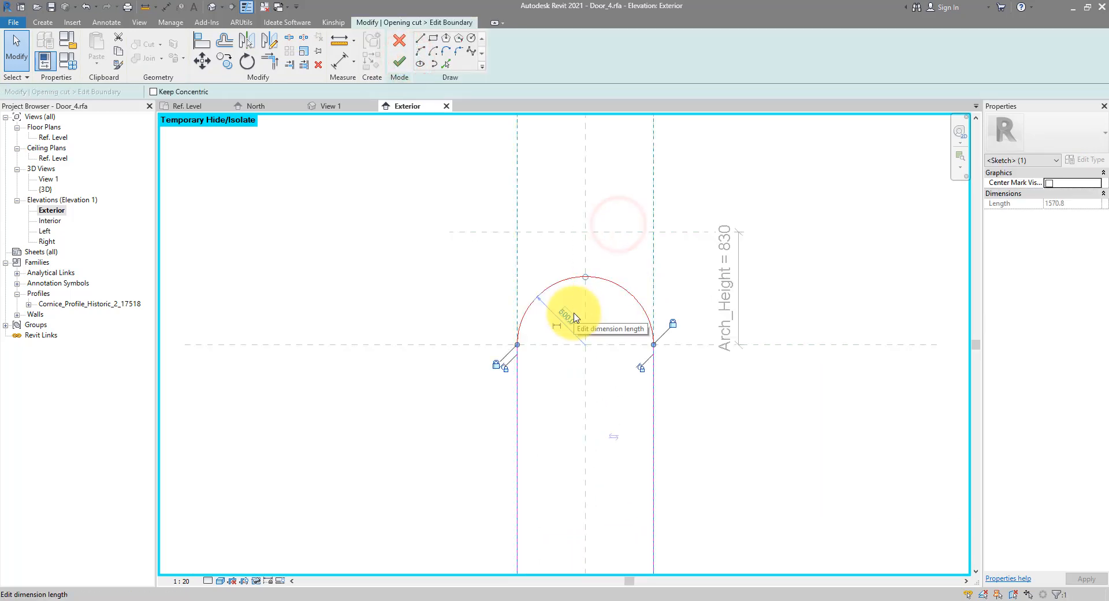
key("Delete")
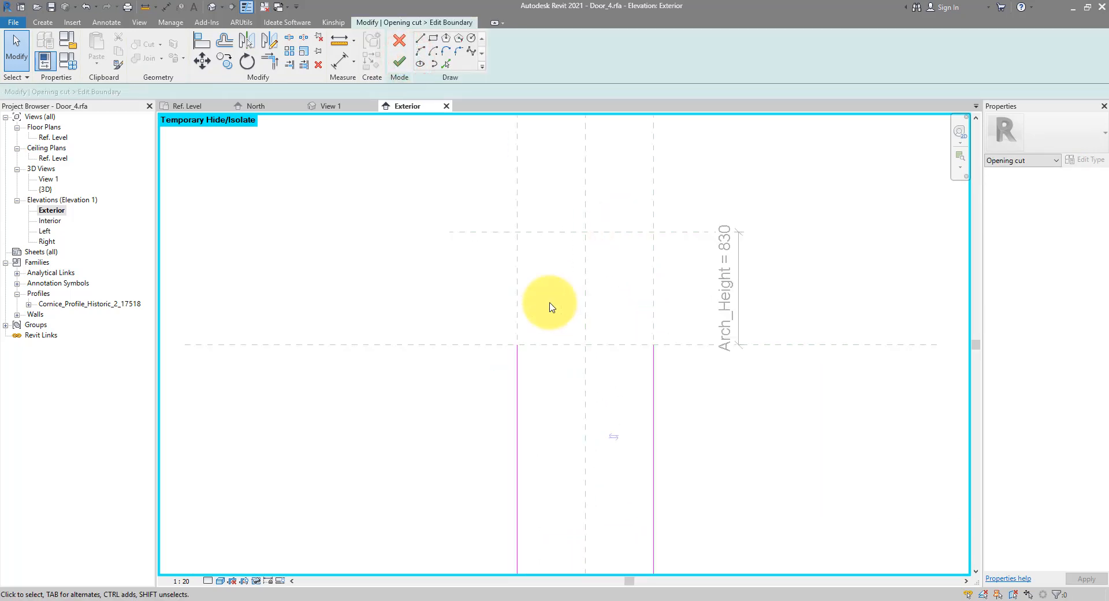
Draw a shallow start-end-radius arc between the tops of the two jamb lines, with a radius of about 776 mm.
left_click(421, 52)
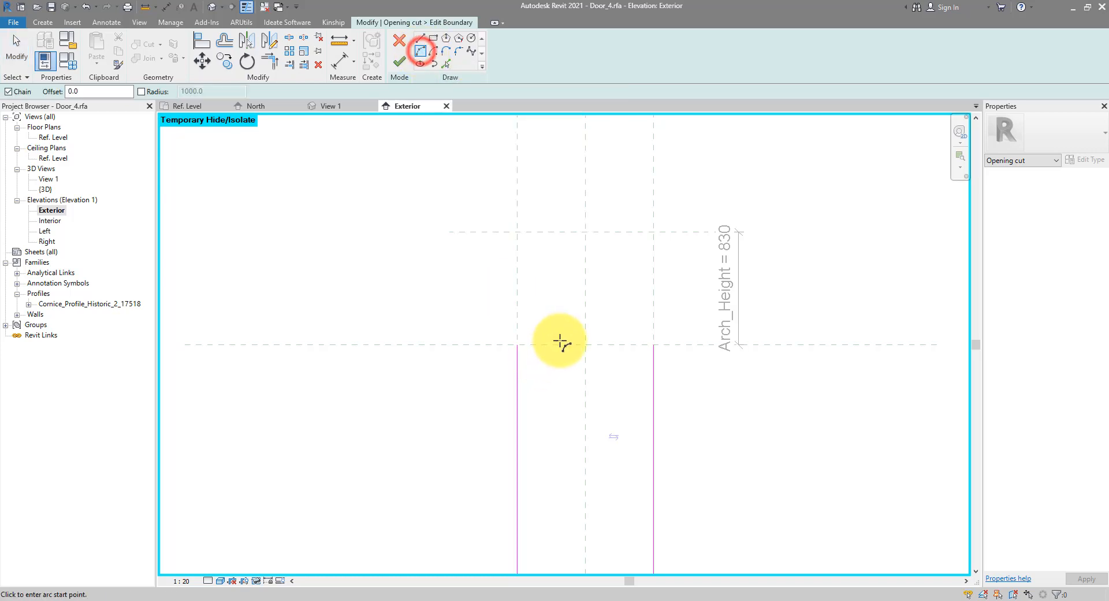
scroll(520, 344, "up", 2)
left_click(504, 347)
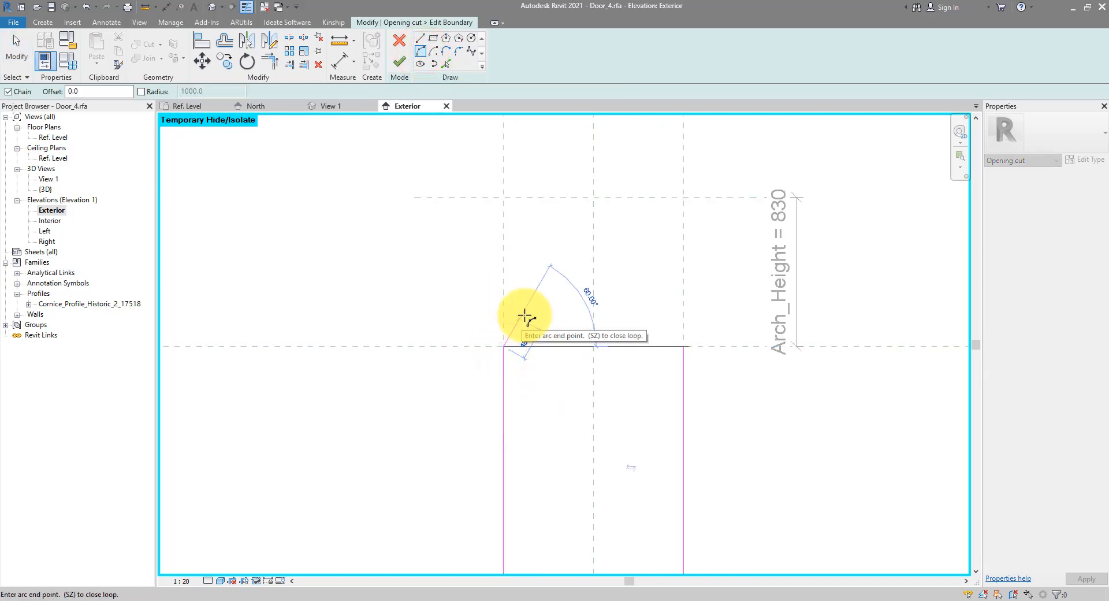
left_click(683, 346)
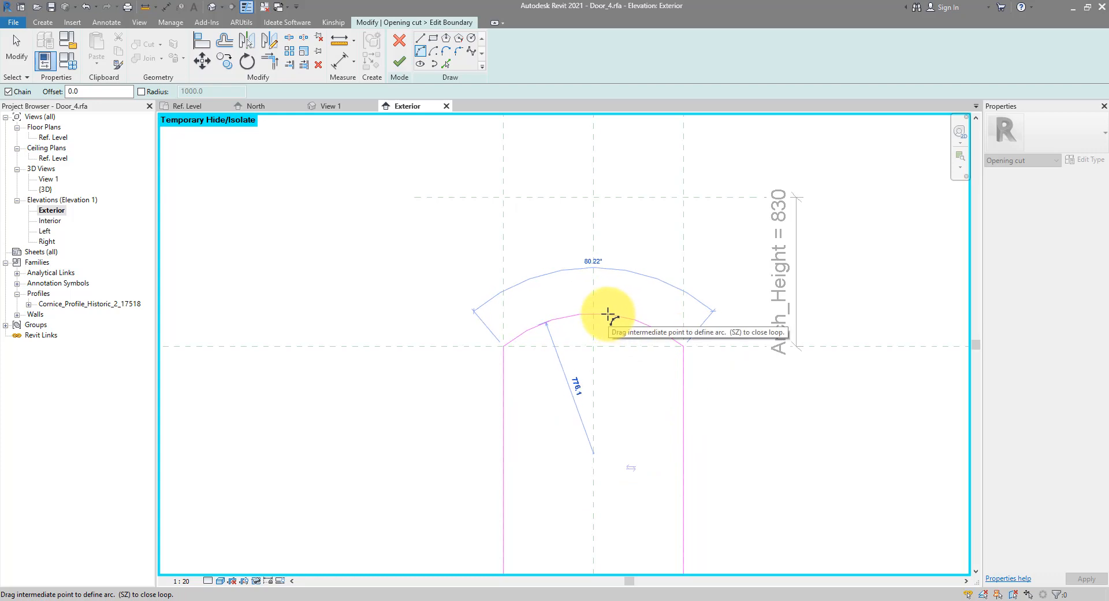
left_click(608, 315)
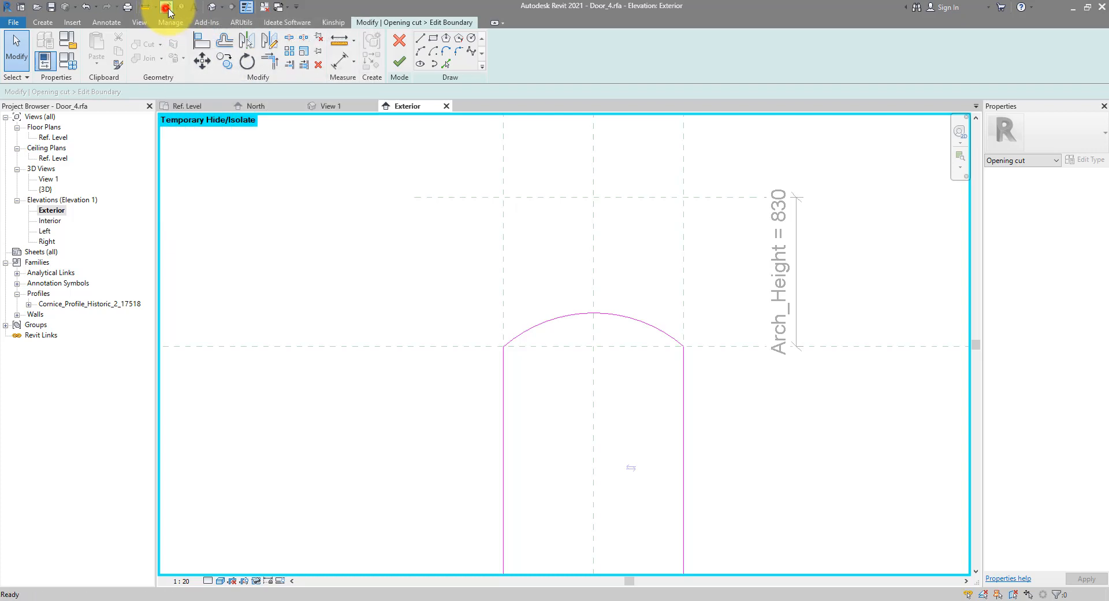
Dimension the new arc's rise above the door height plane and label that dimension with the Arch_Height parameter.
left_click(166, 8)
left_click(713, 348)
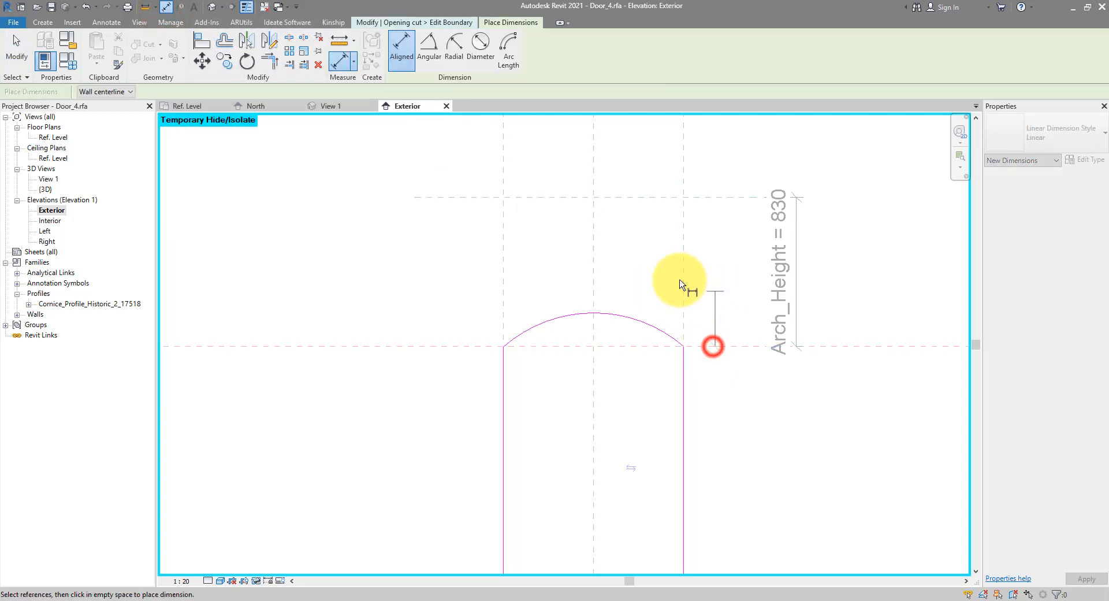
left_click(595, 315)
left_click(705, 315)
key("Escape")
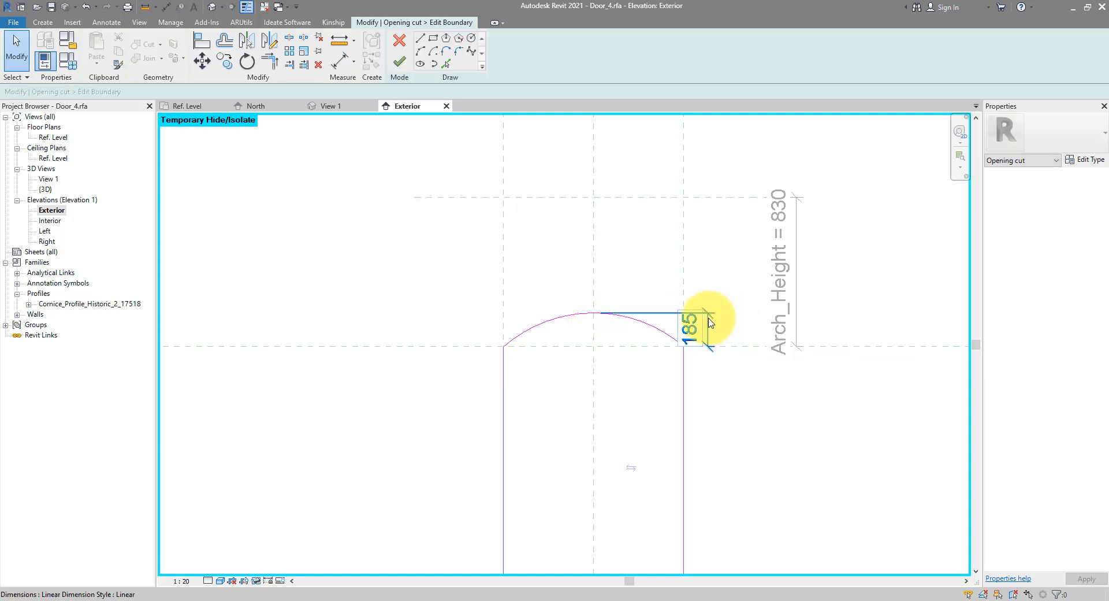
left_click(711, 322)
left_click(485, 51)
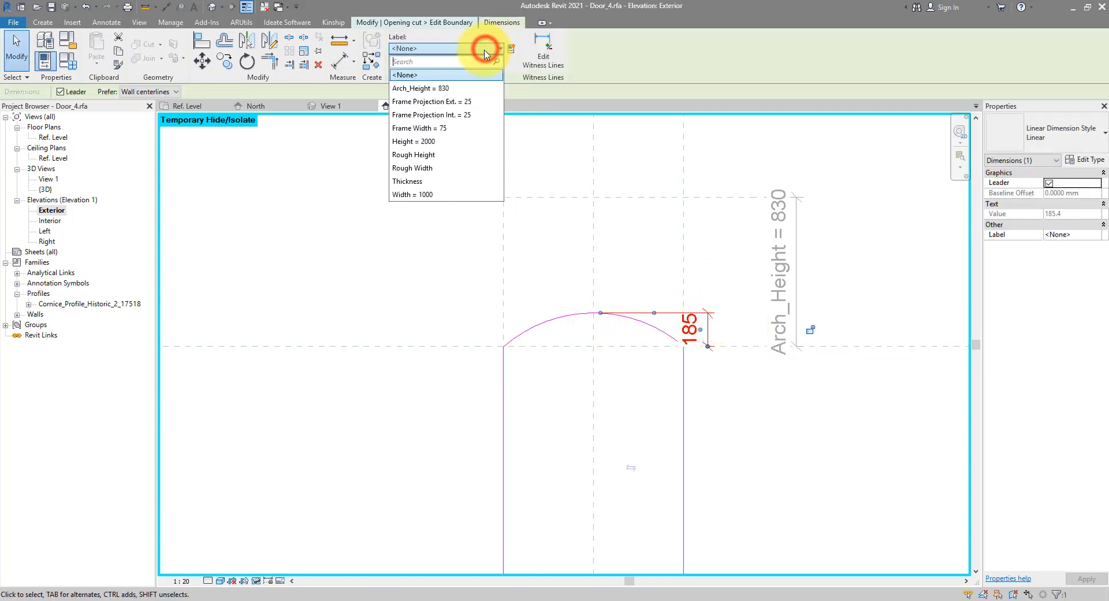
left_click(439, 88)
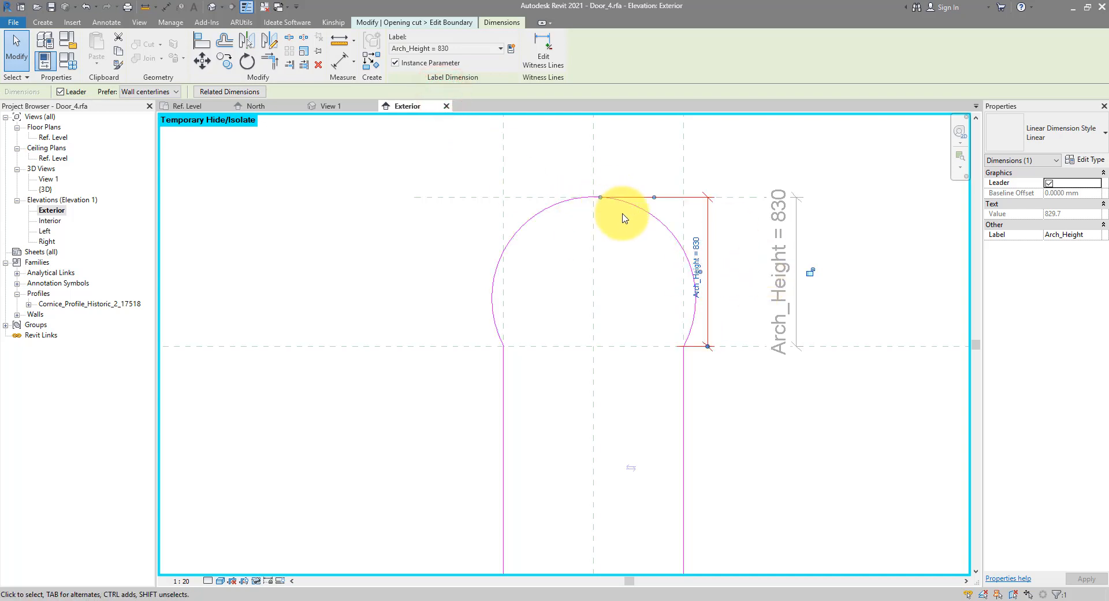
Set the Arch_Height family parameter to 300 and finish the opening cut's boundary sketch.
left_click(67, 64)
left_click_drag(771, 150, 798, 139)
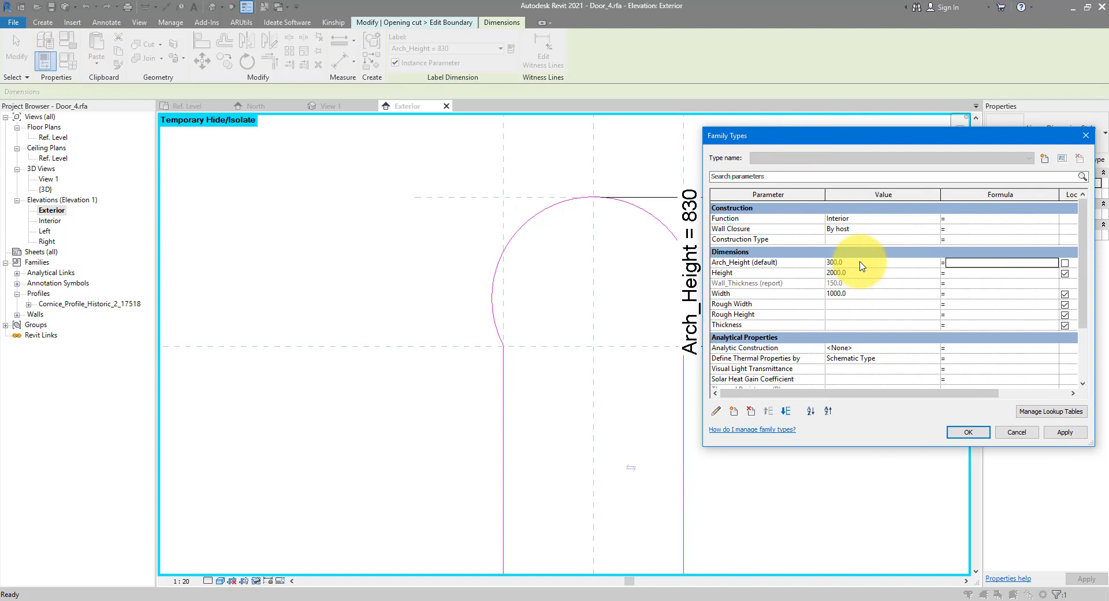
key("Return")
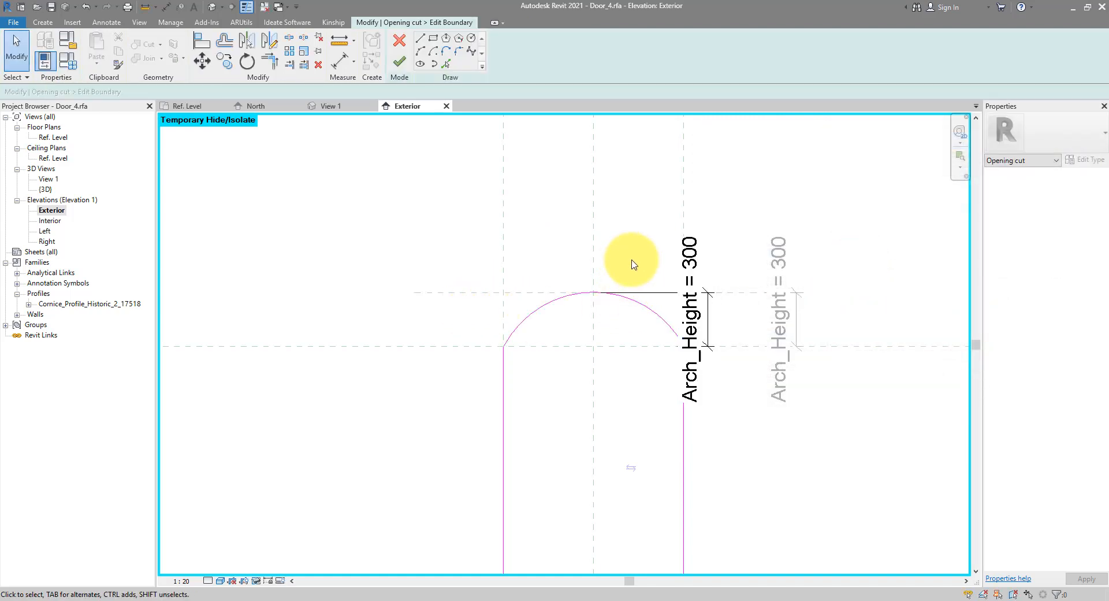
left_click(631, 259)
left_click(400, 64)
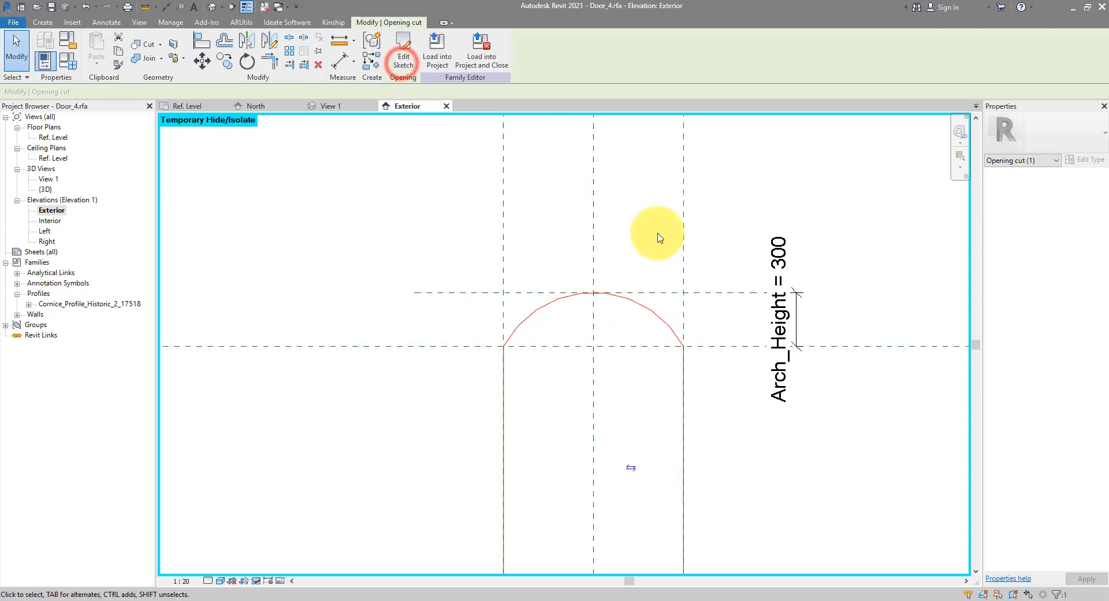
left_click(726, 233)
Move the arch-top reference plane down to an Arch_Height of about 180 and reset the temporary hiding of the wall.
scroll(439, 223, "down", 2)
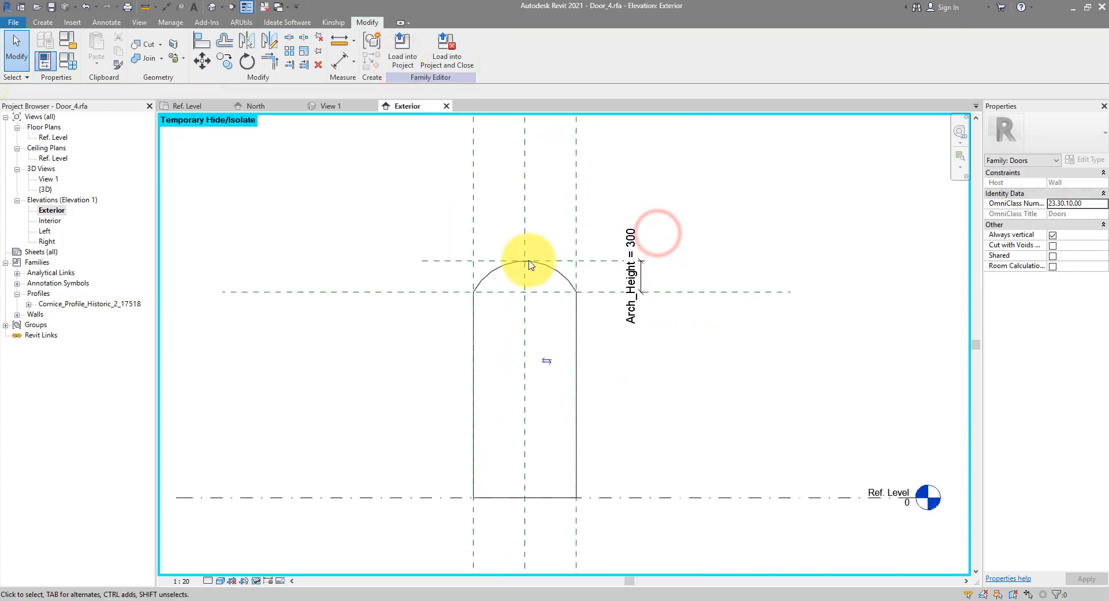
left_click(608, 263)
scroll(612, 268, "up", 2)
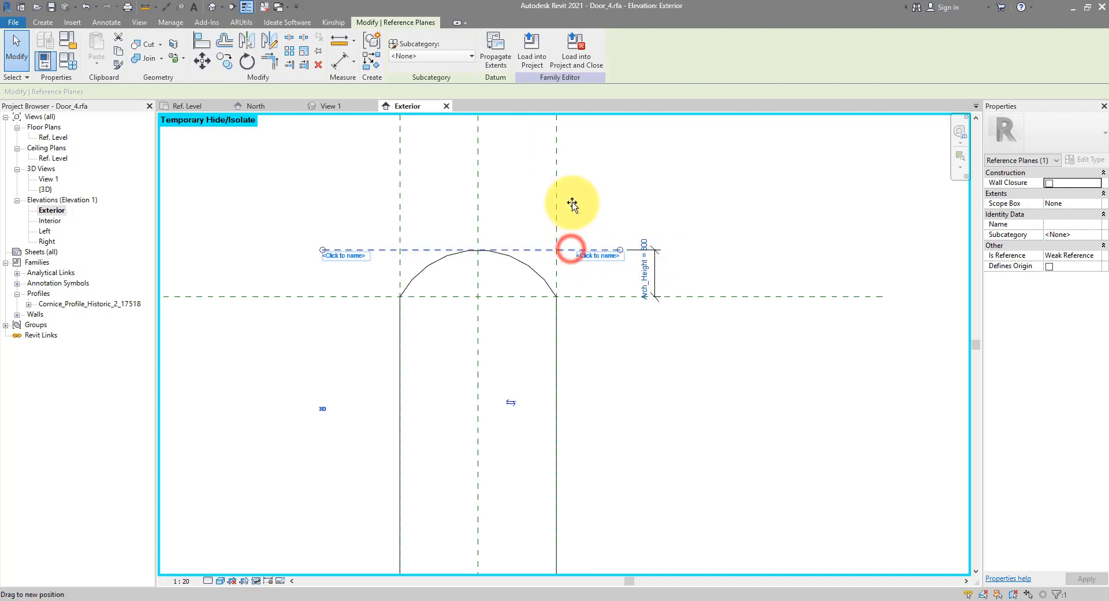
left_click_drag(572, 204, 574, 269)
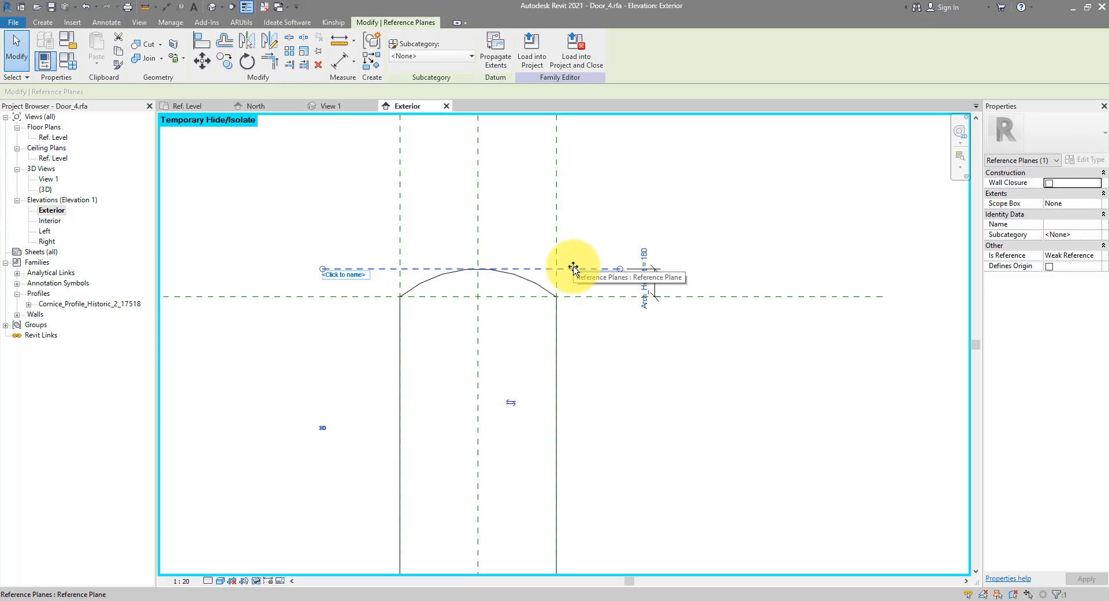
left_click(328, 165)
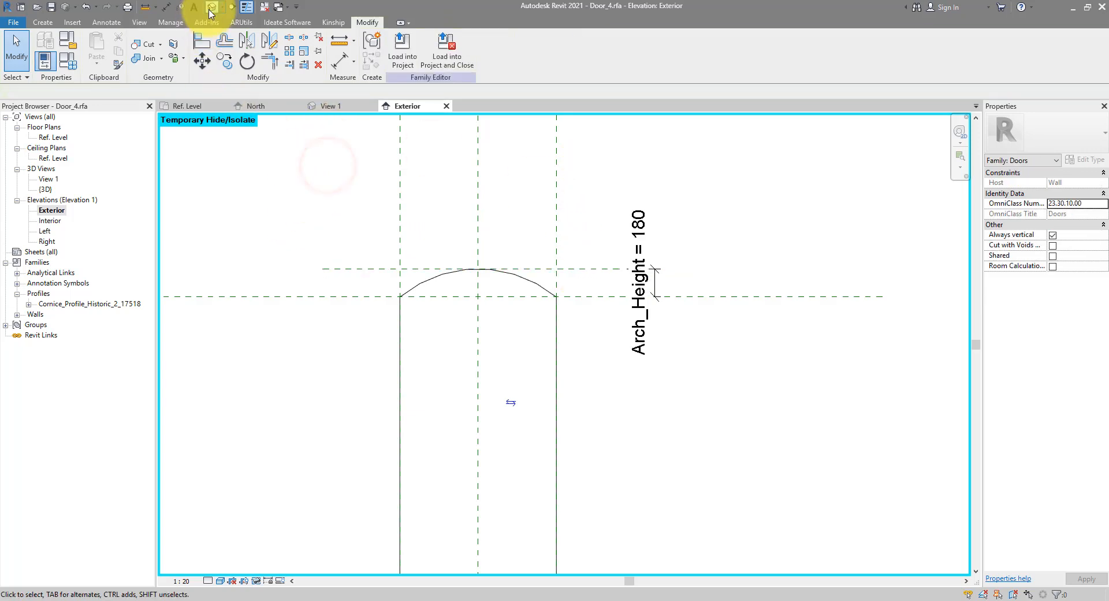
left_click(256, 580)
left_click(263, 582)
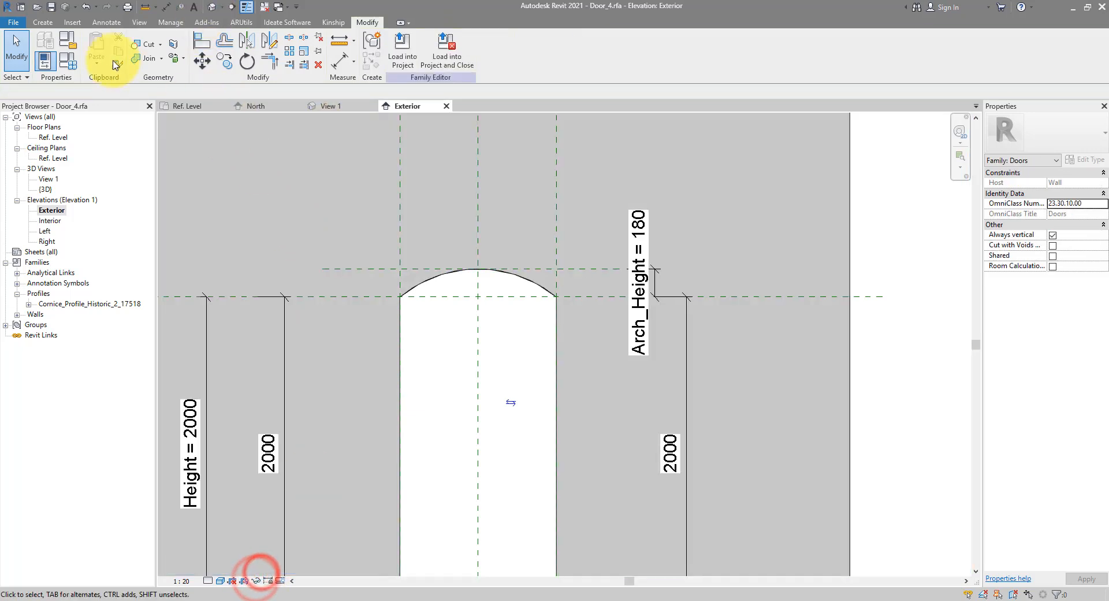
Start a sweep and pick the opening's arch edge and both jamb edges as its path.
left_click(43, 22)
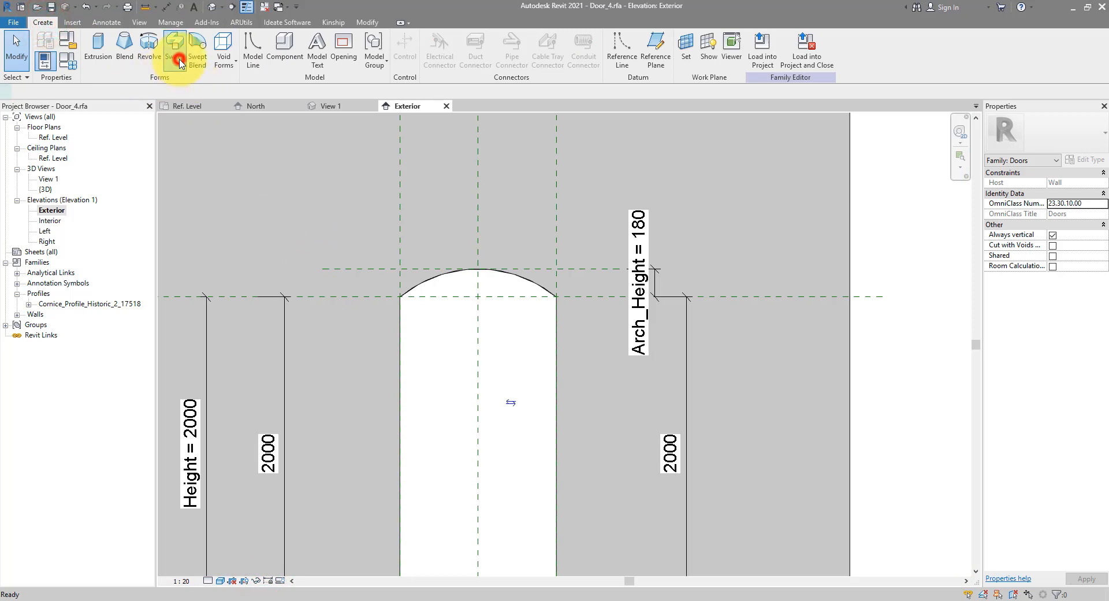
left_click(175, 58)
left_click(499, 66)
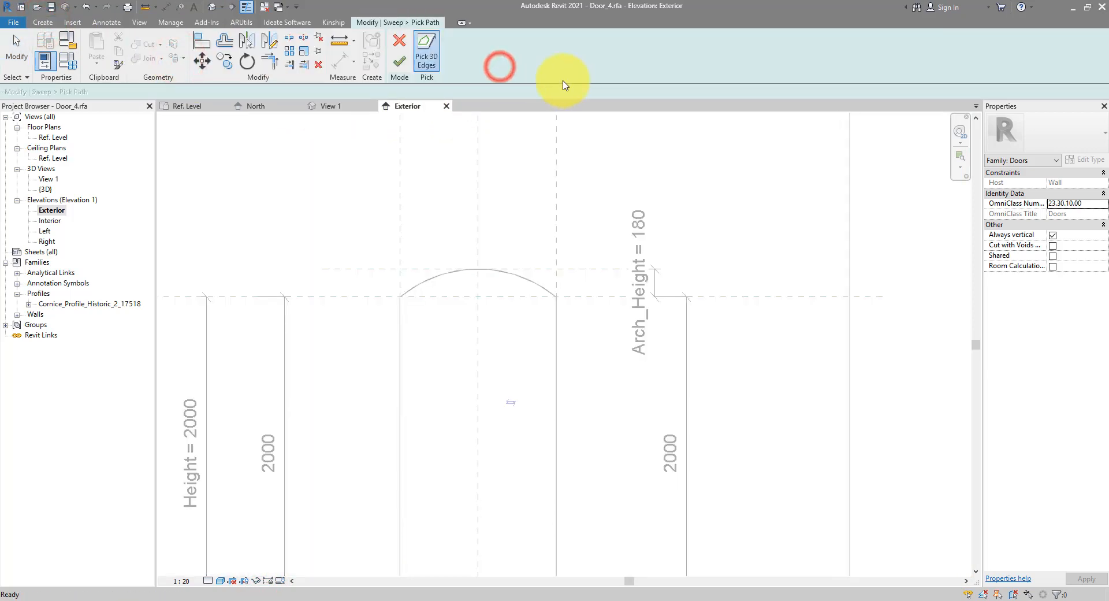
left_click(456, 274)
left_click(555, 327)
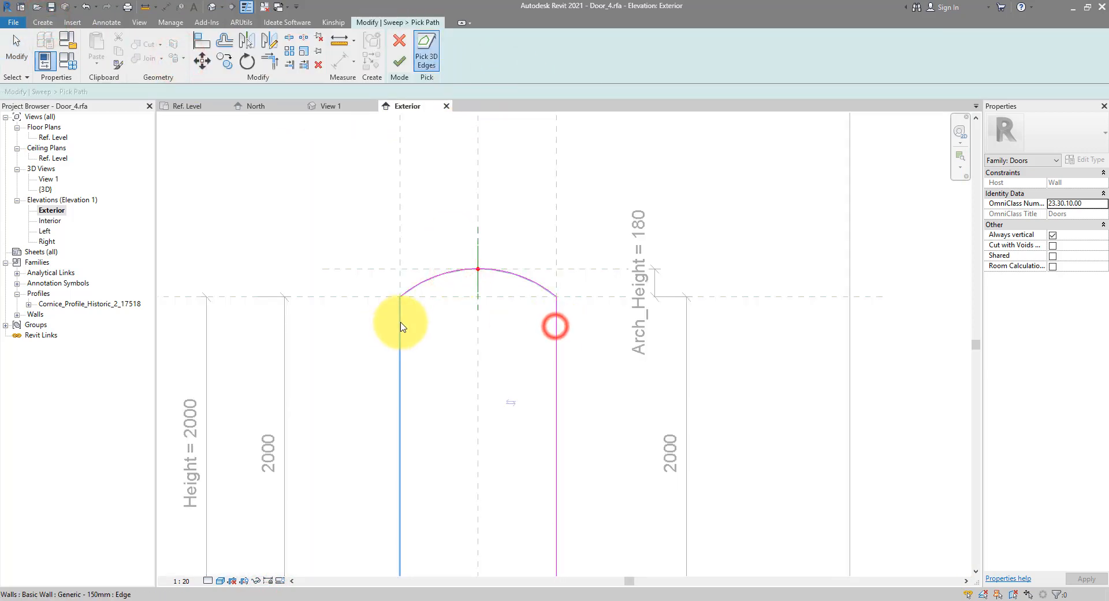
left_click(401, 322)
left_click(399, 62)
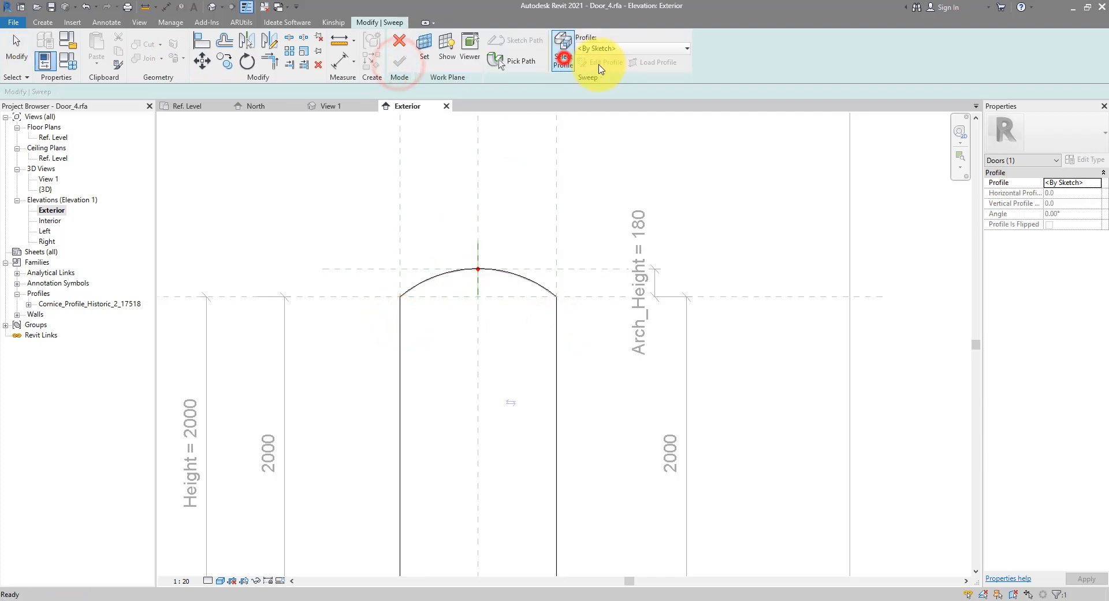
Assign the Cornice_Profile_Historic_2_17518 profile to the sweep and finish it.
left_click(614, 47)
left_click(605, 74)
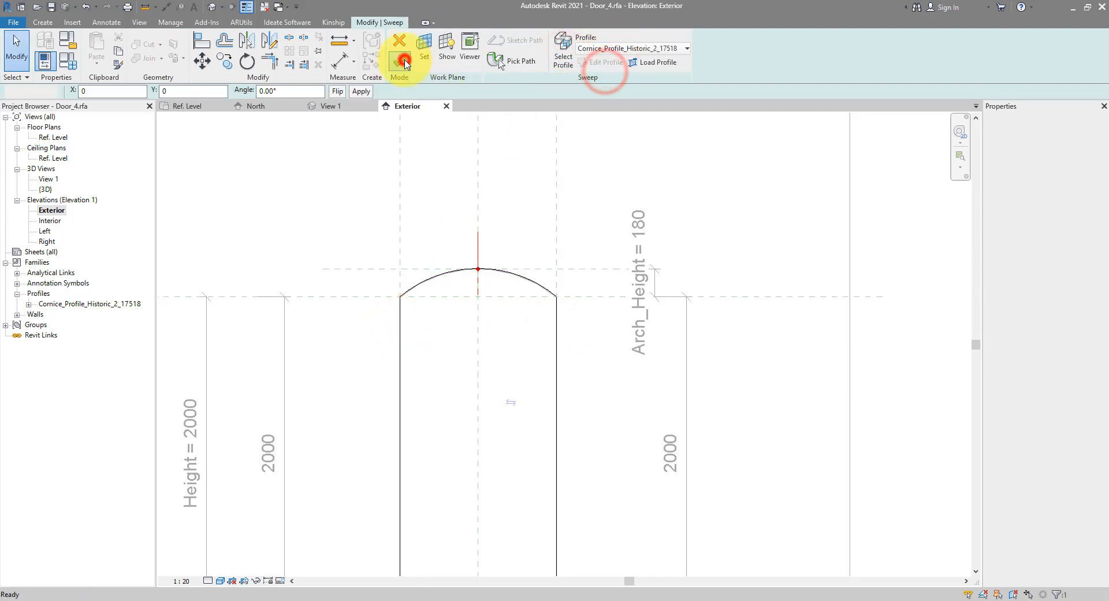
left_click(399, 62)
left_click(483, 338)
scroll(462, 332, "down", 3)
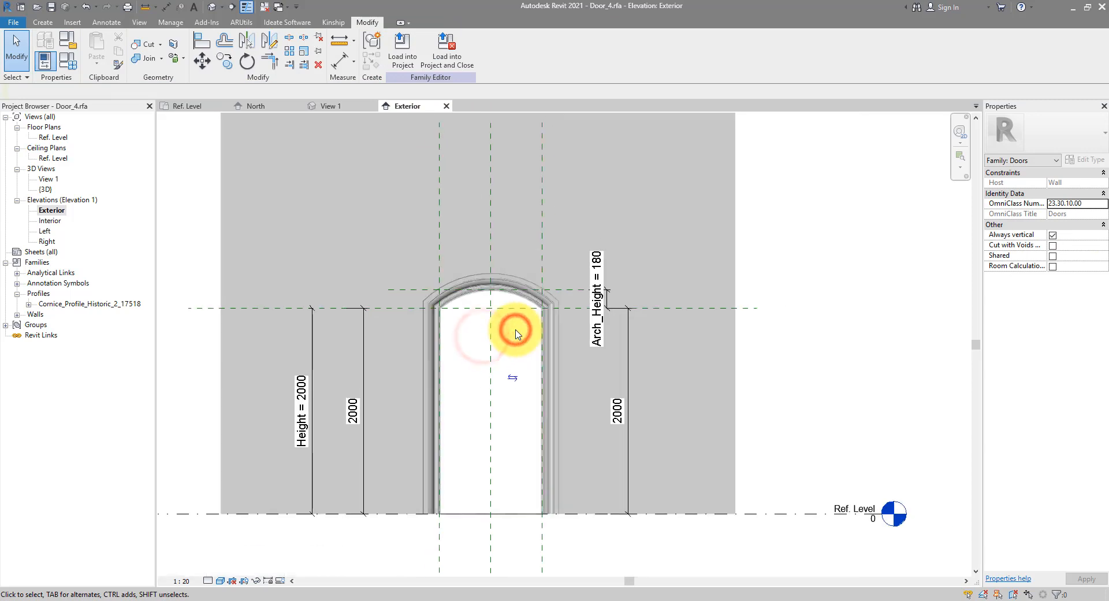
Load the Door_4 family into Test.rvt and place one in the brick wall beyond the ogee-arched door in the North elevation.
left_click(405, 58)
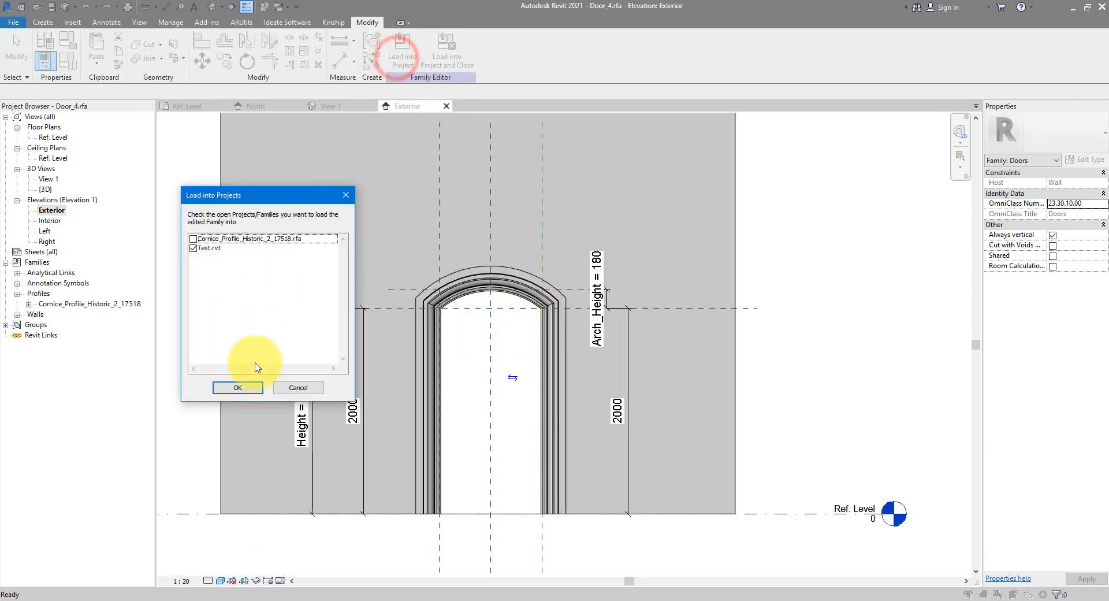
left_click(242, 384)
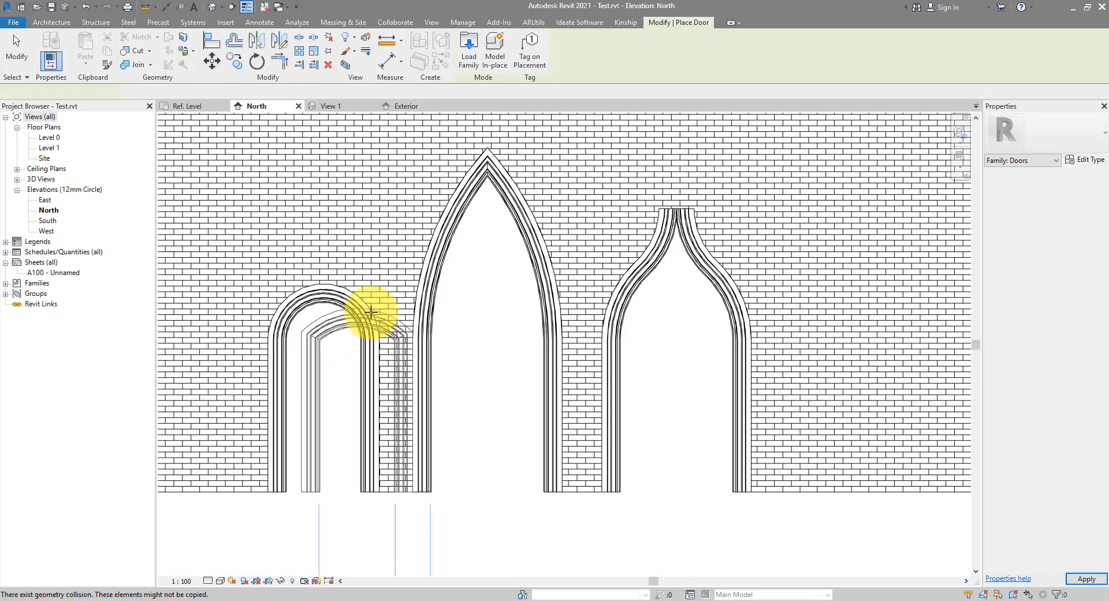
left_click(838, 358)
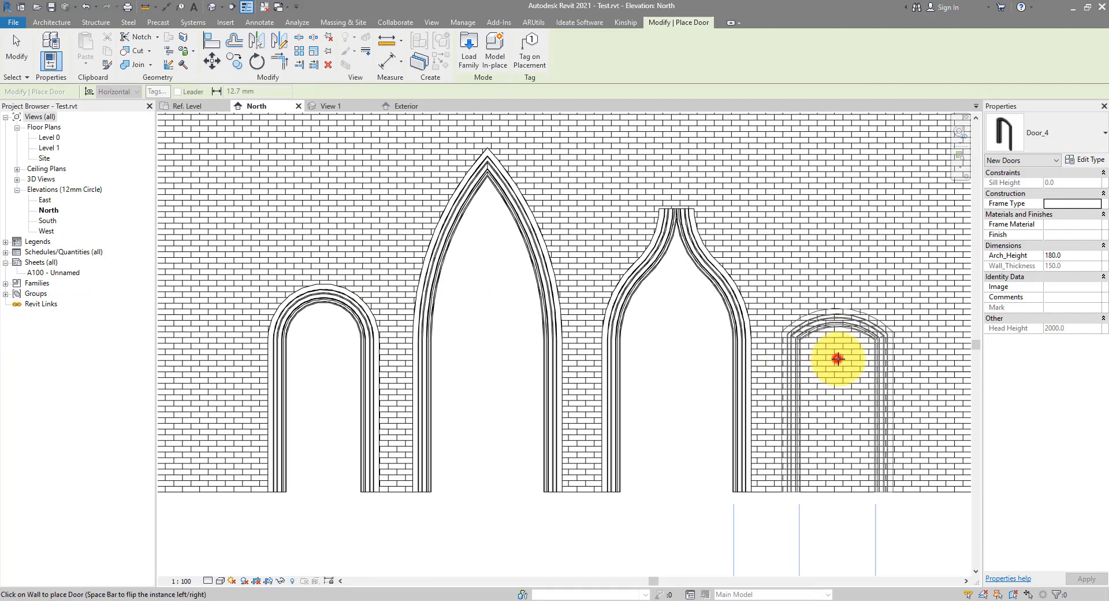
key("Escape")
key("Escape")
Stretch the placed Door_4's arch up to an Arch_Height of about 1017, then lower it to about 232.
left_click(875, 355)
scroll(872, 355, "up", 4)
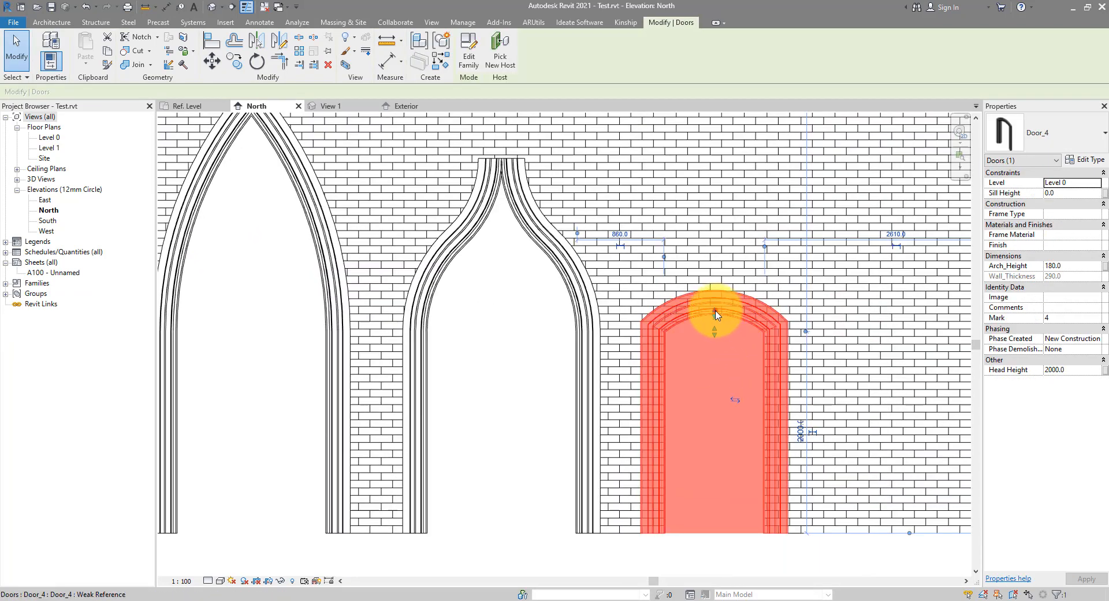
left_click_drag(716, 315, 719, 231)
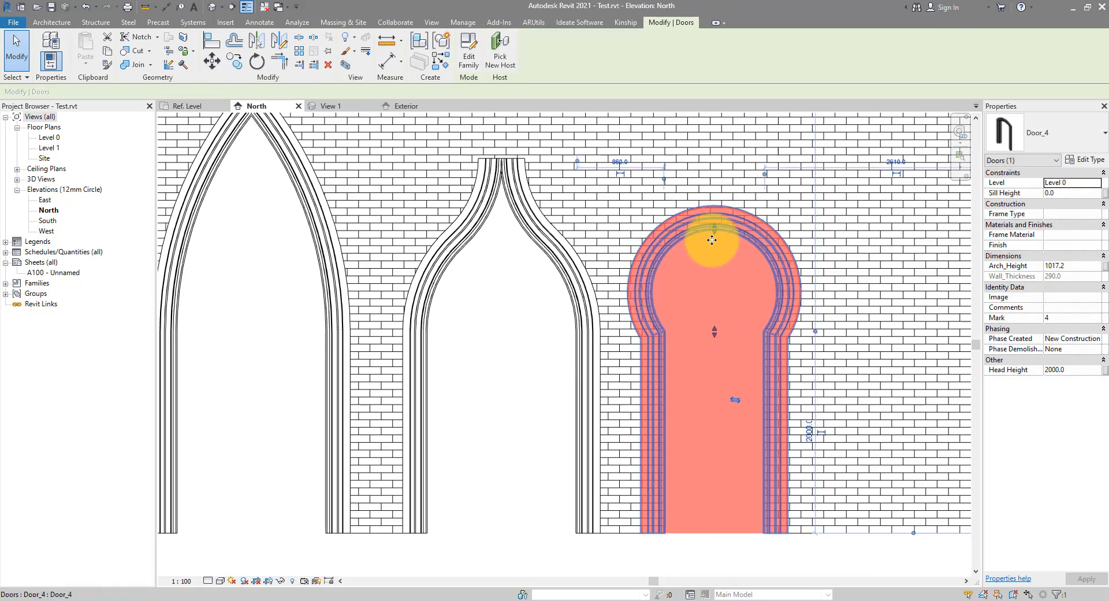
left_click_drag(719, 311, 715, 306)
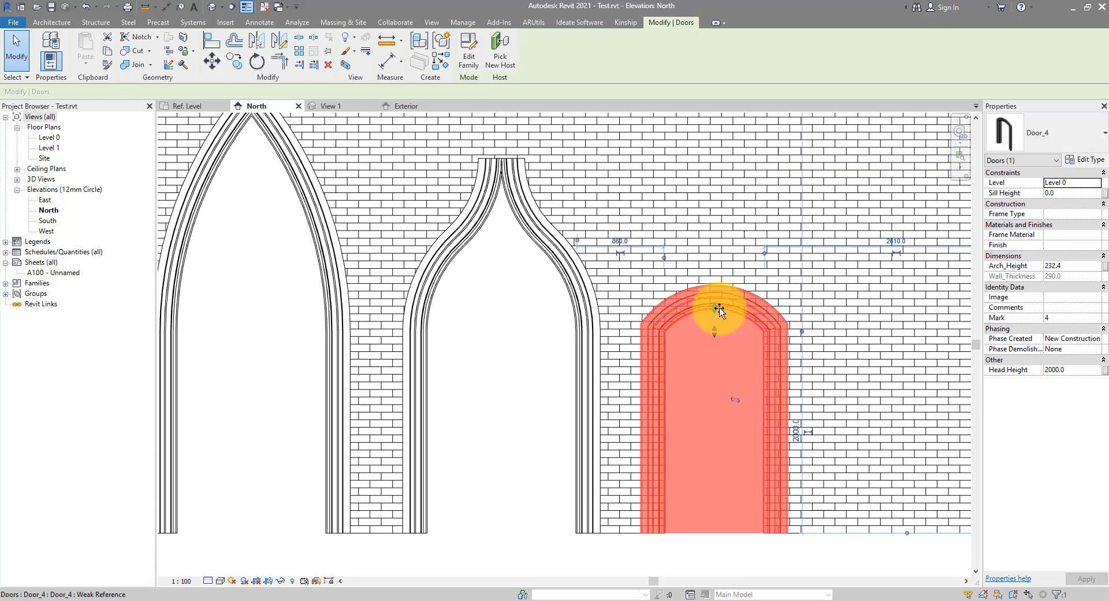
Set the Door_4 type's Width to 1500.
left_click(1081, 165)
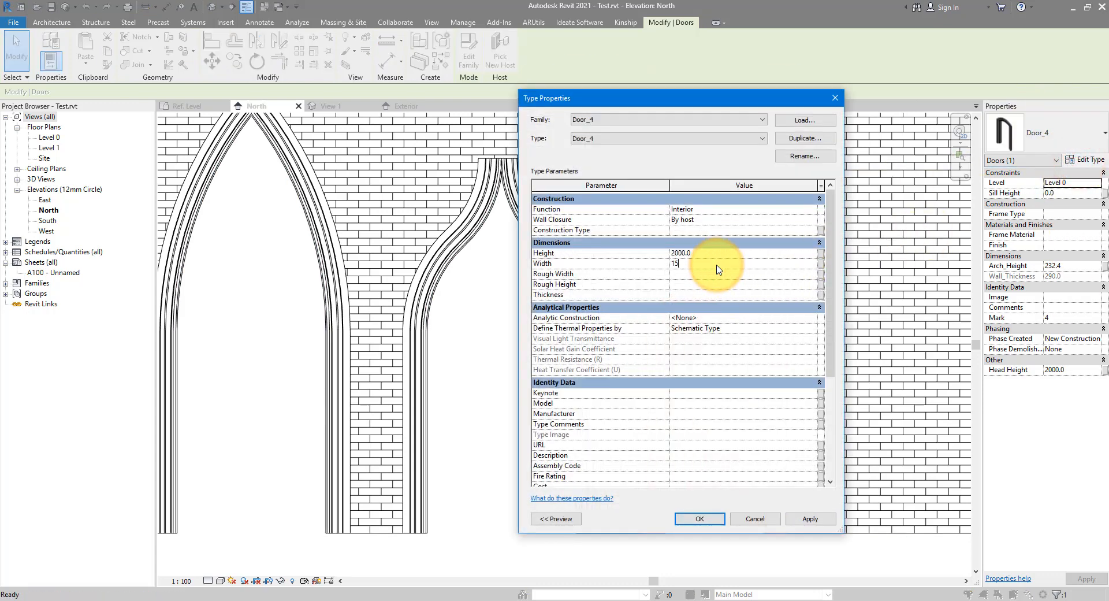
key("Return")
scroll(751, 312, "down", 4)
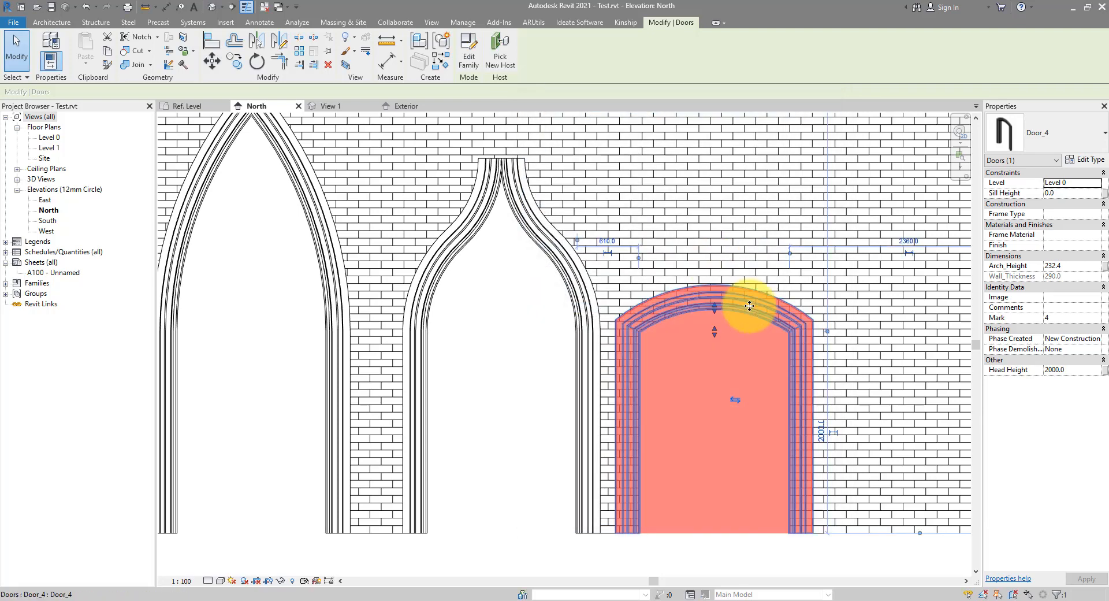
left_click(767, 466)
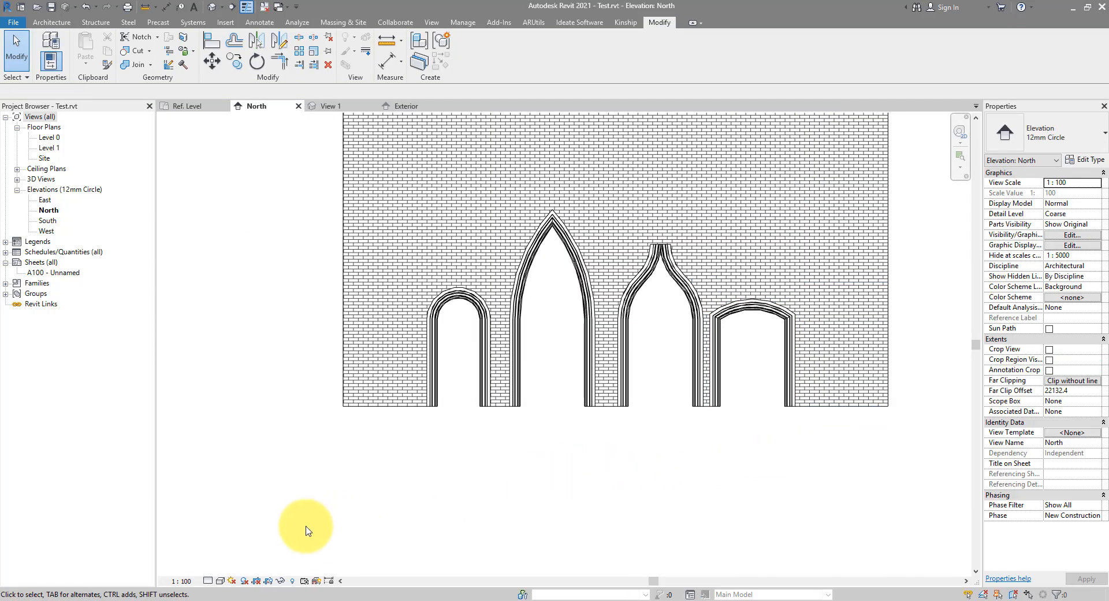
Switch to Photos to examine the Oval Arch in the Capture.JPG reference image, and return to Revit.
mouse_move(370, 597)
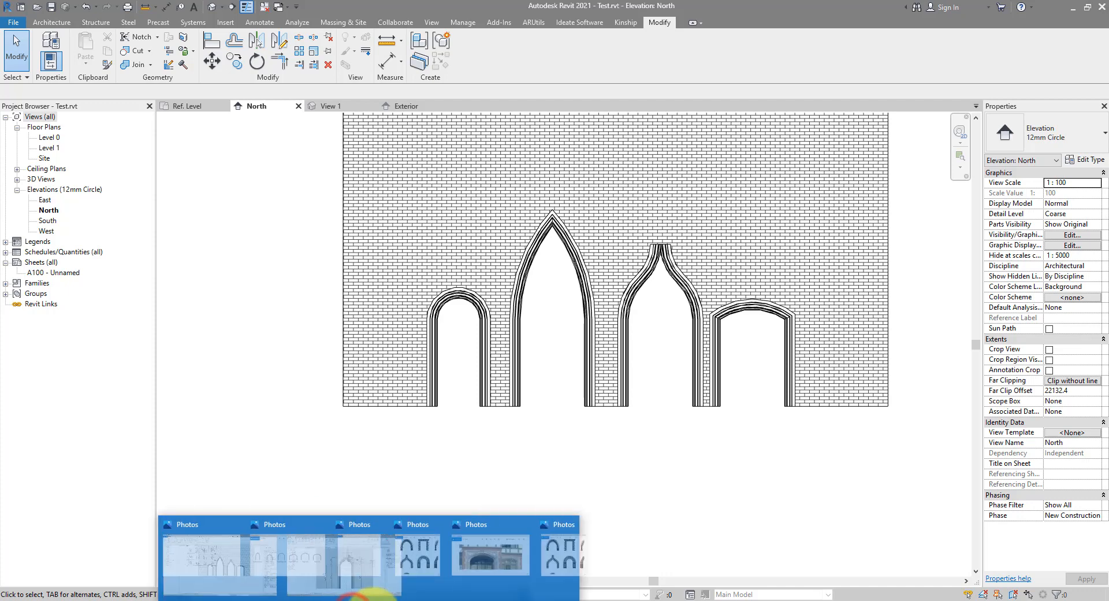
left_click(289, 578)
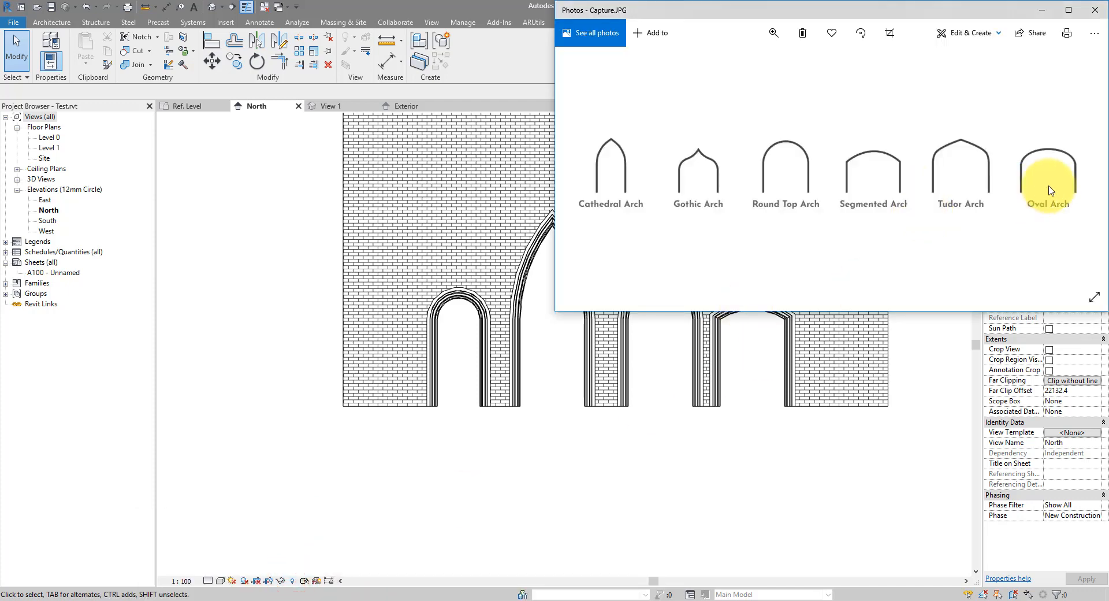
left_click(820, 411)
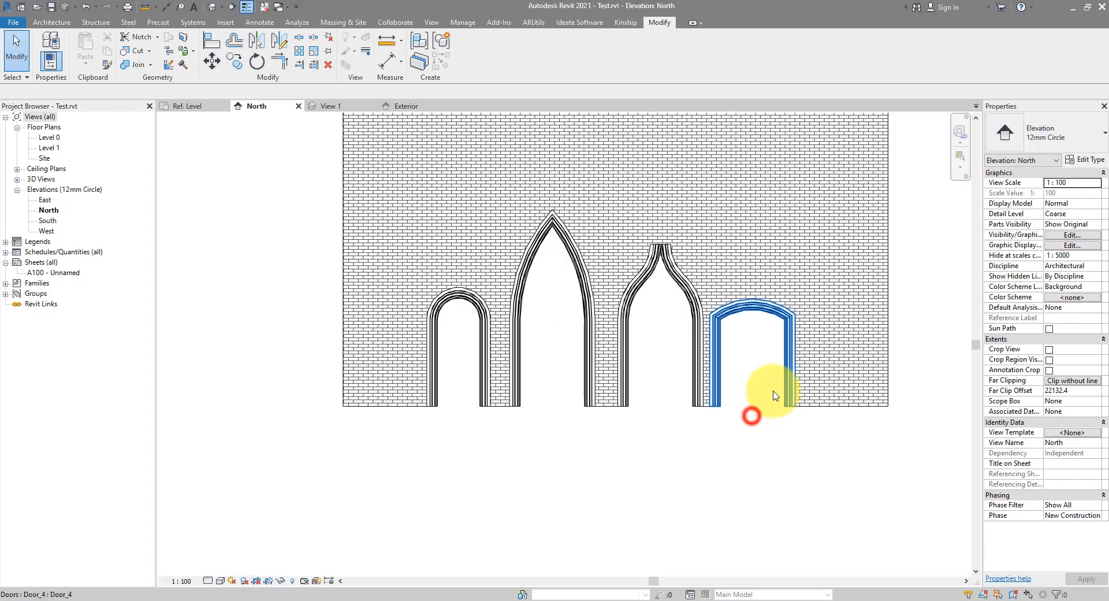
Close the inactive views and save the Door_4 family as a new family named Door_5.
left_click(266, 7)
left_click(324, 106)
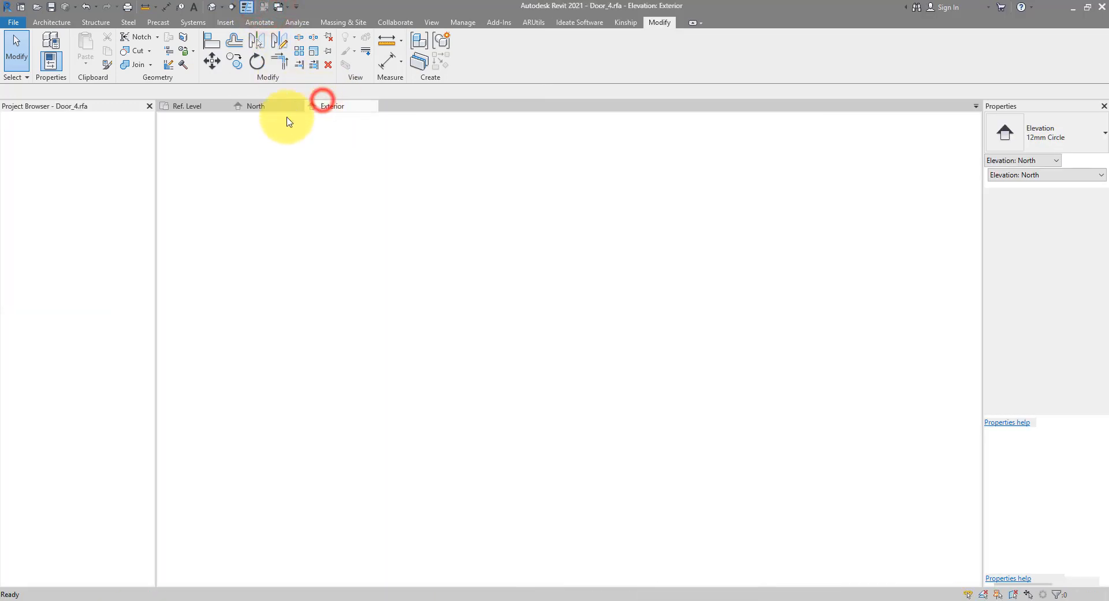
left_click(19, 23)
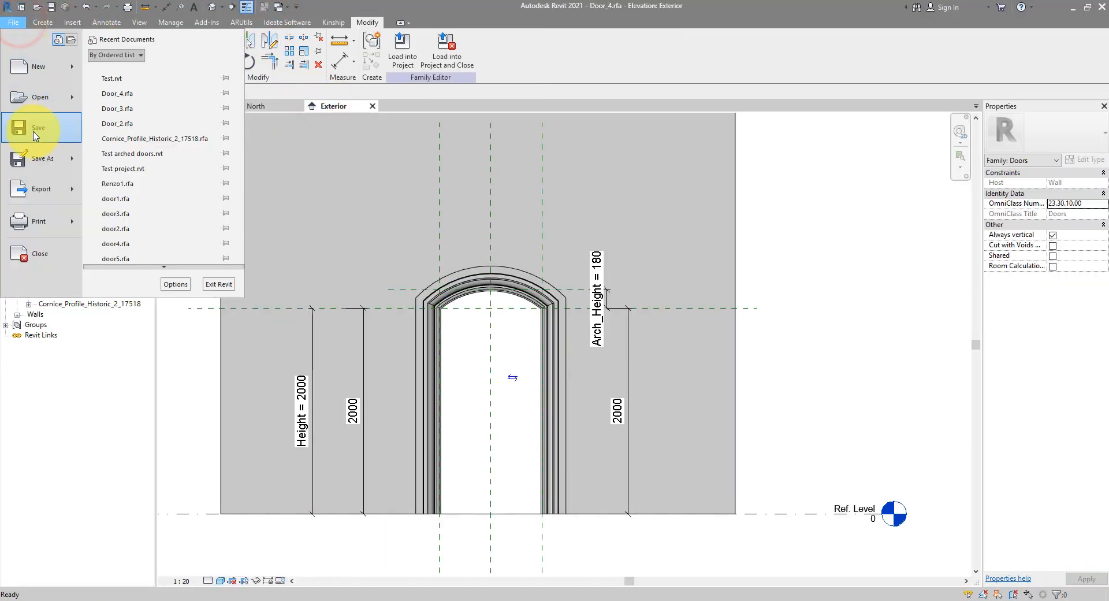
left_click(26, 155)
left_click(174, 149)
left_click(531, 489)
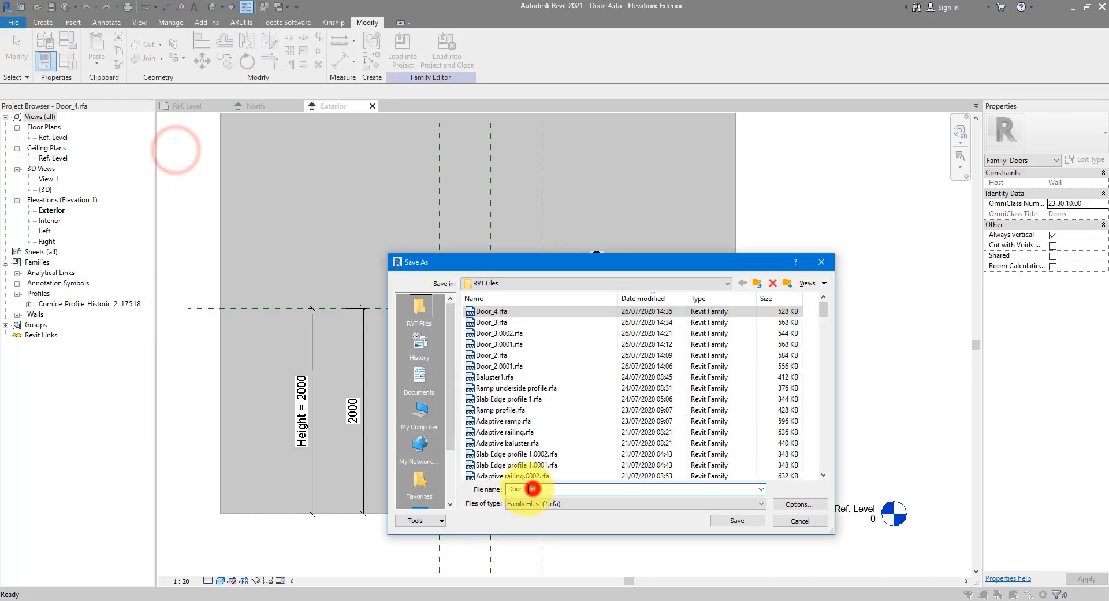
key("Return")
Delete Door_5's cornice sweep around the opening and temporarily hide the wall in the Exterior elevation.
left_click(548, 324)
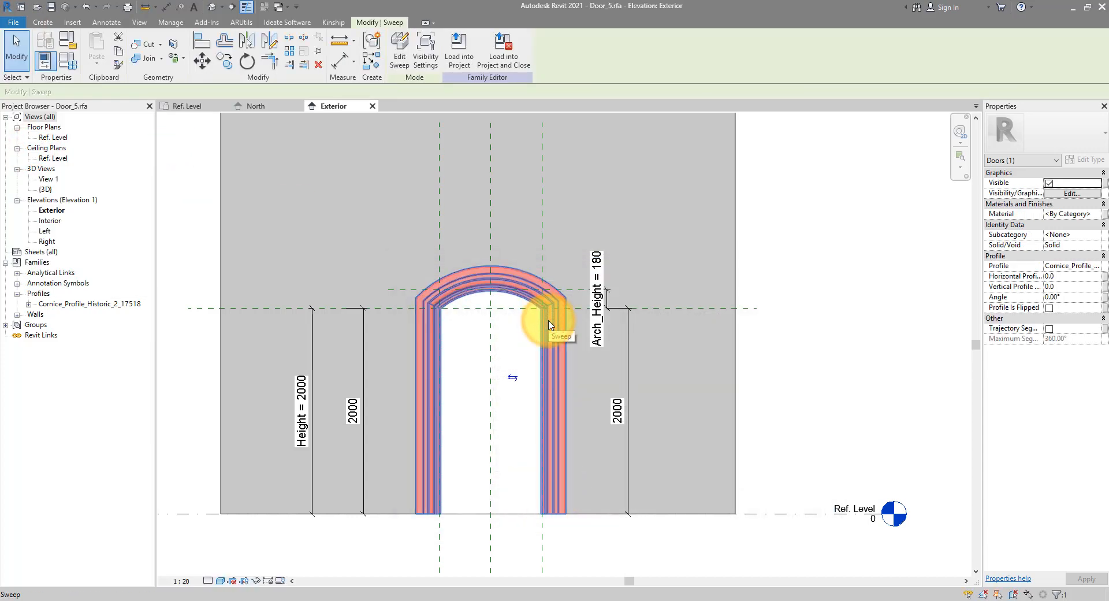
key("Delete")
scroll(531, 321, "up", 2)
middle_click_drag(508, 318, 502, 262)
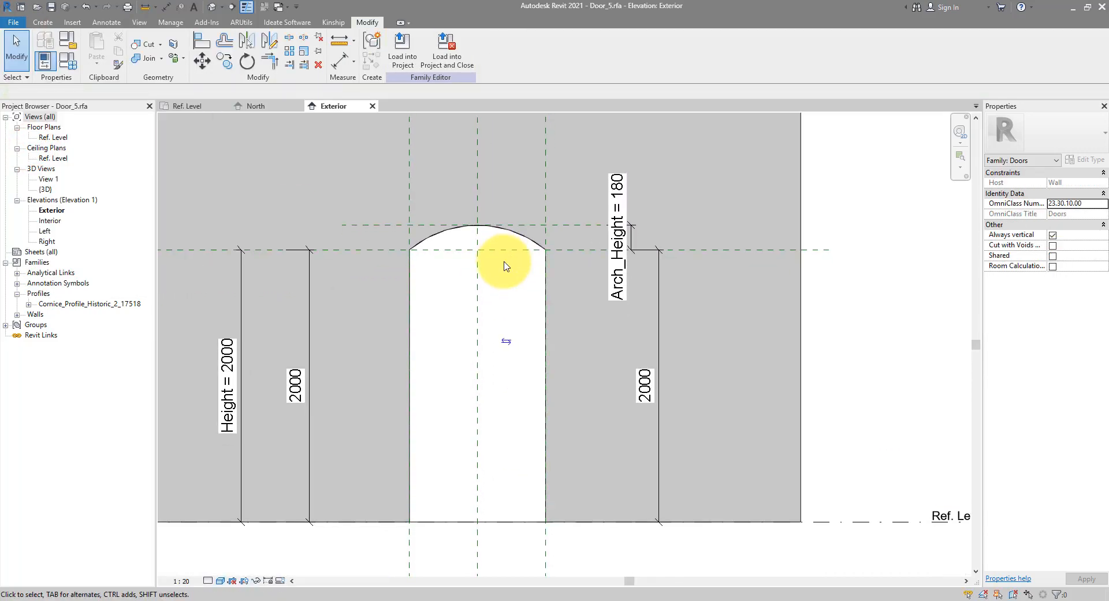
left_click(791, 187)
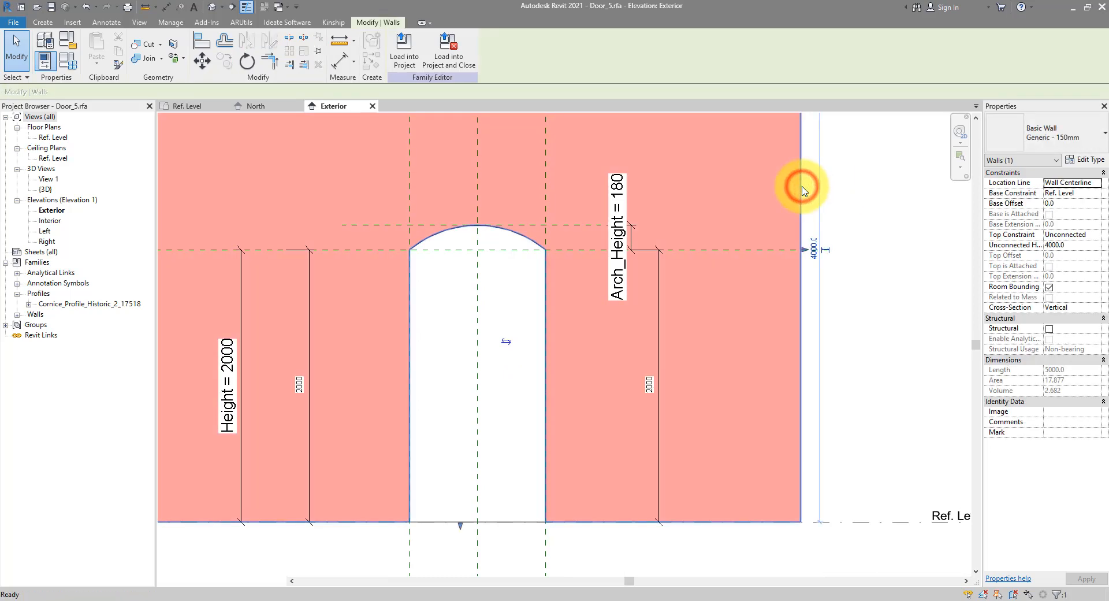
key("h")
key("h")
Edit Door_5's opening cut boundary sketch and delete its shallow top arc.
left_click(517, 230)
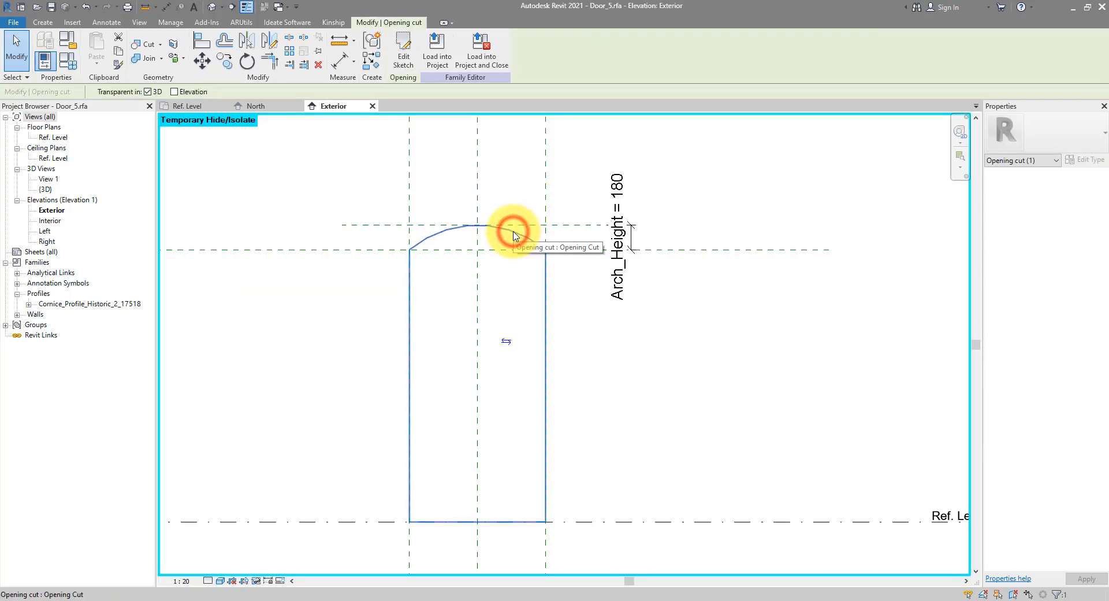
double_click(517, 229)
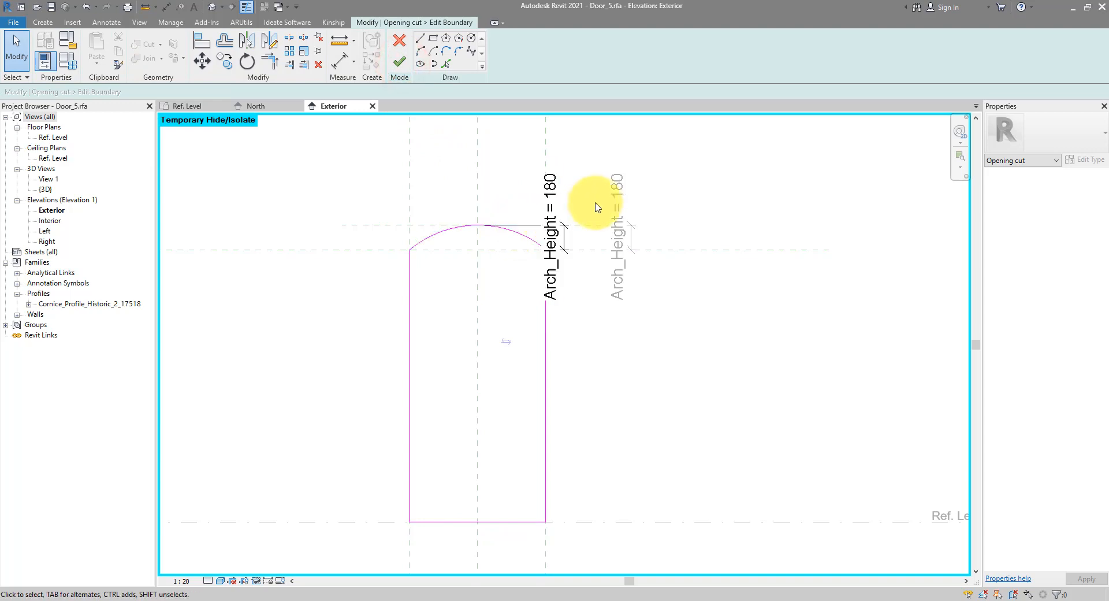
left_click_drag(595, 202, 477, 241)
key("Delete")
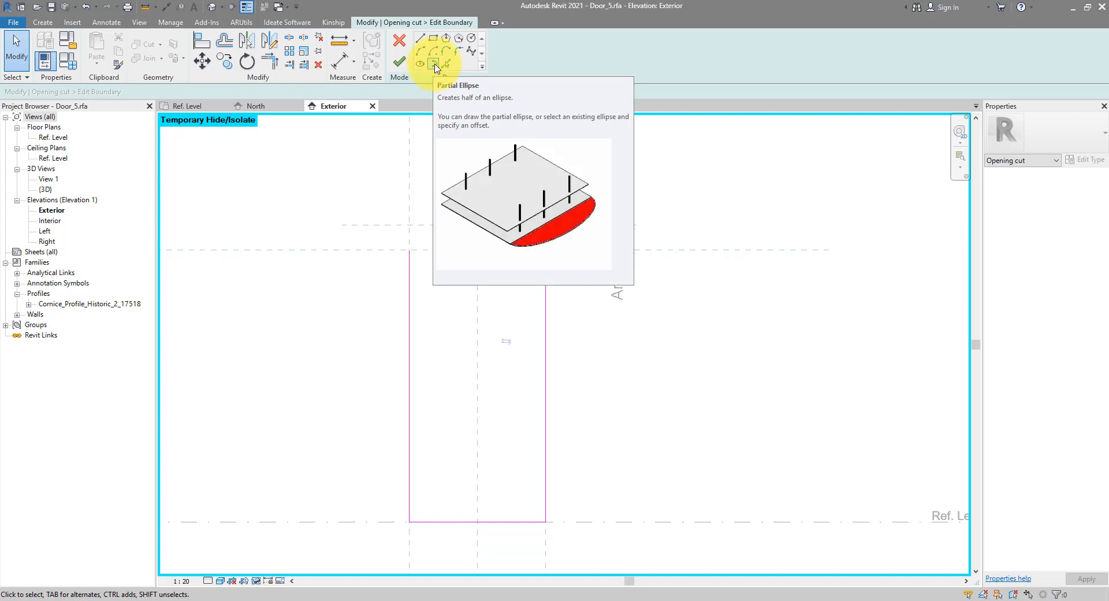
Draw a partial-ellipse arch about 260 mm high between the upper ends of the two vertical boundary lines.
left_click(434, 64)
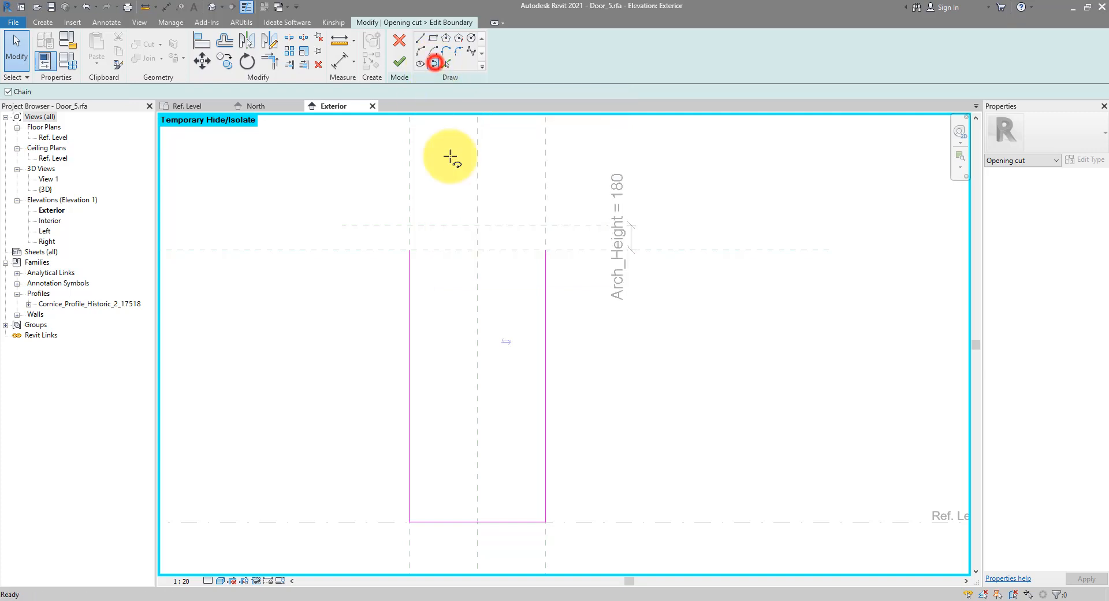
left_click(410, 249)
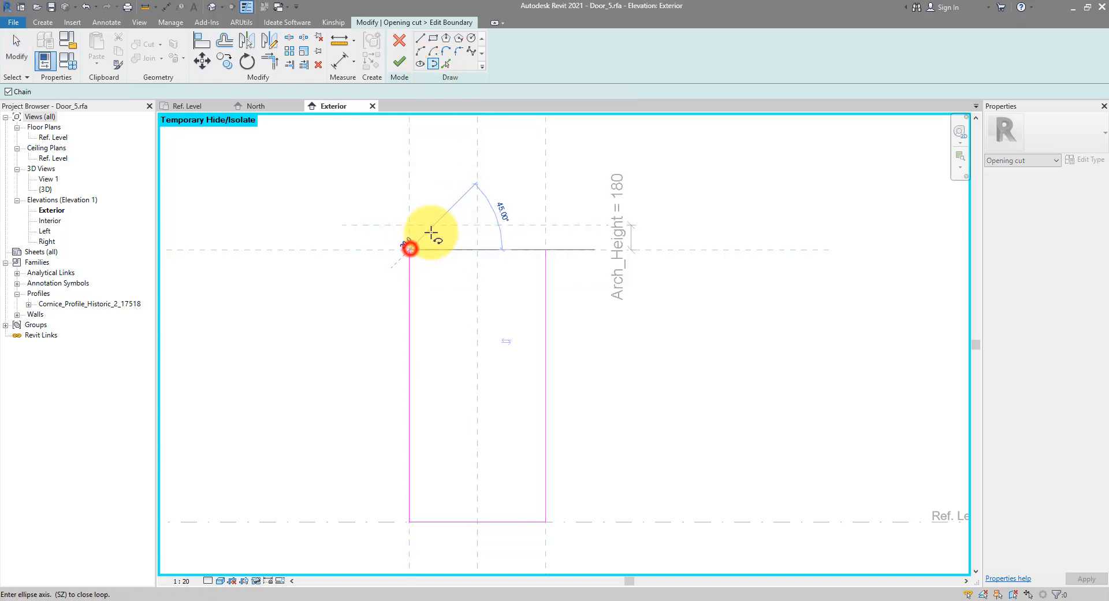
left_click(545, 248)
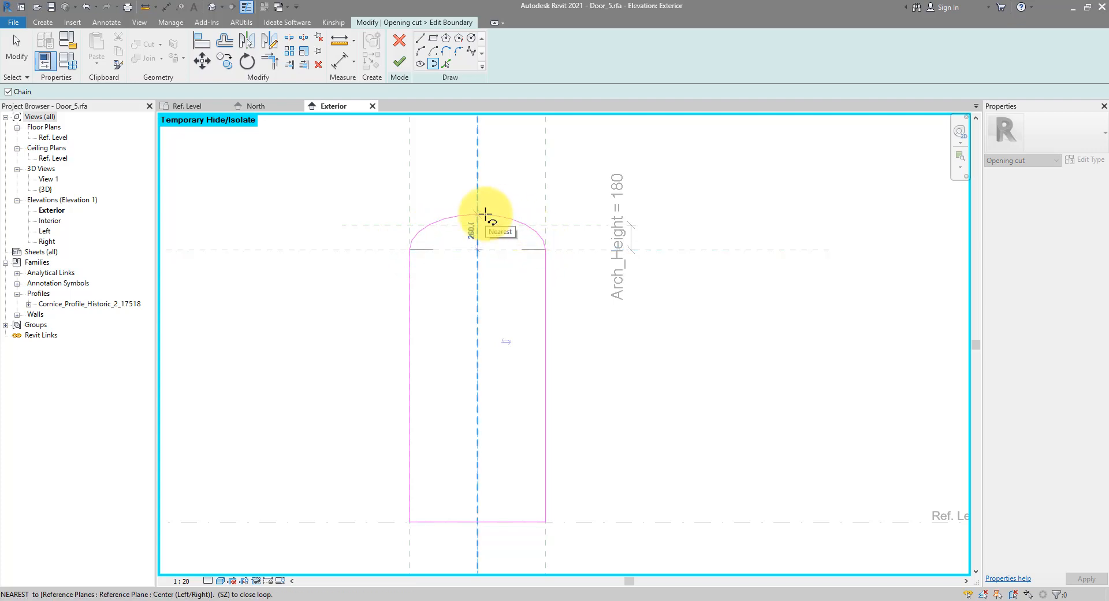
left_click(486, 215)
key("Escape")
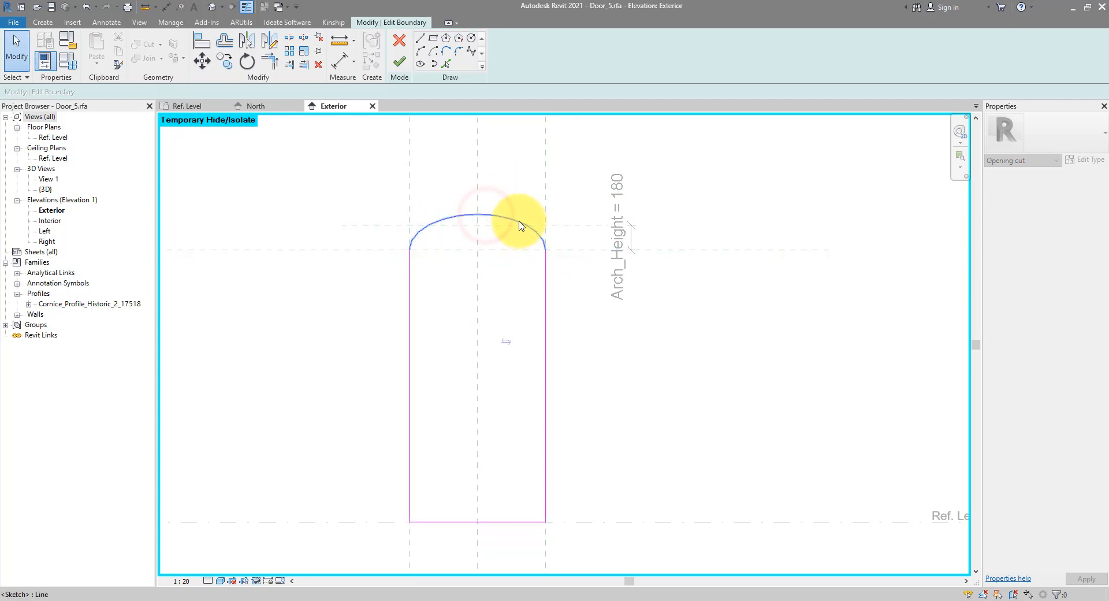
Place an aligned dimension from the horizontal reference plane at the arch's base to the apex of the half ellipse.
left_click(518, 221)
scroll(561, 240, "up", 2)
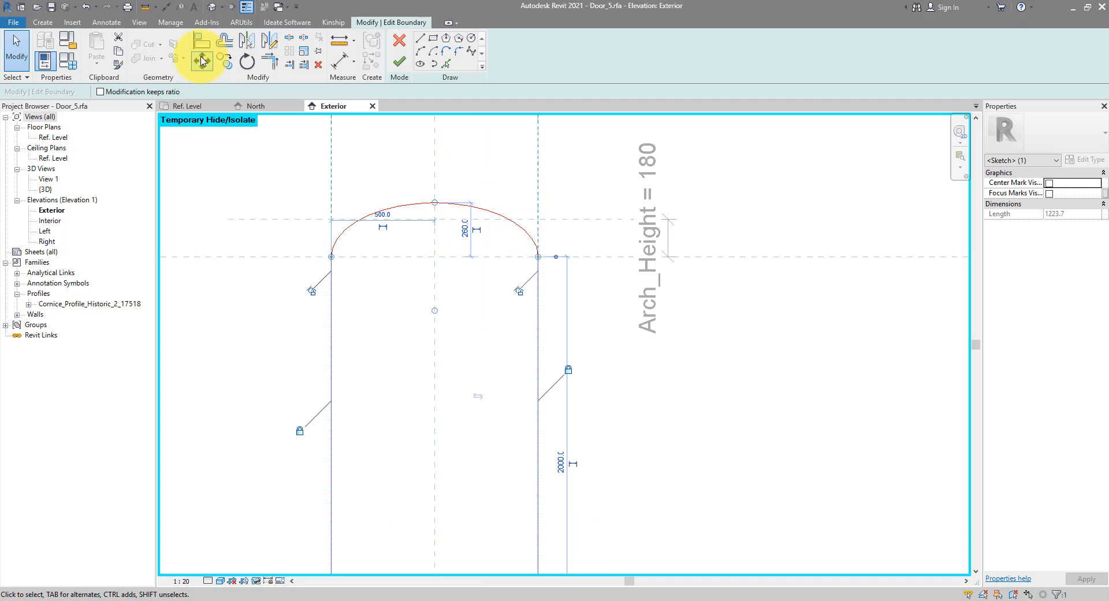
left_click(166, 7)
left_click(607, 257)
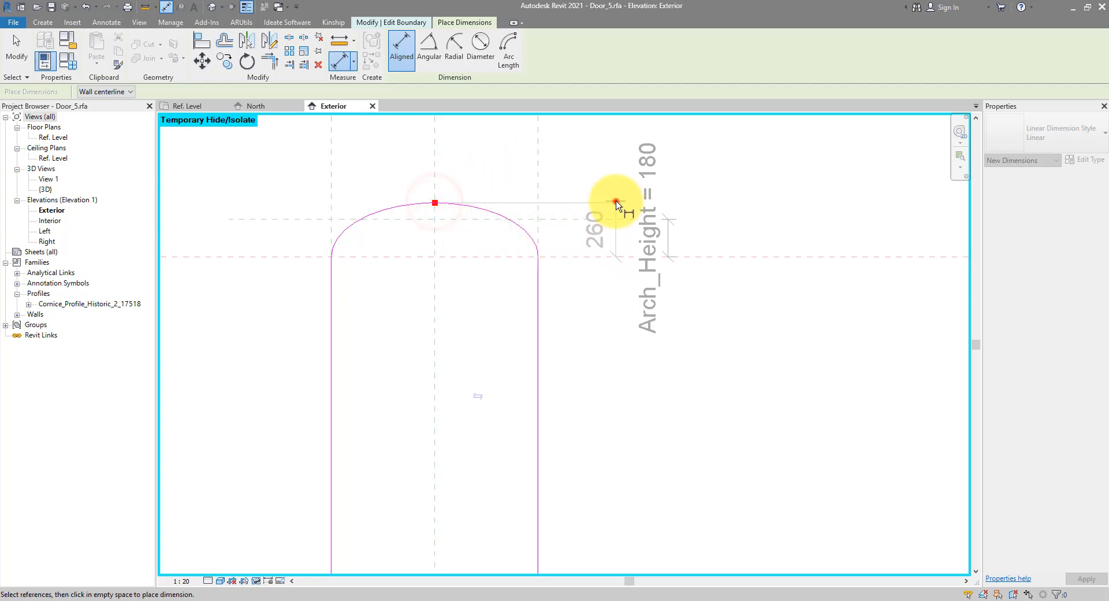
left_click(619, 202)
key("Escape")
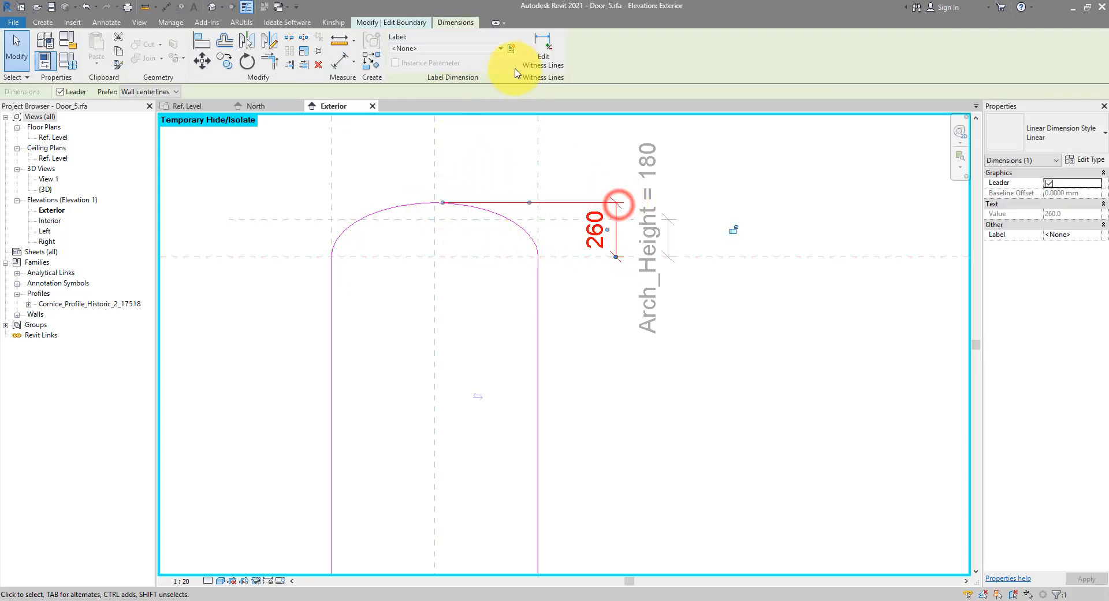
Label the ellipse height dimension with the Arch_Height parameter and finish the opening cut sketch.
left_click(471, 48)
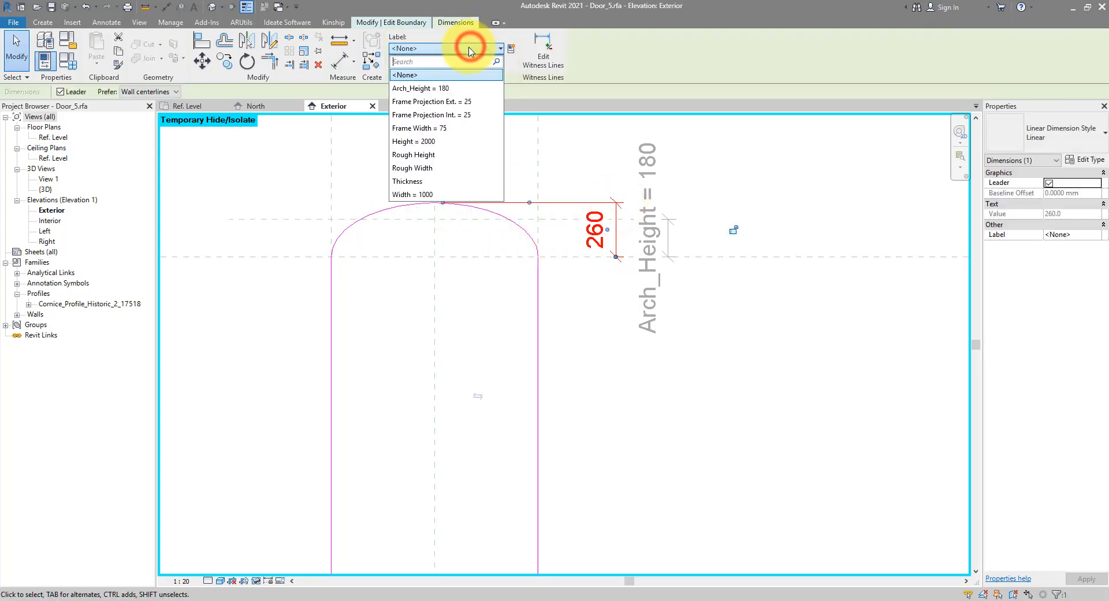
left_click(443, 88)
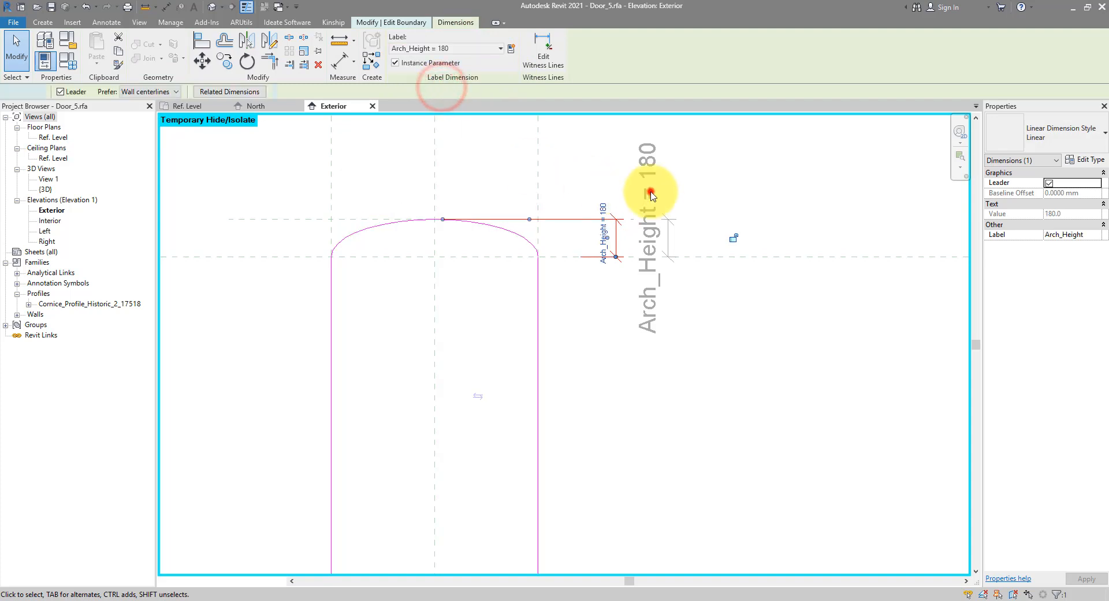
left_click(650, 192)
left_click(400, 64)
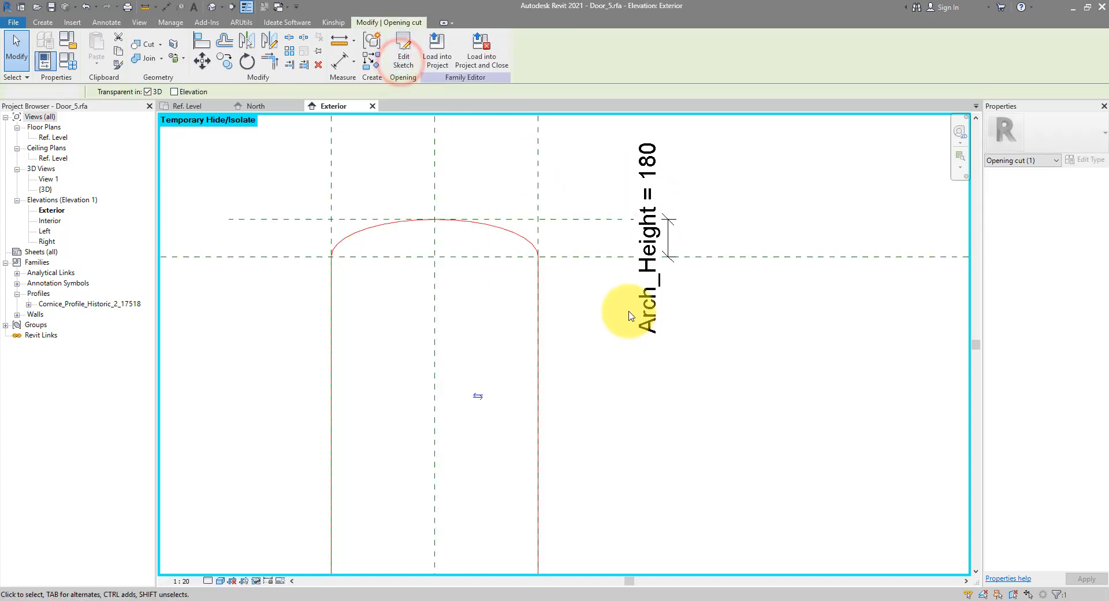
Move the arch-top reference plane up to an Arch_Height of 220 and restore the temporarily hidden wall.
left_click(588, 221)
middle_click_drag(583, 242, 636, 280)
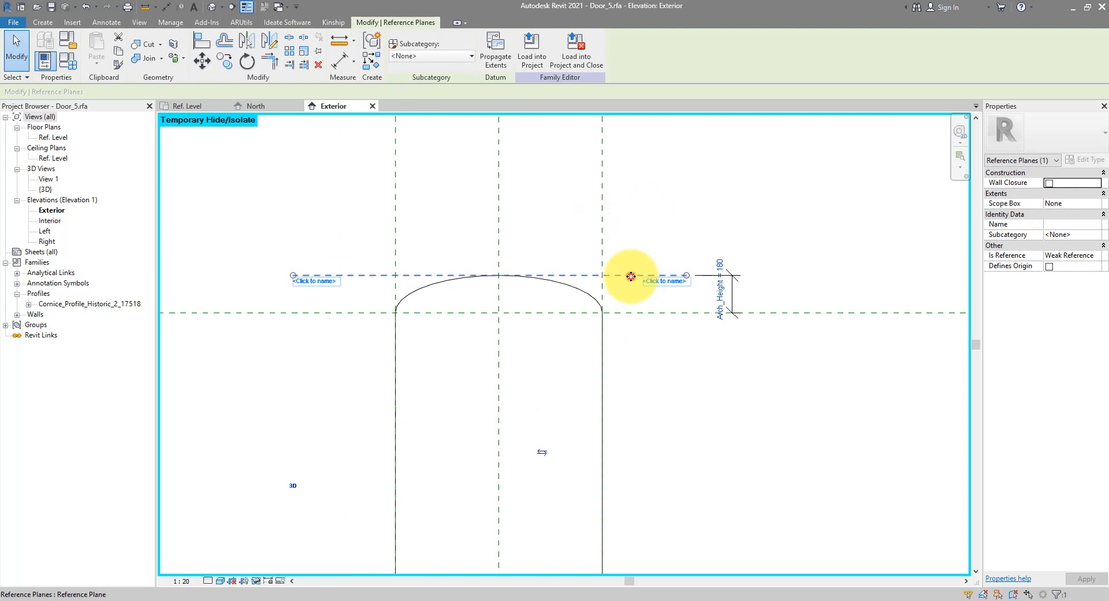
left_click(630, 276)
left_click_drag(630, 200, 619, 267)
key("Escape")
left_click(256, 580)
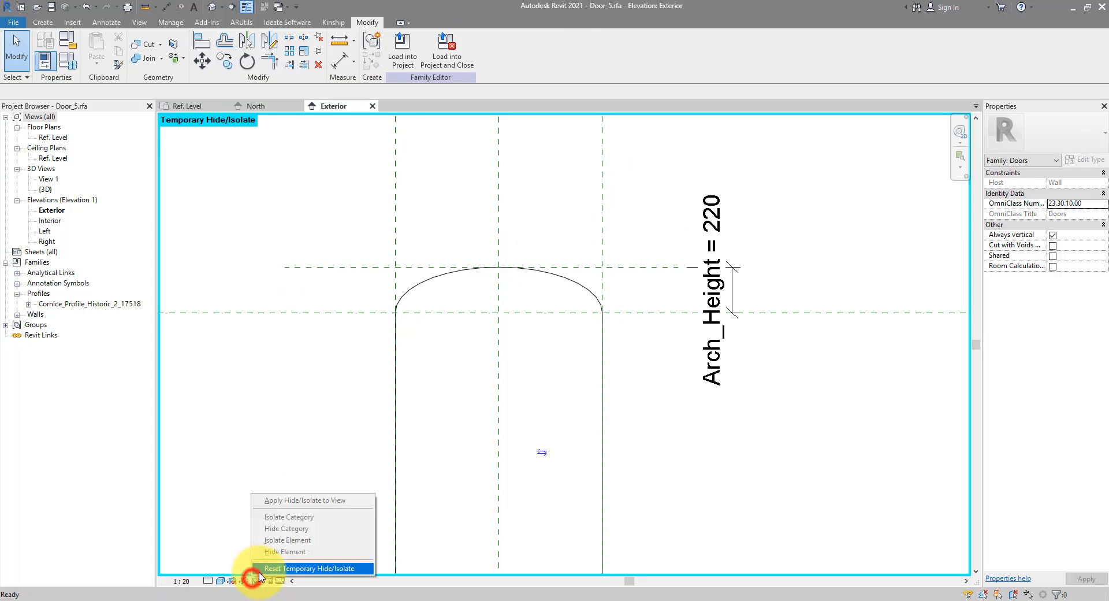
left_click(263, 567)
middle_click_drag(481, 256, 474, 205)
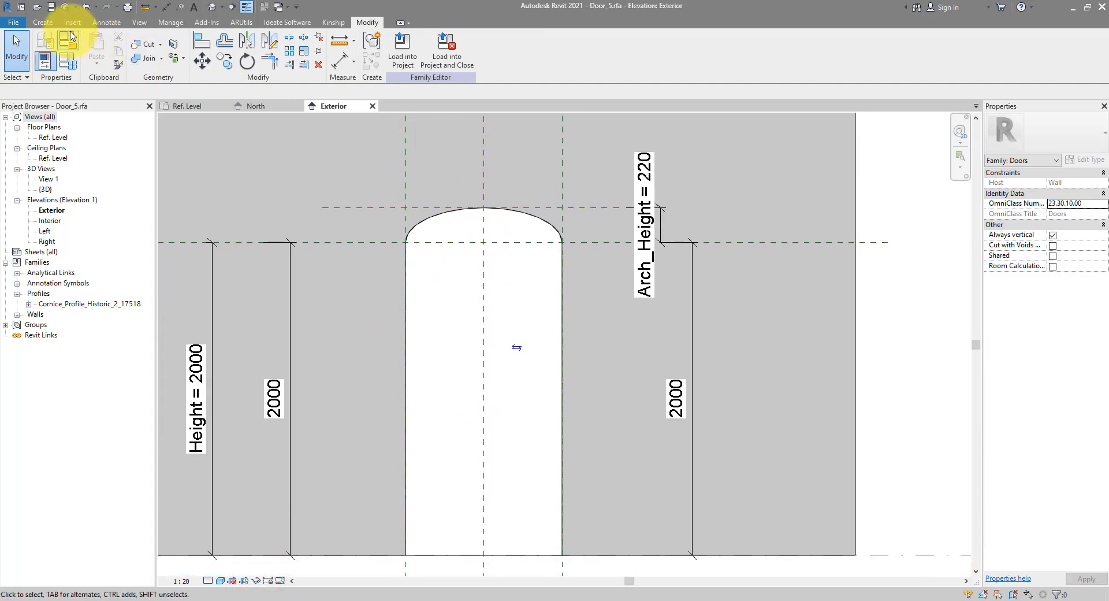
Start a sweep and pick the elliptical arch and both vertical opening edges as its path.
left_click(42, 22)
left_click(173, 53)
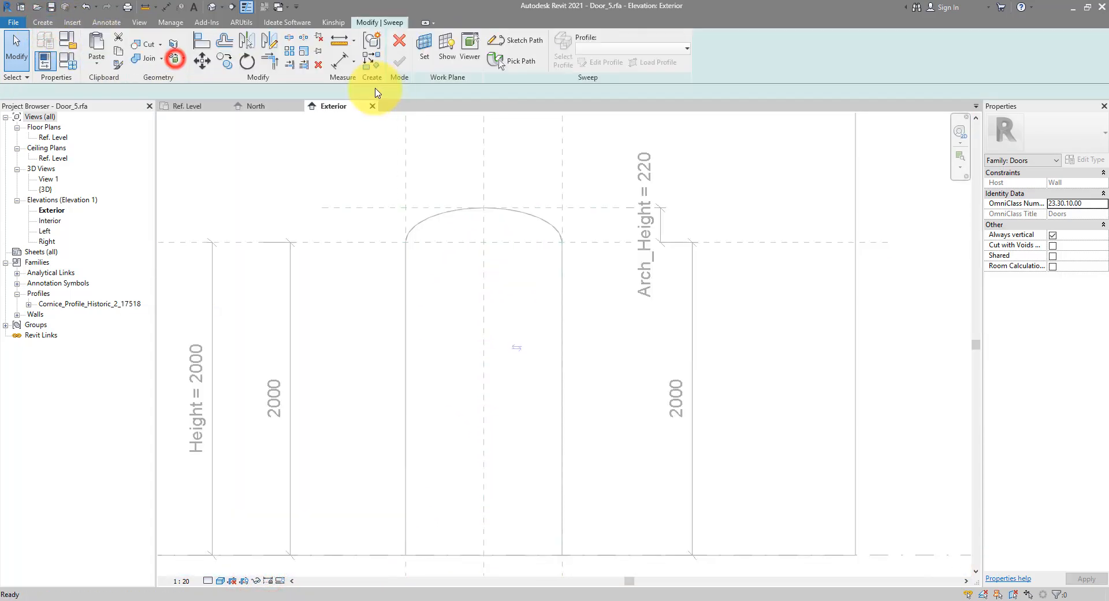
left_click(511, 60)
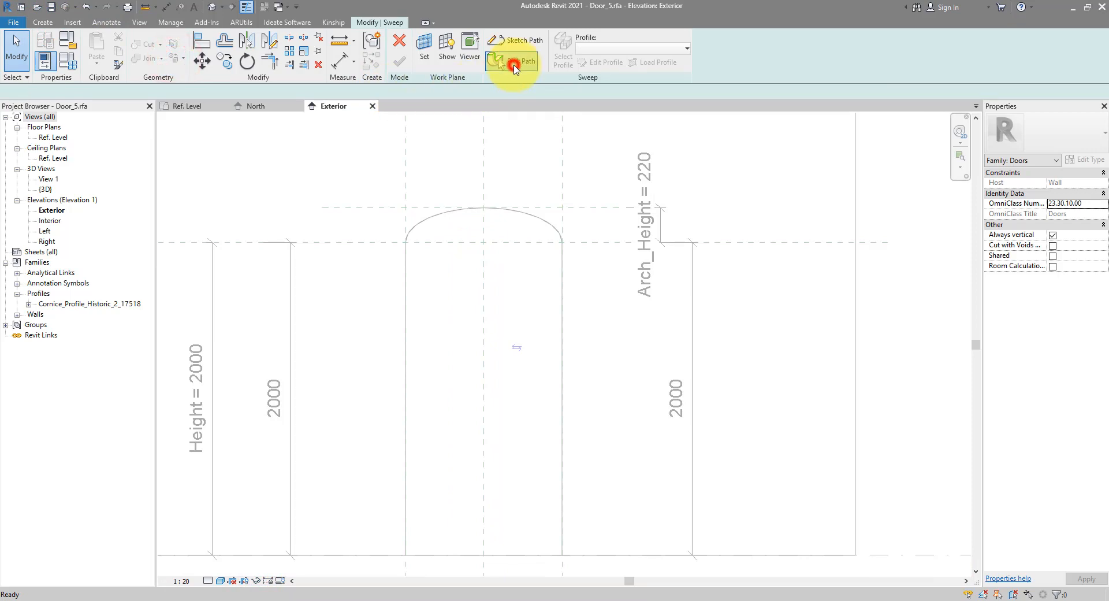
left_click(416, 228)
left_click(404, 260)
left_click(565, 280)
left_click(399, 62)
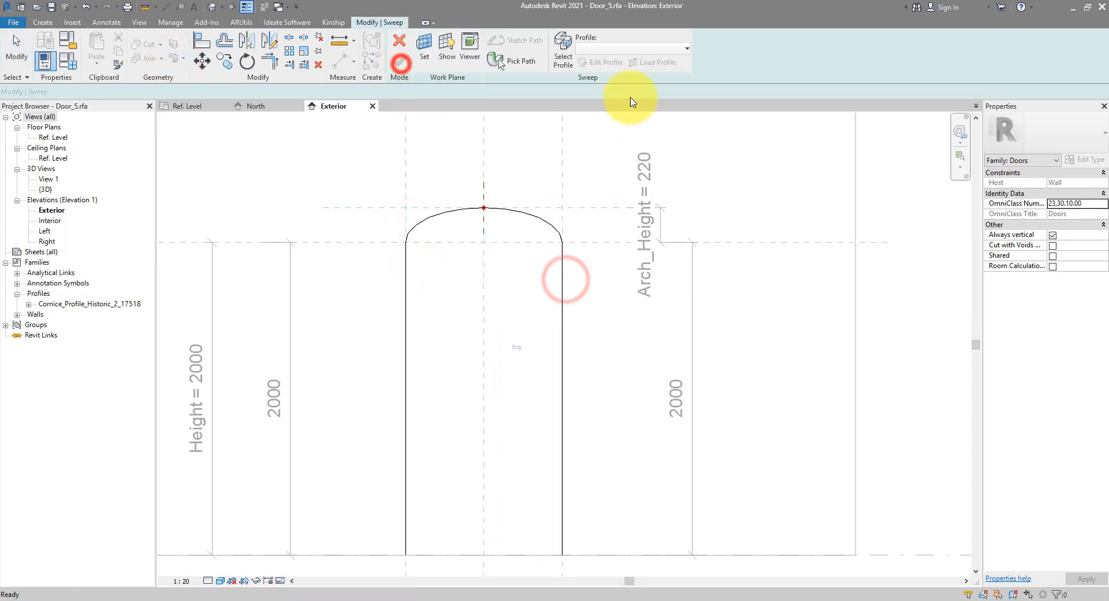
Assign the Cornice_Profile_Historic_2_17518 profile to the sweep and finish it.
left_click(563, 56)
left_click(612, 46)
left_click(606, 72)
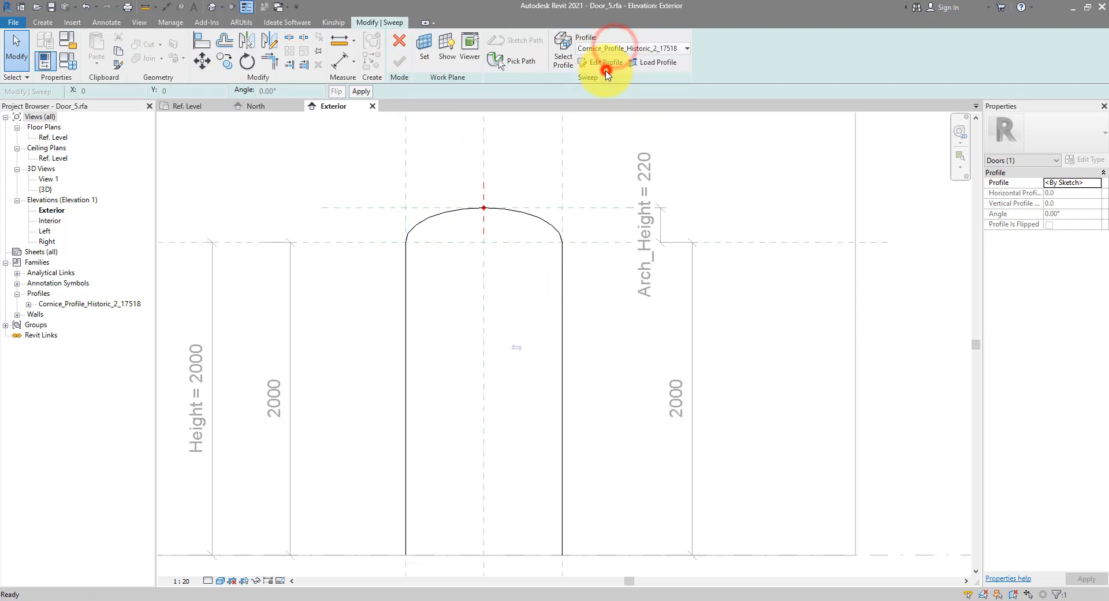
left_click(399, 60)
left_click(518, 267)
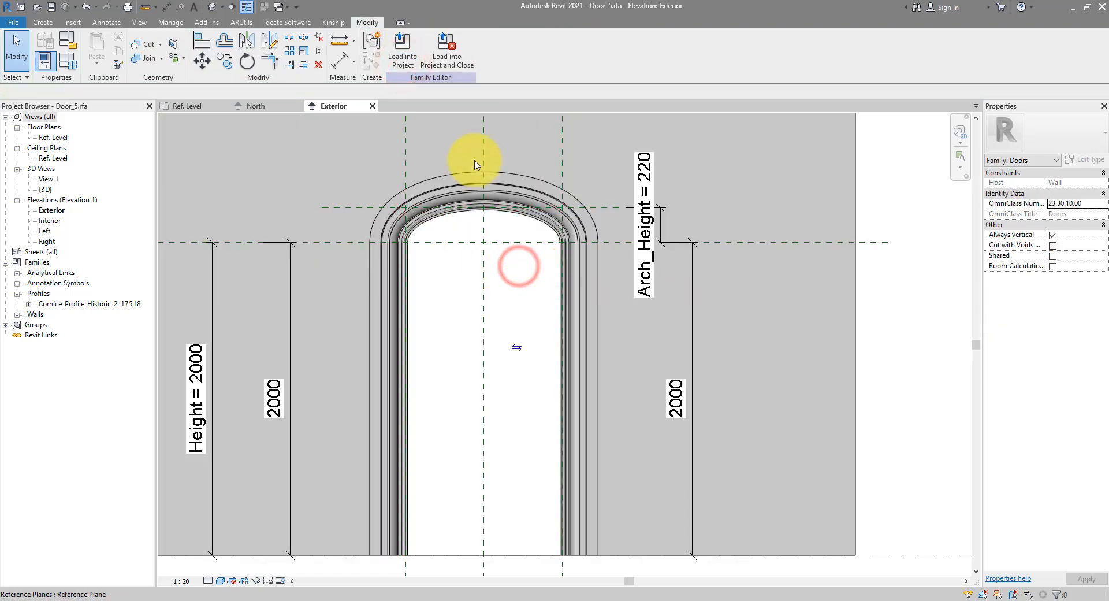
Load Door_5 into Test.rvt and place one instance in the brick wall beside the segmented arch door.
left_click(403, 55)
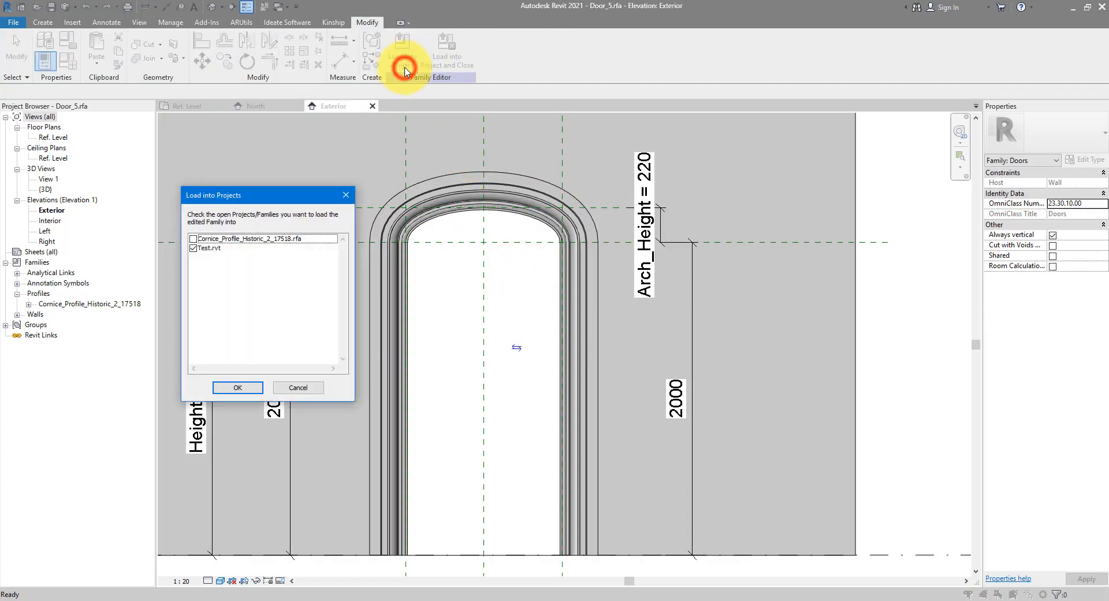
left_click(231, 388)
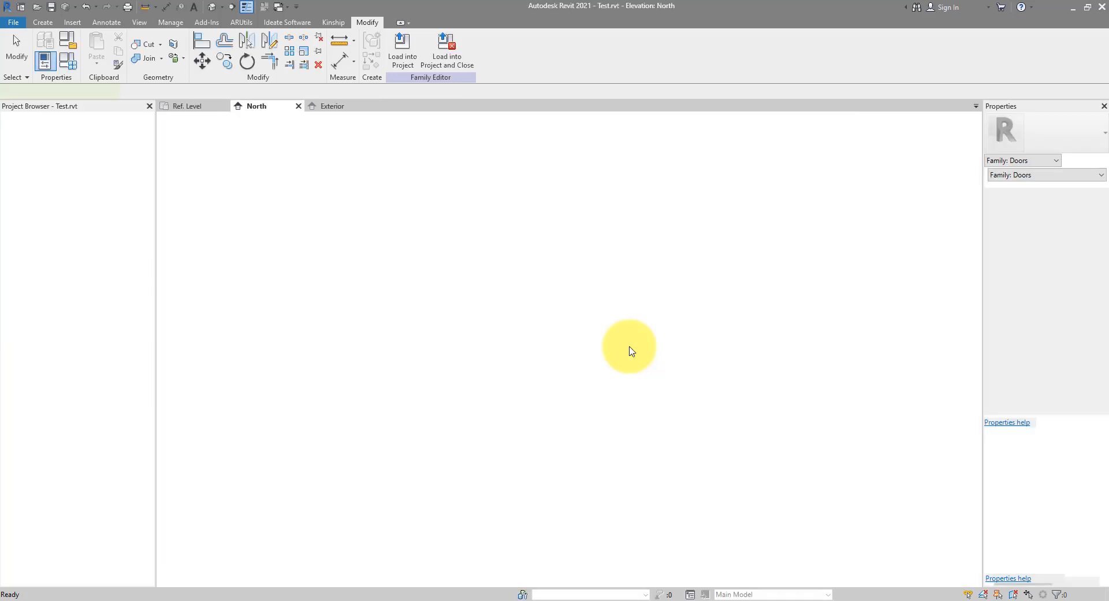
left_click(842, 367)
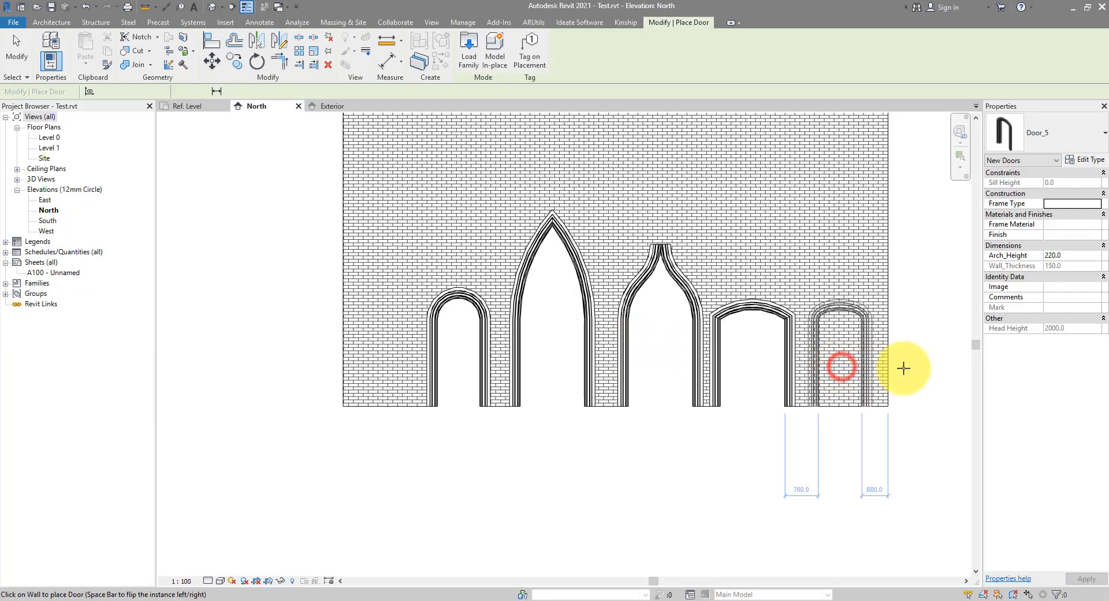
key("Escape")
key("Escape")
scroll(651, 366, "up", 3)
Stretch the placed Door_5's arch upward into a tall oval in the North elevation.
left_click(603, 300)
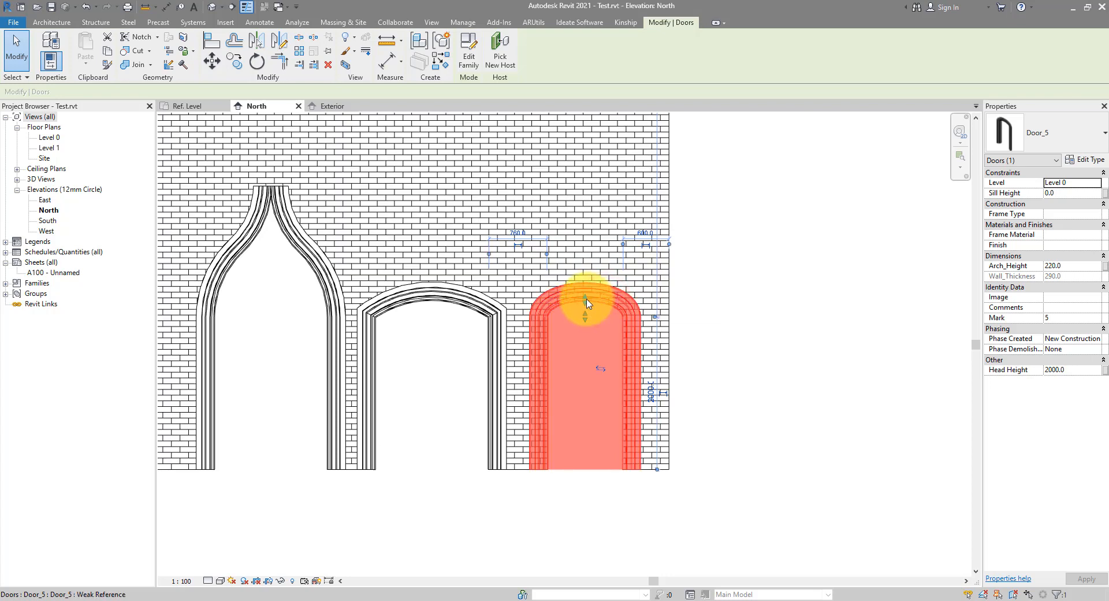
left_click_drag(590, 285, 590, 306)
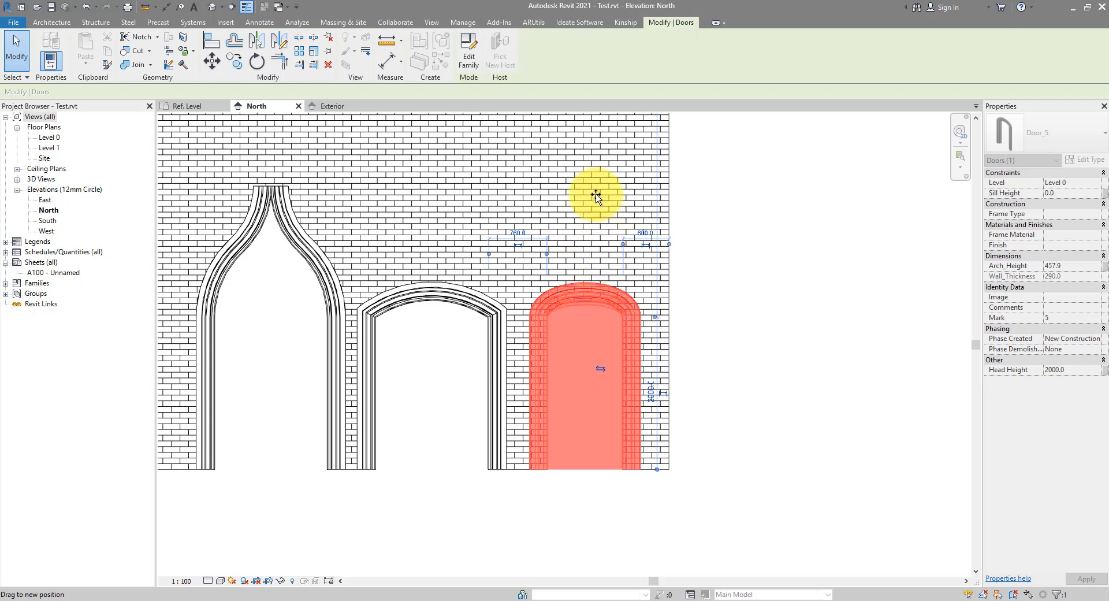
left_click_drag(596, 185, 596, 184)
left_click(743, 280)
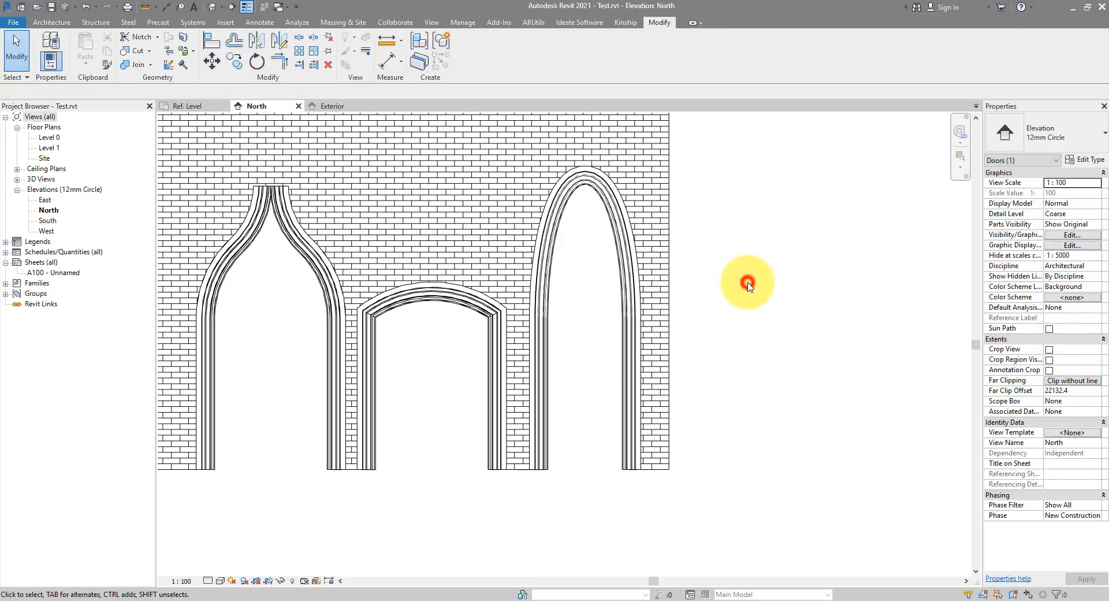
Extend the brick wall's end beyond Door_5 to make room for another door.
left_click(667, 263)
scroll(661, 359, "down", 2)
left_click_drag(668, 254, 846, 249)
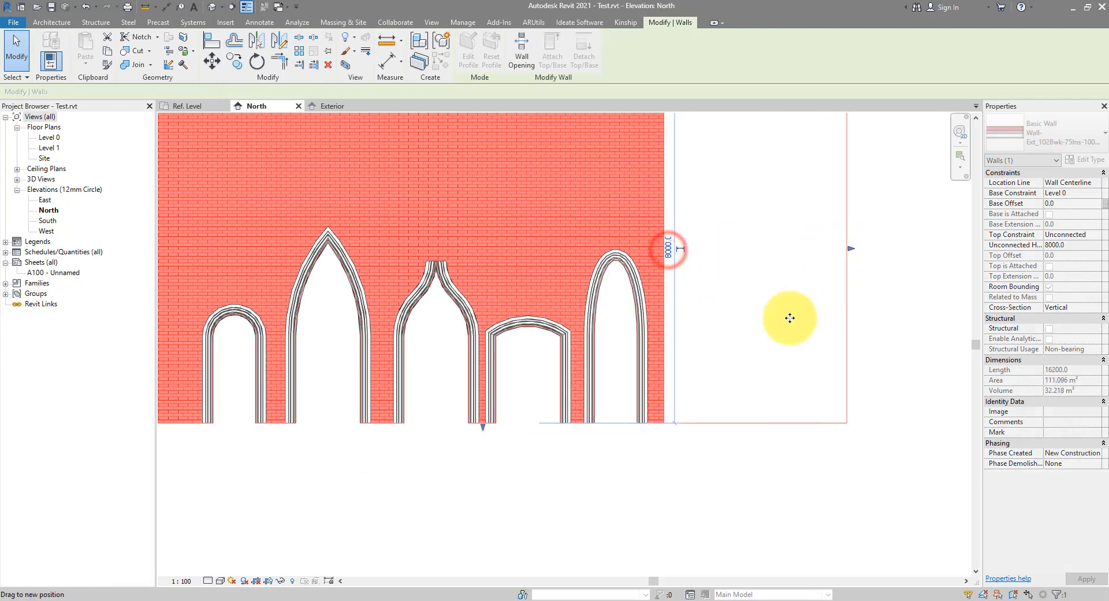
left_click(618, 436)
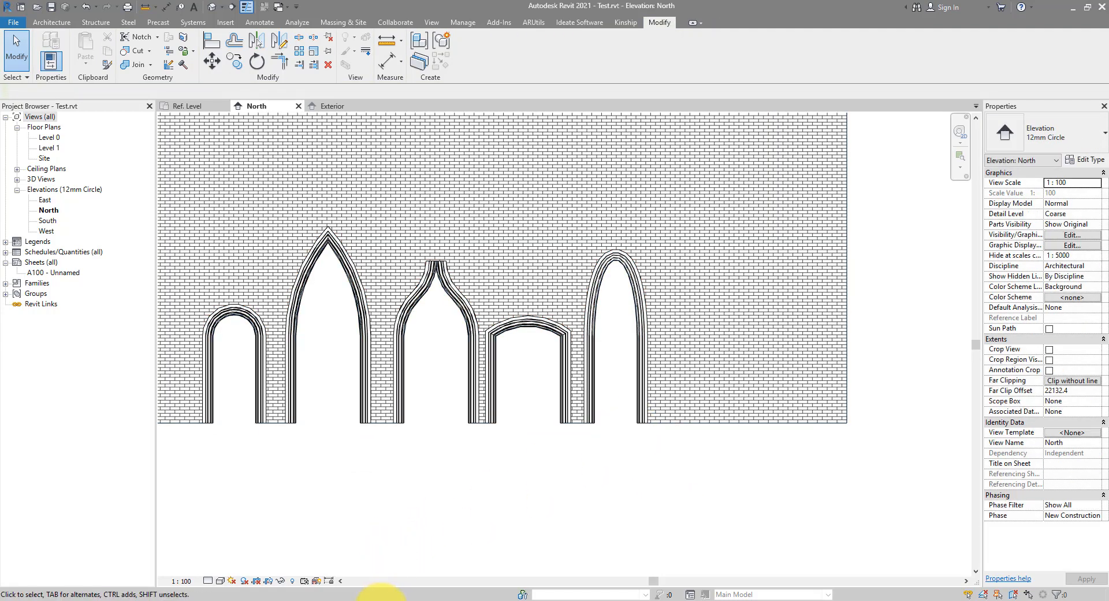
Switch to Photos to examine the Tudor Arch in the Capture.JPG reference image, and return to Revit.
mouse_move(378, 597)
left_click(283, 569)
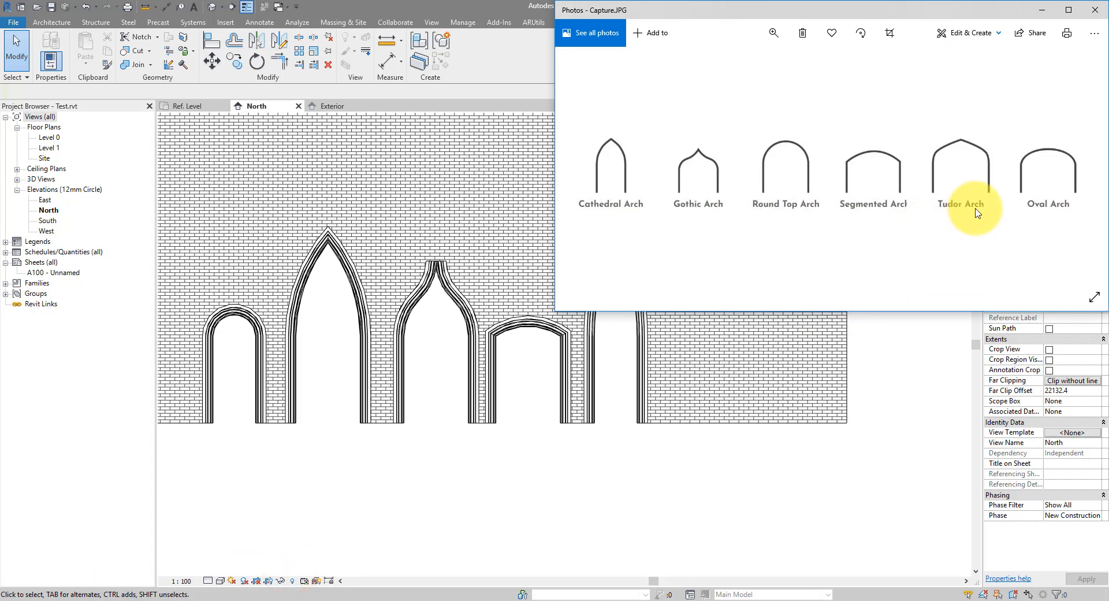
left_click(502, 67)
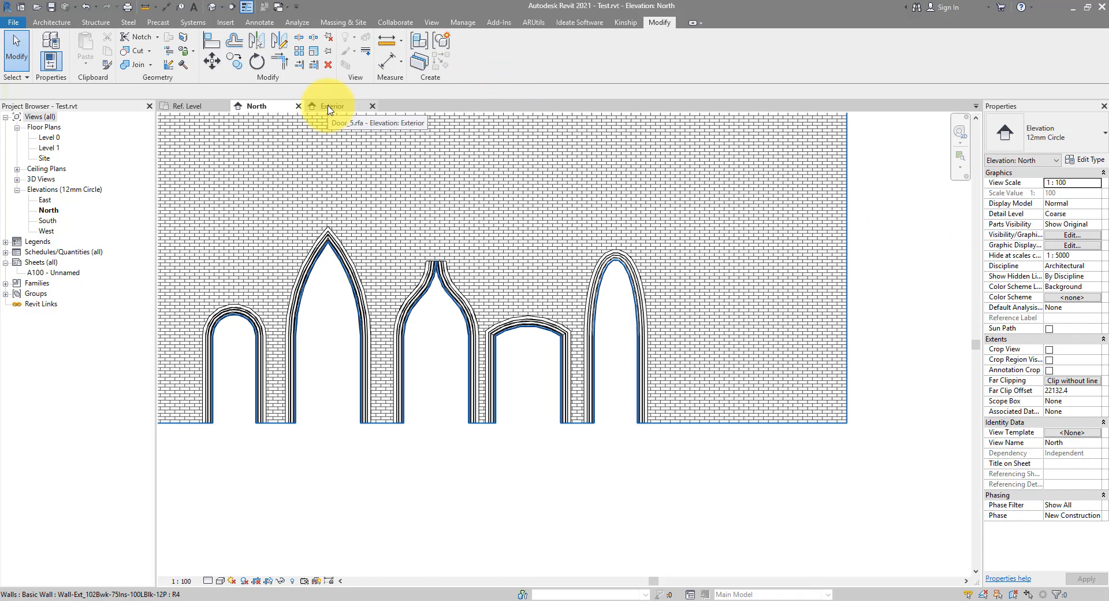
Return to the Door_5 family's Exterior elevation and save it as a new family named Door_6.
left_click(329, 108)
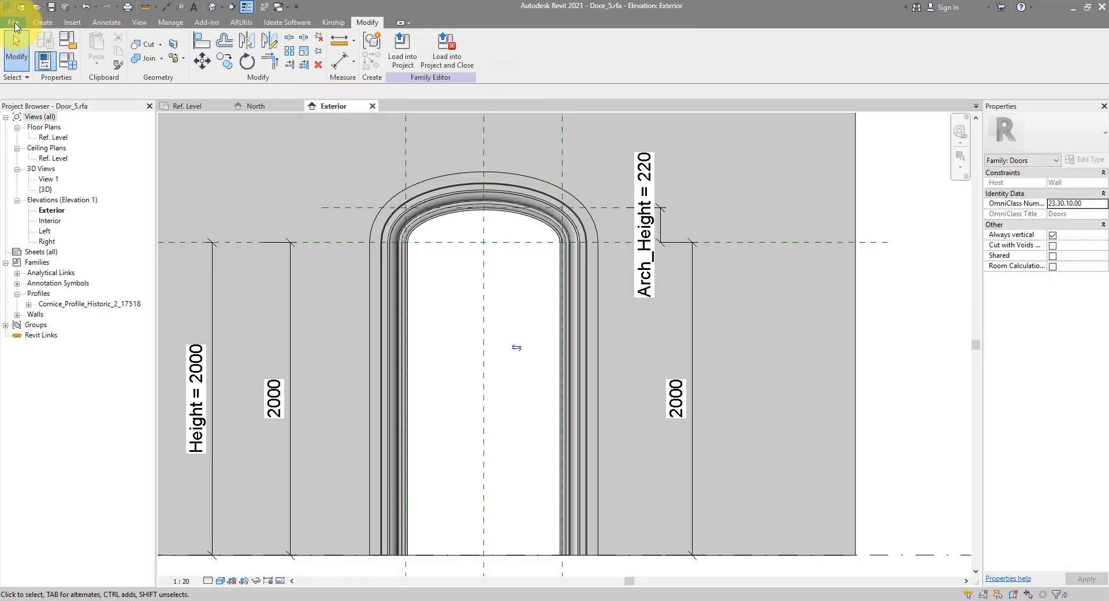
left_click(14, 24)
left_click(45, 157)
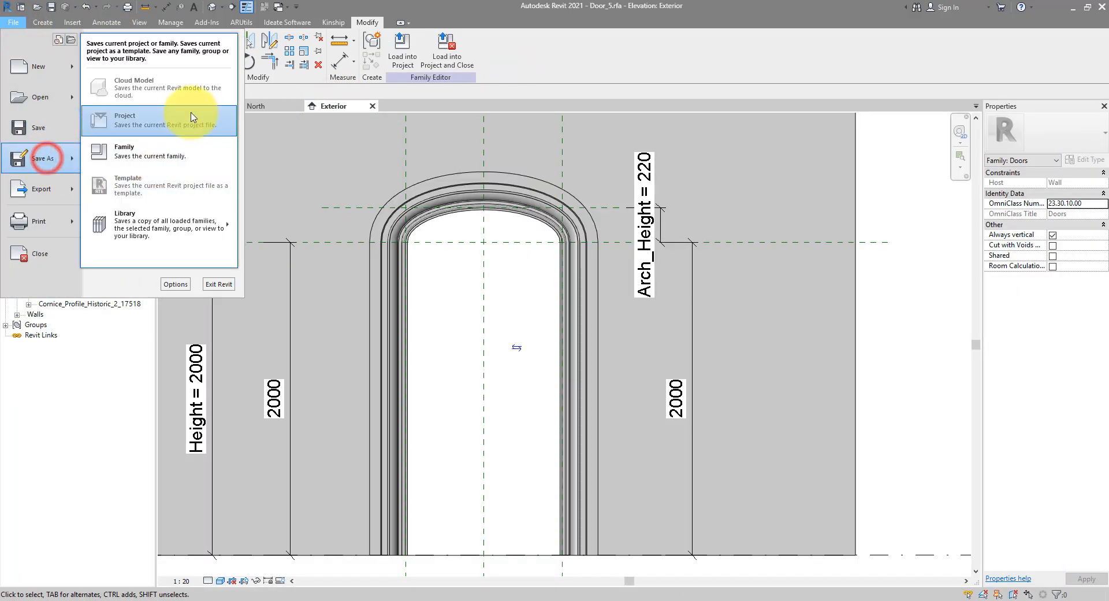
left_click(139, 144)
left_click(530, 488)
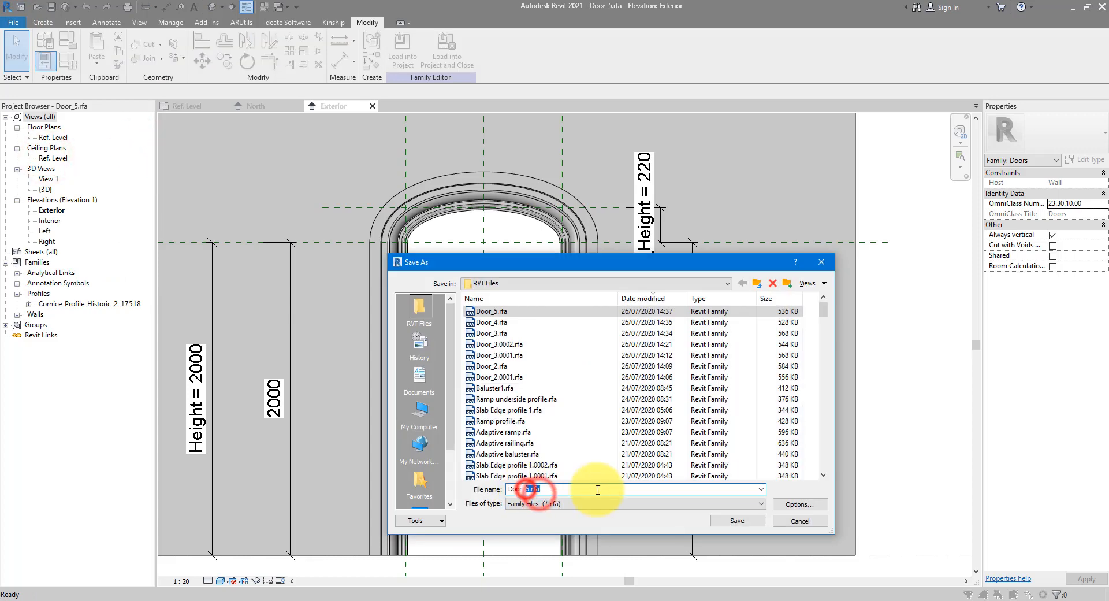
key("Return")
Delete Door_6's cornice sweep around the opening and temporarily hide the wall in the Exterior elevation.
left_click(573, 398)
key("Delete")
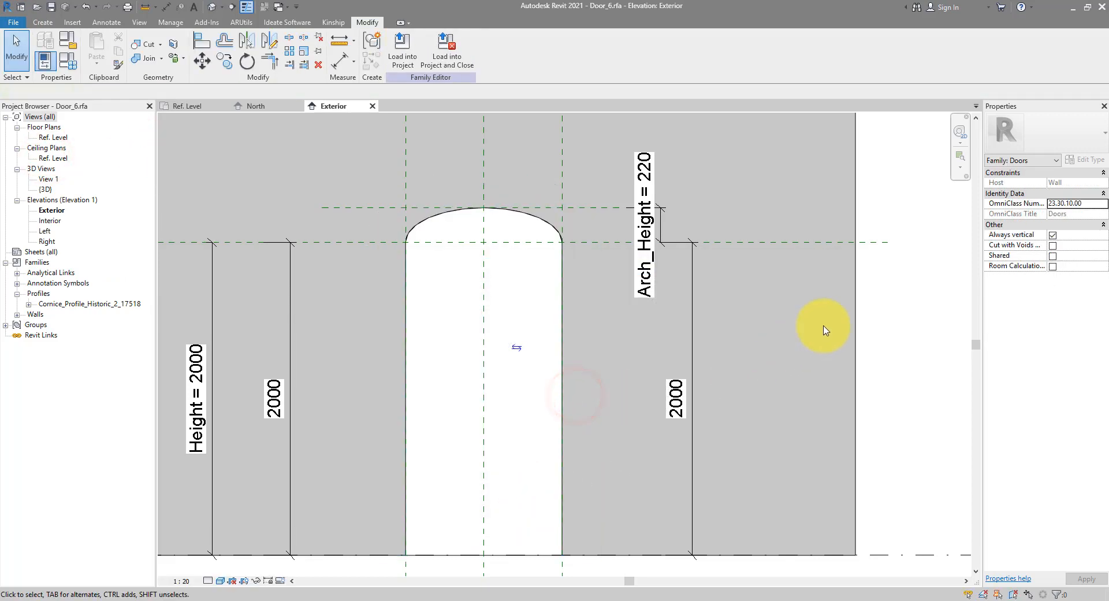
left_click(856, 321)
key("h")
key("h")
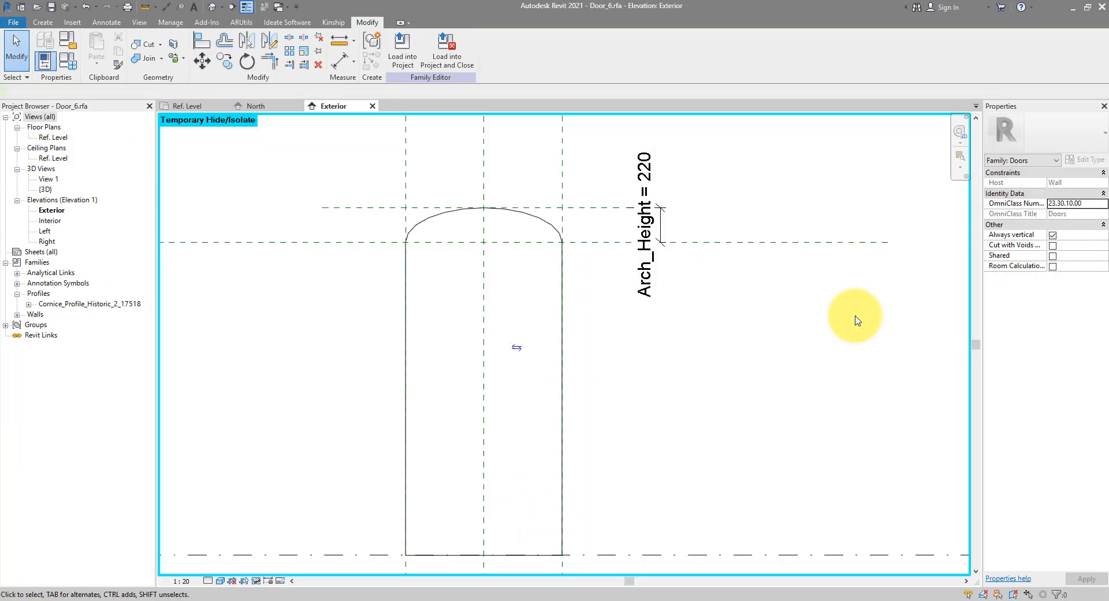
Try moving Door_6's arch-top reference plane down below the arch's base line, and undo the move.
left_click(602, 207)
left_click_drag(547, 207, 547, 454)
scroll(649, 421, "down", 3)
scroll(649, 376, "up", 2)
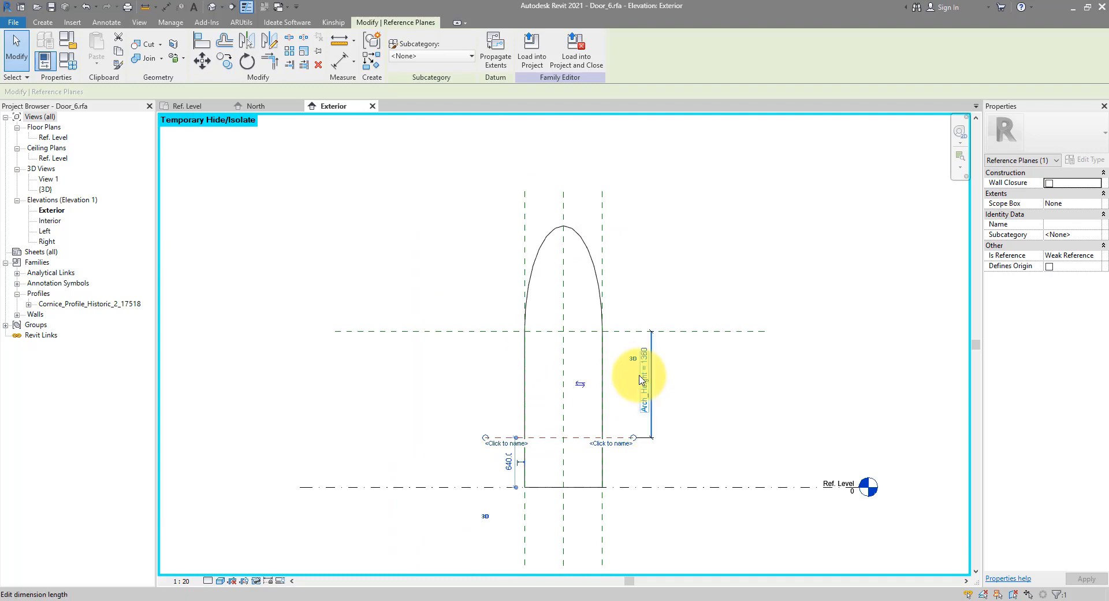
left_click(85, 7)
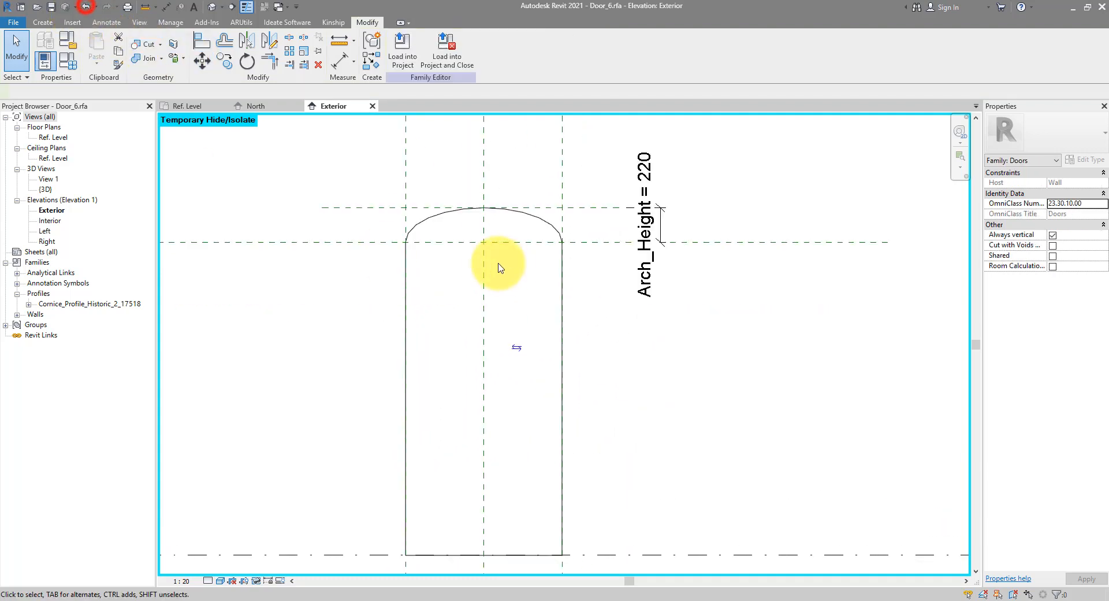
Delete the arch-top reference plane and draw a horizontal reference plane across the opening about 1290 mm below the arch's base line.
left_click(597, 209)
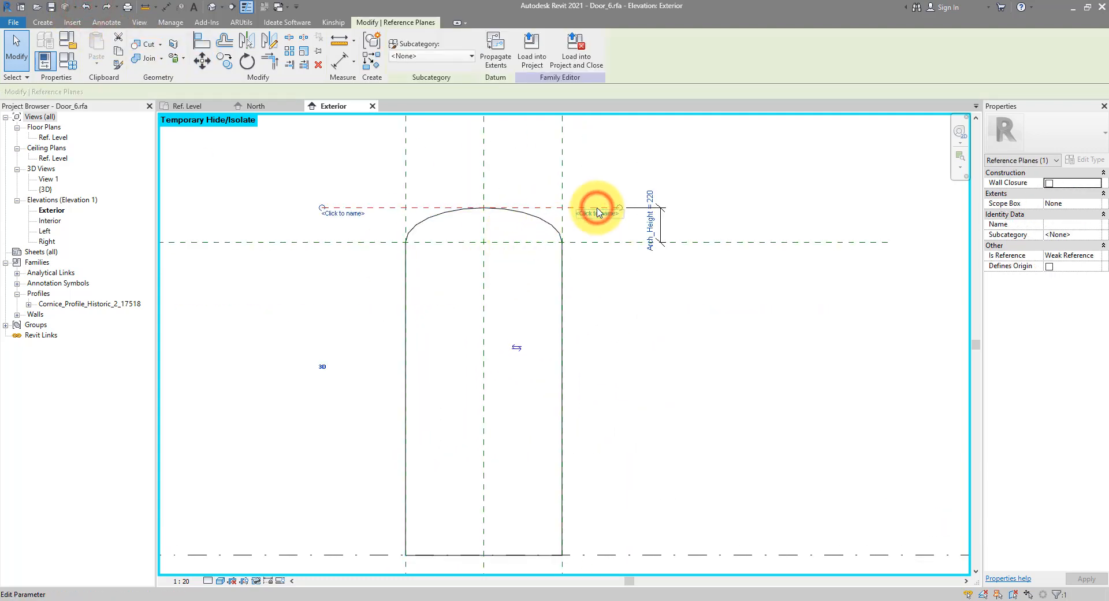
key("Escape")
left_click(43, 22)
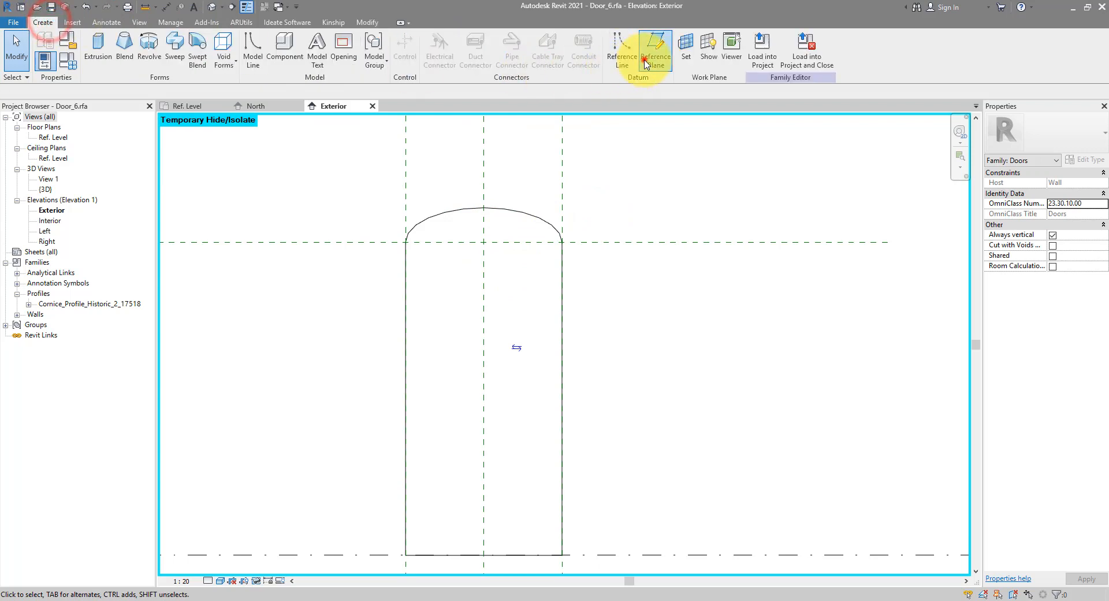
left_click(655, 50)
left_click(370, 443)
left_click(604, 443)
key("Escape")
key("Escape")
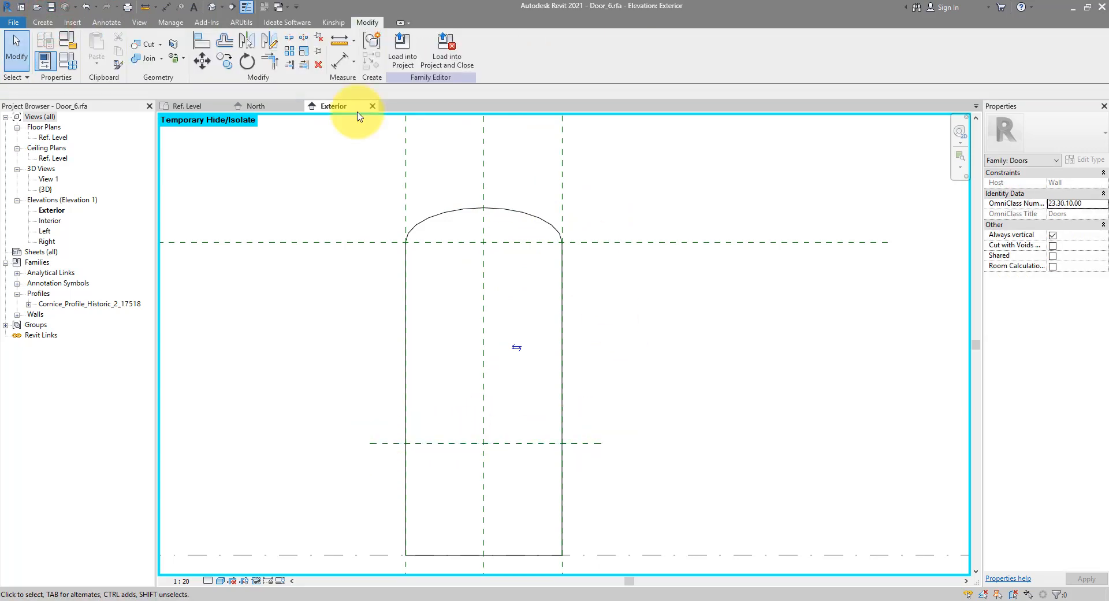
Add an aligned dimension from the arch's base line to the new lower horizontal reference plane.
left_click(165, 7)
left_click(589, 242)
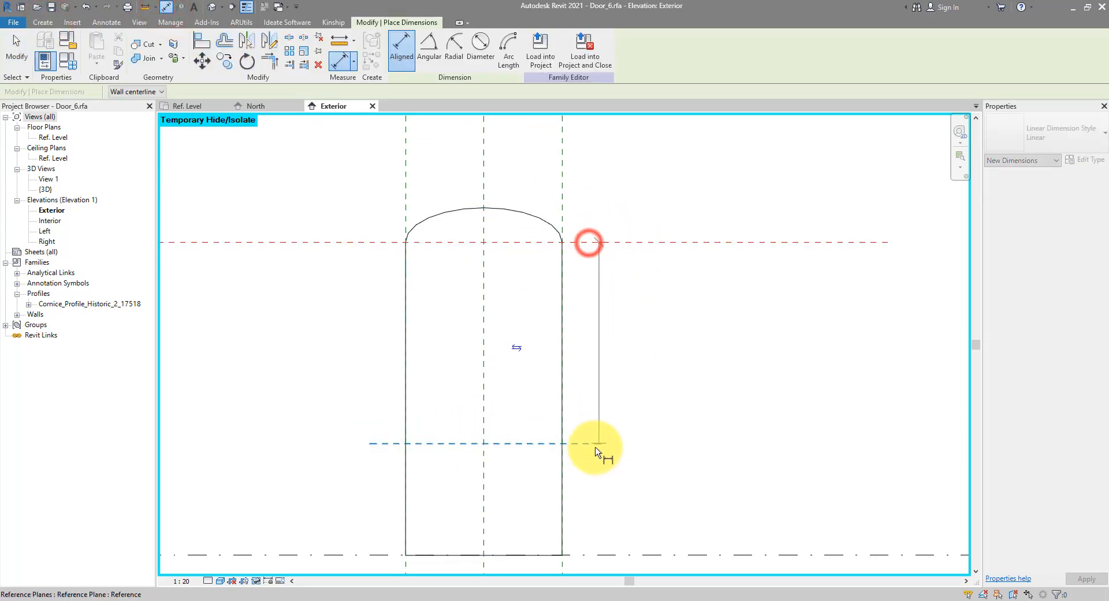
left_click(594, 445)
left_click(628, 400)
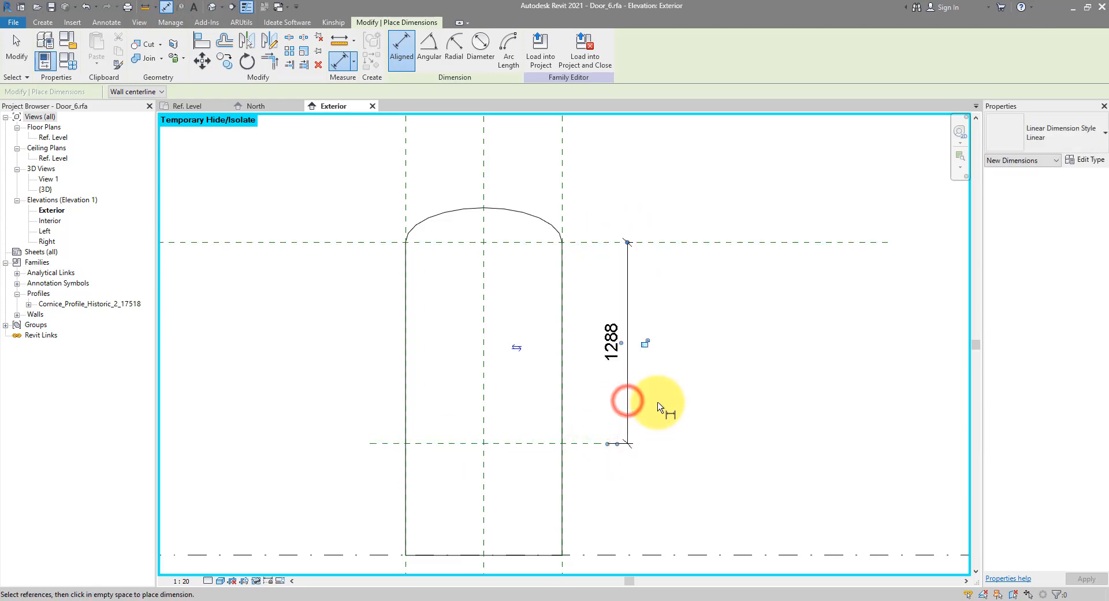
key("Escape")
Label the dimension between the arch's base line and the lower plane with a new family type parameter named Arch_depth.
left_click(628, 277)
left_click(509, 50)
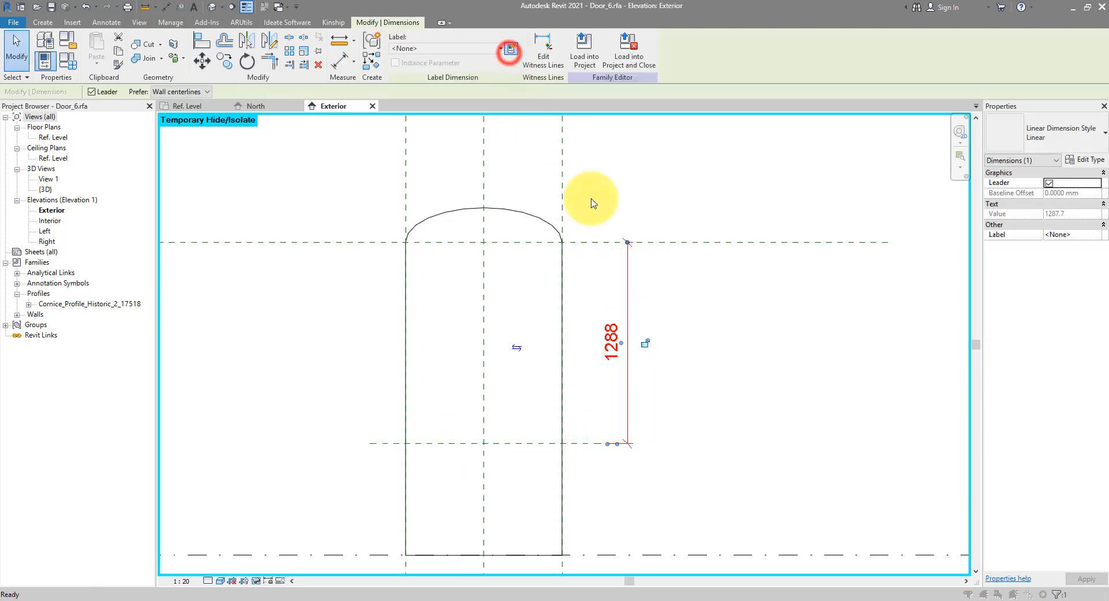
type("A")
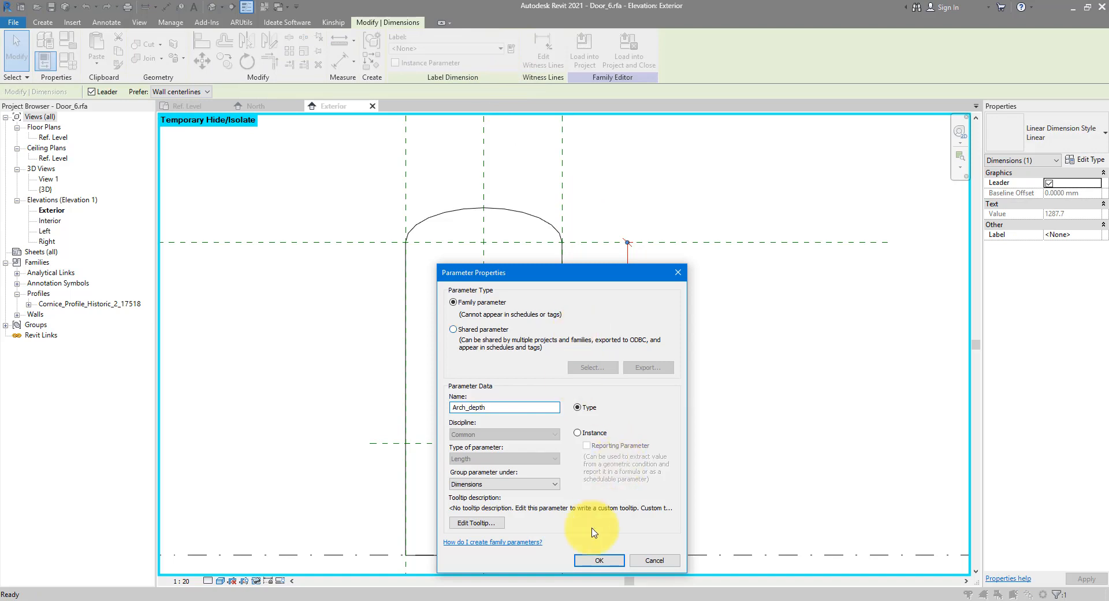
type("rch_depth")
left_click(599, 561)
left_click(716, 360)
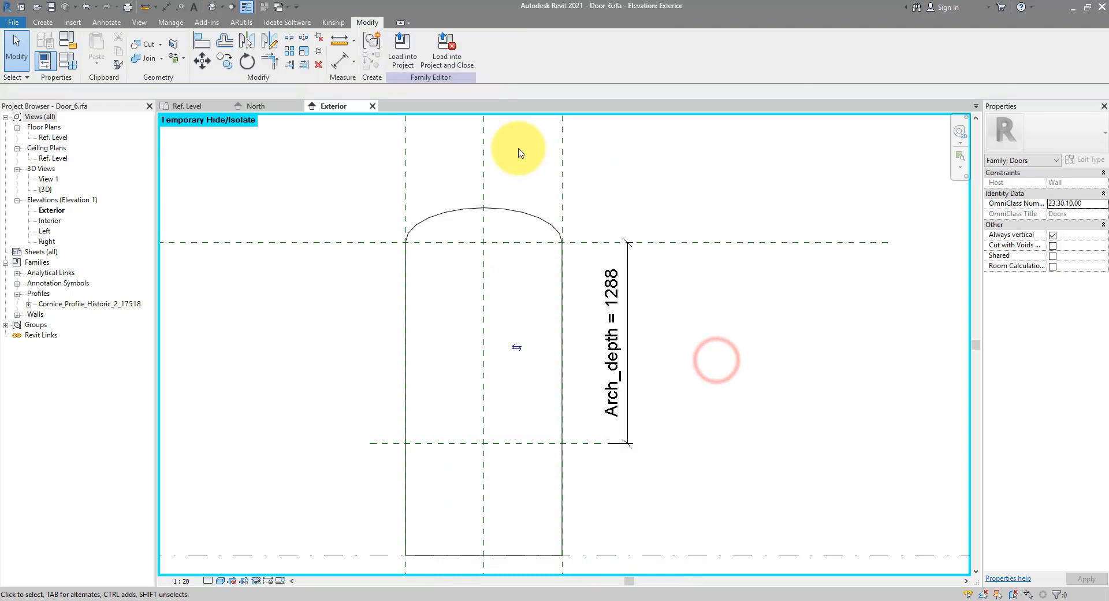
Draw two vertical reference planes through the arch, about 260 mm left and 275 mm right of the centre plane.
left_click(43, 22)
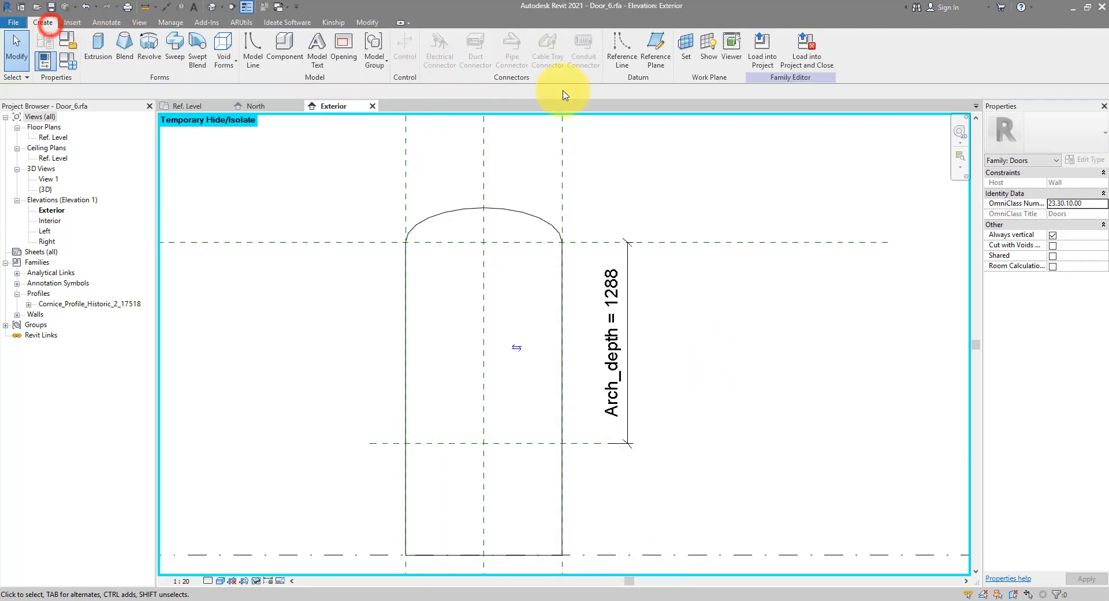
left_click(656, 58)
left_click(442, 175)
left_click(441, 379)
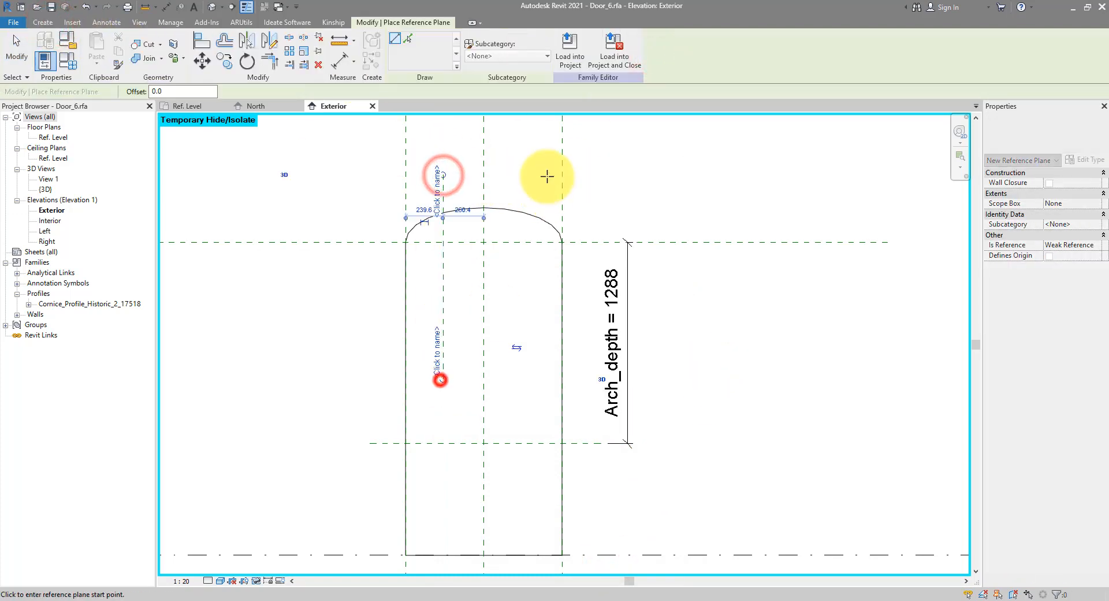
left_click(527, 168)
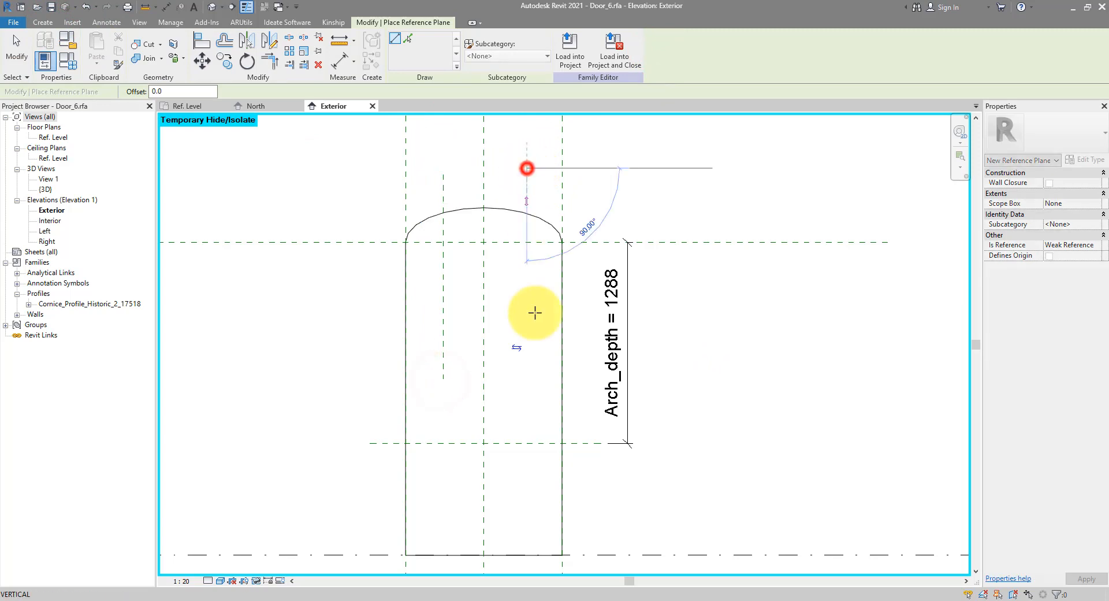
left_click(527, 376)
key("Escape")
key("Escape")
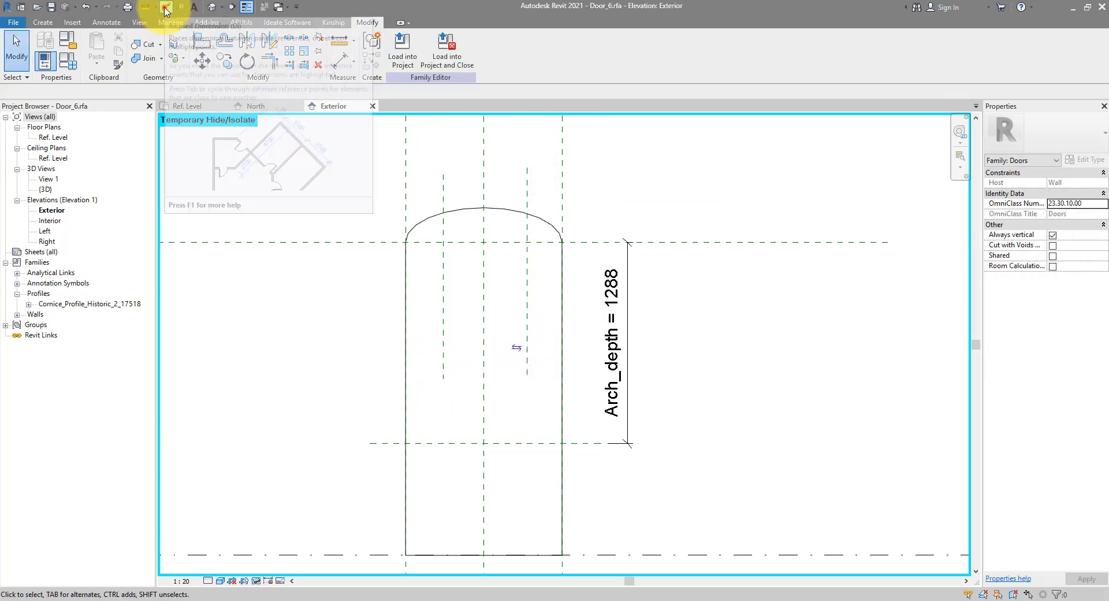
Dimension from the opening's left side through the left intermediate plane to the centre plane, and make the segments equal.
left_click(166, 9)
left_click(406, 185)
left_click(443, 196)
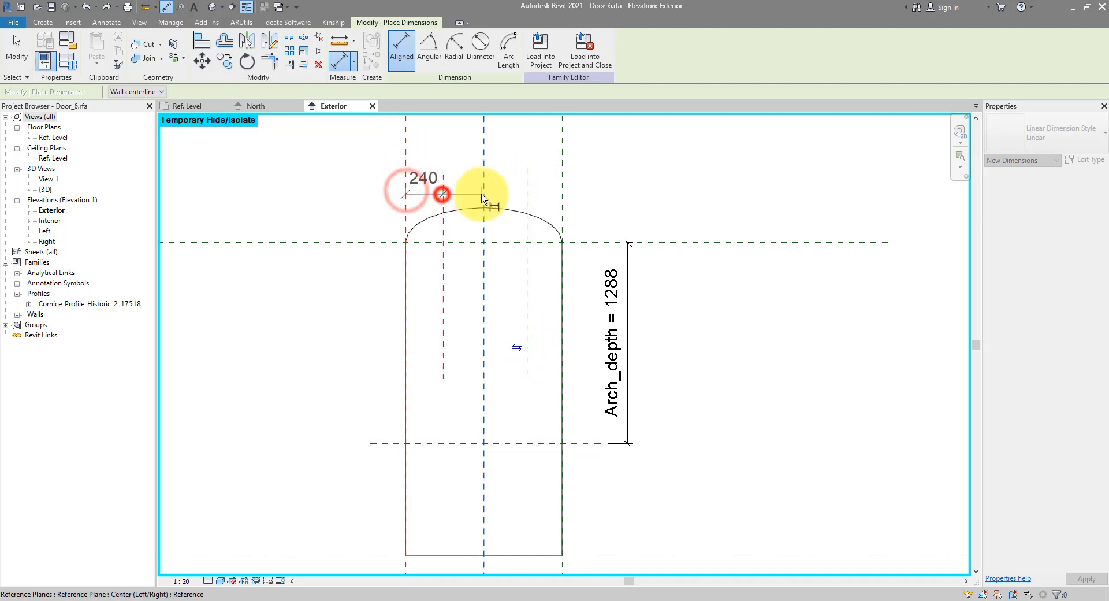
left_click(483, 194)
left_click(466, 173)
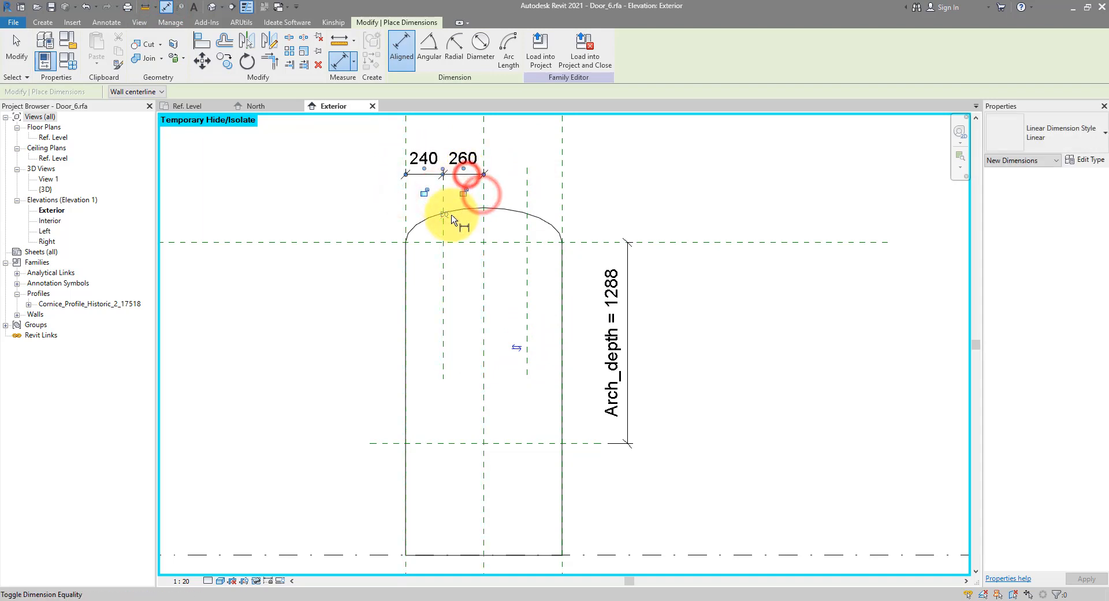
Dimension from the centre plane through the right intermediate plane to the opening's right side, and make the segments equal.
left_click(484, 196)
left_click(527, 196)
left_click(562, 199)
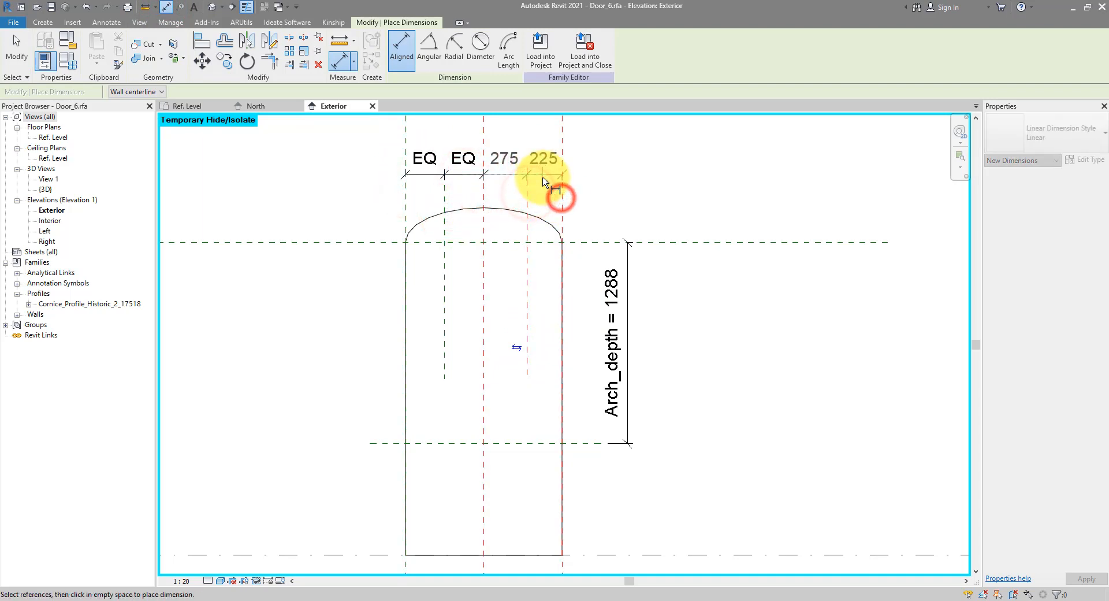
left_click(521, 136)
middle_click_drag(556, 153, 558, 184)
key("Escape")
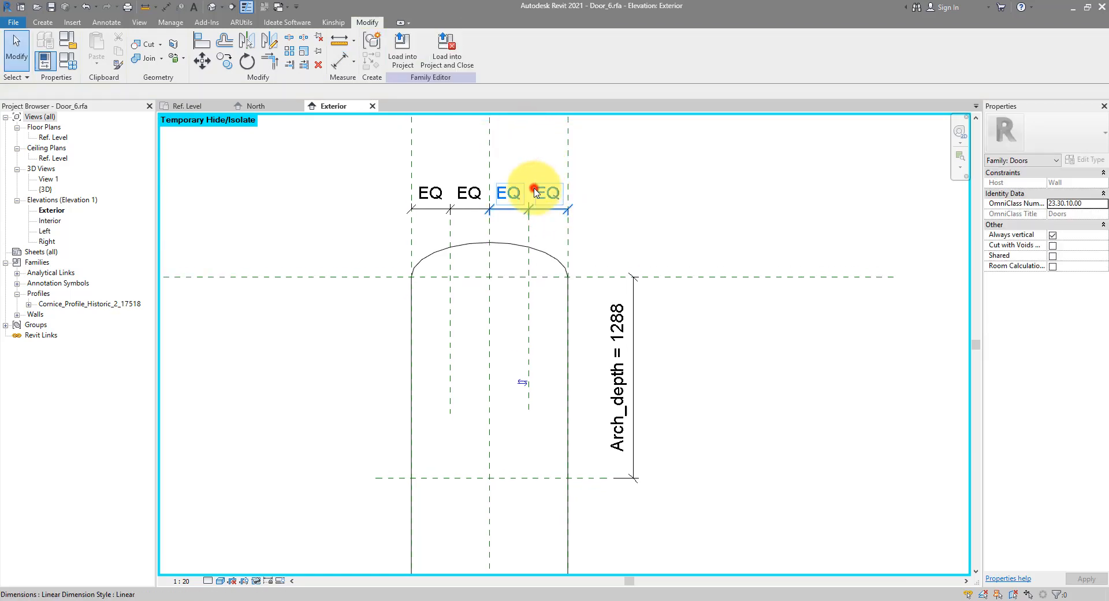
Move both equality dimensions together higher above the arch.
left_click(532, 192)
left_click(462, 192, "ctrl")
left_click_drag(539, 209, 552, 130)
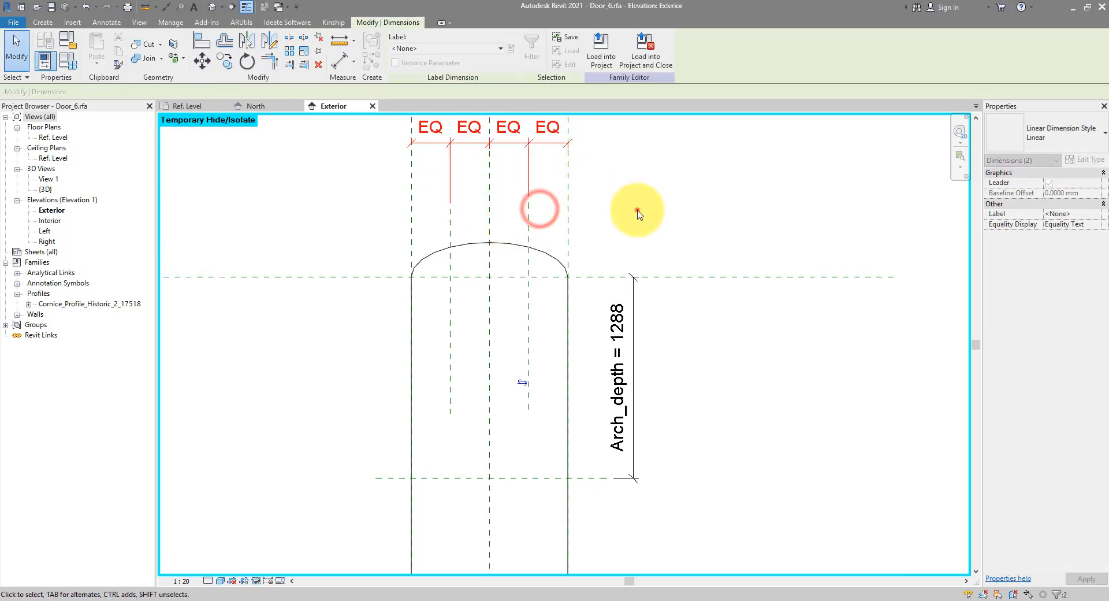
left_click(638, 210)
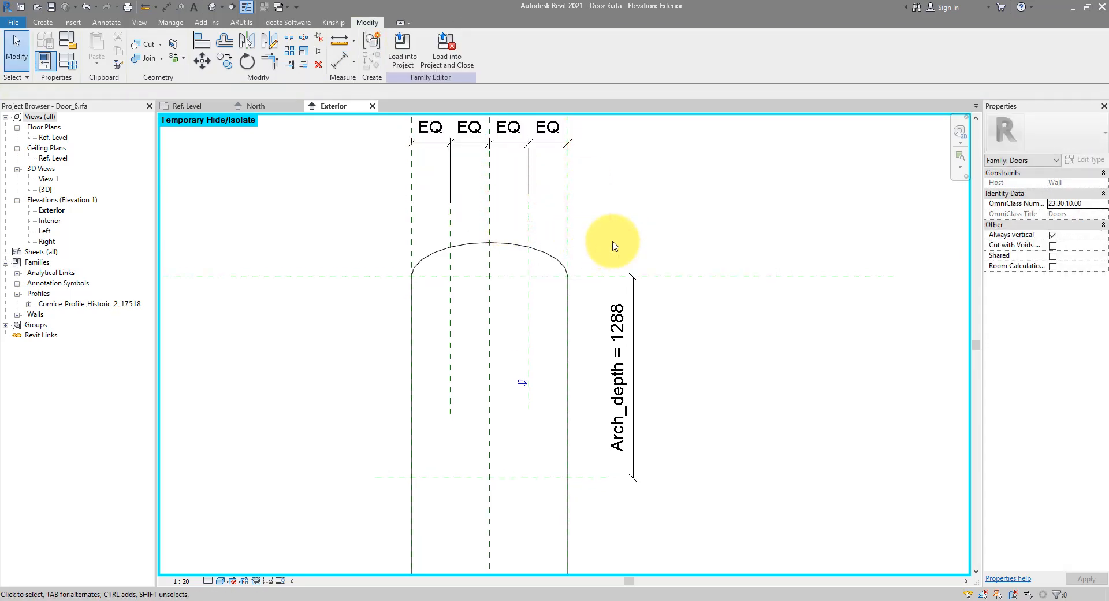
Extend the lower ends of both intermediate vertical reference planes down past the Arch_depth reference plane.
middle_click_drag(595, 259, 602, 190)
left_click(533, 232)
left_click_drag(534, 345, 523, 476)
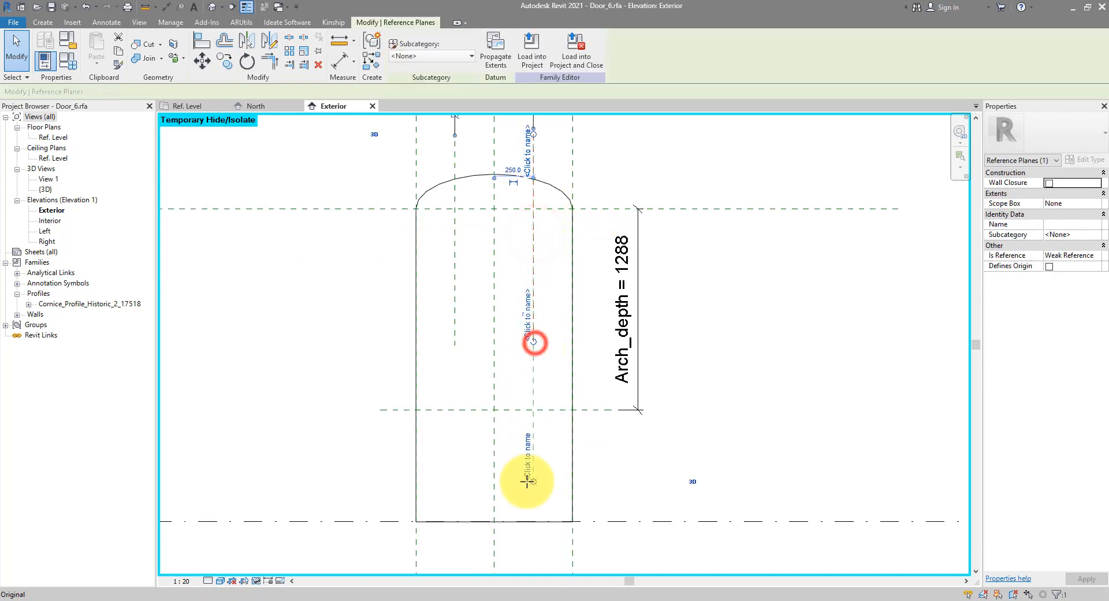
left_click(455, 337)
left_click_drag(456, 347, 454, 465)
left_click(463, 341)
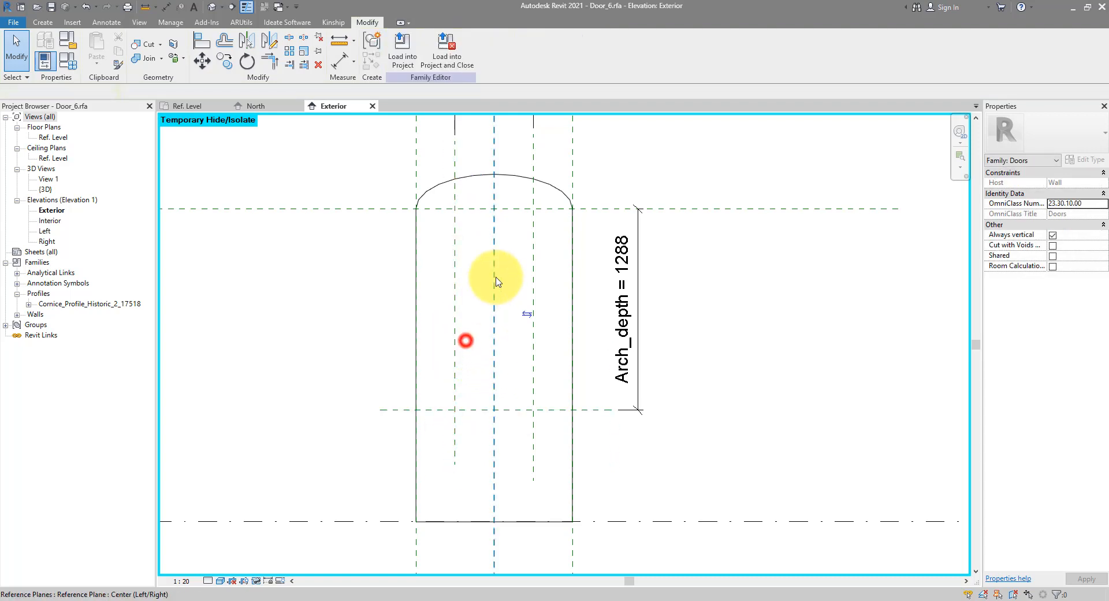
Draw two crossing reference lines between the intermediate planes' intersections with the arch base and depth planes, and lower the depth plane to an Arch_depth of about 1320 mm.
middle_click_drag(495, 277, 481, 286)
left_click(42, 23)
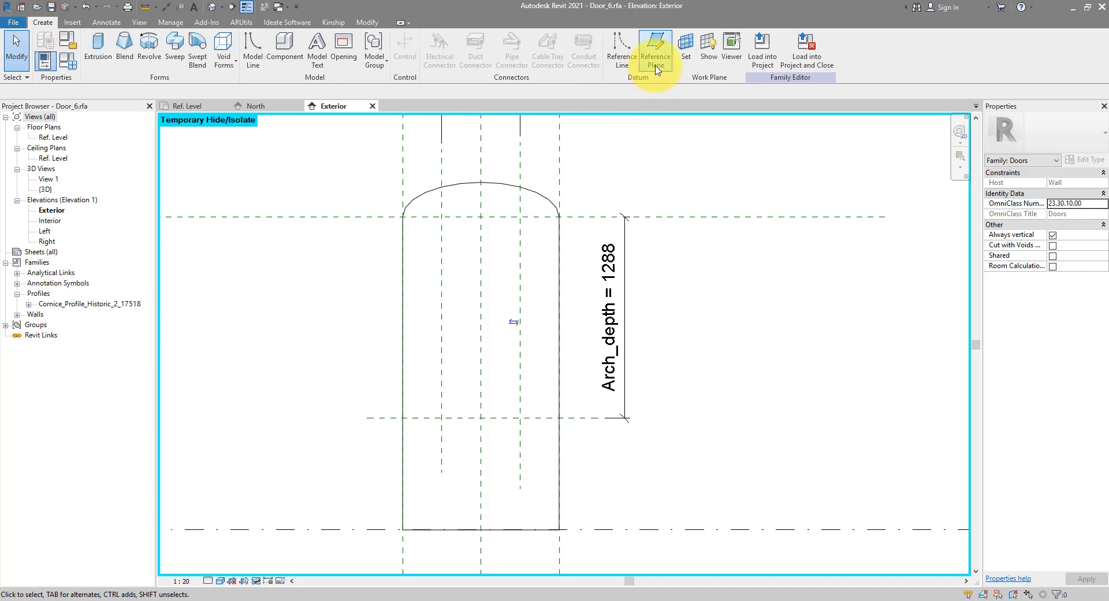
left_click(624, 67)
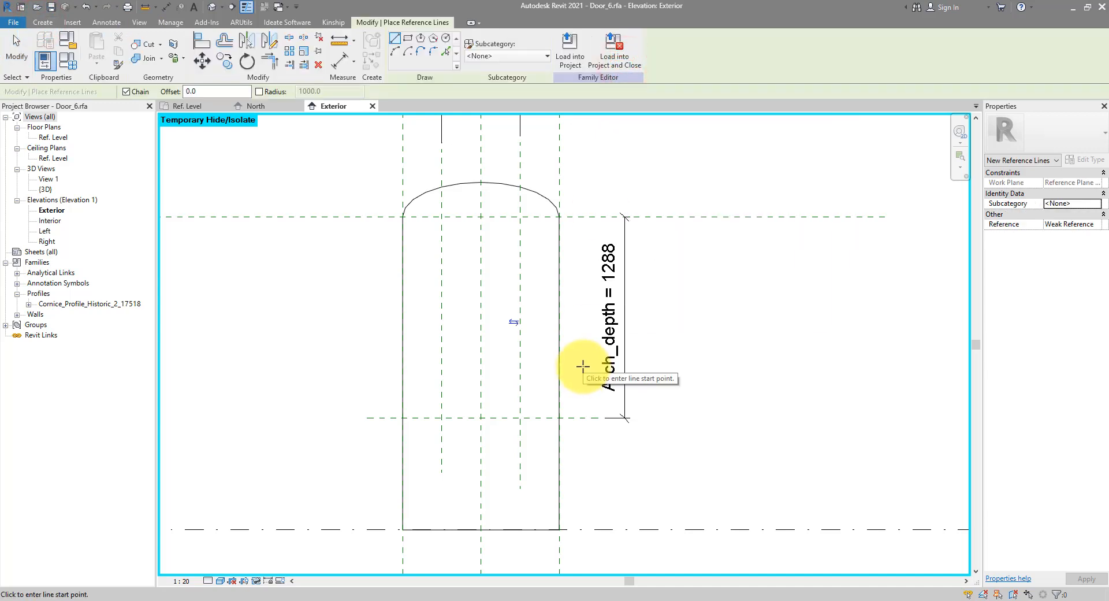
left_click(442, 417)
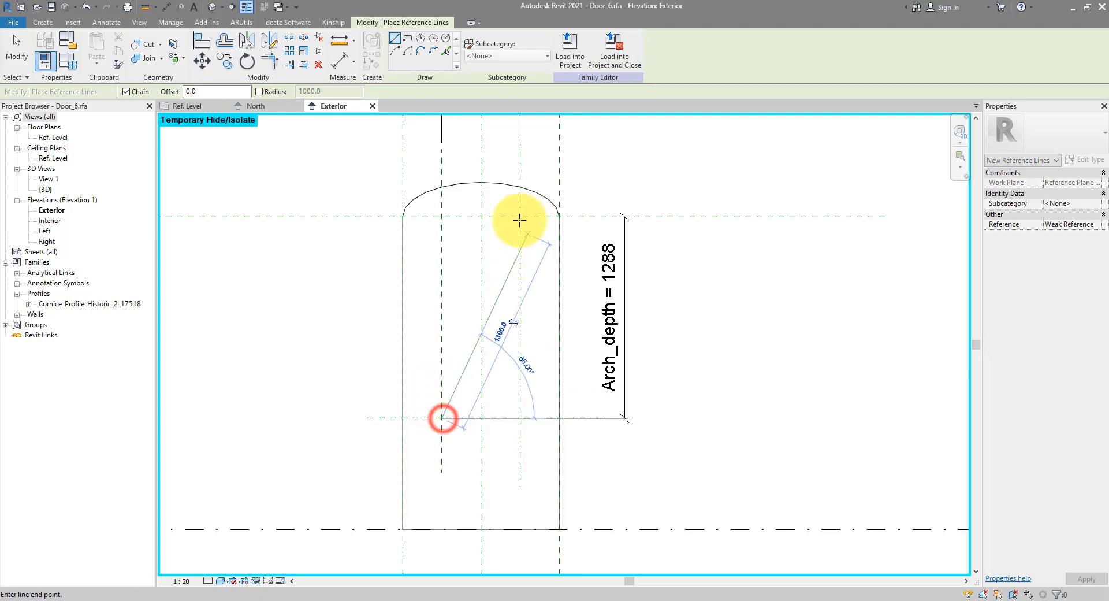
left_click(519, 218)
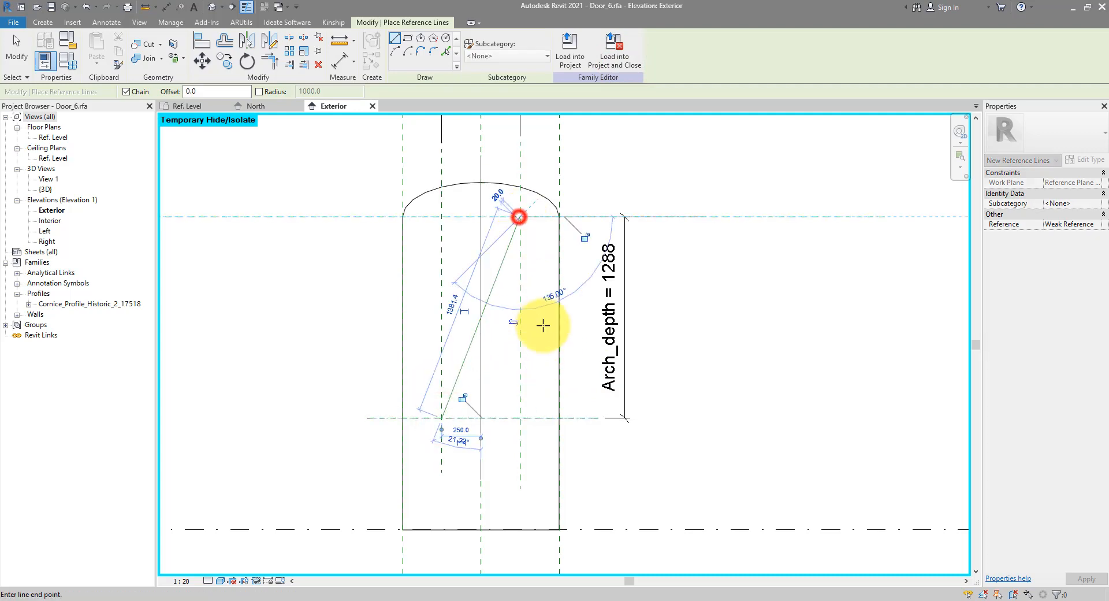
left_click(521, 418)
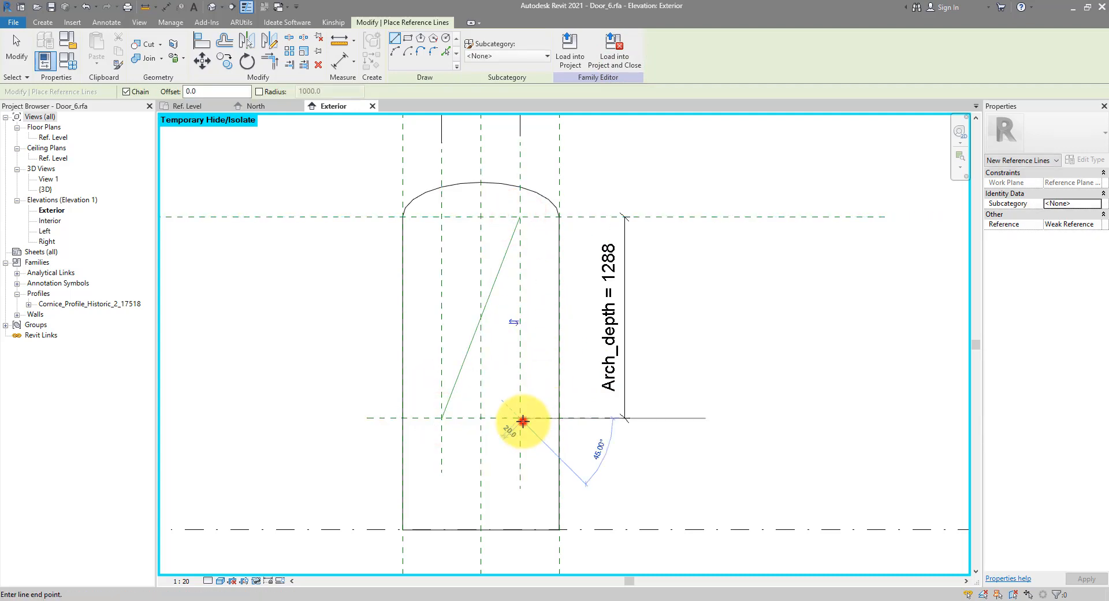
left_click(444, 217)
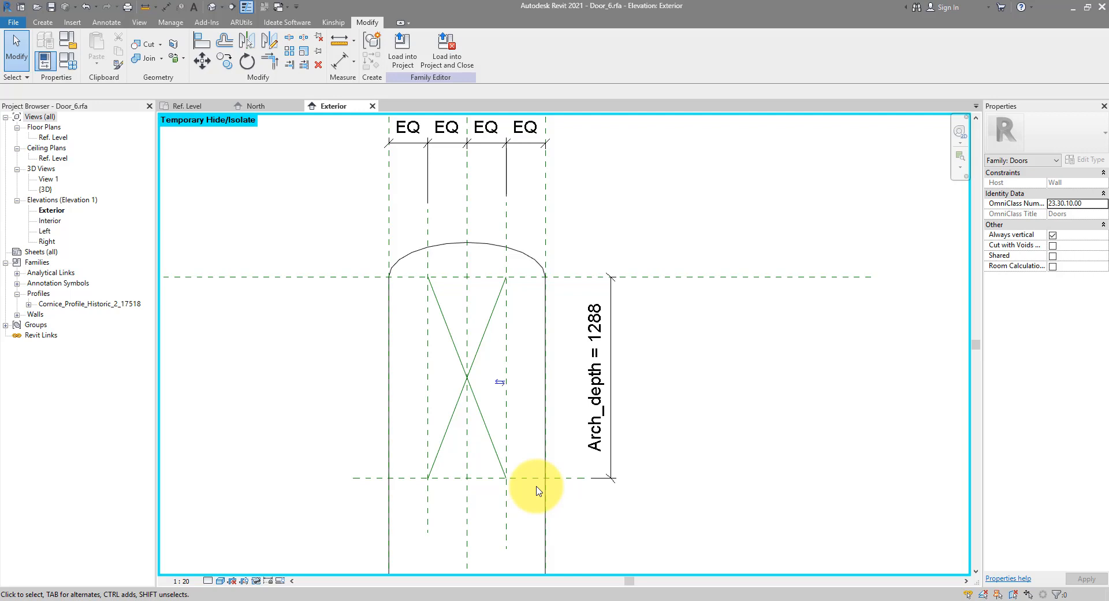
left_click(532, 479)
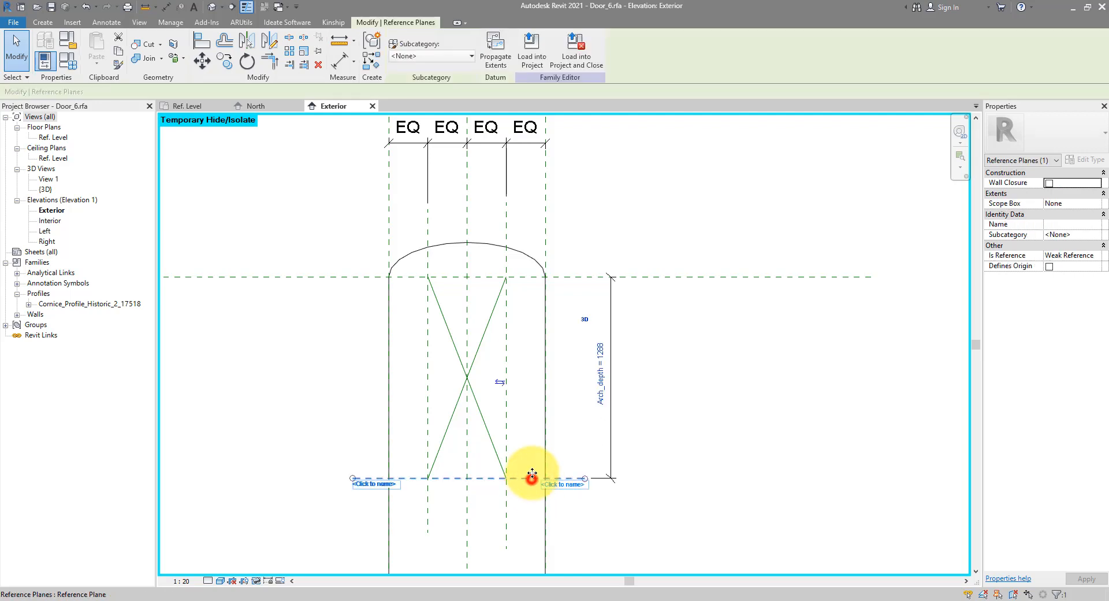
mouse_move(532, 477)
left_mouse_down()
mouse_move(537, 371)
mouse_move(537, 498)
mouse_move(532, 385)
mouse_move(532, 492)
mouse_move(530, 426)
mouse_move(532, 483)
left_mouse_up()
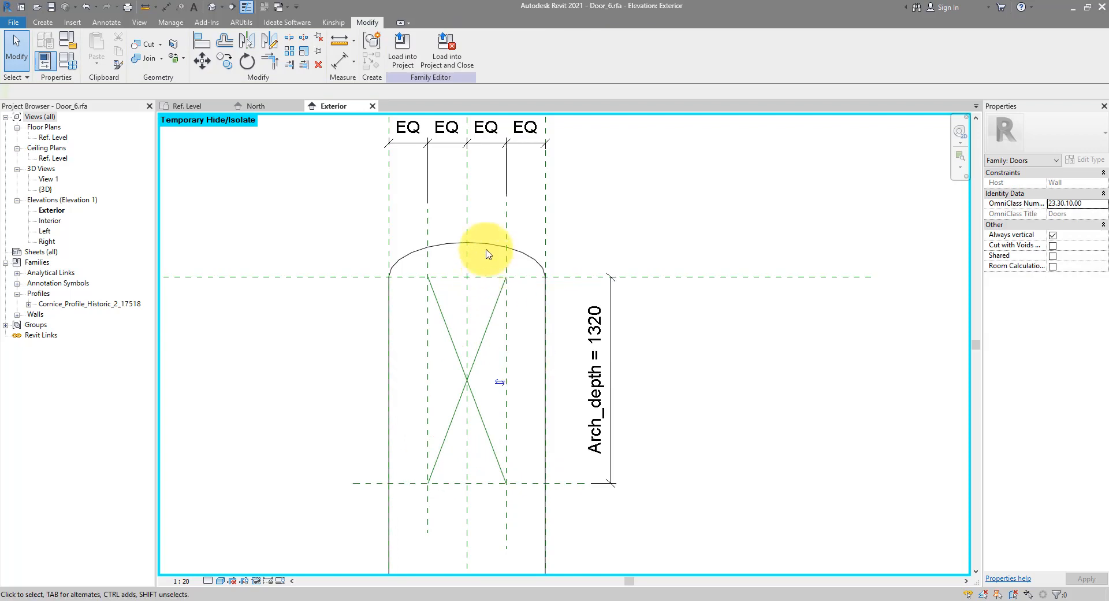
Edit the opening cut's boundary and delete the elliptical arch curve from its sketch.
left_click(485, 245)
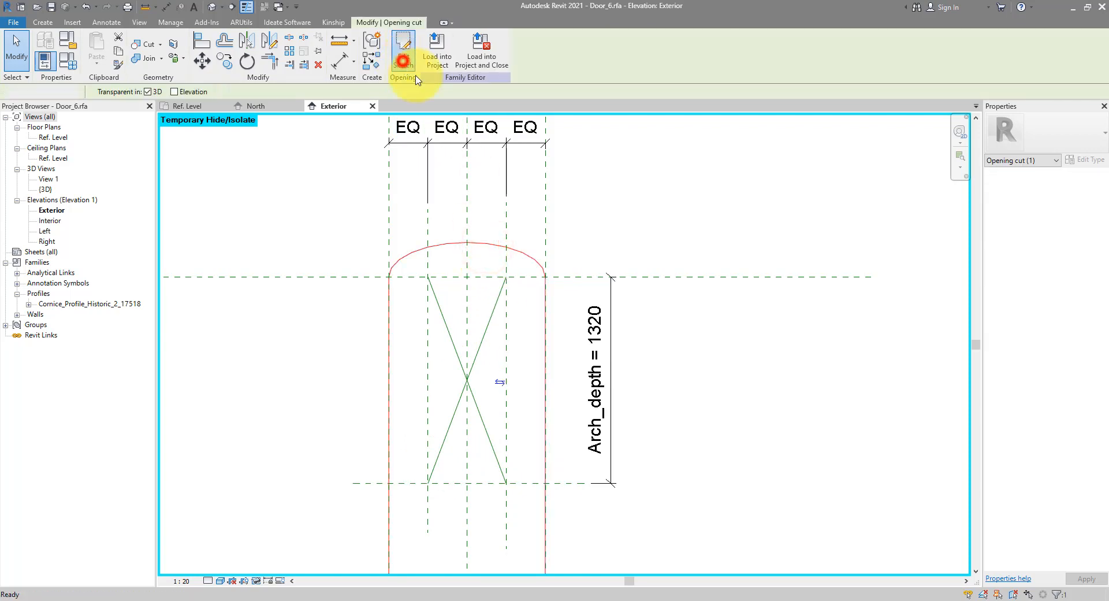
left_click(403, 61)
left_click_drag(655, 202, 487, 261)
key("Delete")
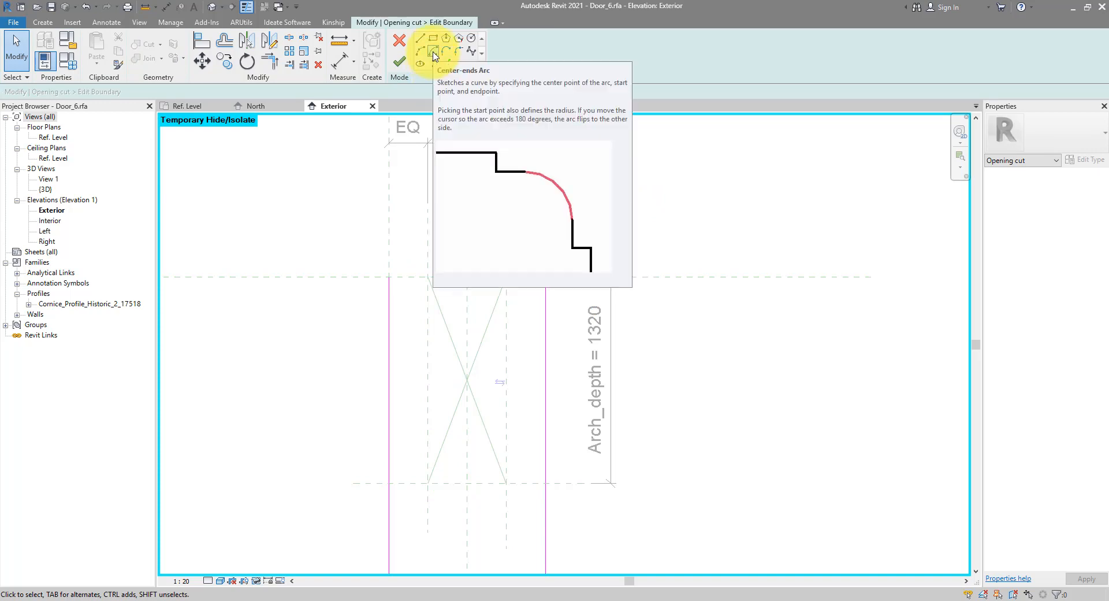
Sketch a 250 mm radius center-ends arc from the left jamb's top, centred on the left intermediate plane, ending on the diagonal reference line's extension.
left_click(433, 53)
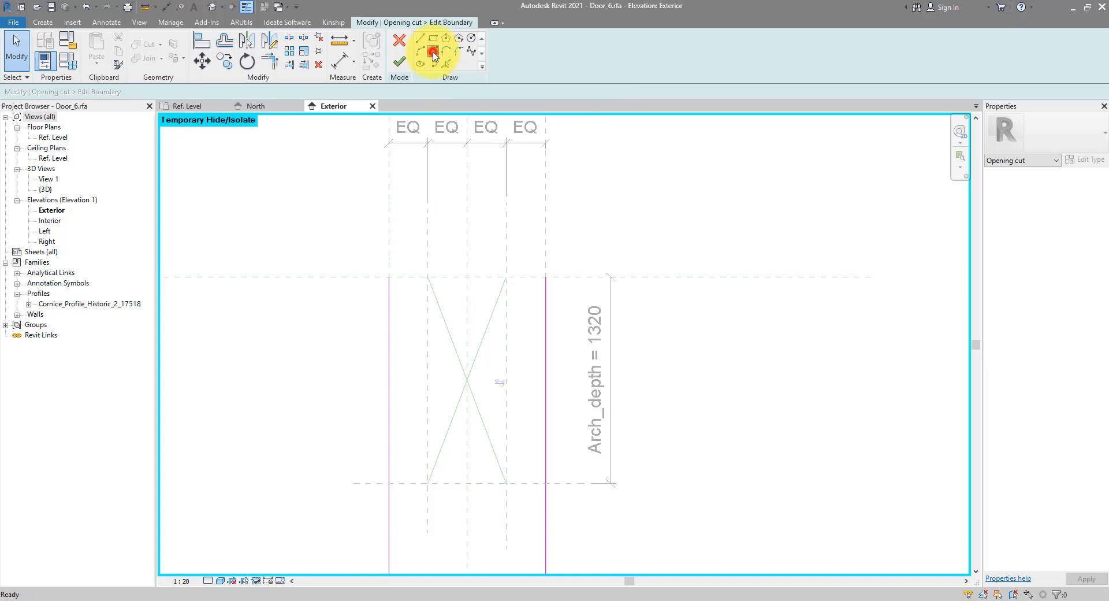
left_click(429, 278)
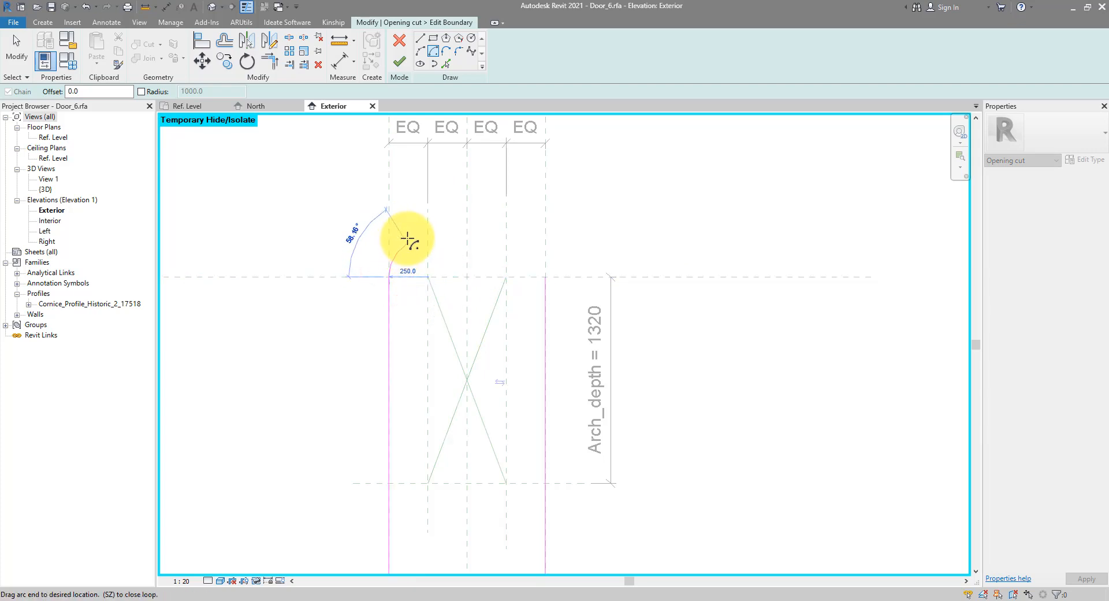
scroll(398, 253, "up", 2)
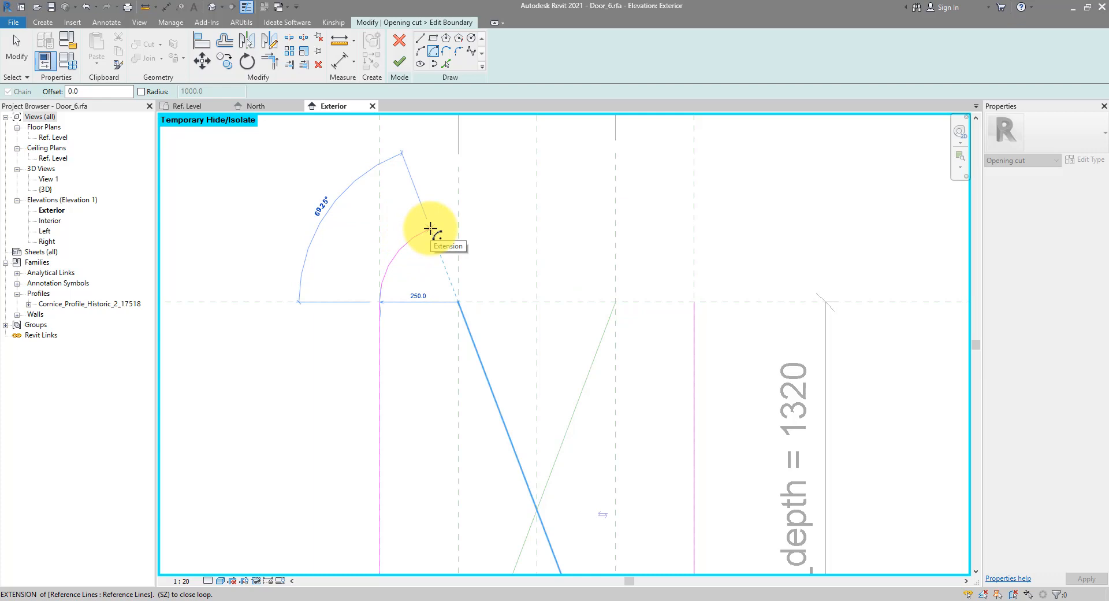
left_click(431, 228)
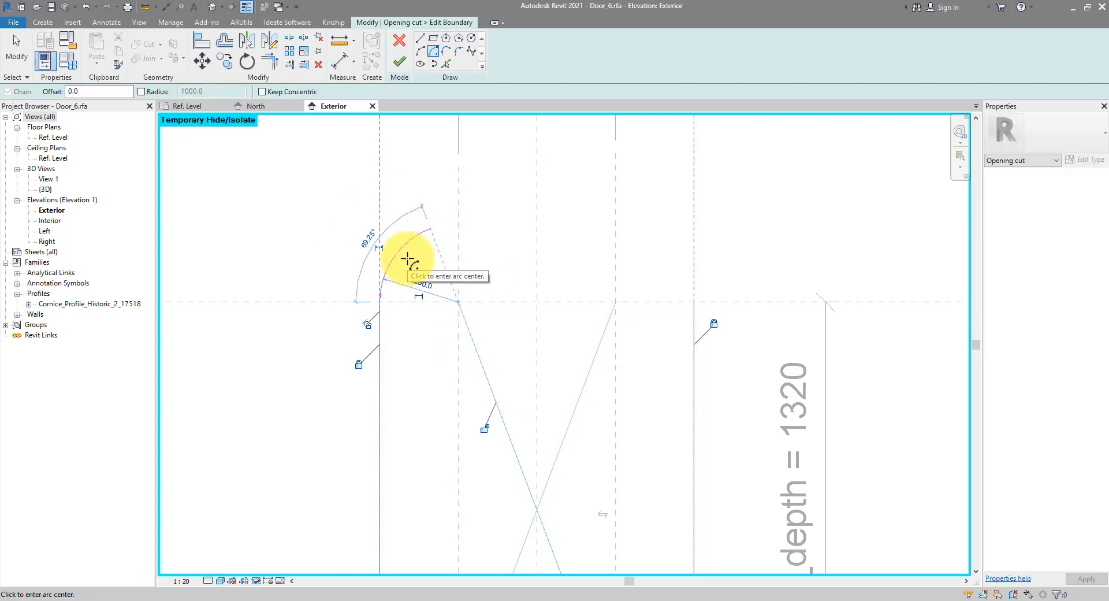
scroll(447, 257, "down", 2)
middle_click_drag(488, 289, 443, 289)
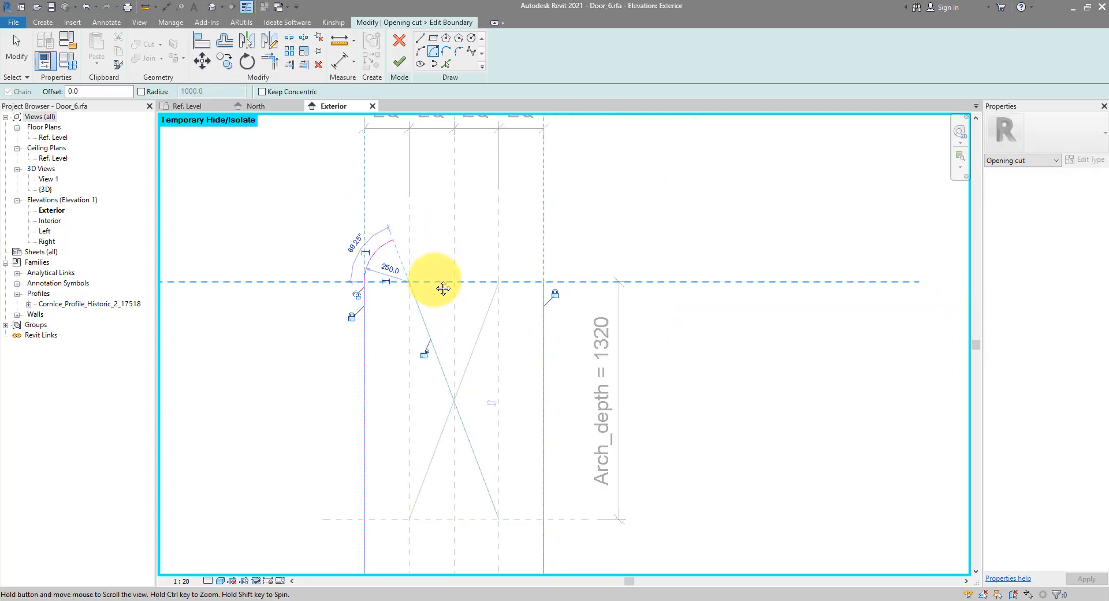
Sketch a 250 mm radius center-ends arc from the right jamb's top, centred on the right intermediate plane, ending on the other diagonal's extension.
scroll(496, 260, "up", 1)
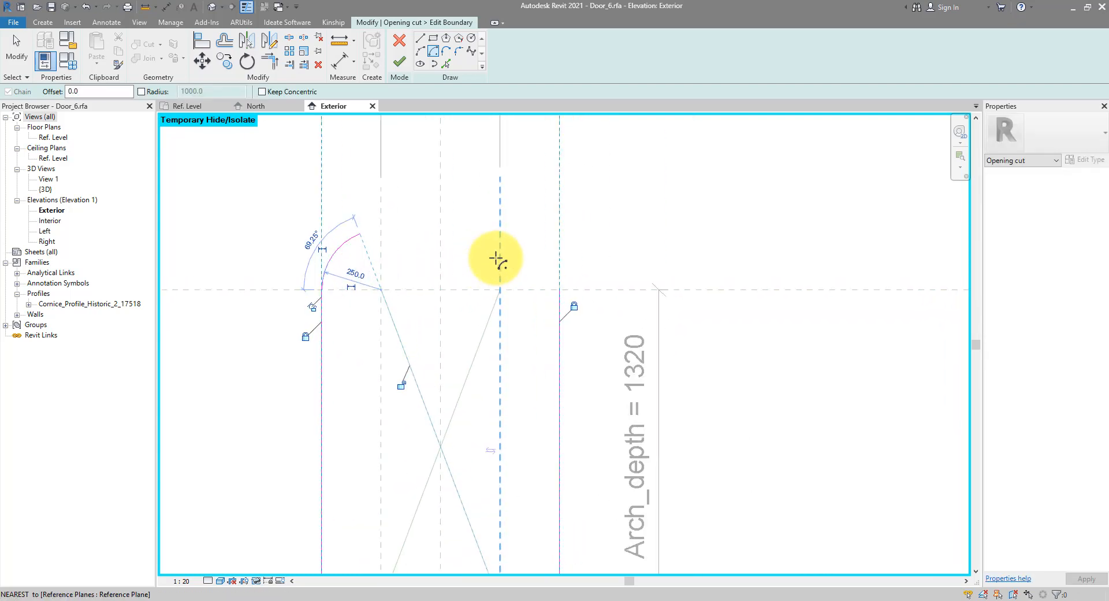
left_click(499, 289)
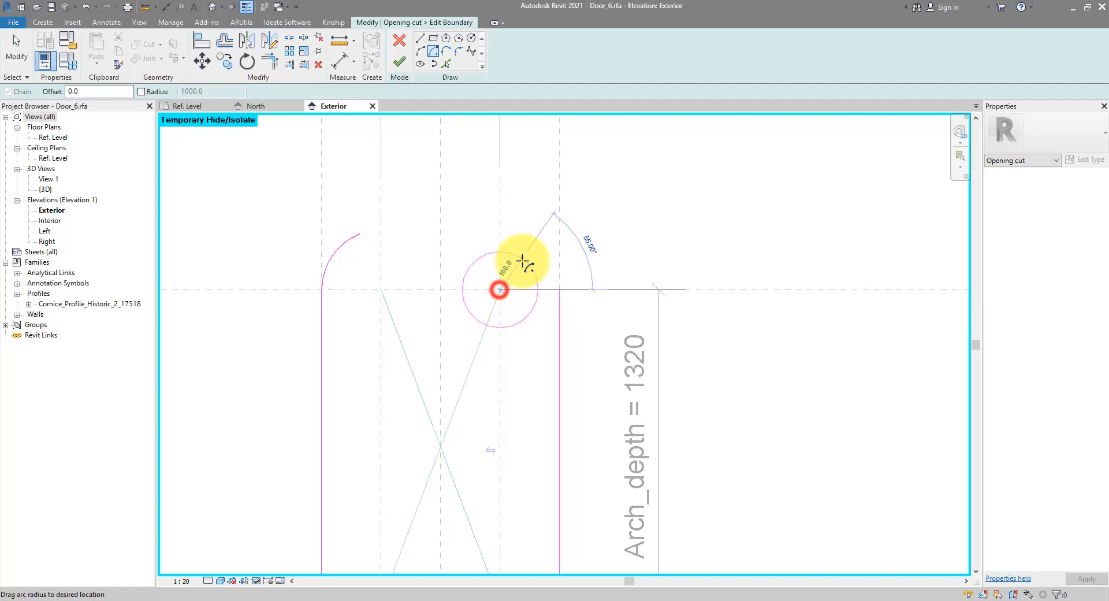
left_click(558, 289)
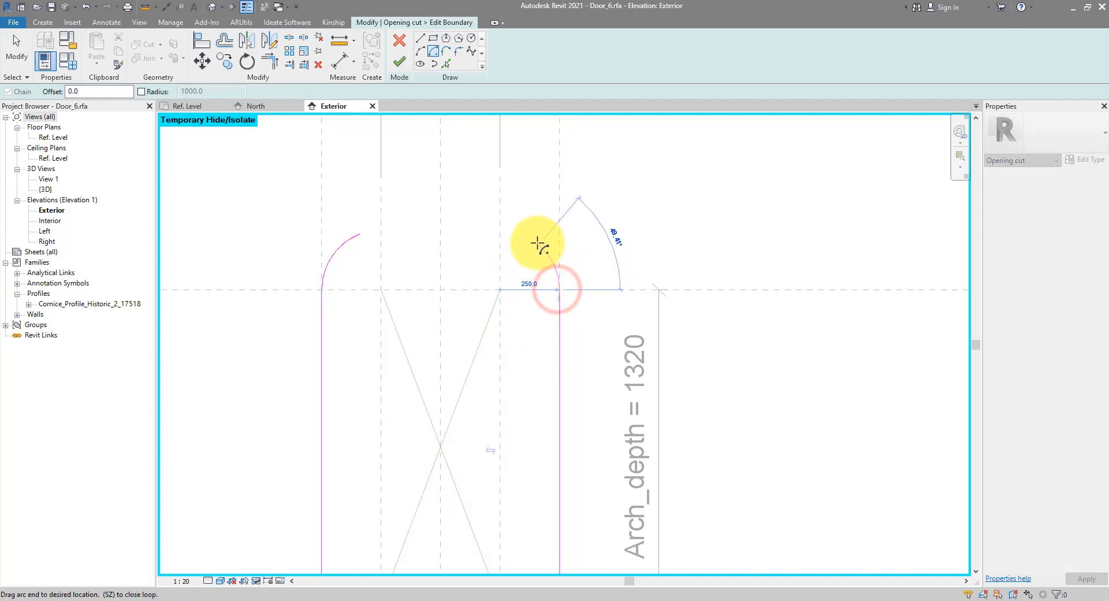
scroll(531, 240, "up", 2)
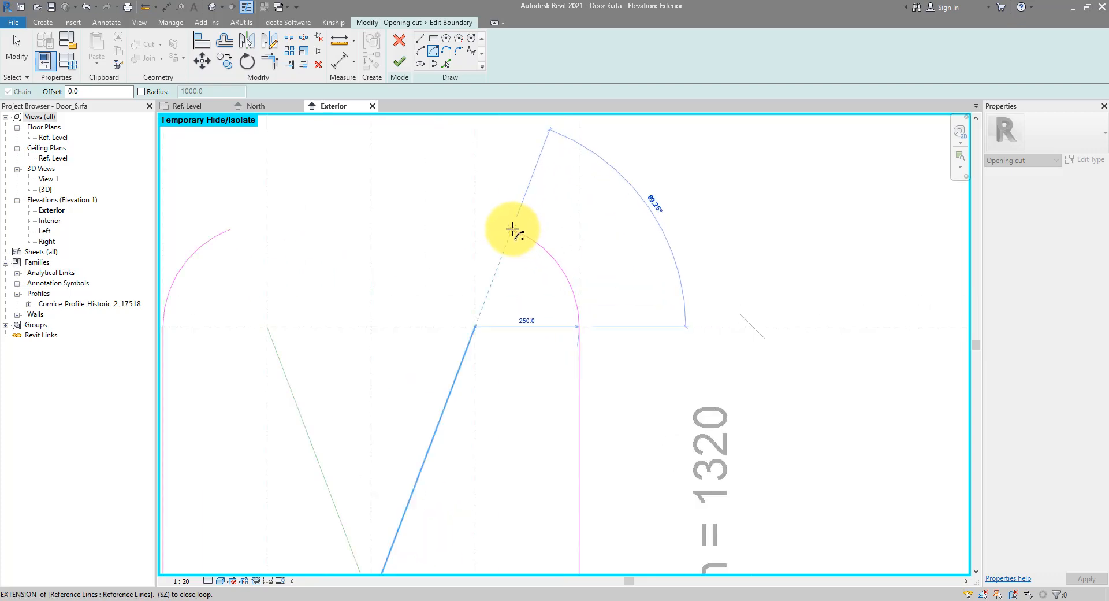
left_click(513, 230)
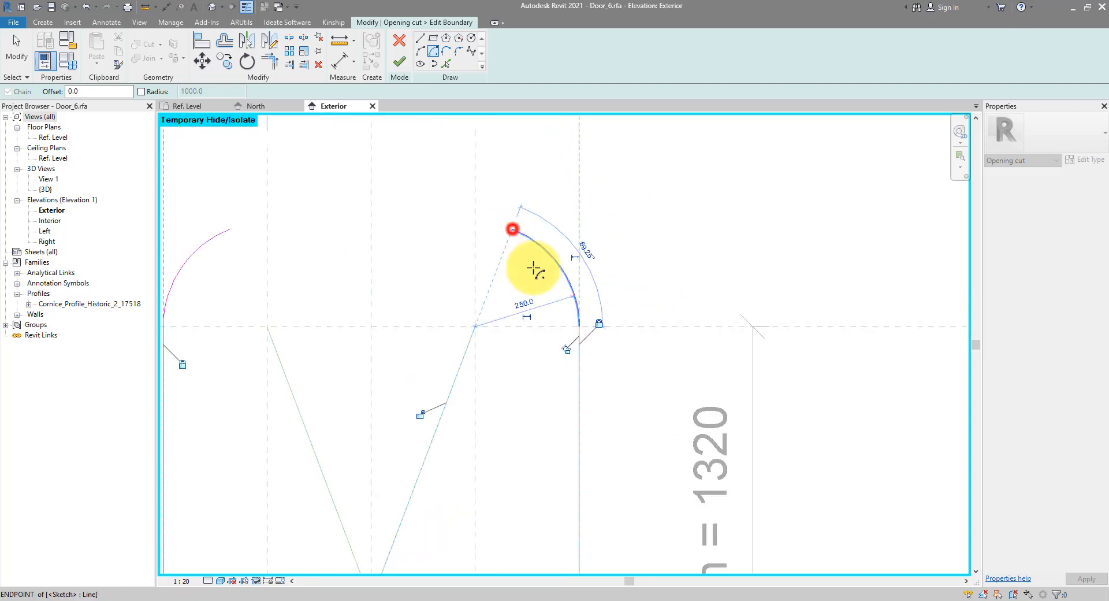
scroll(539, 289, "down", 2)
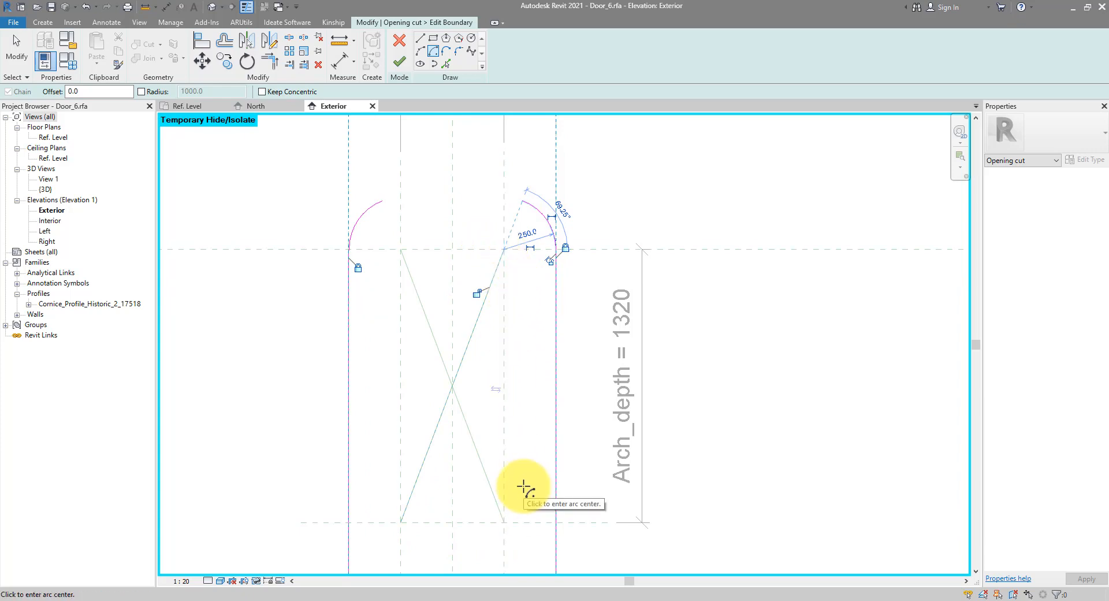
Sketch the left upper arc, centred at the right intermediate plane's intersection with the depth plane, from the left shoulder arc's end to the centre plane.
left_click(503, 522)
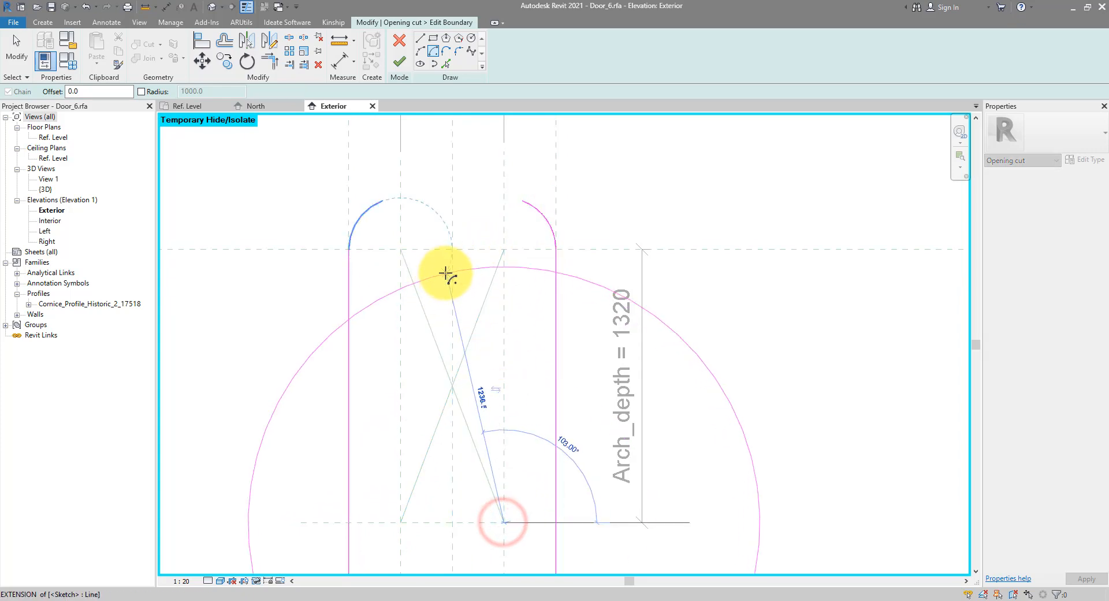
left_click(384, 202)
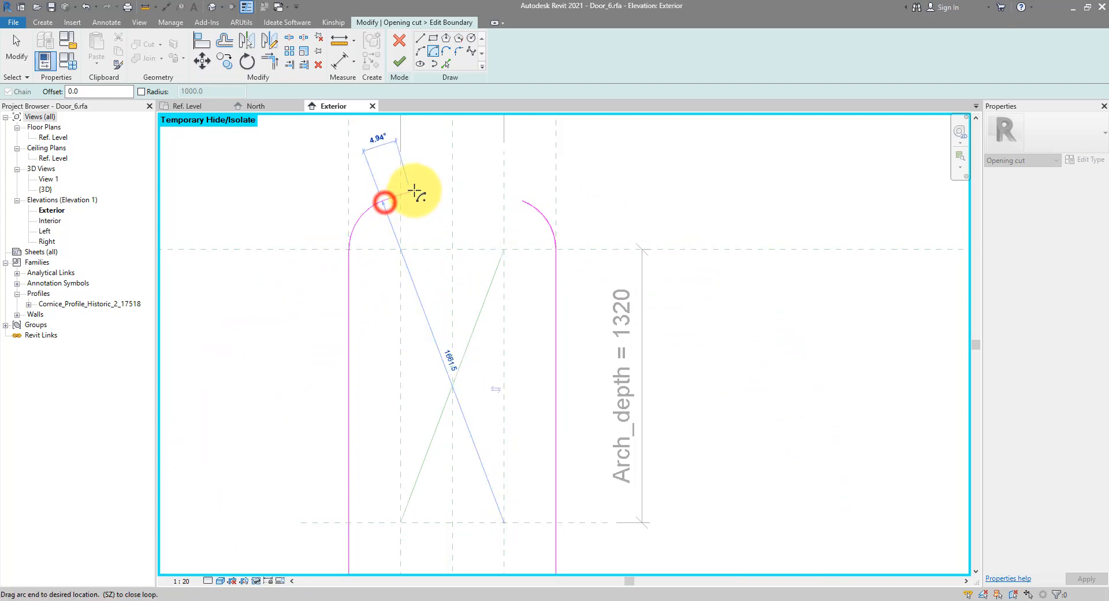
left_click(451, 186)
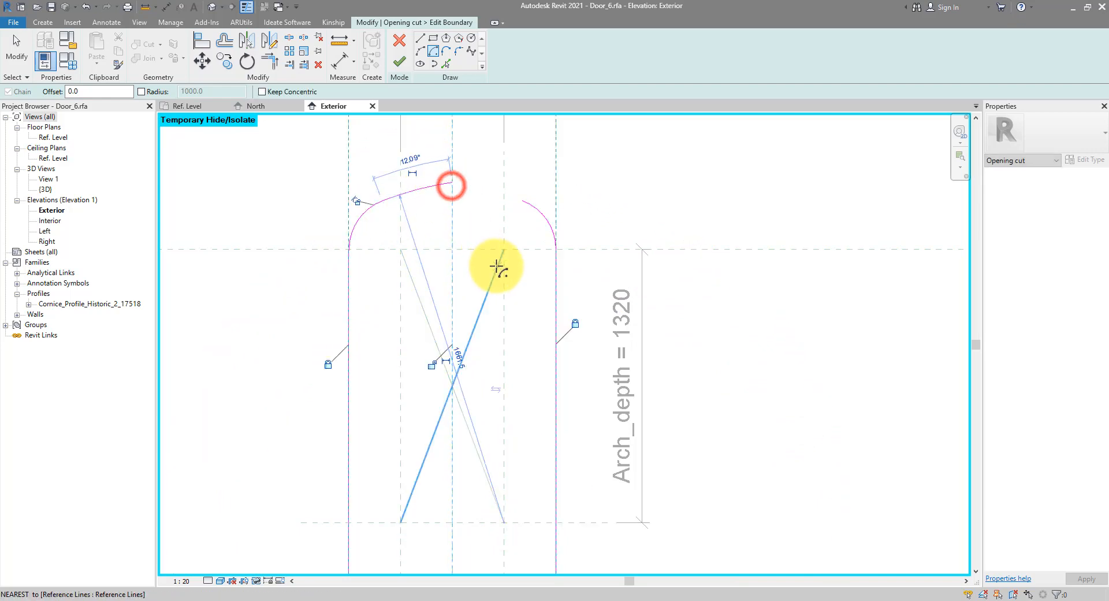
Sketch the mirrored right upper arc, centred at the left intermediate and depth planes' intersection, meeting the left arc at the apex, and finish the boundary sketch.
left_click(399, 522)
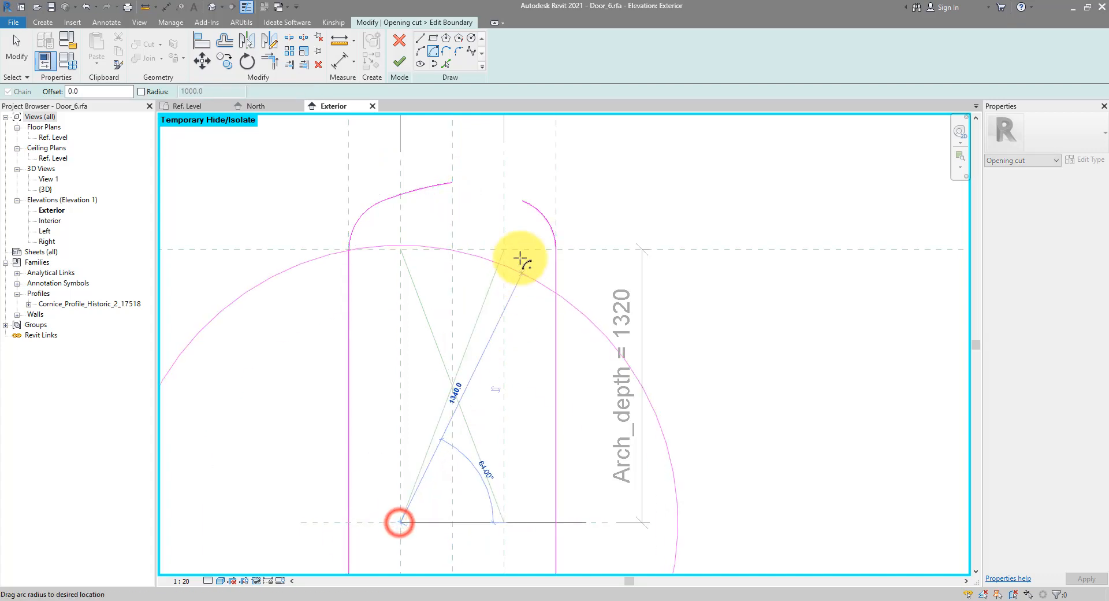
left_click(521, 201)
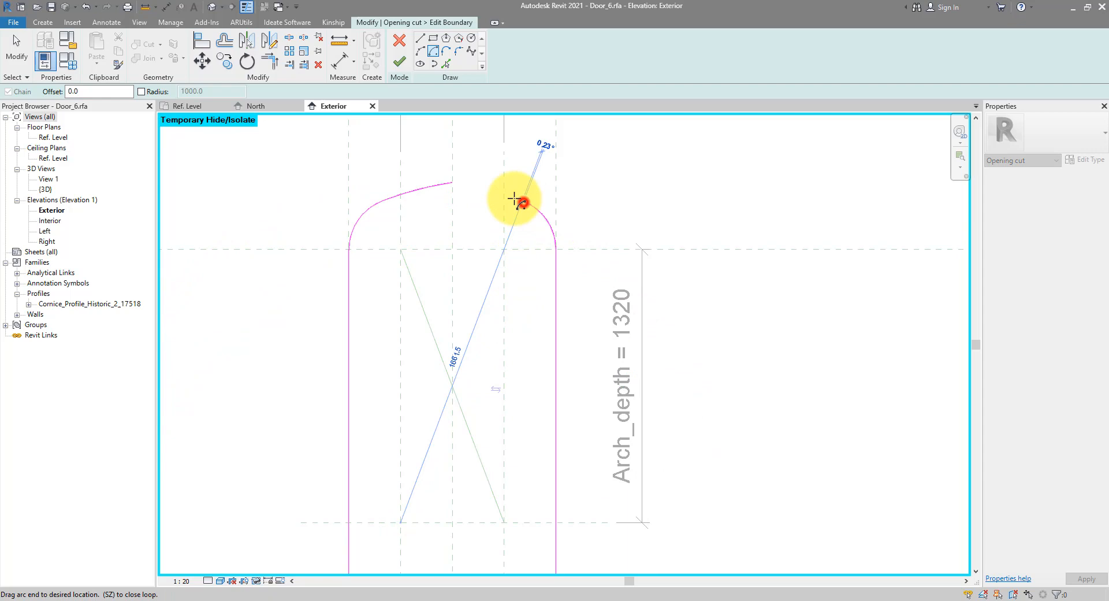
left_click(453, 184)
key("Escape")
key("Escape")
scroll(527, 306, "down", 1)
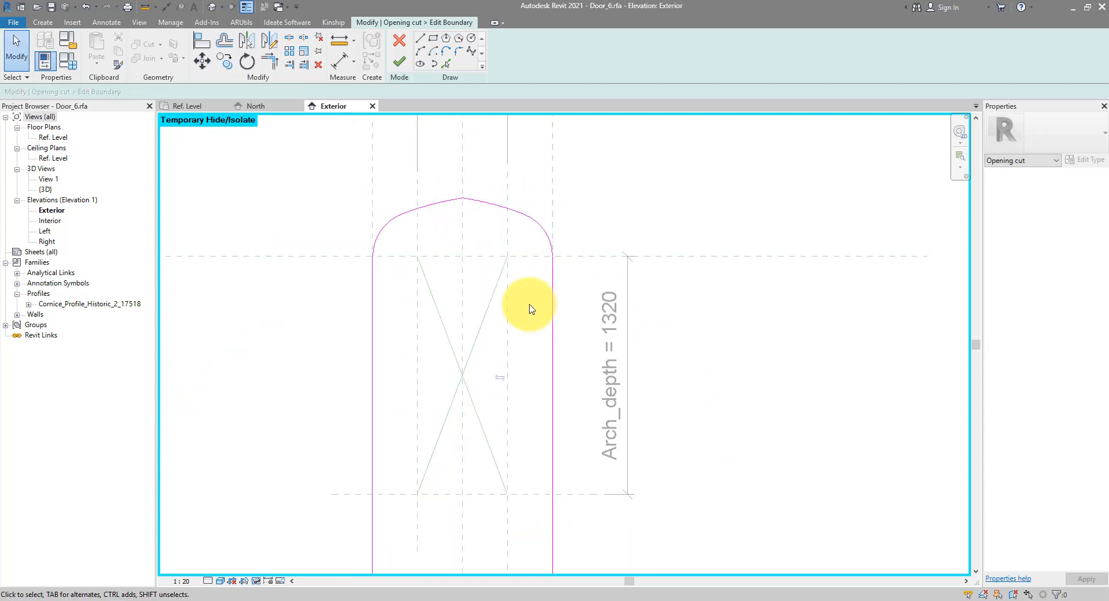
middle_click_drag(528, 310, 537, 301)
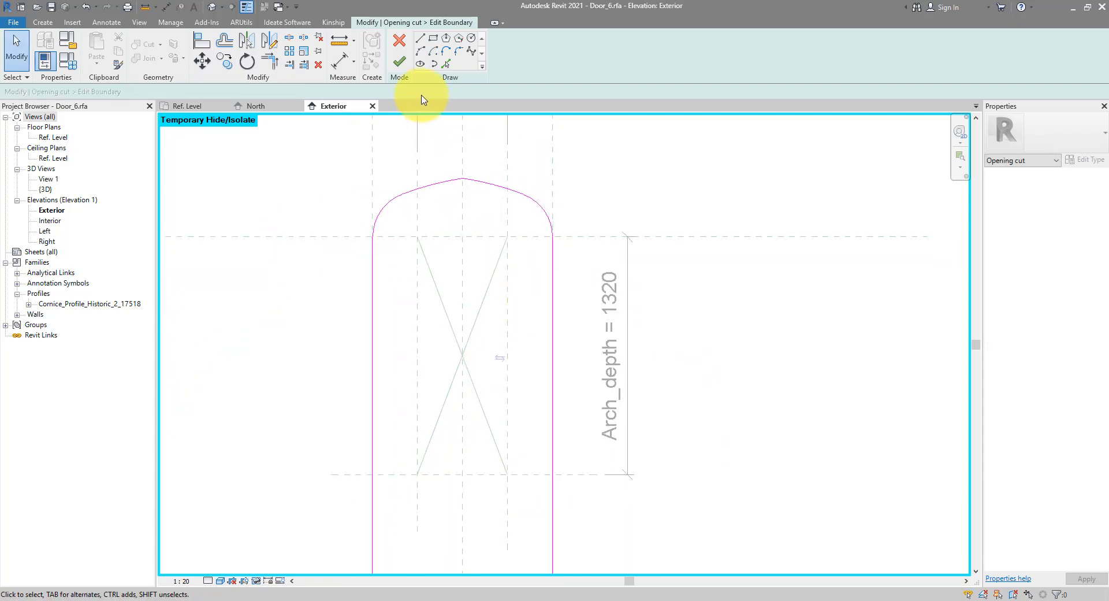
left_click(399, 65)
left_click(617, 199)
scroll(617, 199, "down", 1)
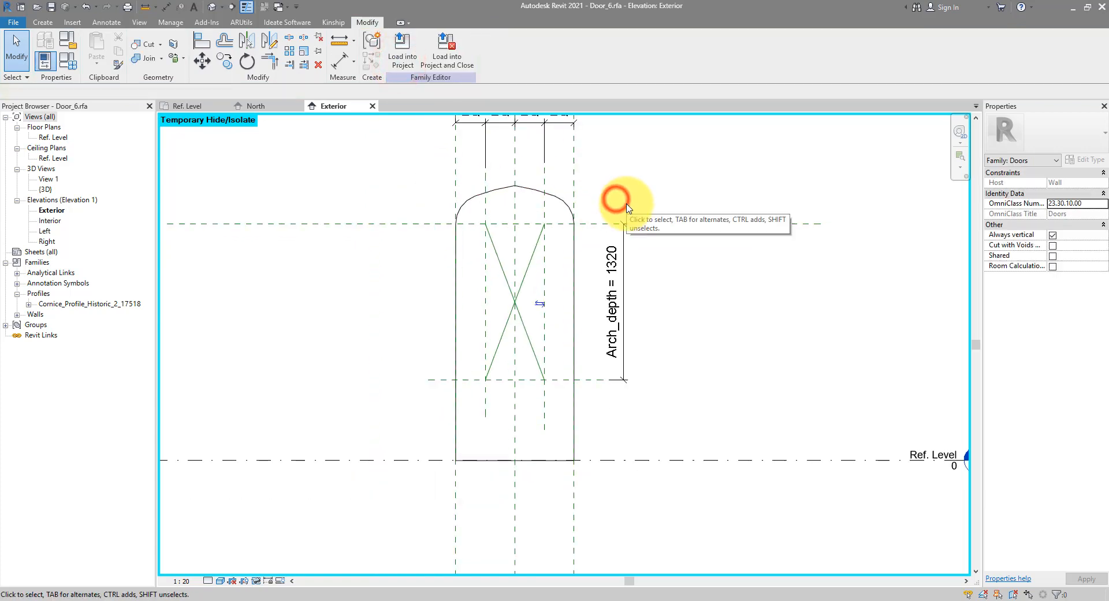
Try to move the Arch_depth reference plane to test how the arch opening flexes.
left_click(488, 435)
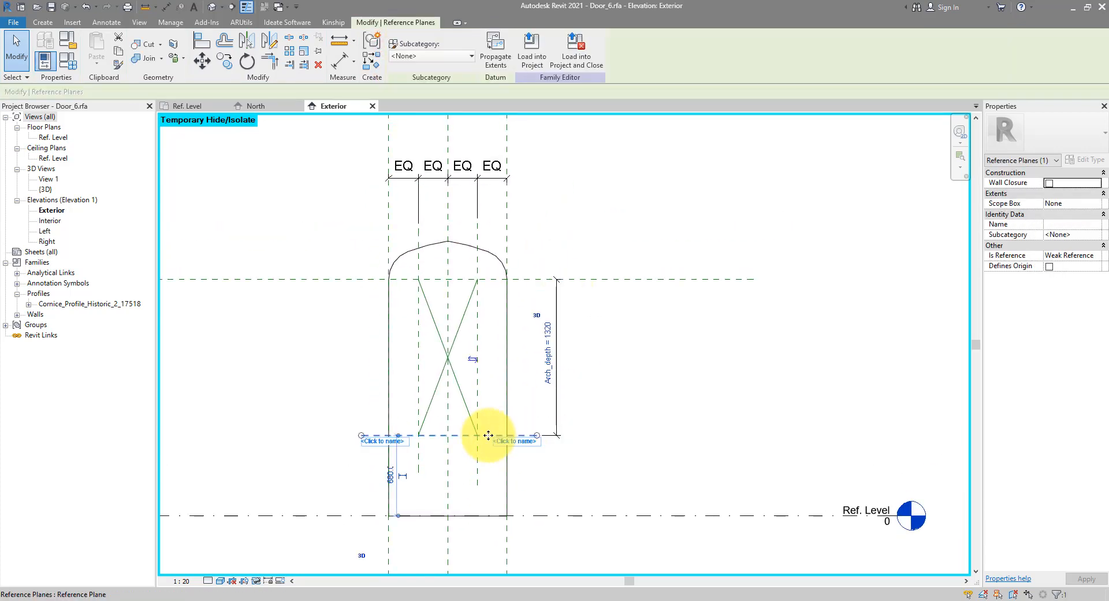
left_click(464, 434)
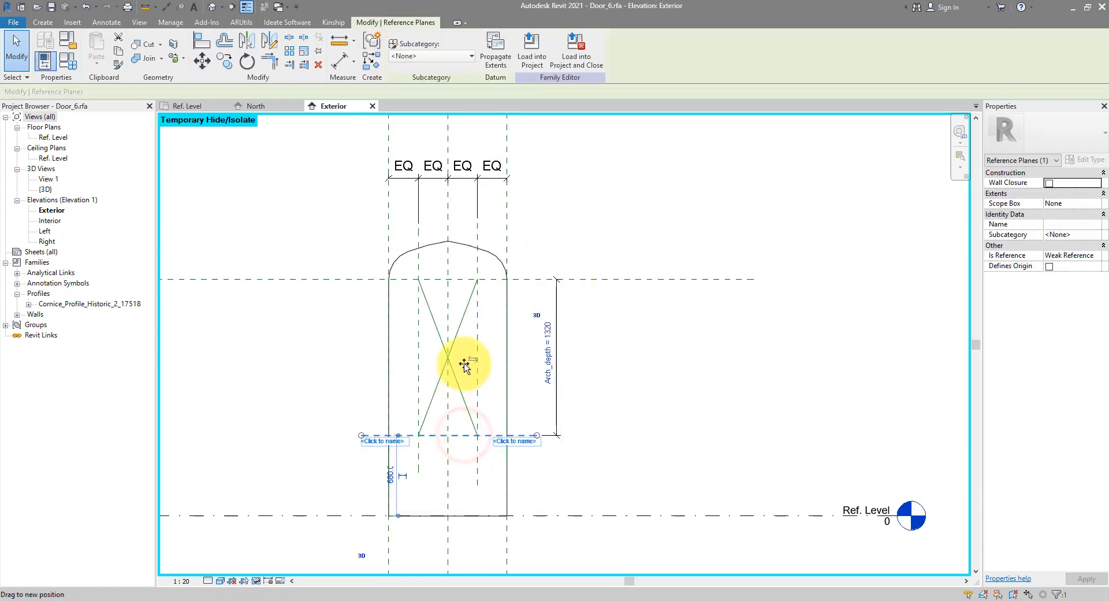
left_click_drag(464, 359, 473, 476)
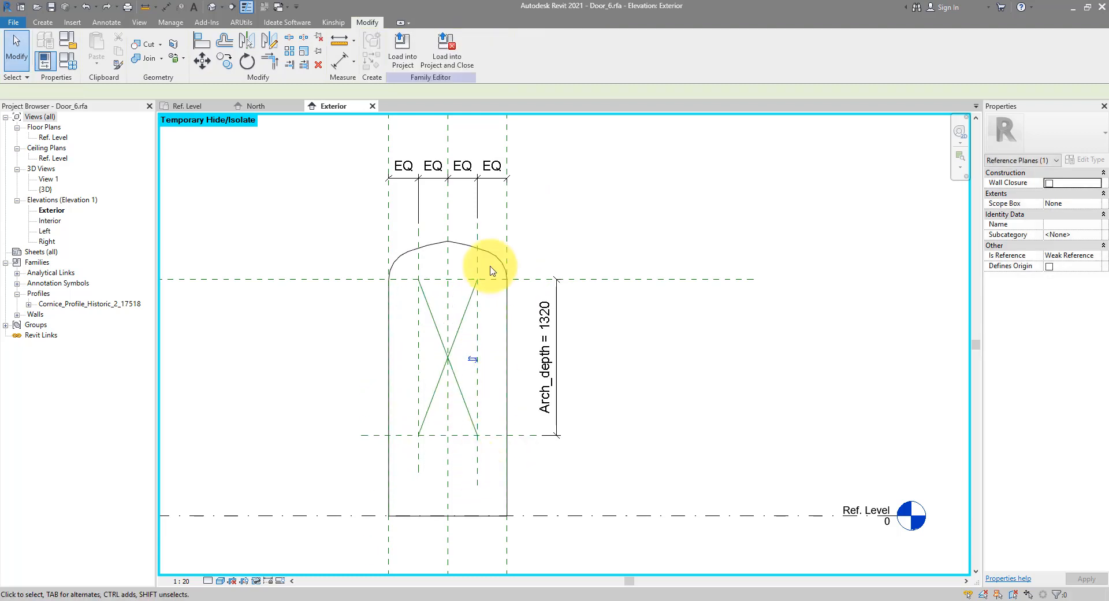
Edit the opening cut's boundary, lock tangency between each upper arc and its adjoining shoulder arc, and finish the sketch.
left_click(467, 245)
left_click(407, 63)
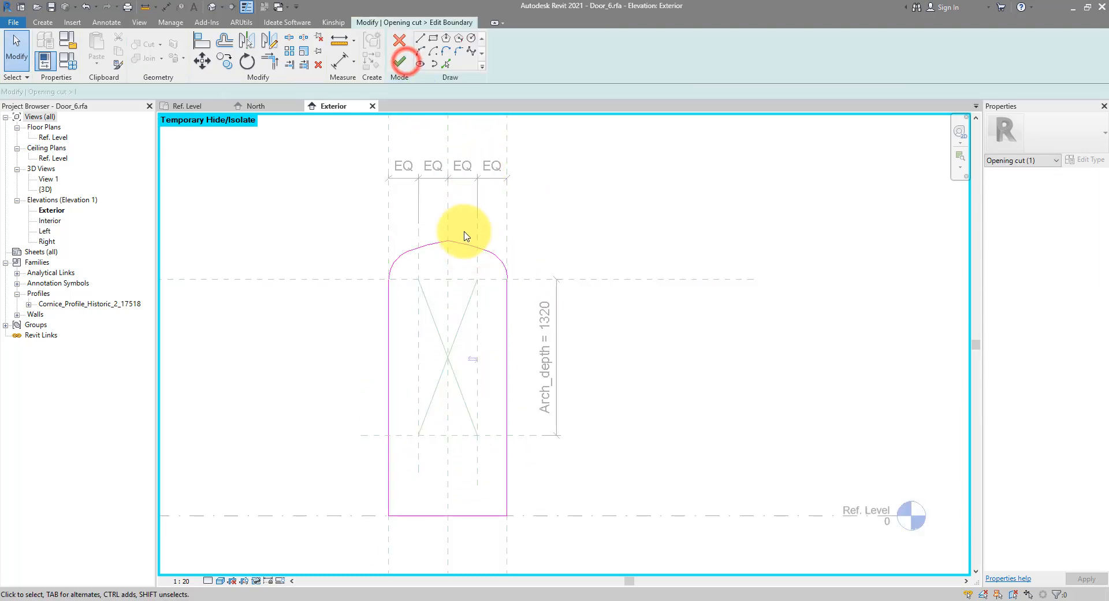
scroll(439, 245, "up", 4)
left_click(432, 249)
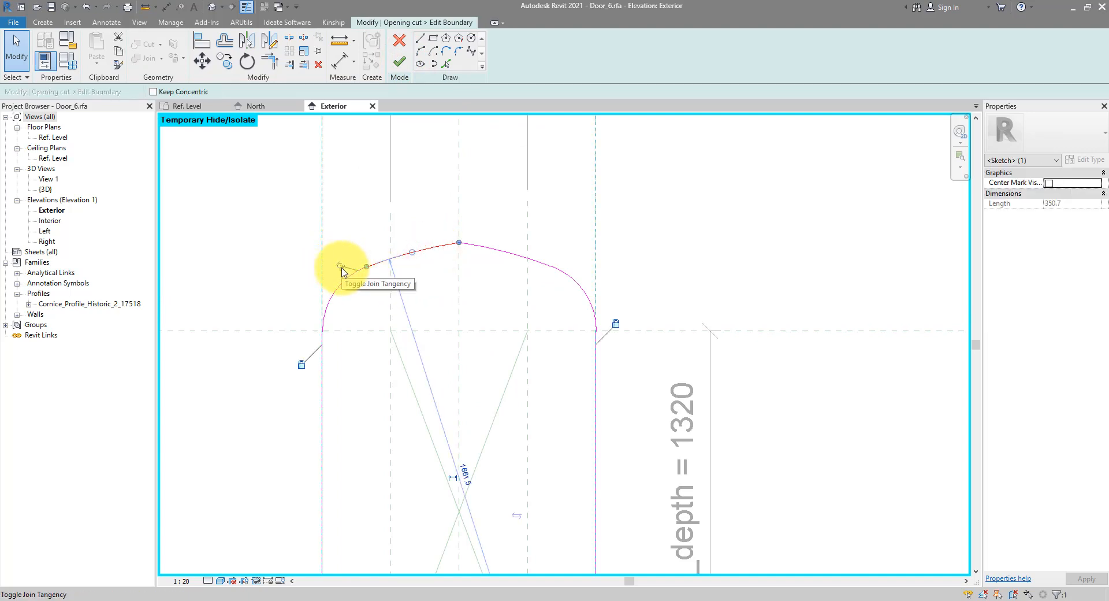
left_click(340, 267)
left_click(498, 249)
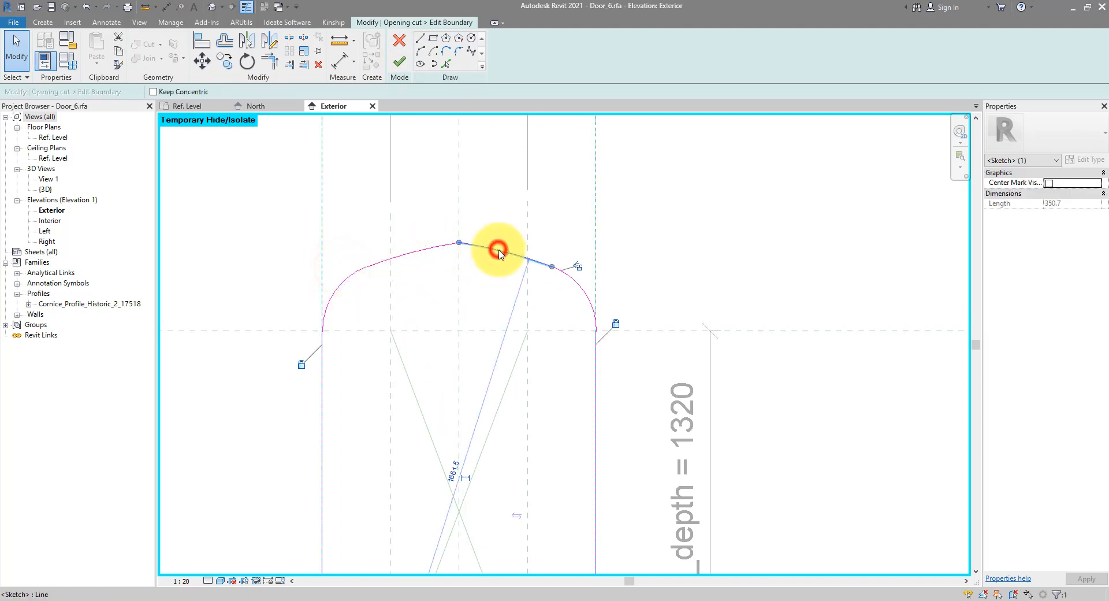
left_click(577, 266)
left_click(553, 224)
scroll(552, 224, "down", 3)
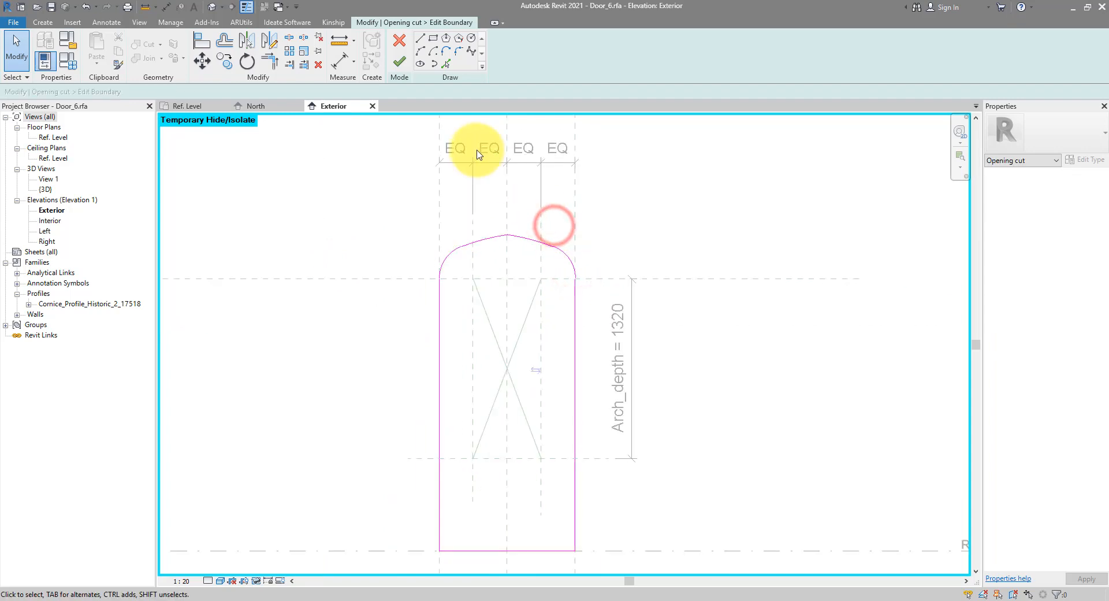
left_click(403, 64)
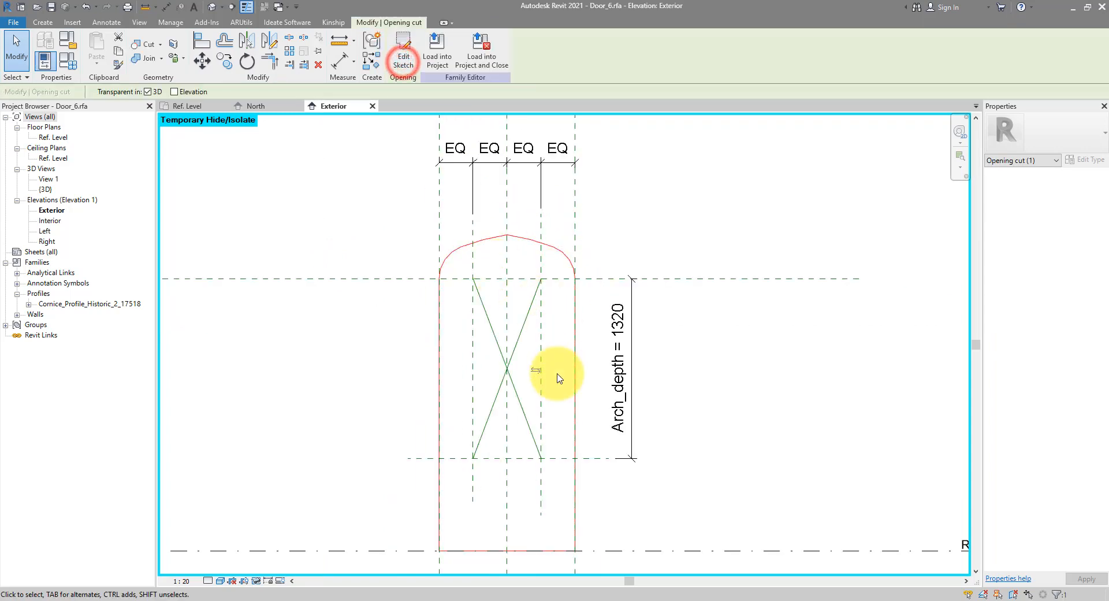
Raise the depth reference plane to an Arch_depth of 1200 mm and reset the view's temporary hide/isolate.
left_click(559, 457)
mouse_move(559, 457)
left_mouse_down()
mouse_move(561, 306)
mouse_move(550, 530)
mouse_move(549, 442)
left_mouse_up()
left_click(694, 371)
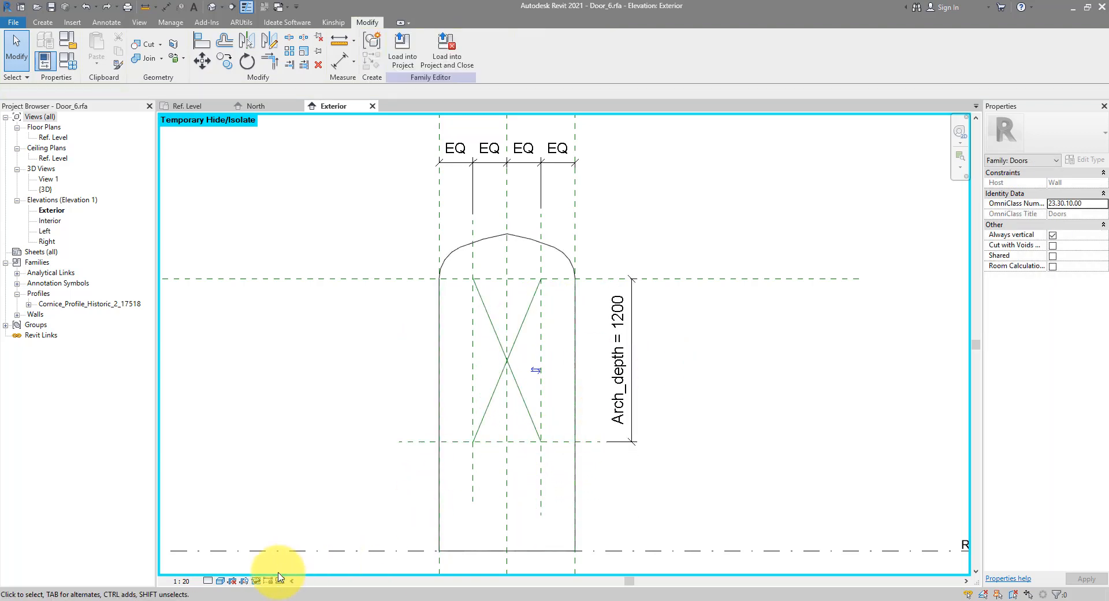
left_click(259, 582)
left_click(306, 564)
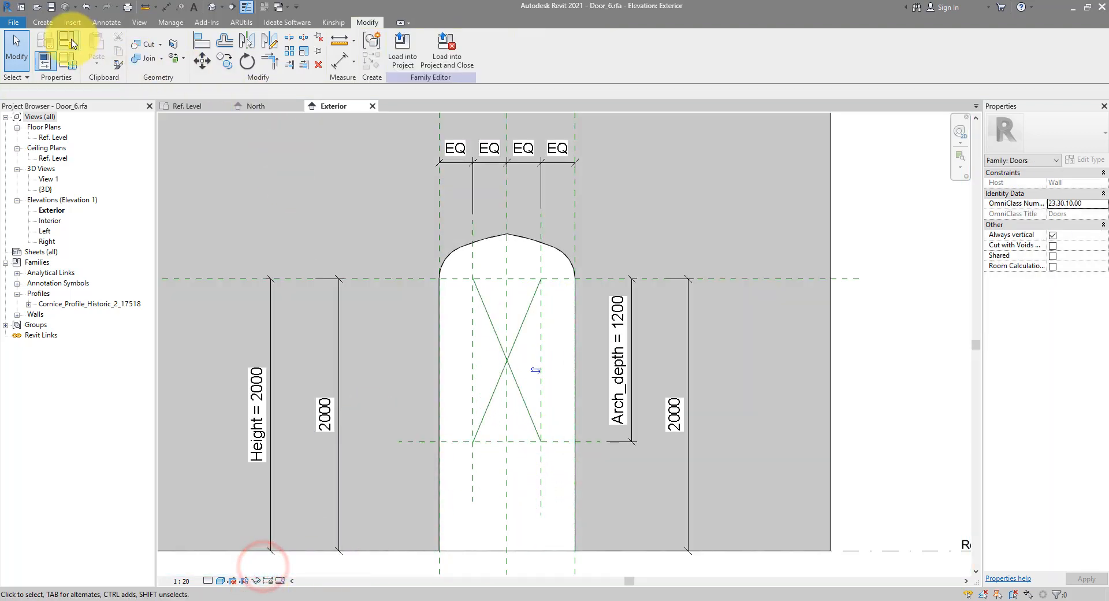
Start a sweep and pick the opening's four arch edges and both jamb edges as its path.
left_click(43, 22)
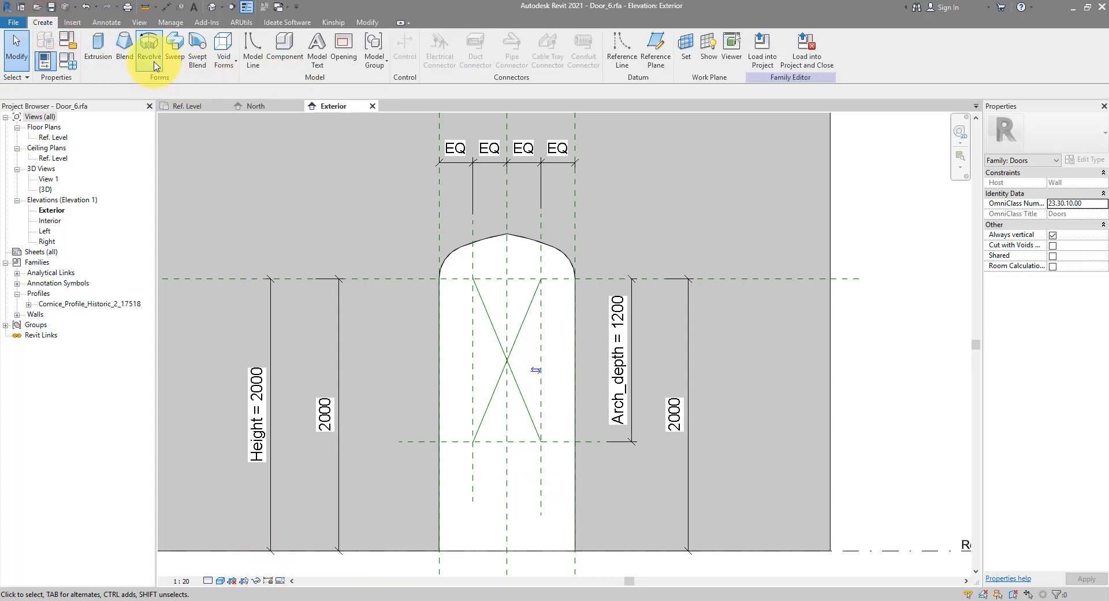
left_click(175, 49)
left_click(502, 62)
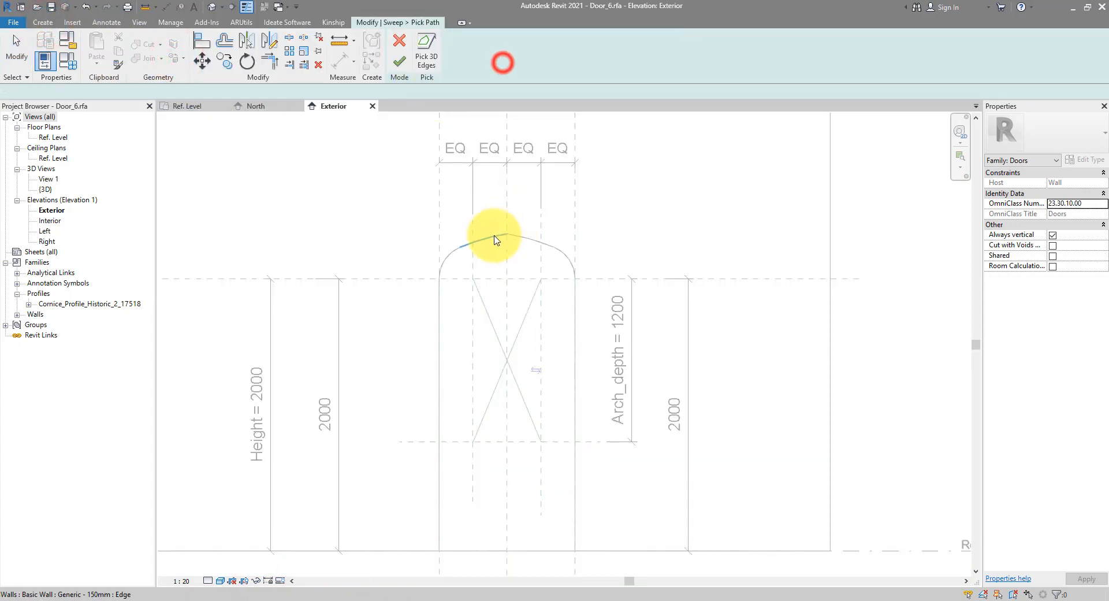
left_click(494, 236)
left_click(520, 235)
left_click(561, 251)
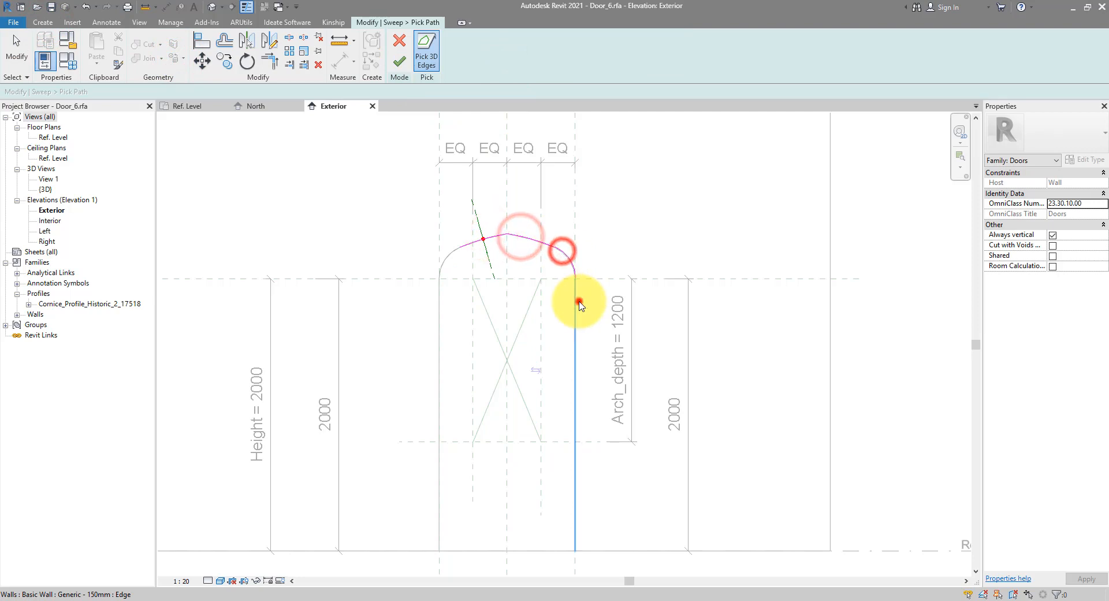
left_click(575, 301)
left_click(441, 256)
left_click(441, 286)
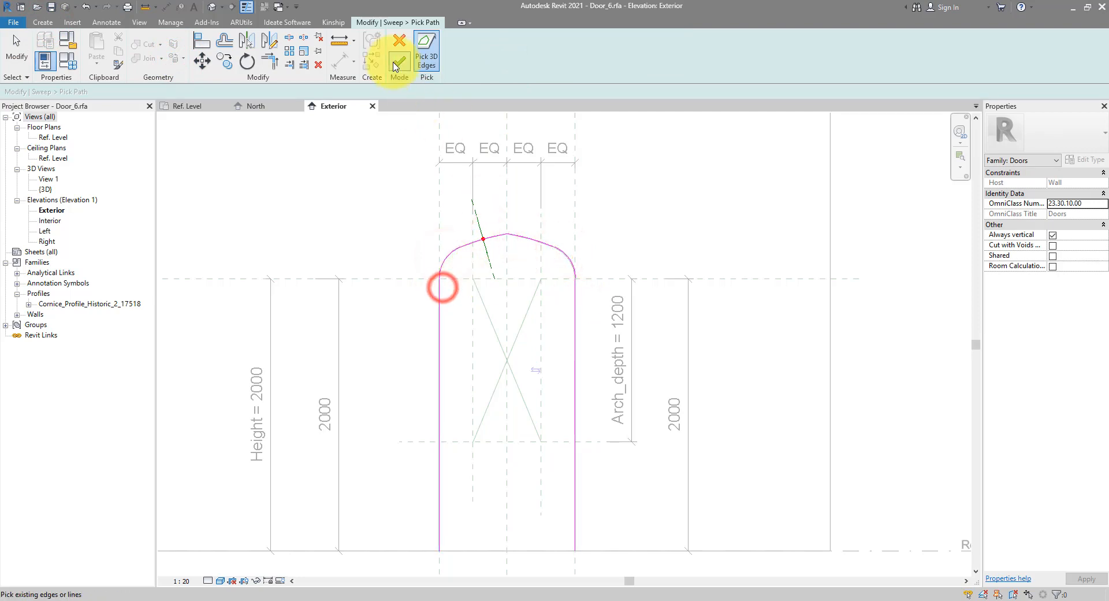
left_click(398, 62)
Assign the Cornice_Profile_Historic_2_17518 profile to the sweep and finish it.
left_click(563, 56)
left_click(592, 49)
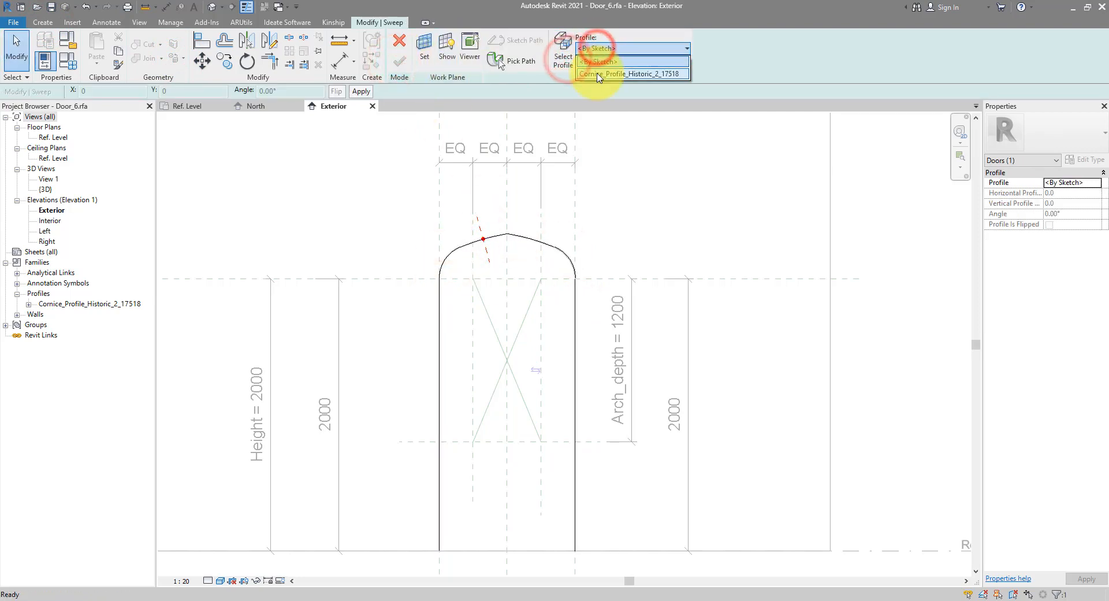
left_click(596, 74)
left_click(398, 62)
left_click(715, 235)
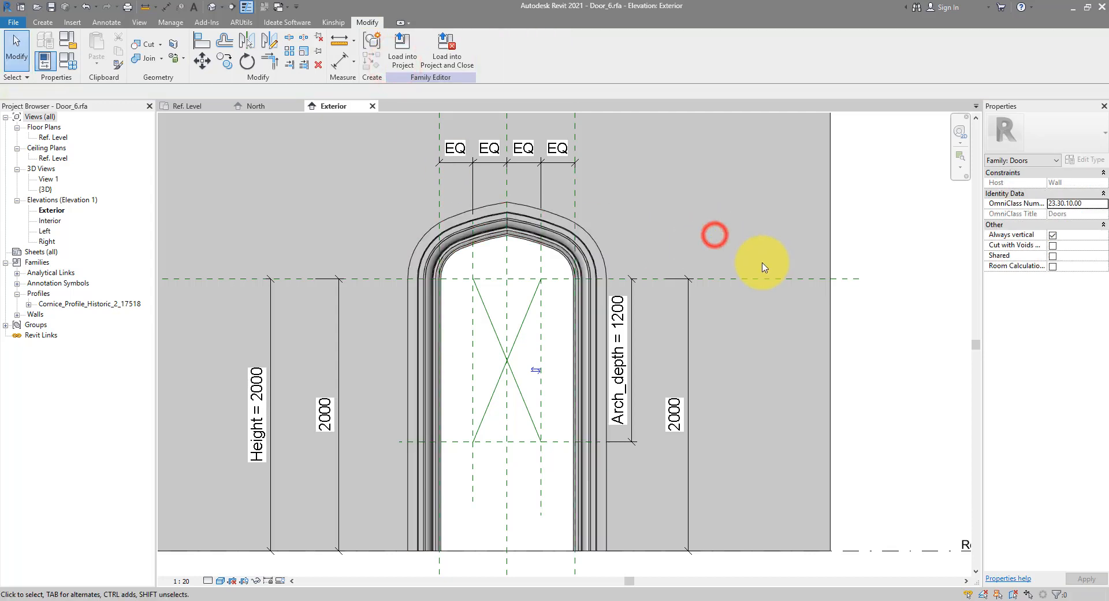
Load the Door_6 family into the Test.rvt project and place one in the North elevation's wall, right of the tall elliptical-arch door.
left_click(405, 61)
left_click(239, 387)
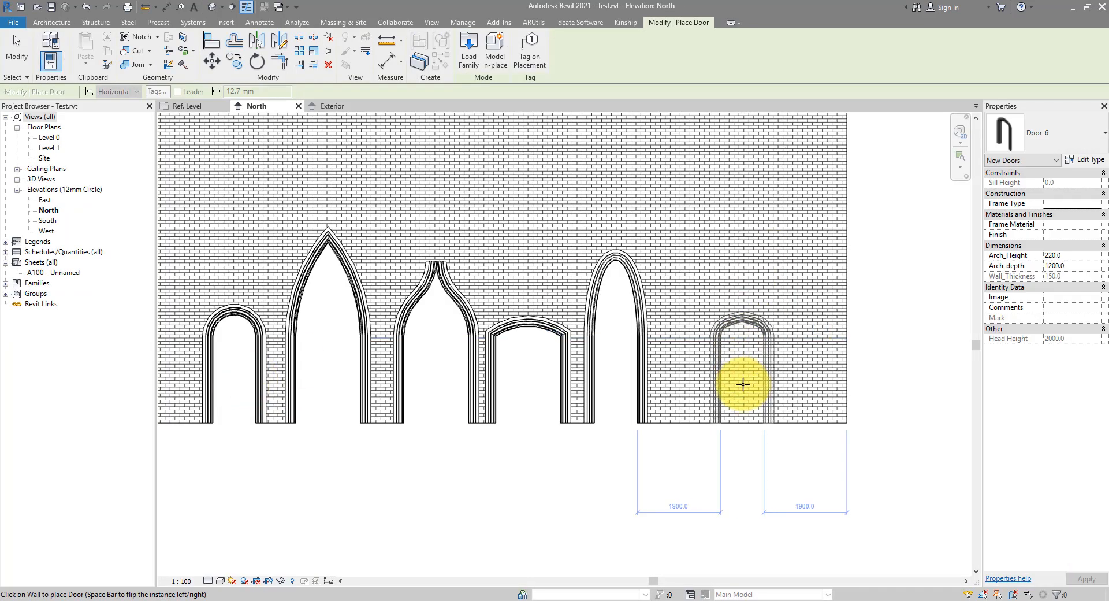
left_click(734, 388)
key("Escape")
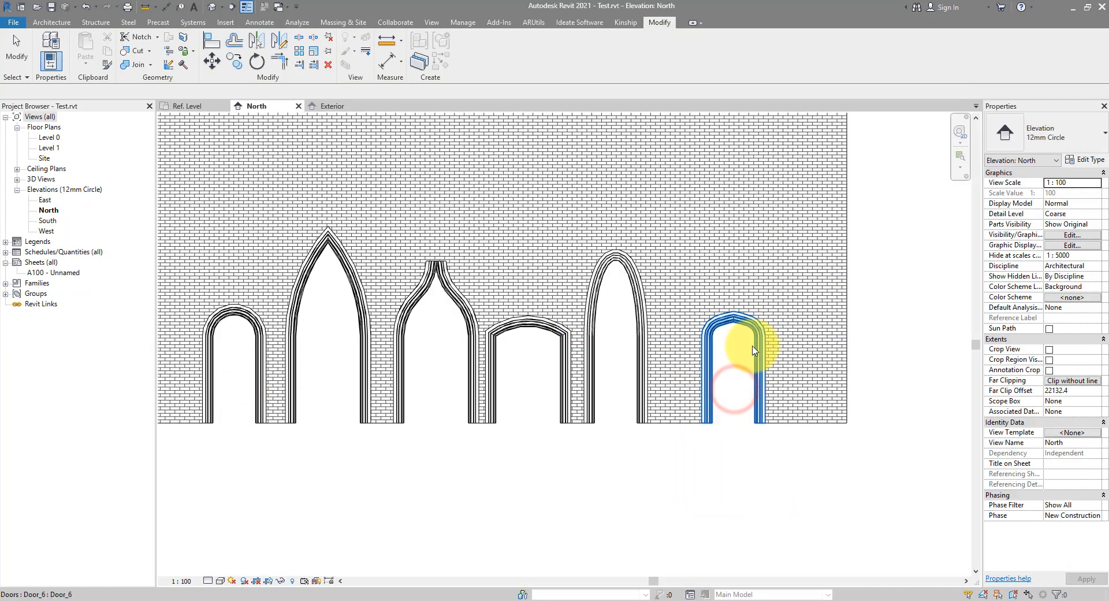
Set the placed Door_6's type Width to 2000 mm.
left_click(748, 322)
scroll(760, 328, "up", 3)
middle_click_drag(837, 352, 765, 346)
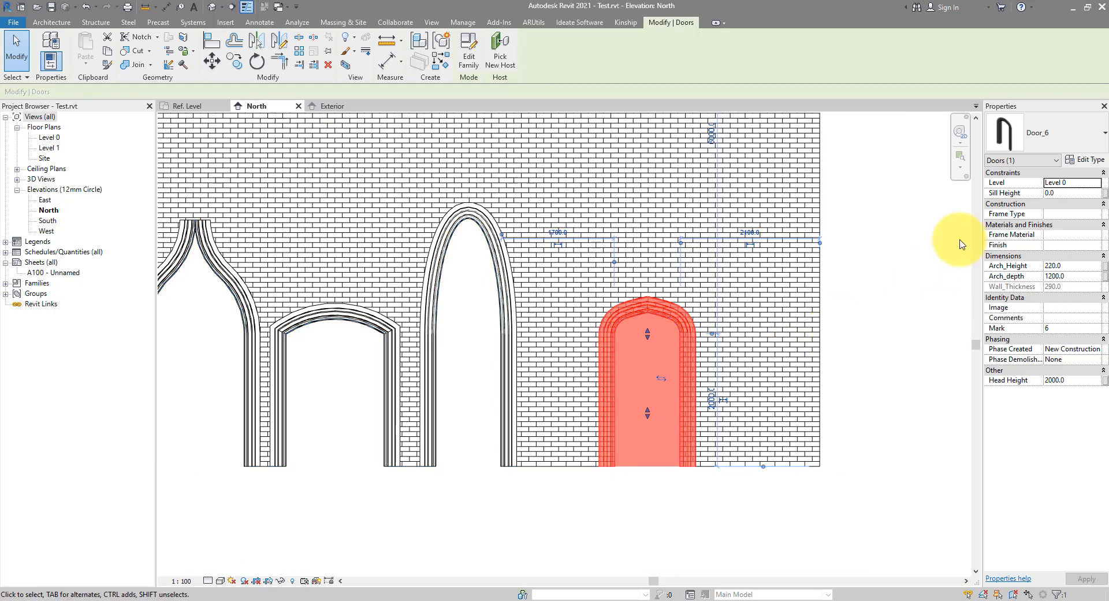
left_click(1071, 161)
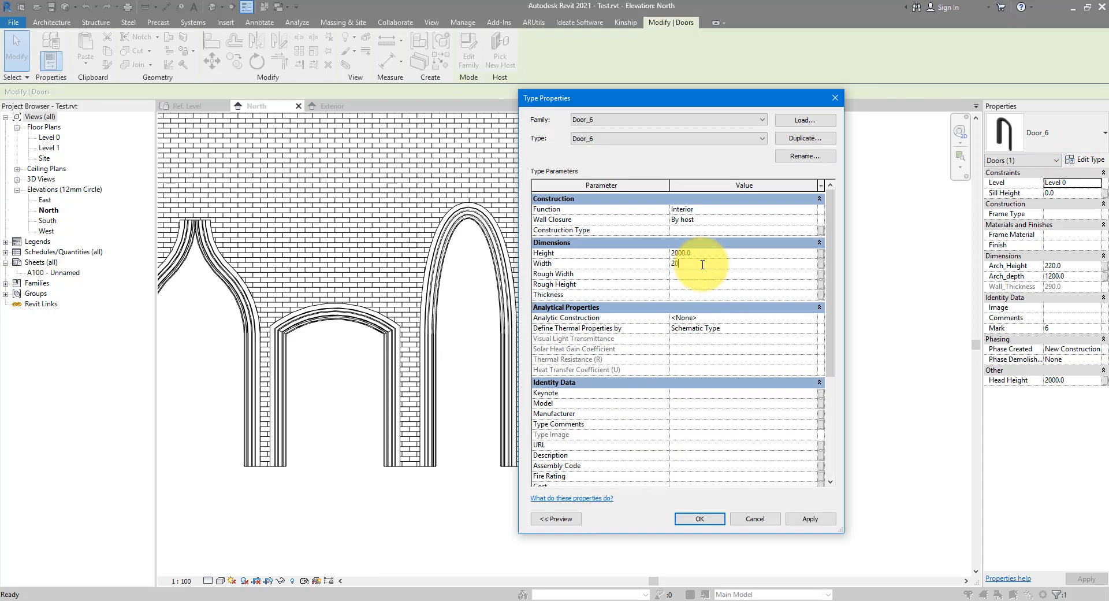
key("Escape")
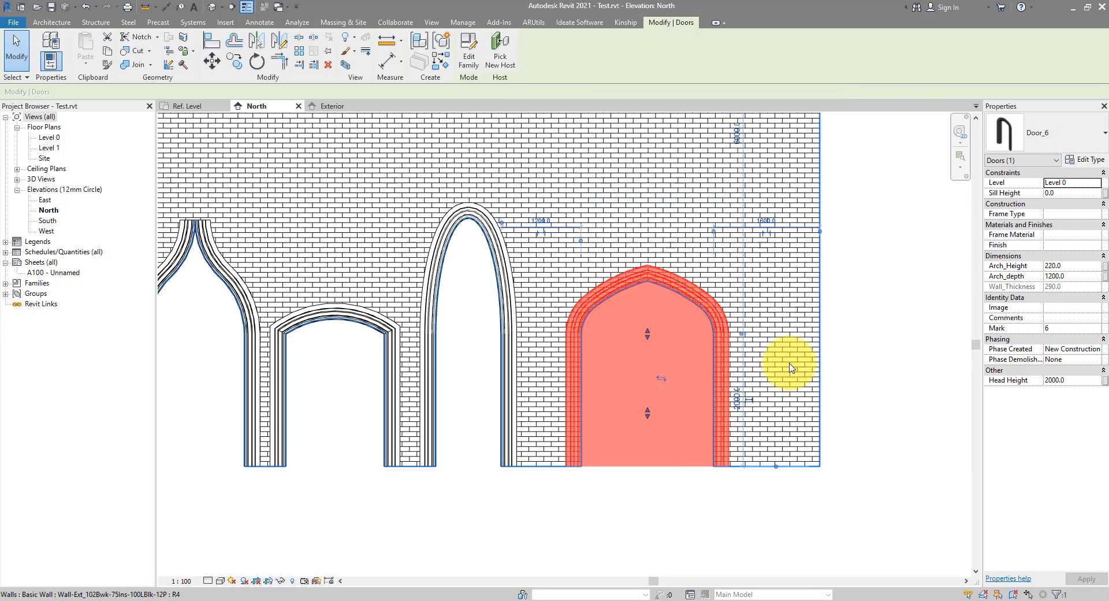
Reshape the placed Door_6's pointed arch with its lower shape handle, reducing Arch_depth to about 758 mm.
scroll(677, 411, "up", 2)
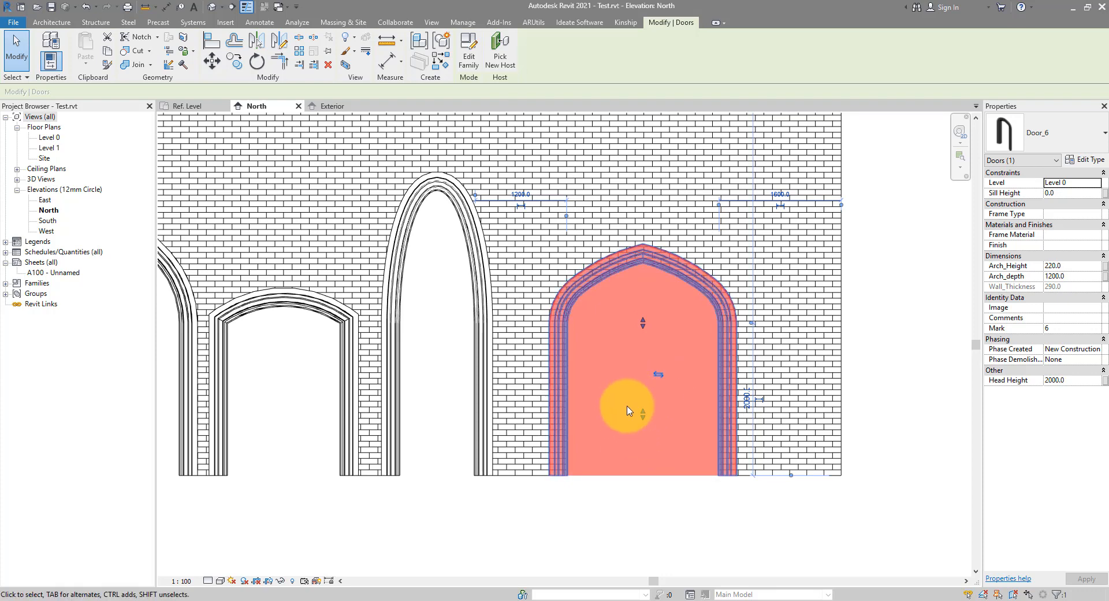
left_click_drag(642, 415, 642, 379)
Open the default 3D view and examine the row of arched doors, including the cornice trim at the ogee door's peak.
left_click(211, 7)
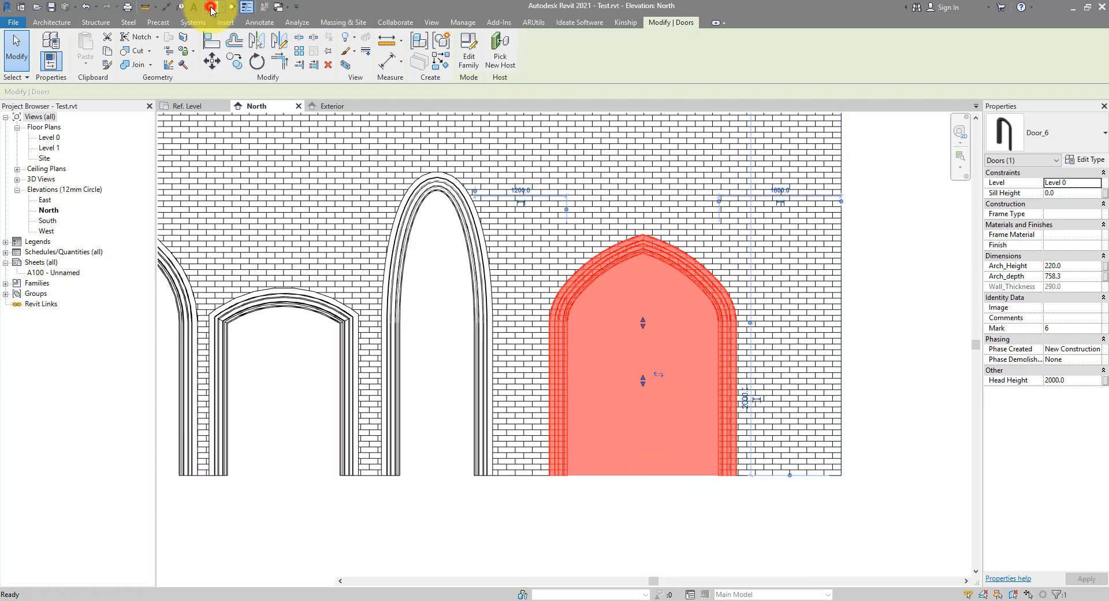
middle_click_drag(627, 488, 574, 484, "shift")
scroll(574, 484, "up", 3)
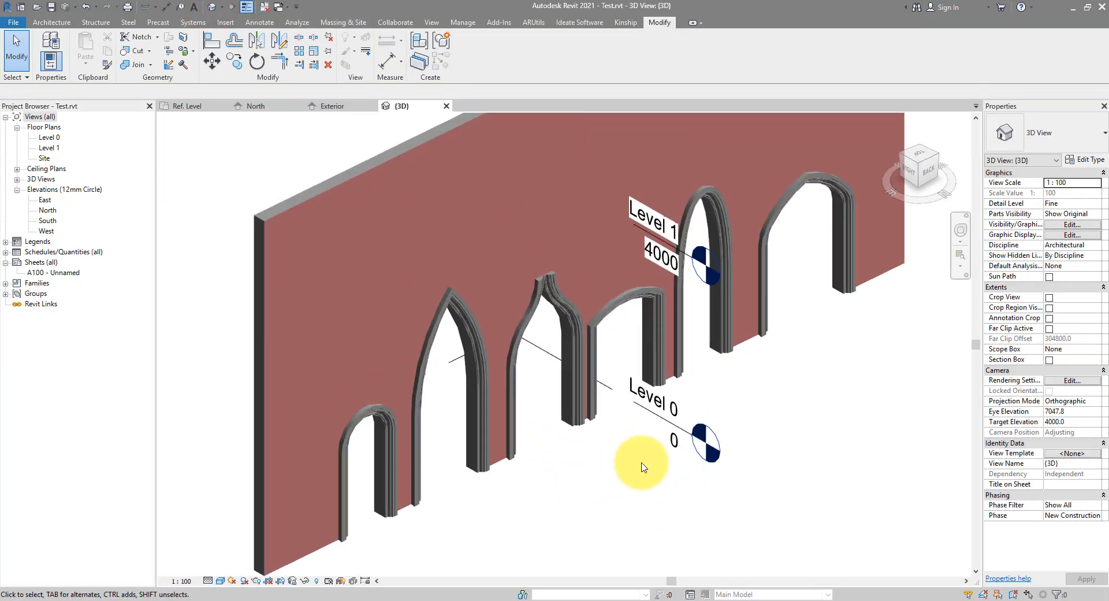
middle_click_drag(643, 464, 623, 439, "shift")
middle_click_drag(623, 439, 550, 453)
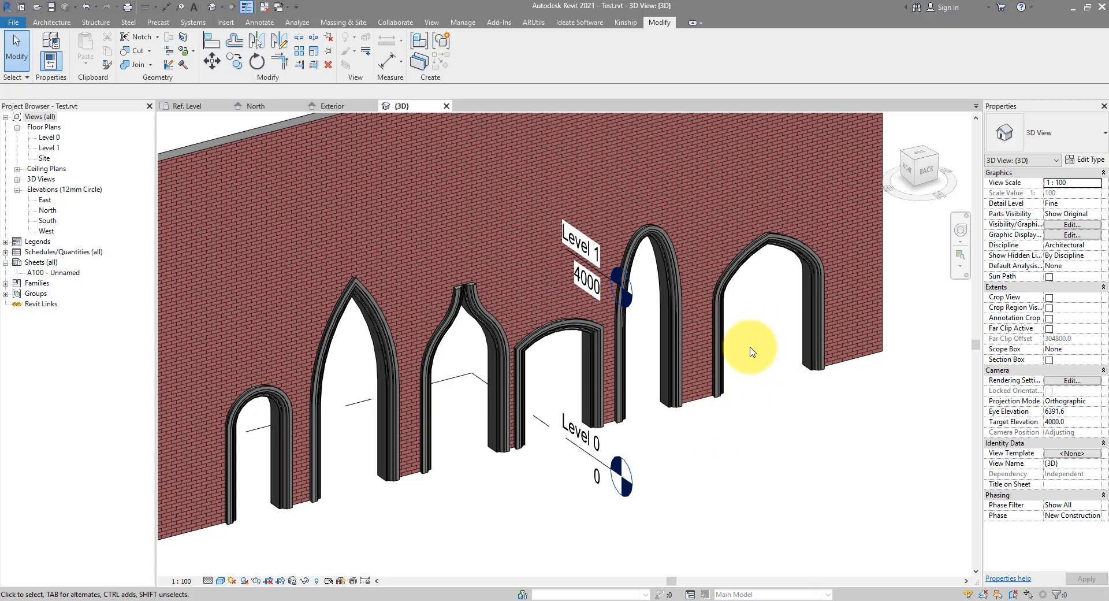
scroll(456, 272, "up", 5)
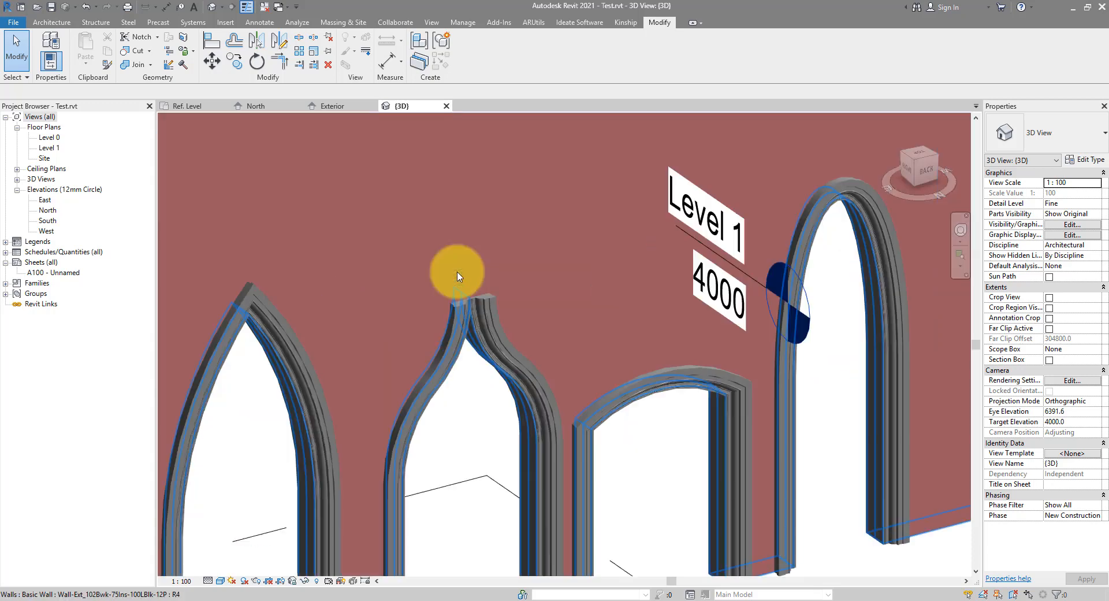
scroll(534, 315, "down", 8)
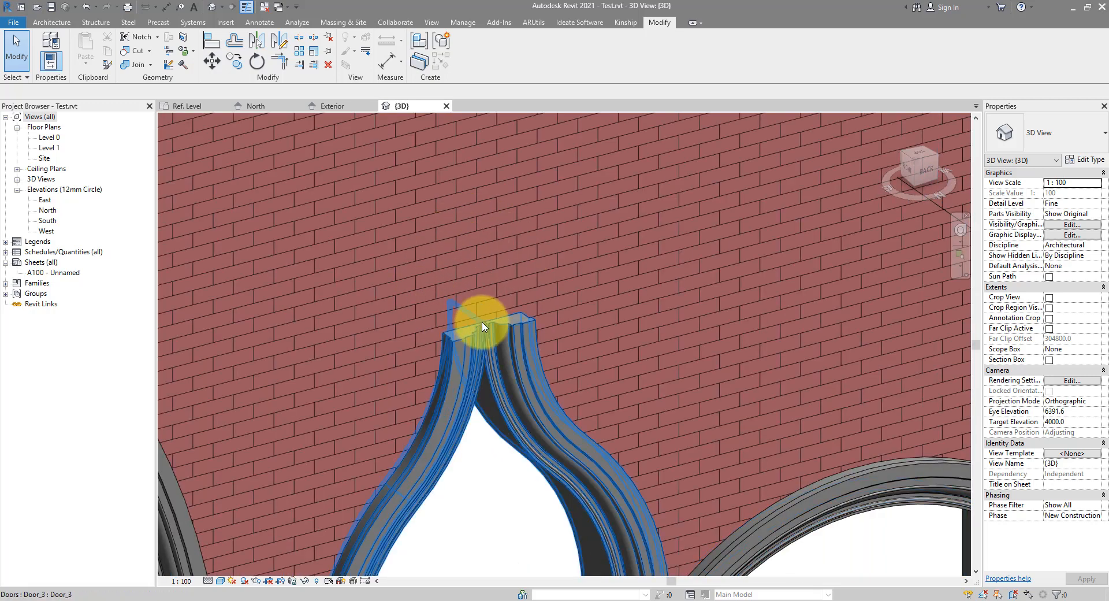
scroll(533, 315, "up", 2)
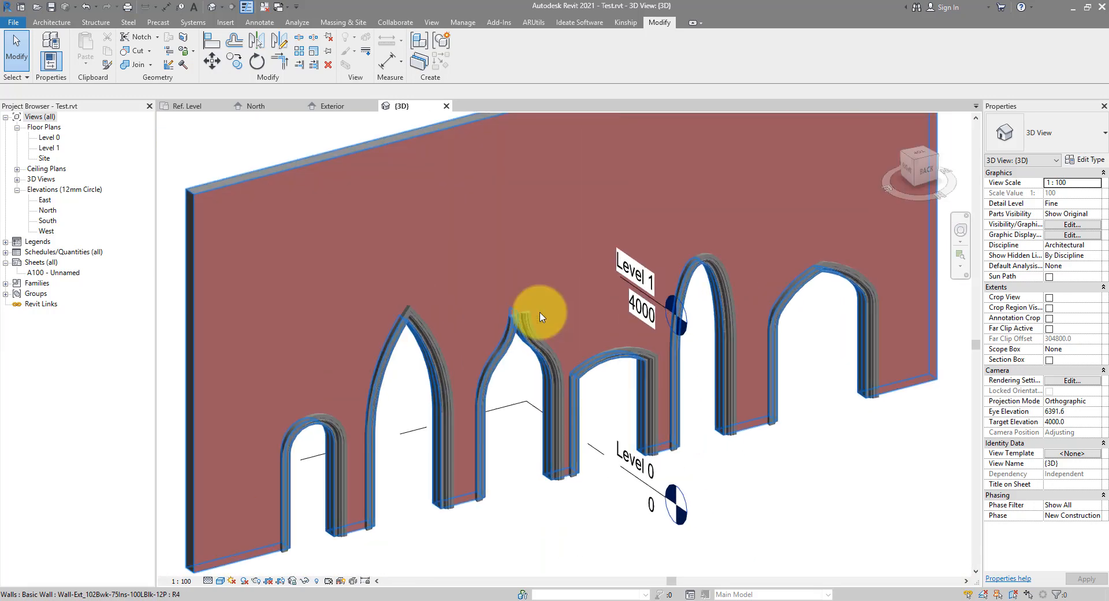